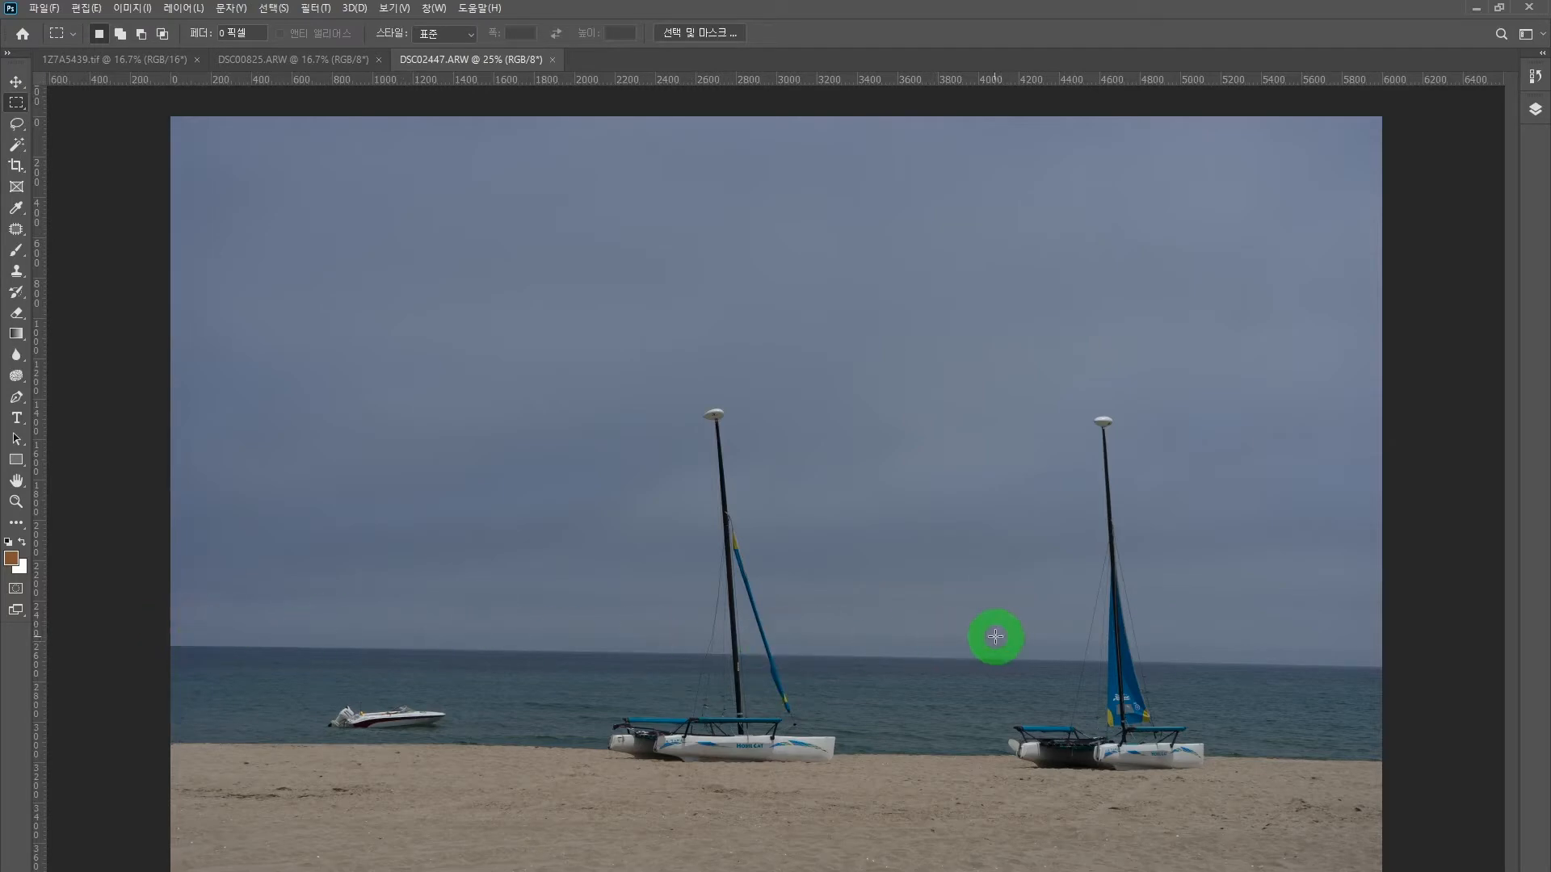
- Hide the rulers around the photo and show them again
click(386, 12)
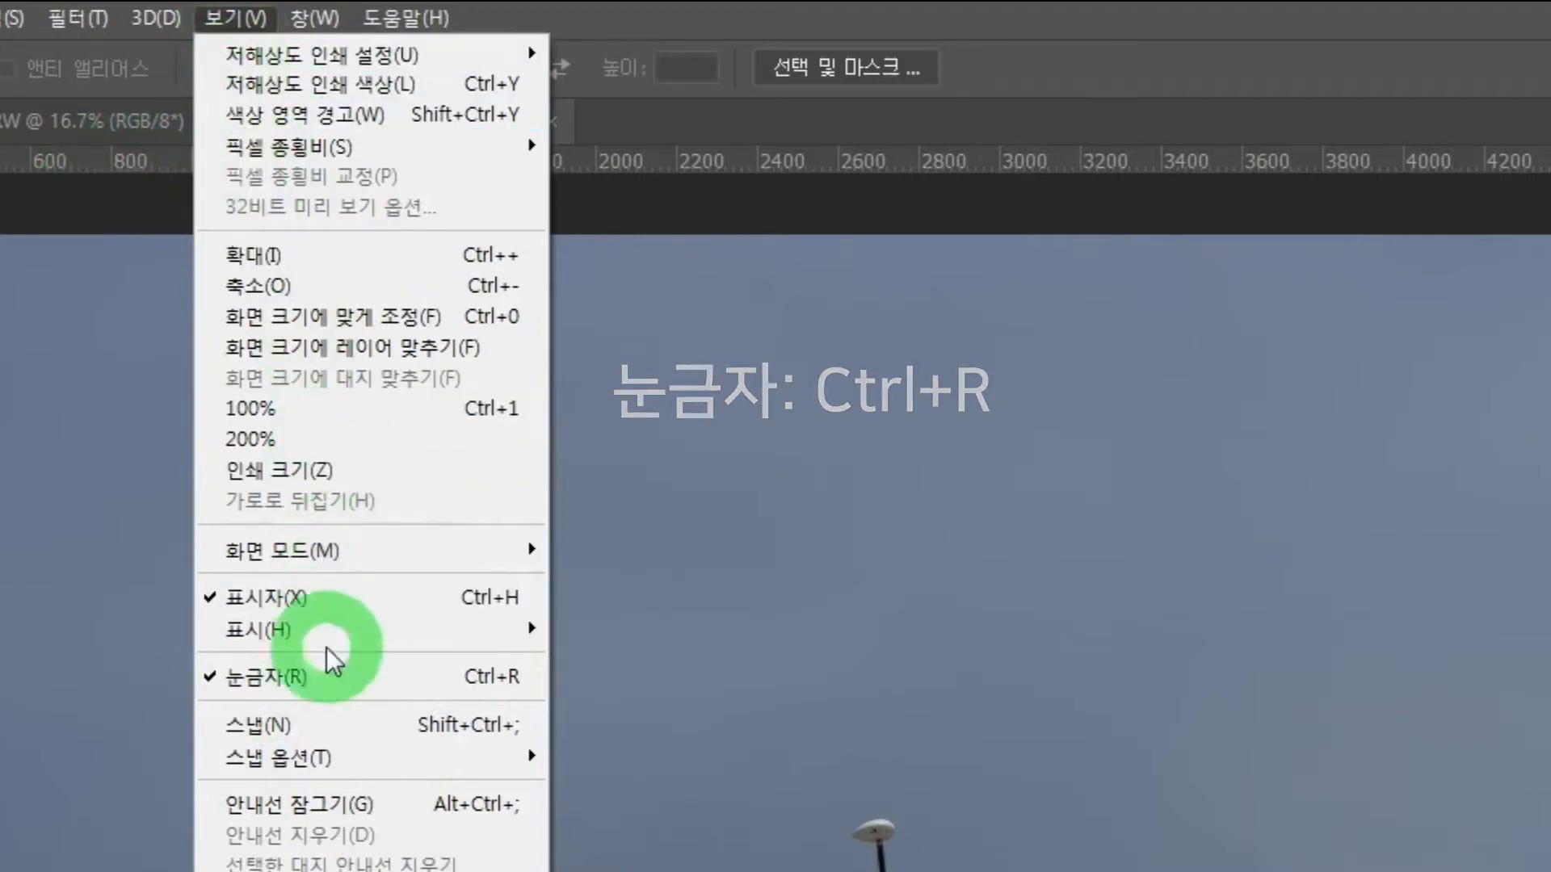
click(462, 677)
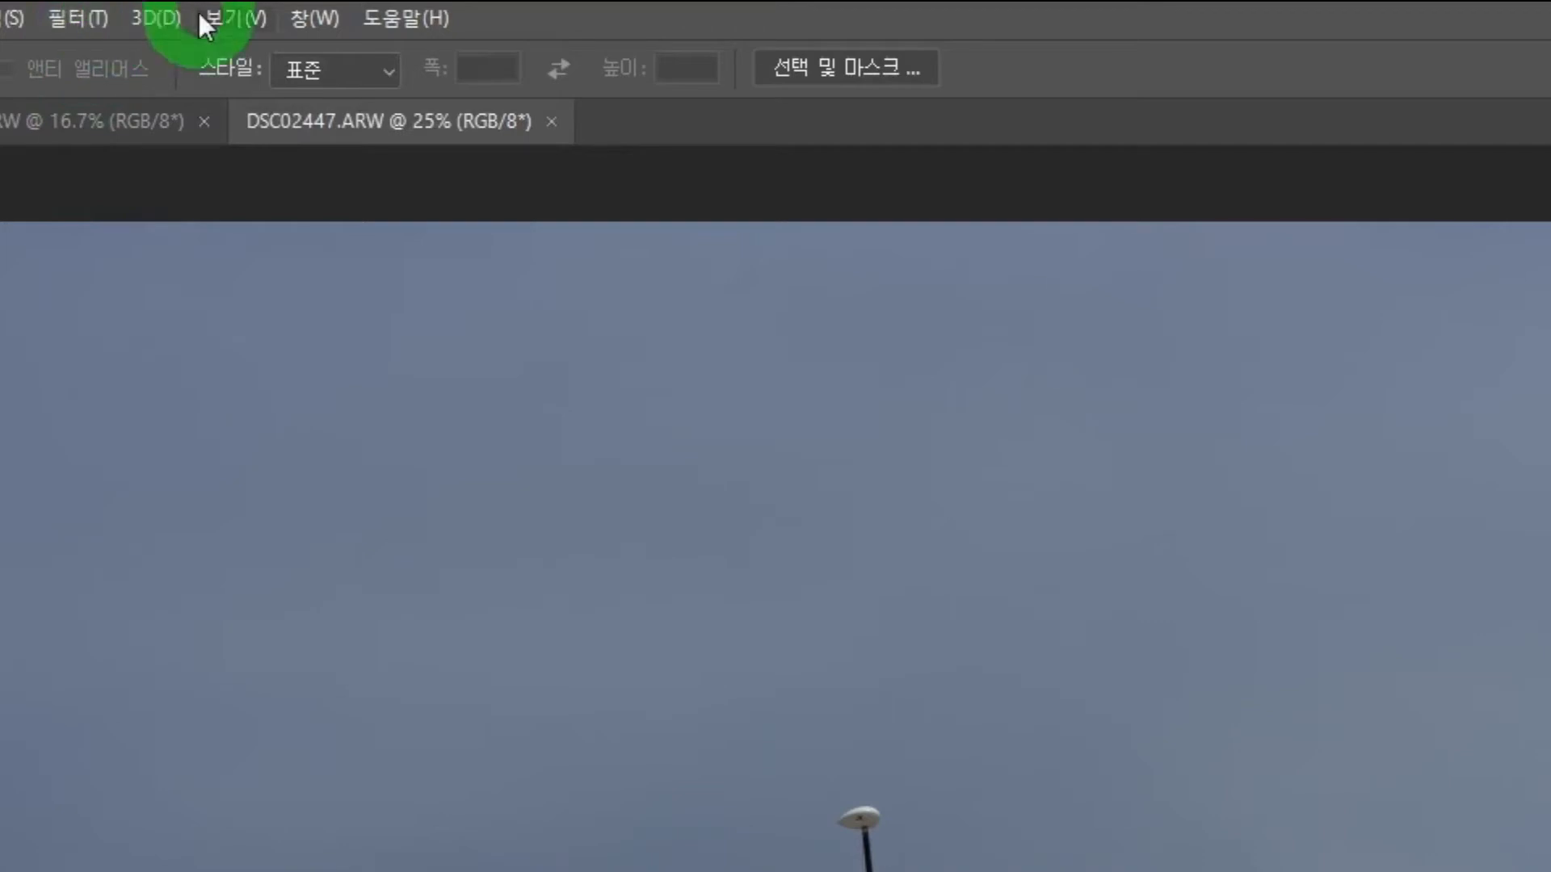
click(233, 11)
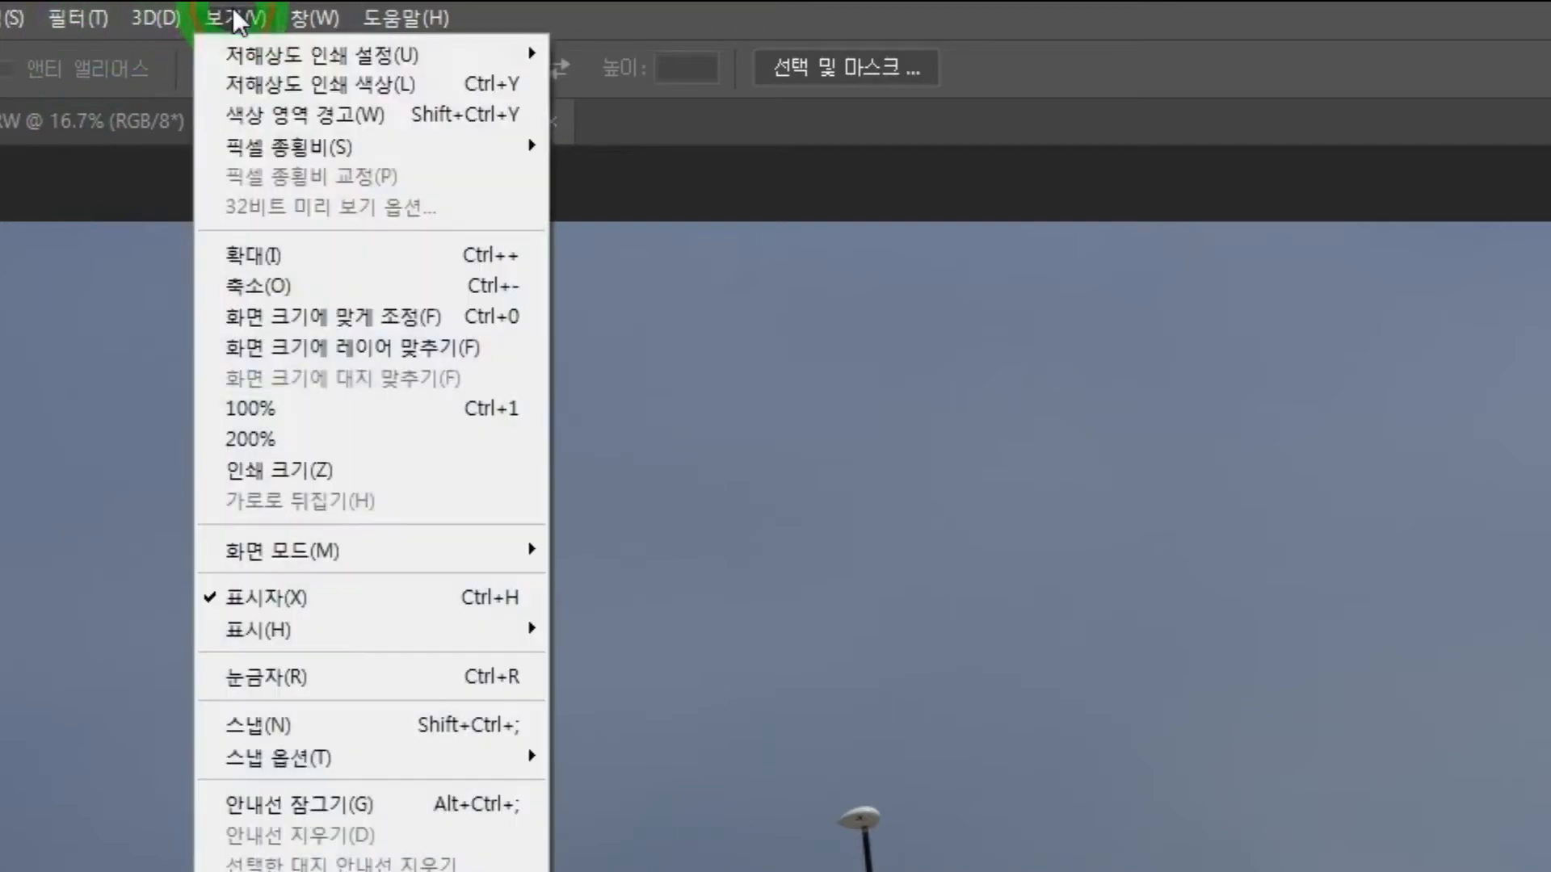
click(334, 671)
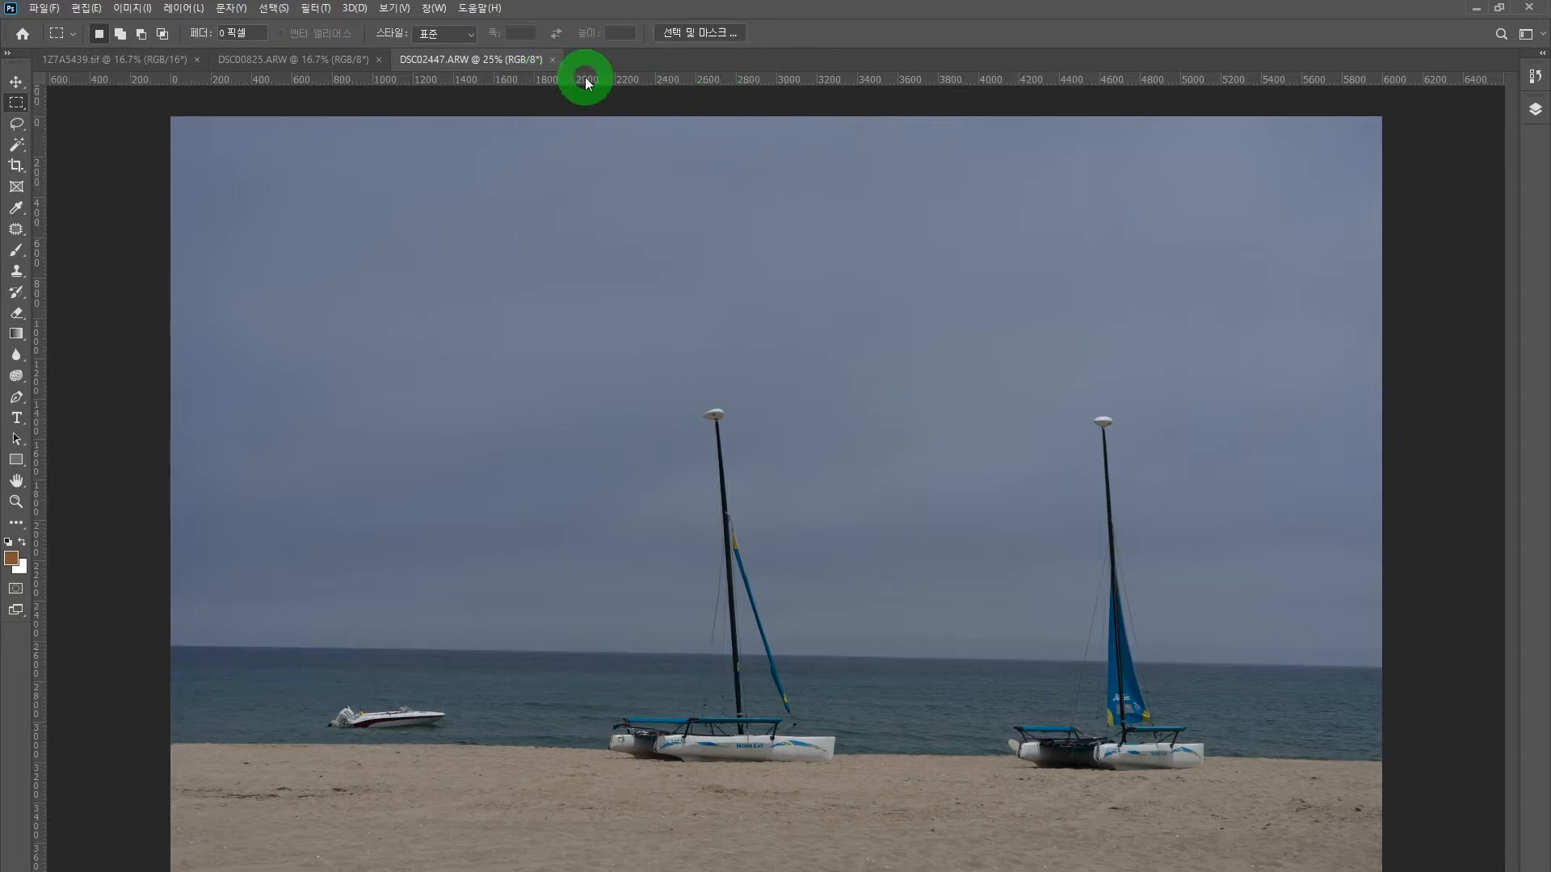
- Place three horizontal guides, one at the horizon and two in the sky, plus two vertical guides left of the first mast
drag(585, 75, 580, 646)
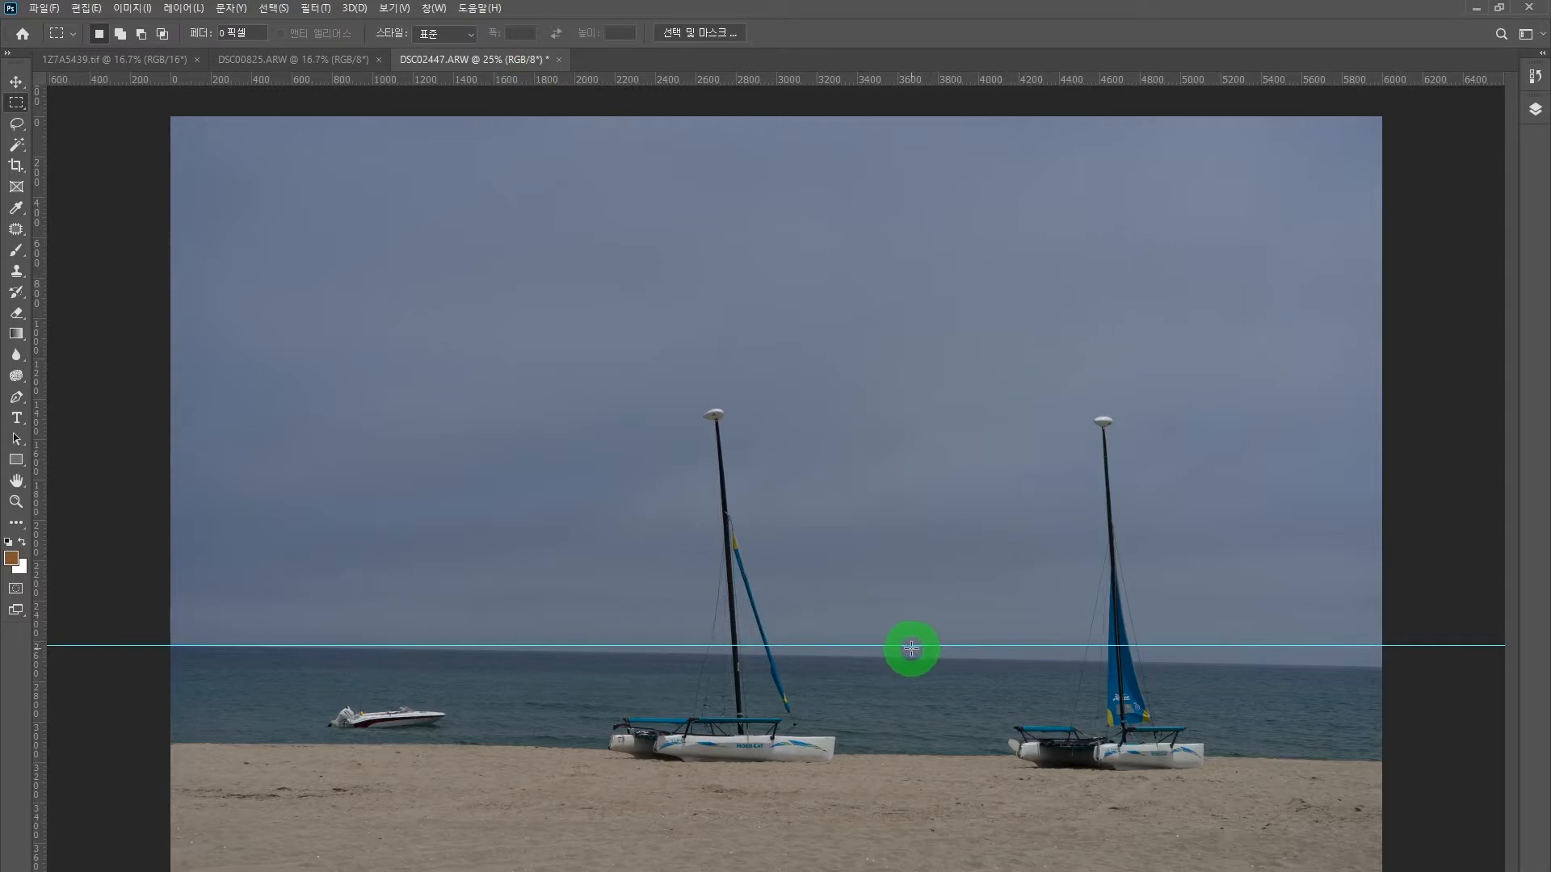
drag(628, 89, 632, 382)
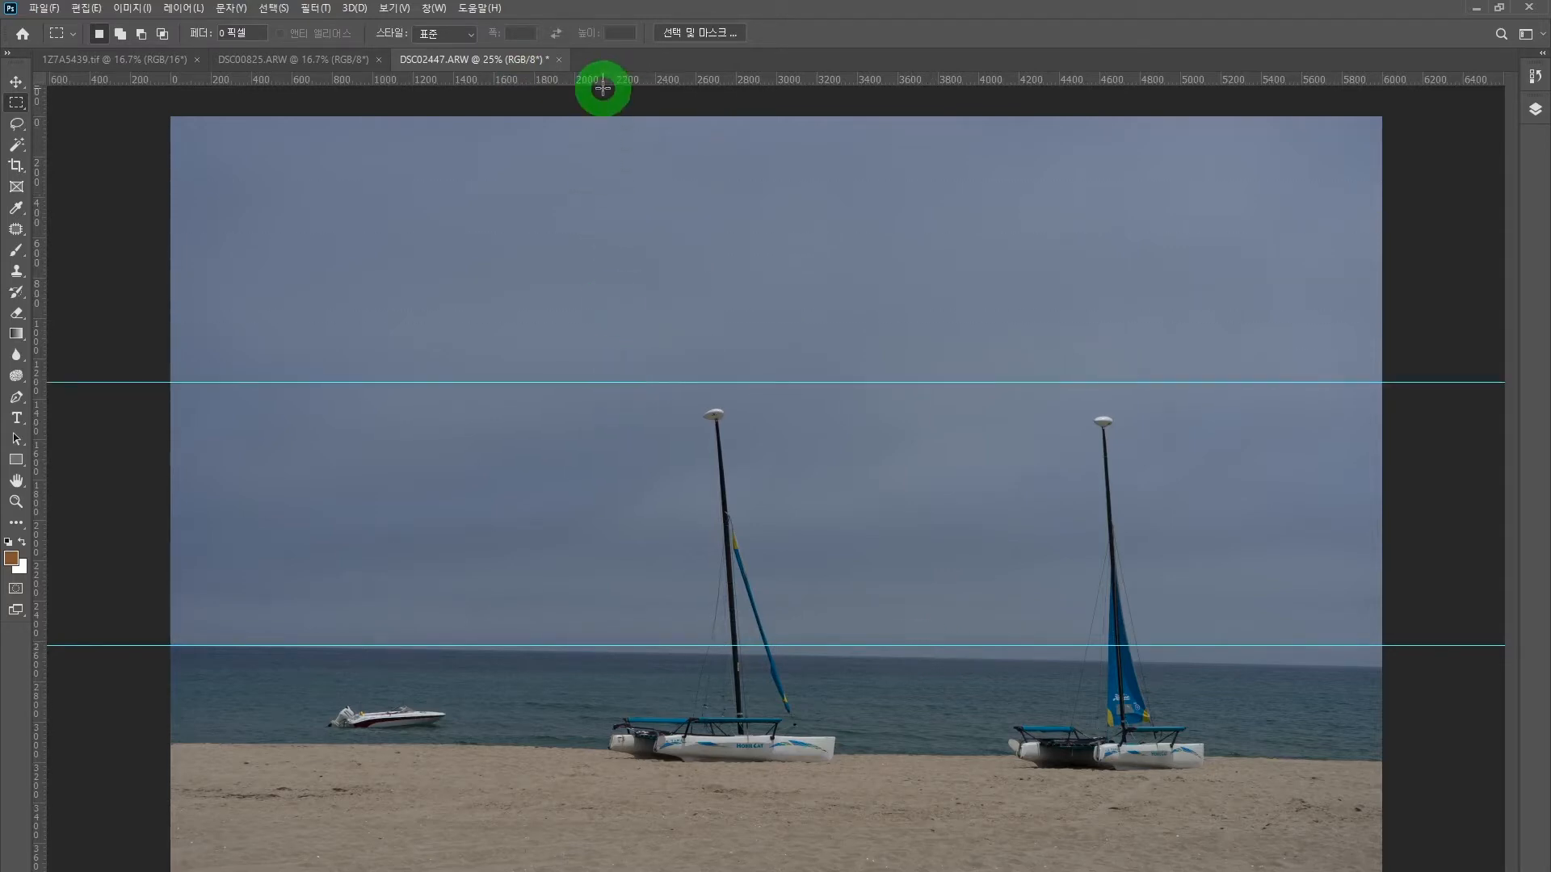
drag(602, 81, 608, 282)
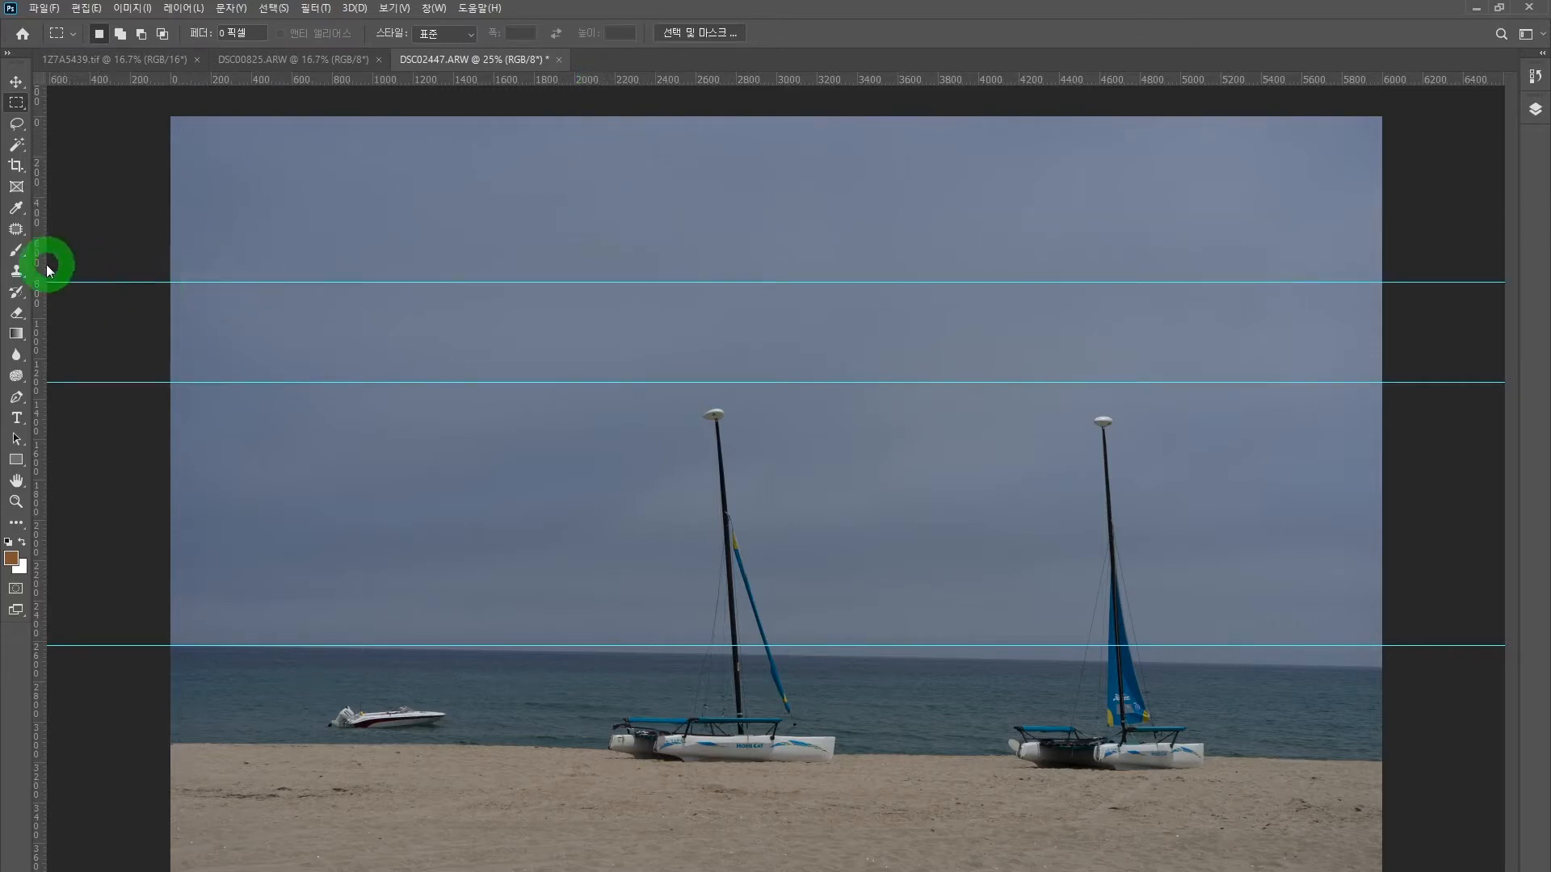
drag(40, 267, 558, 315)
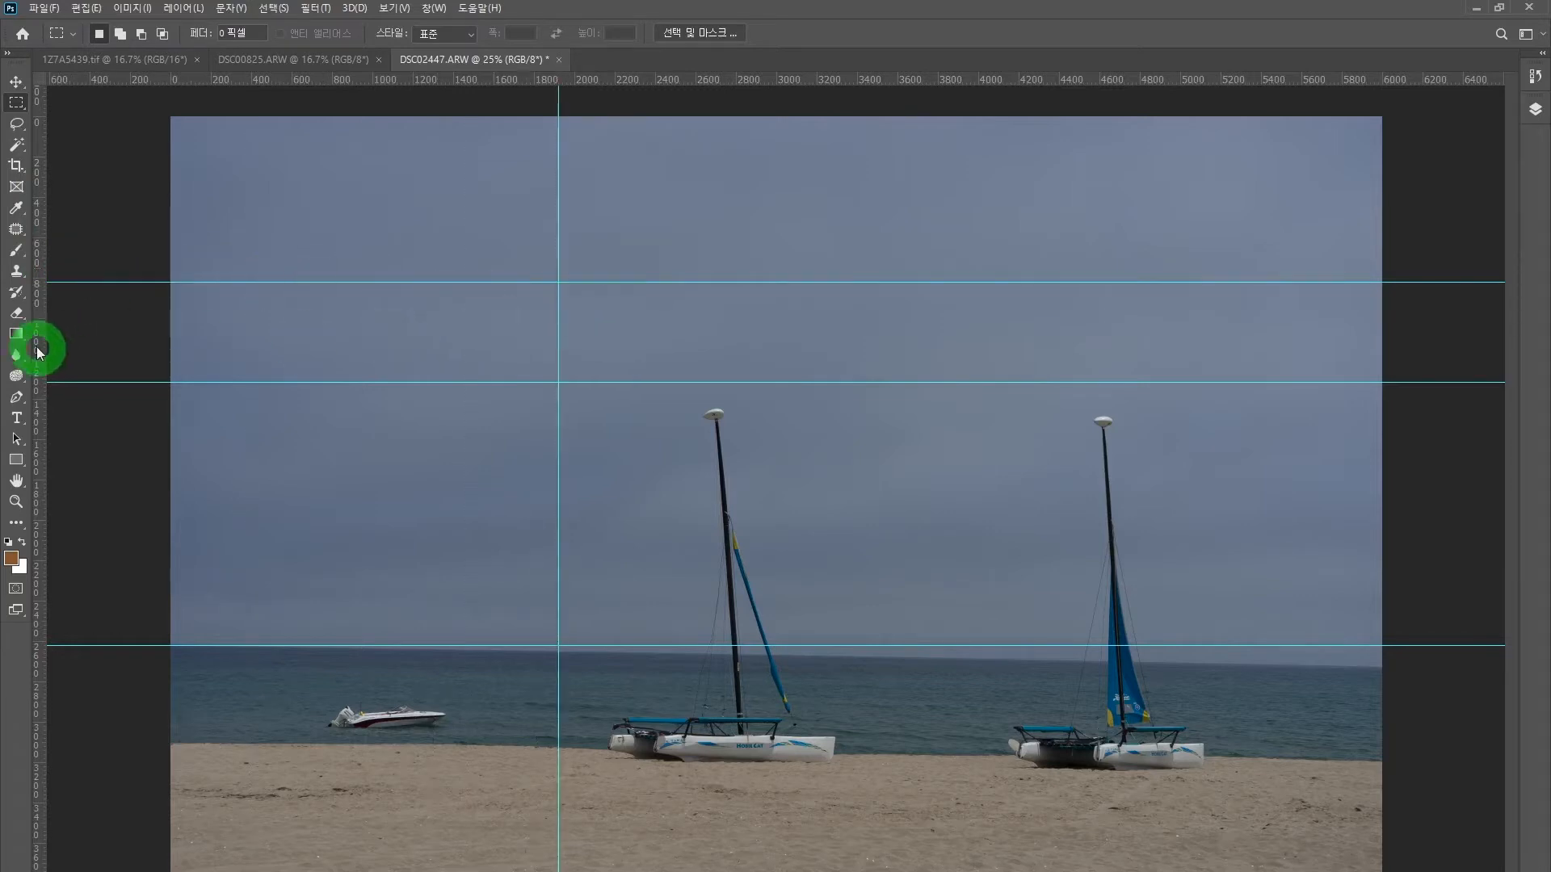
drag(41, 354, 656, 389)
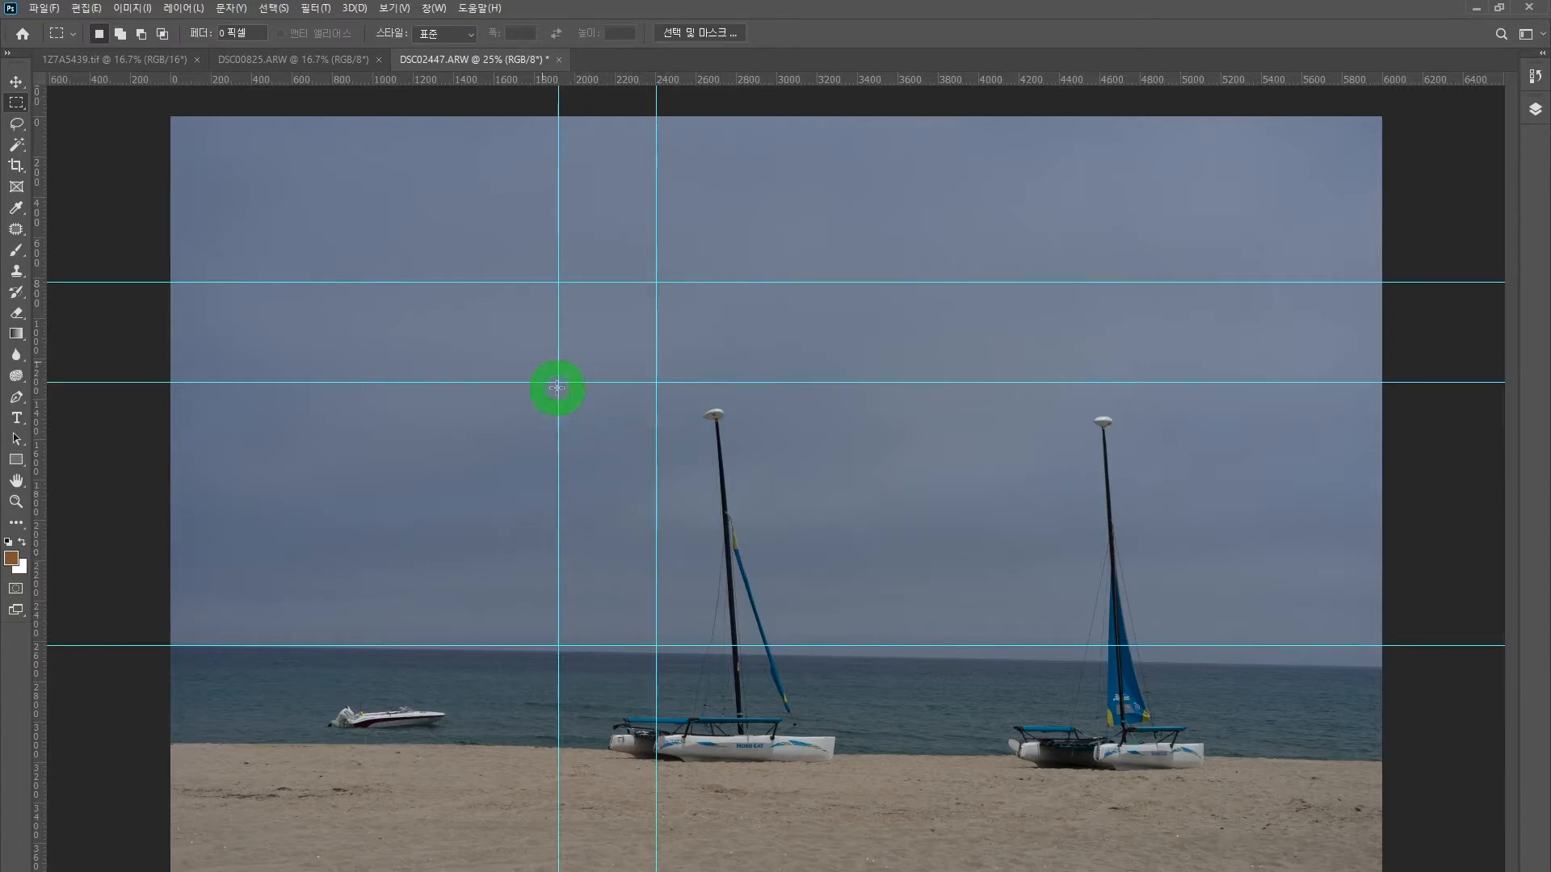
click(17, 82)
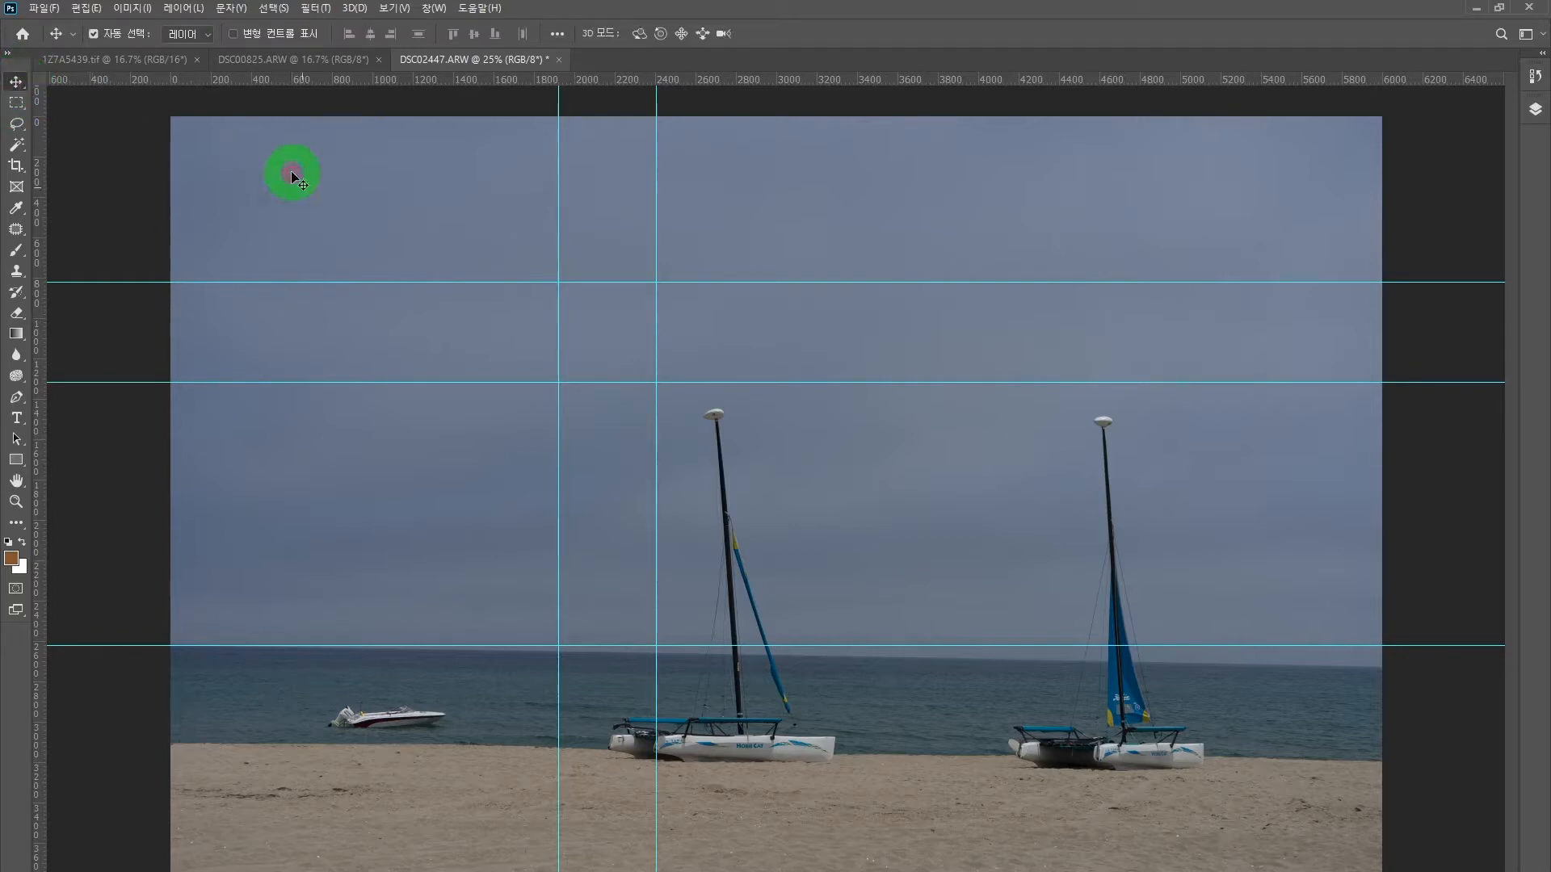
click(17, 103)
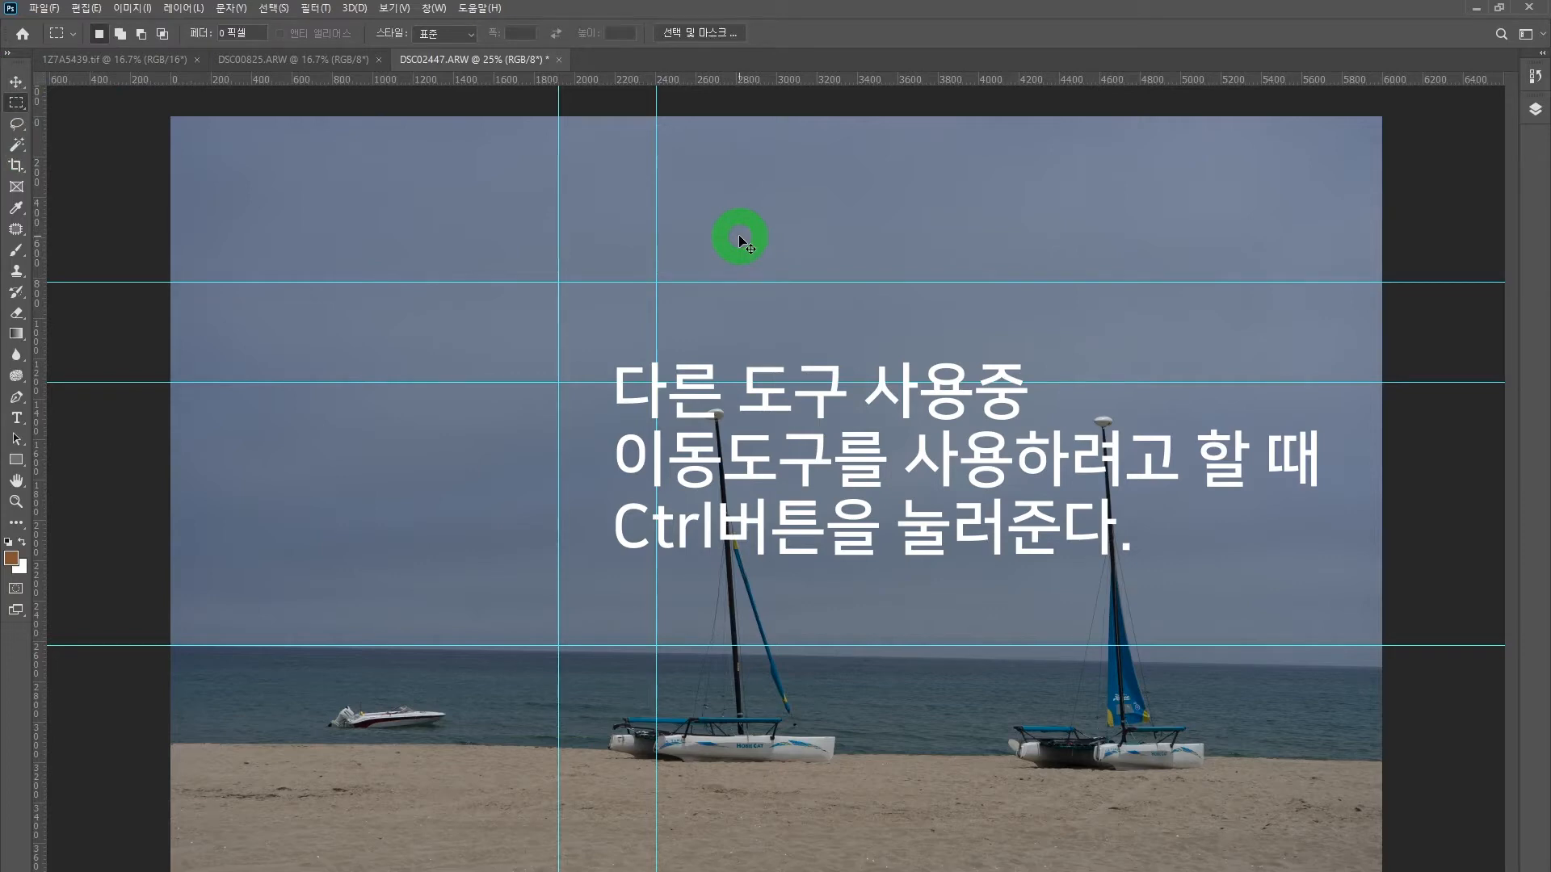
click(17, 81)
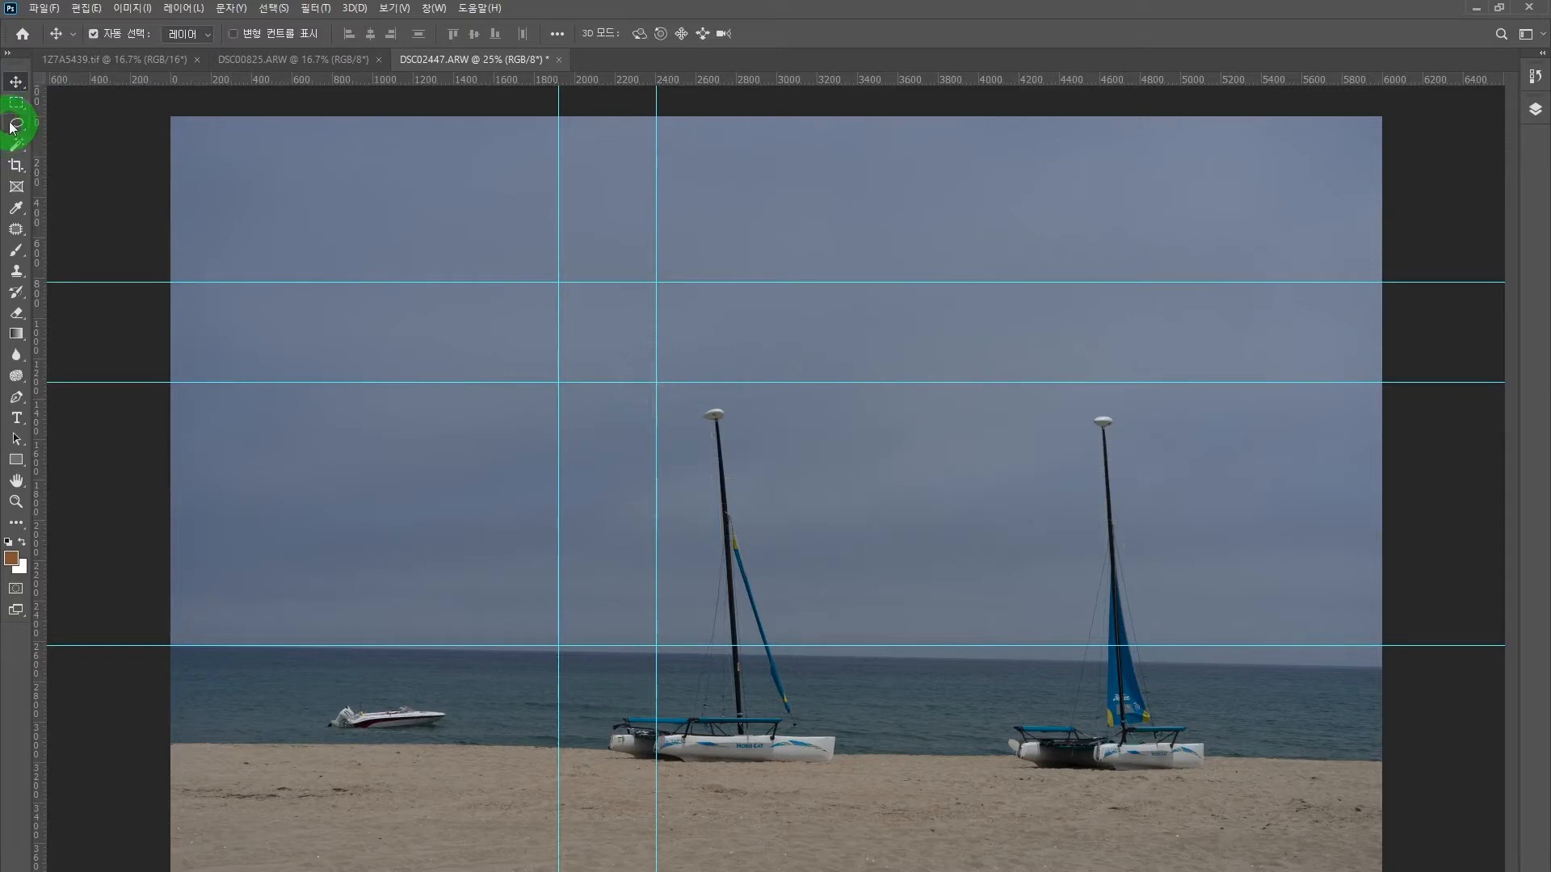
click(16, 103)
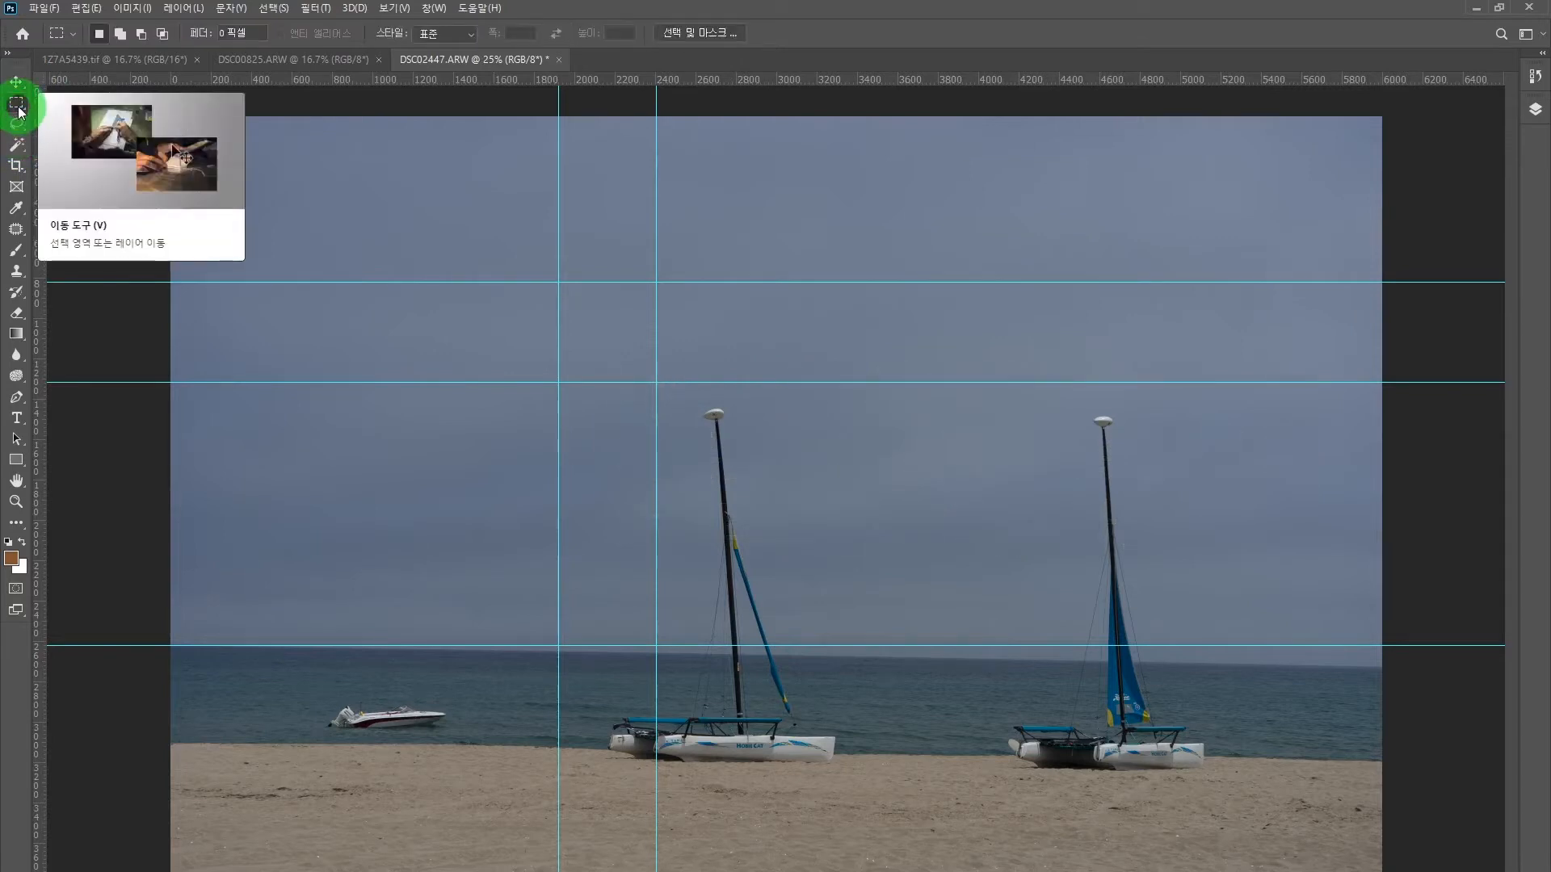
click(18, 107)
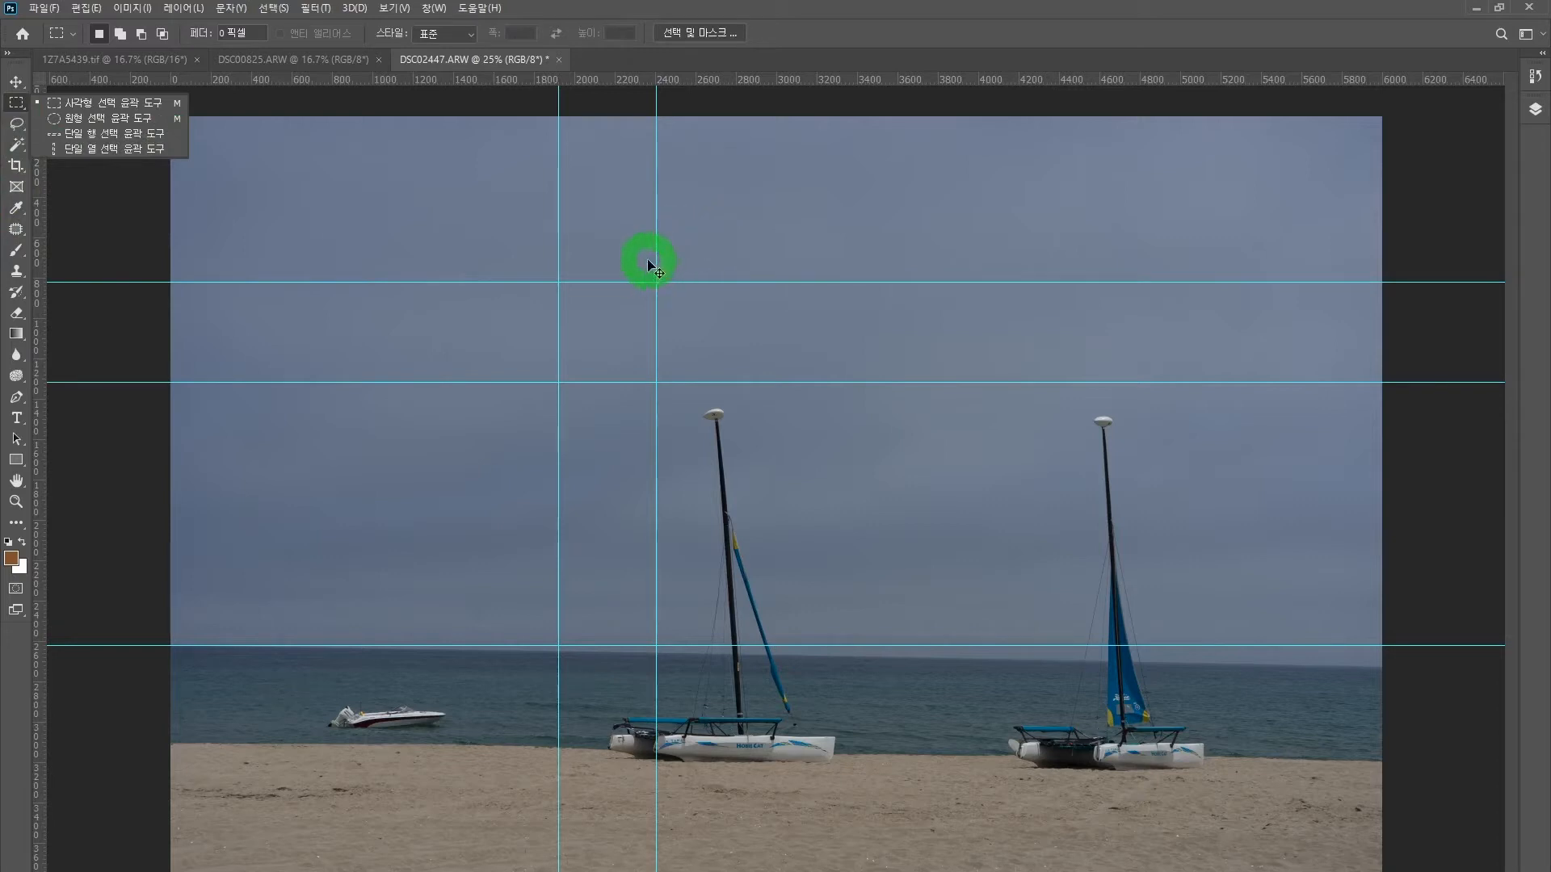
- Remove the two vertical guides one at a time and add two more horizontal guides across the lower sky
drag(656, 243, 666, 73)
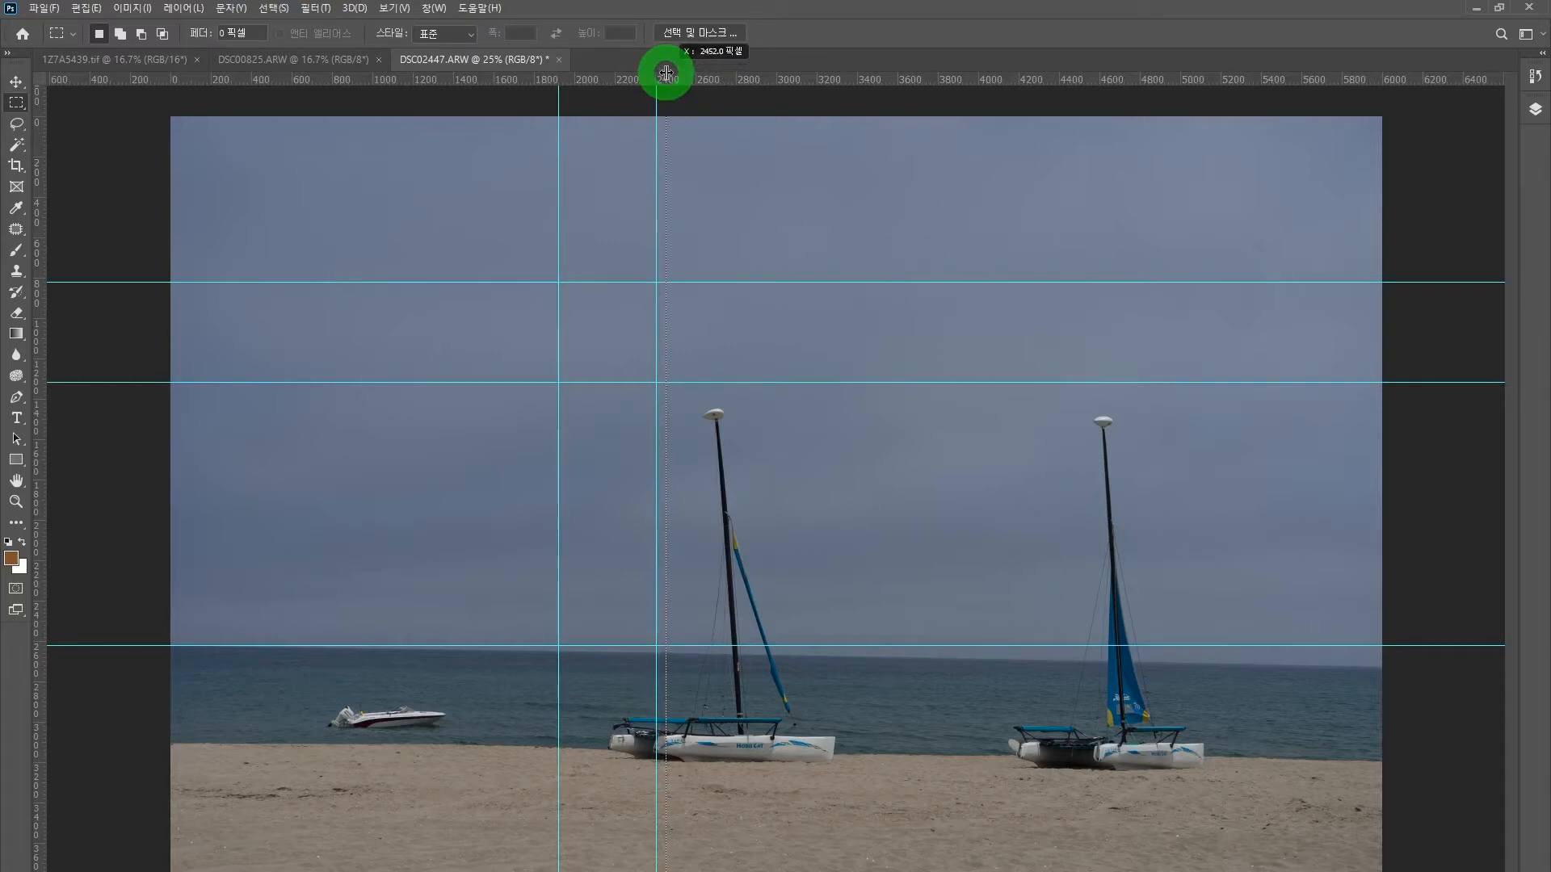
drag(665, 73, 666, 71)
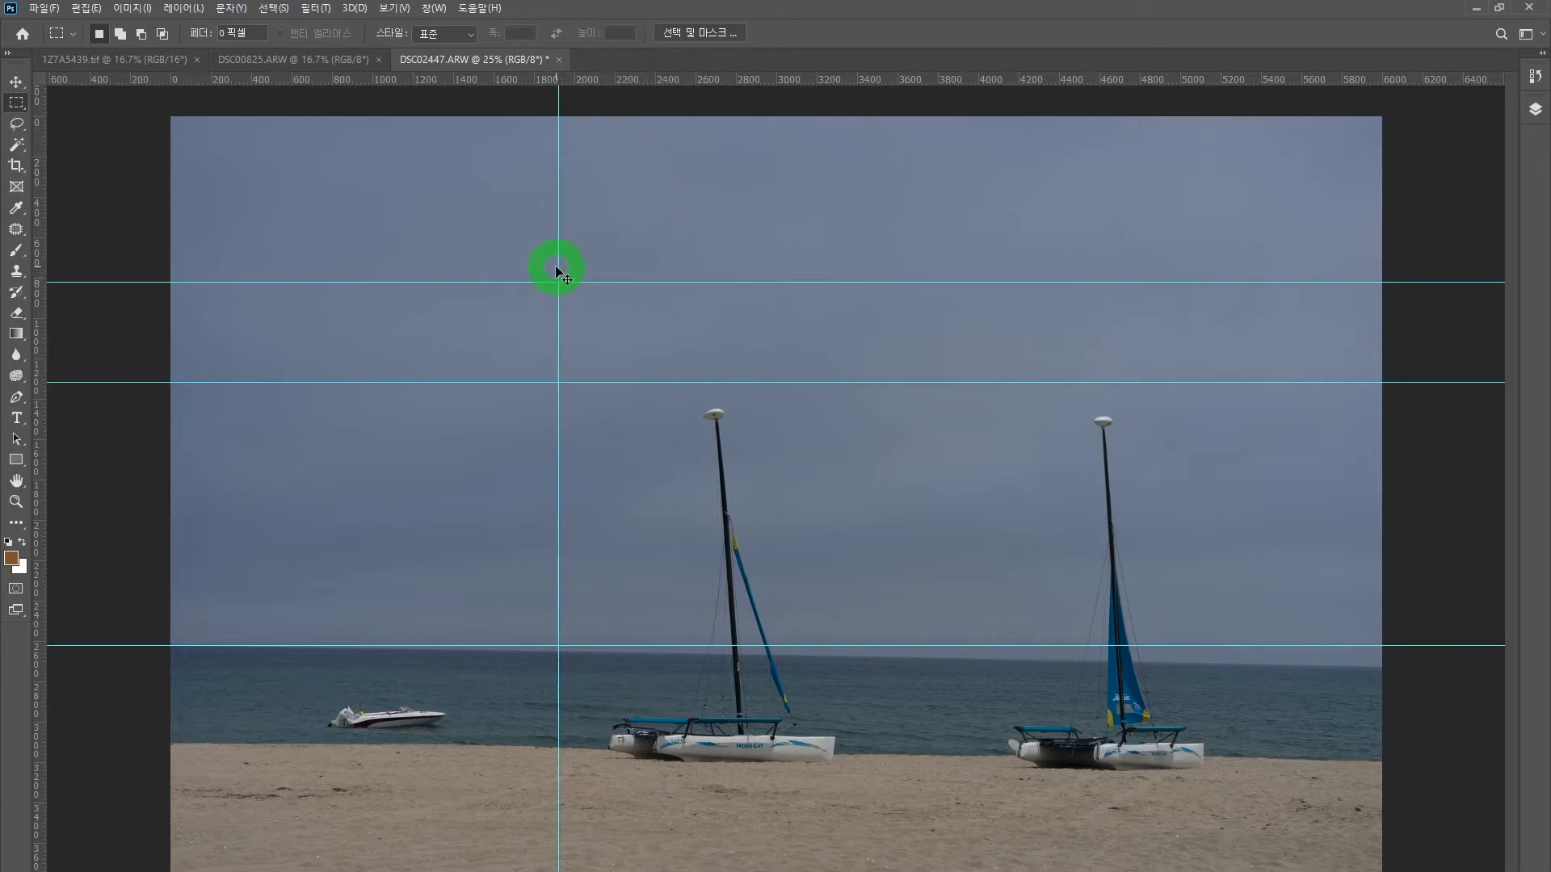
drag(560, 267, 475, 456)
drag(481, 78, 475, 531)
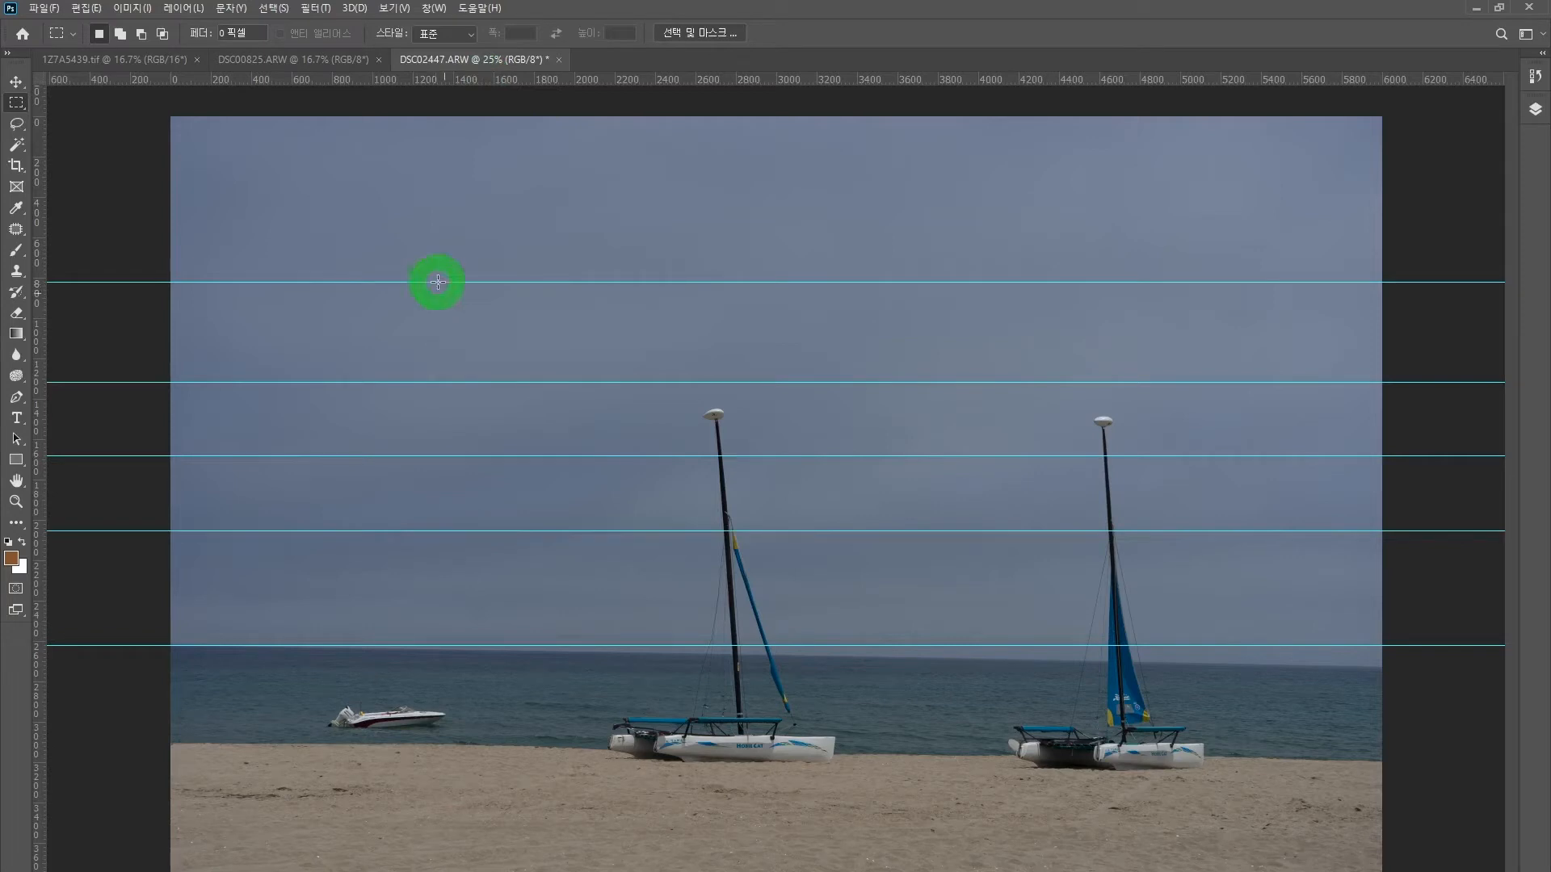
- Clear all guides and place a single horizontal guide level with the left end of the horizon
click(394, 9)
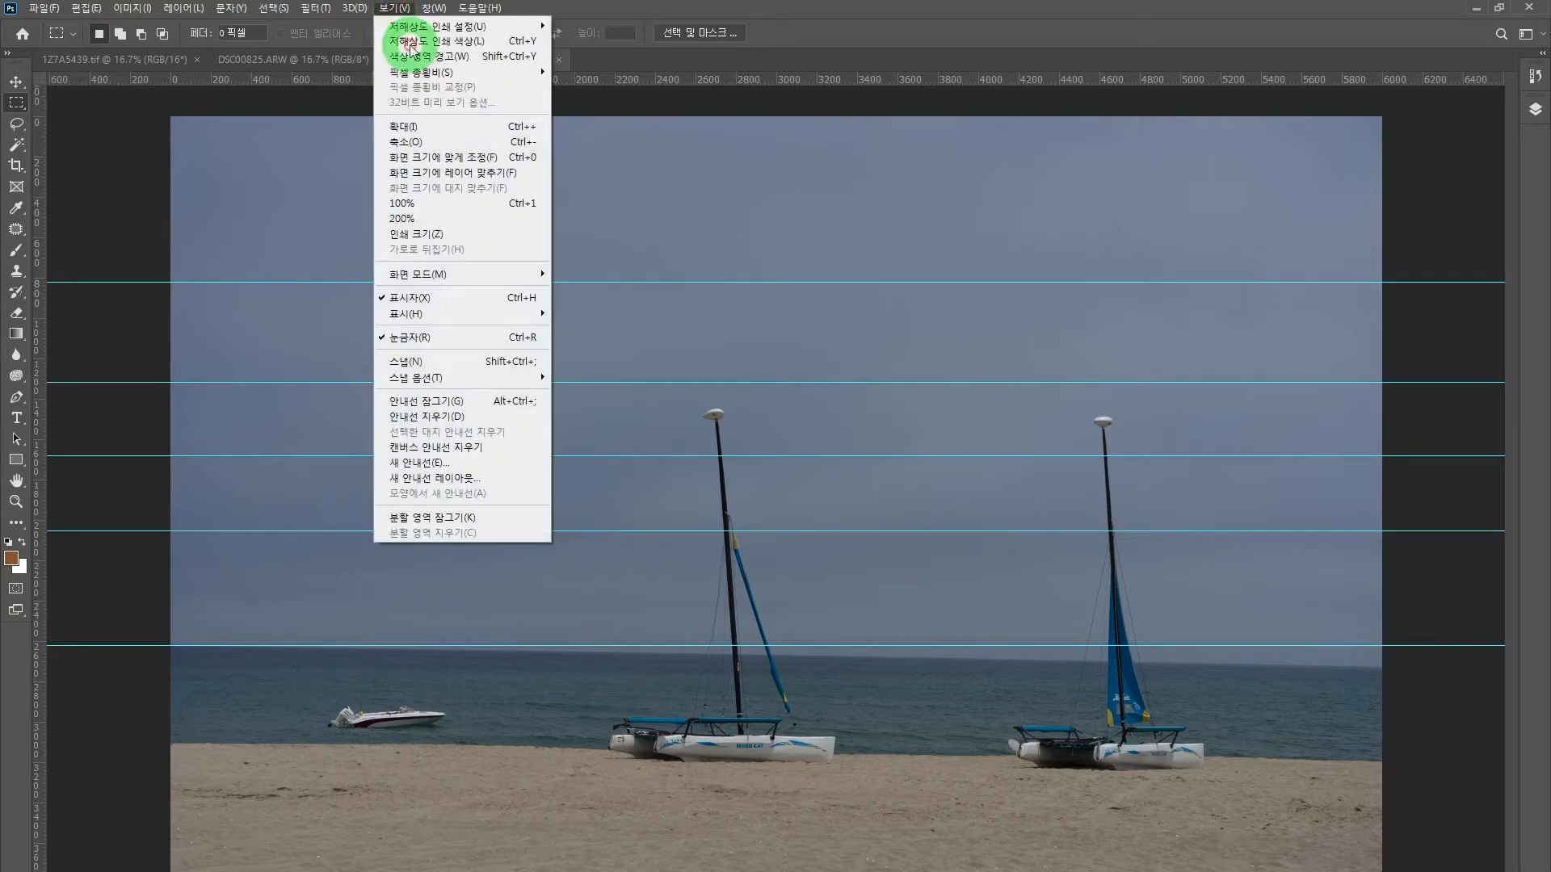
click(436, 417)
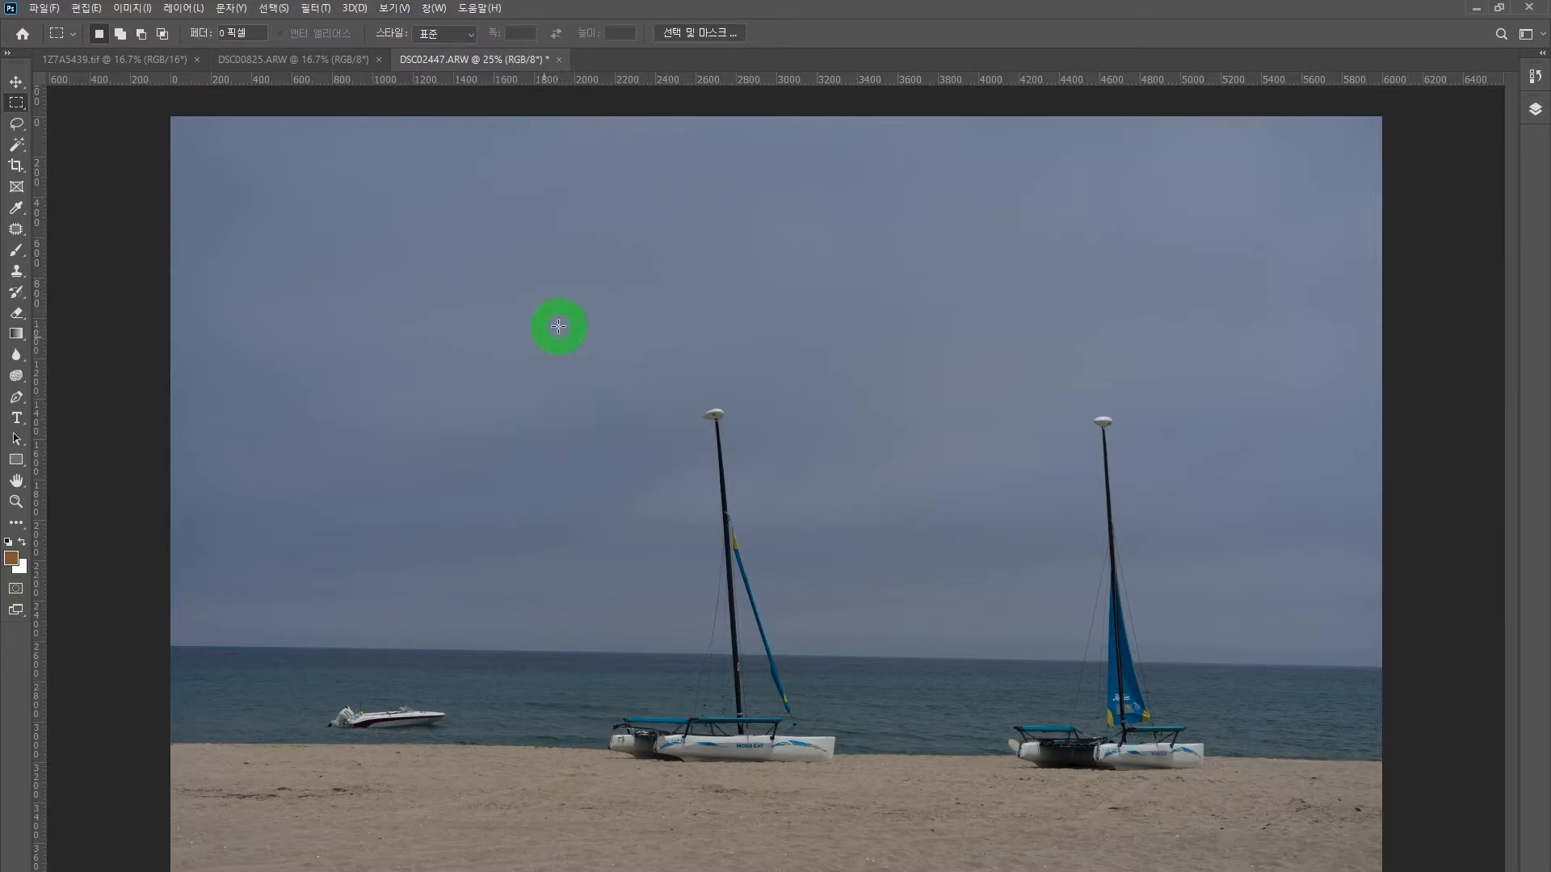
drag(577, 84, 574, 646)
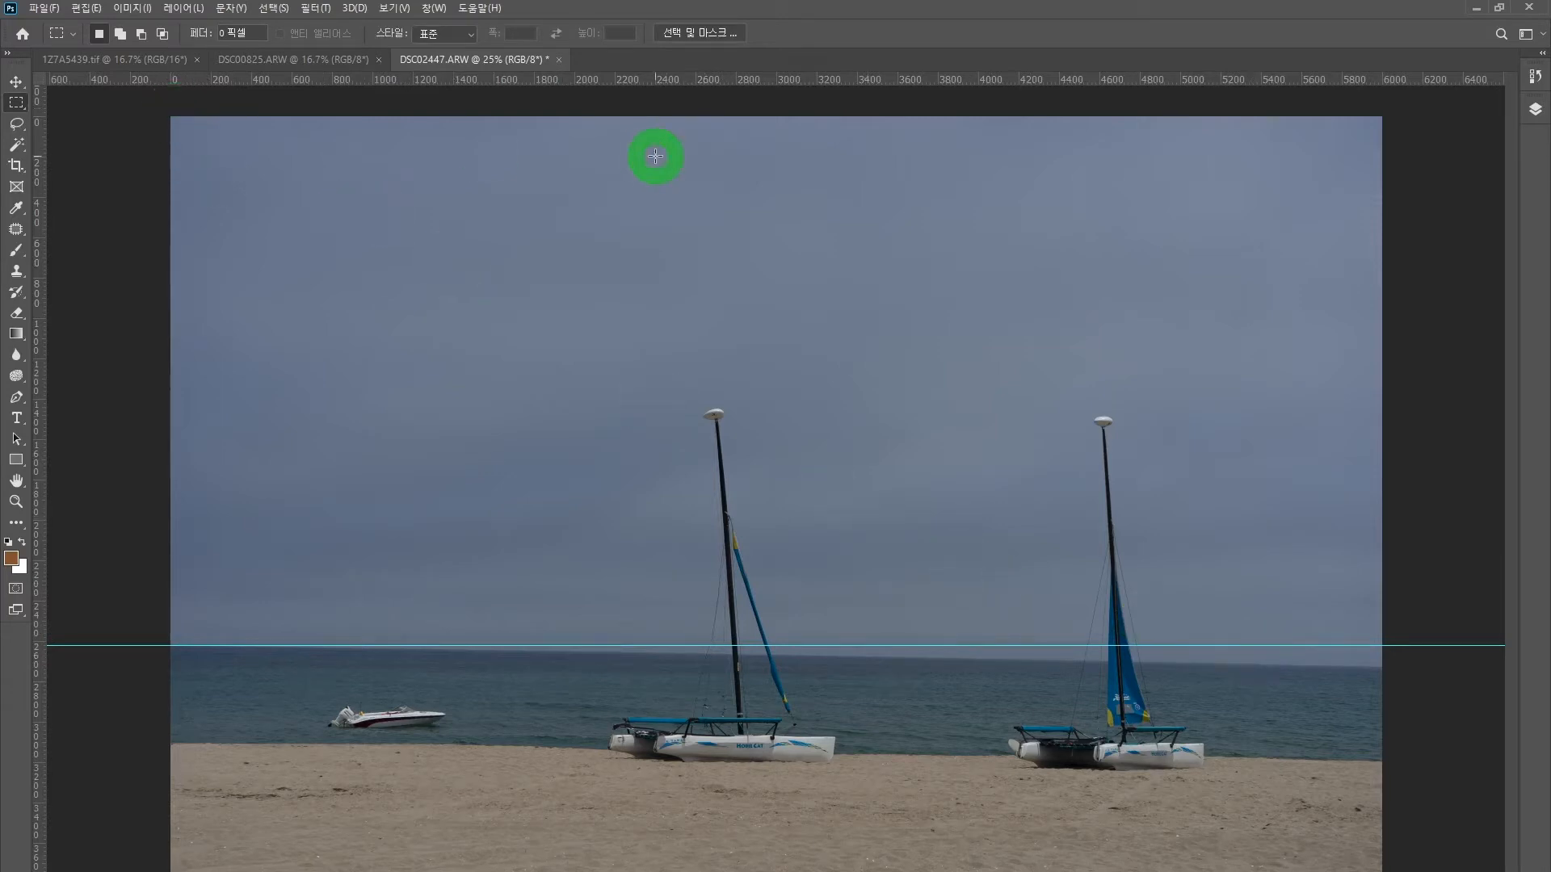
- Select the entire photo up to the canvas edges
click(285, 10)
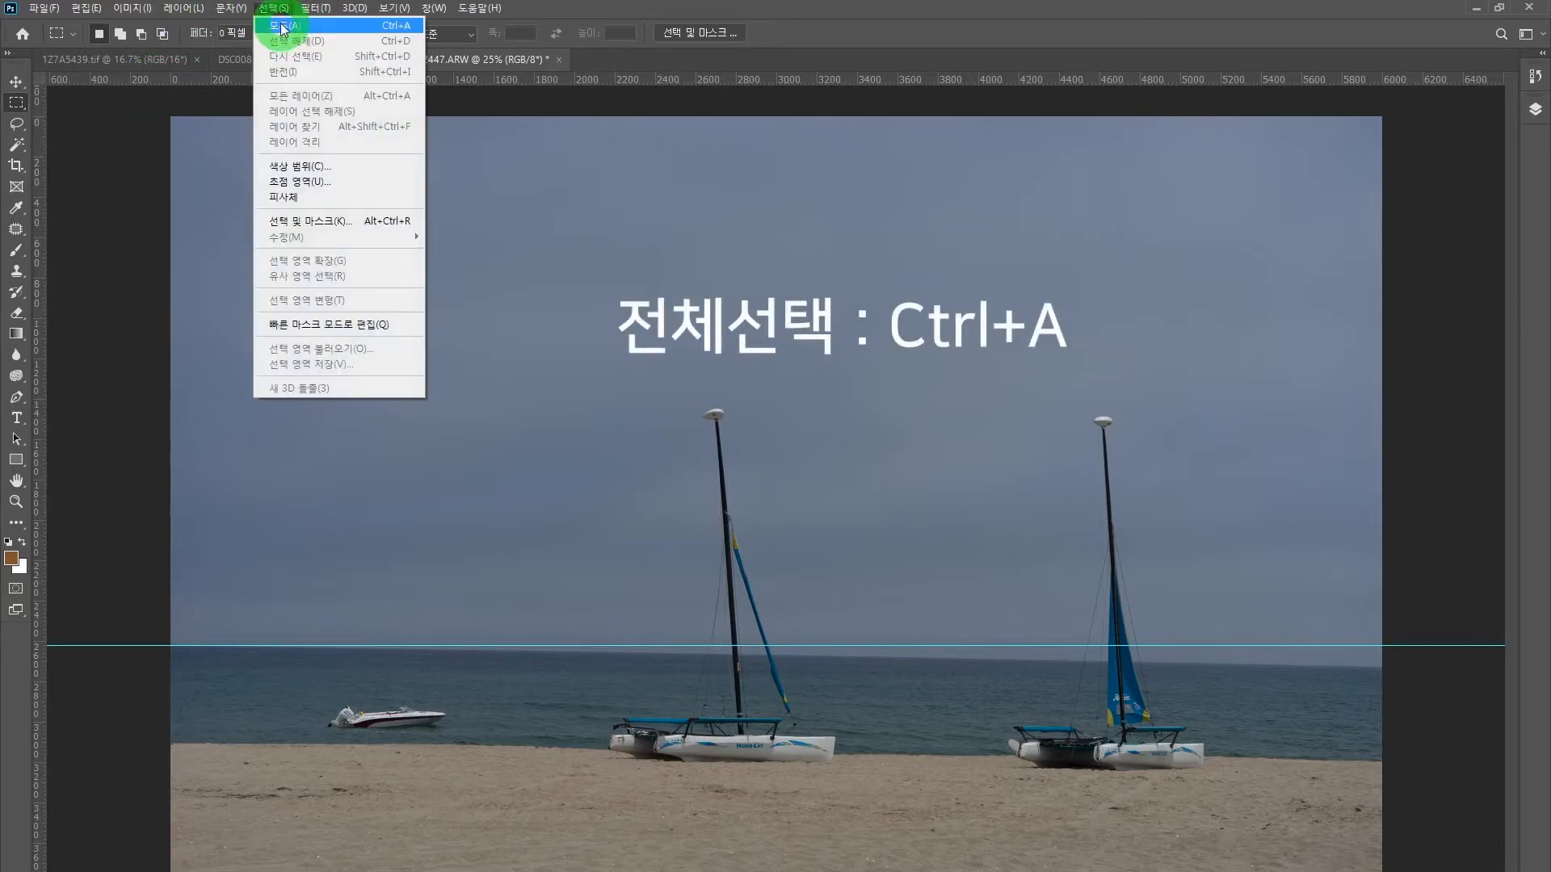
click(25, 106)
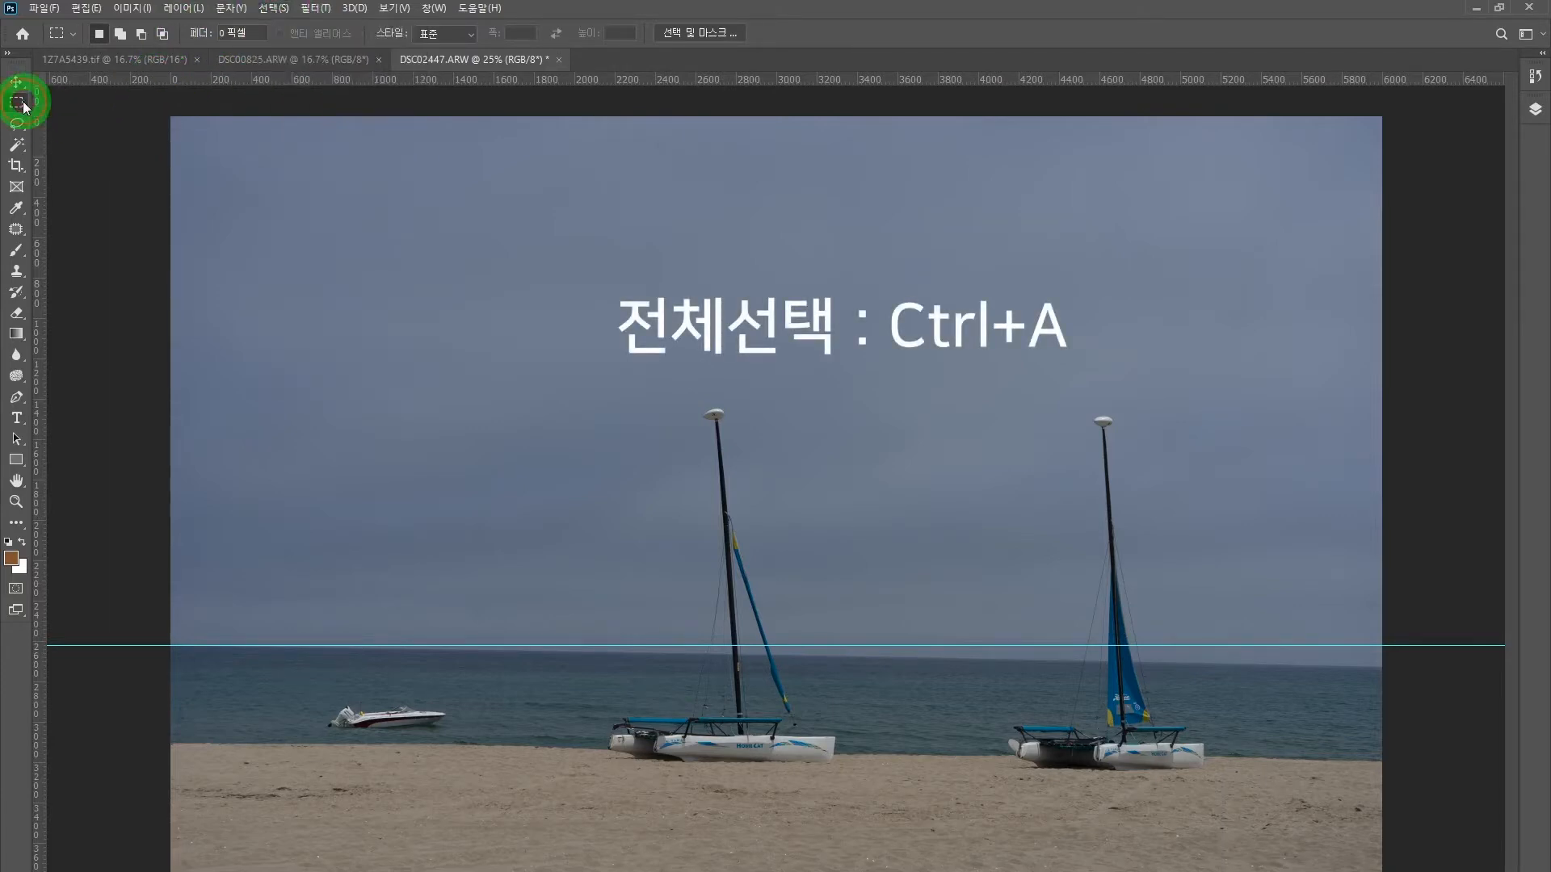
click(24, 107)
click(150, 104)
drag(183, 112, 1410, 864)
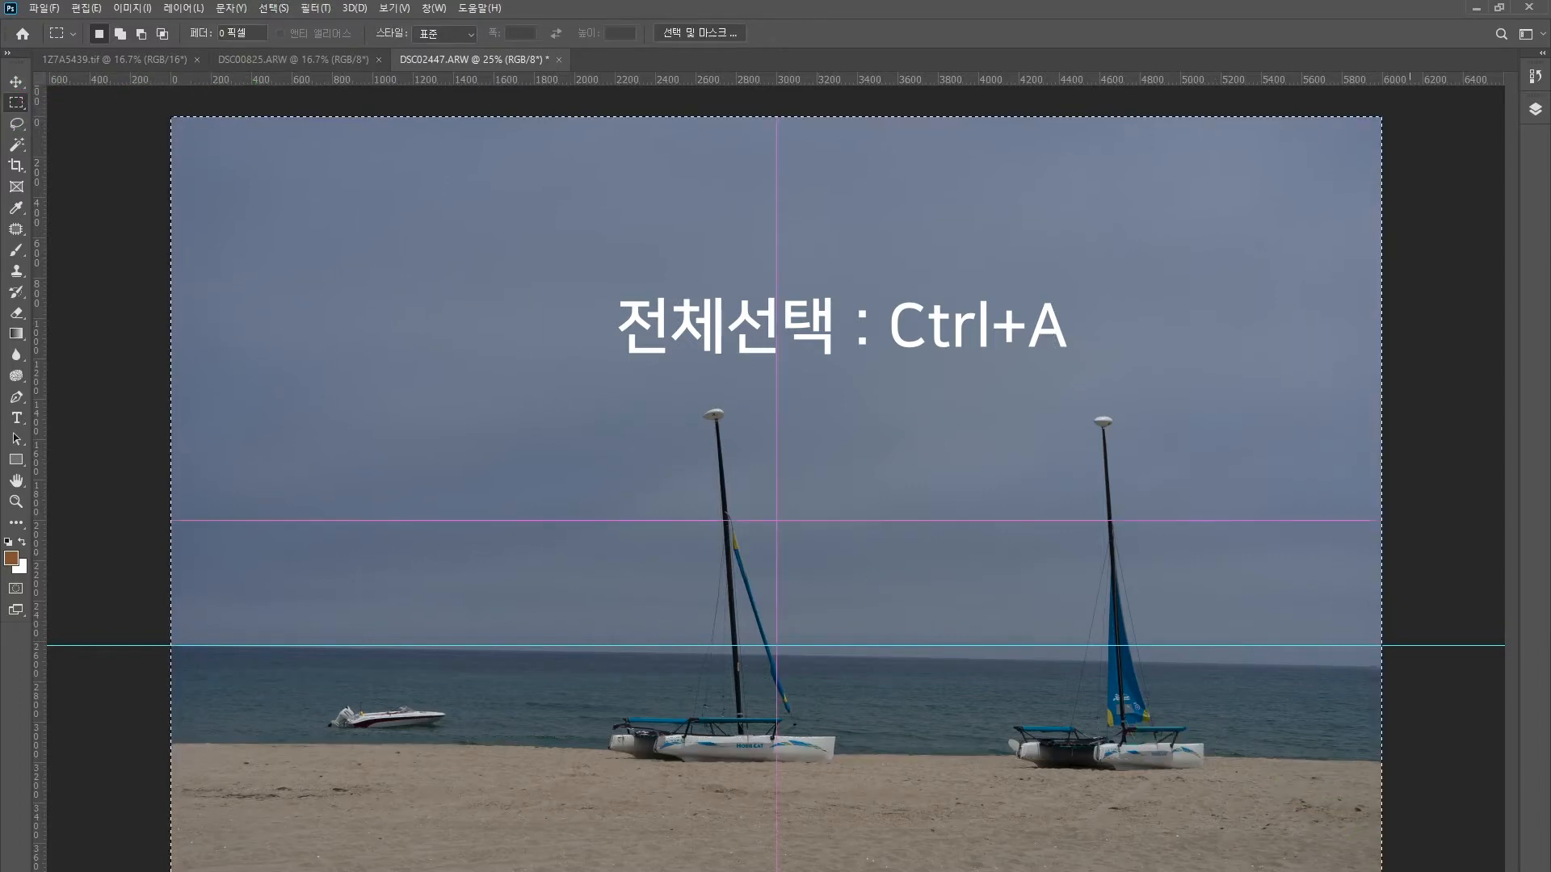
click(124, 176)
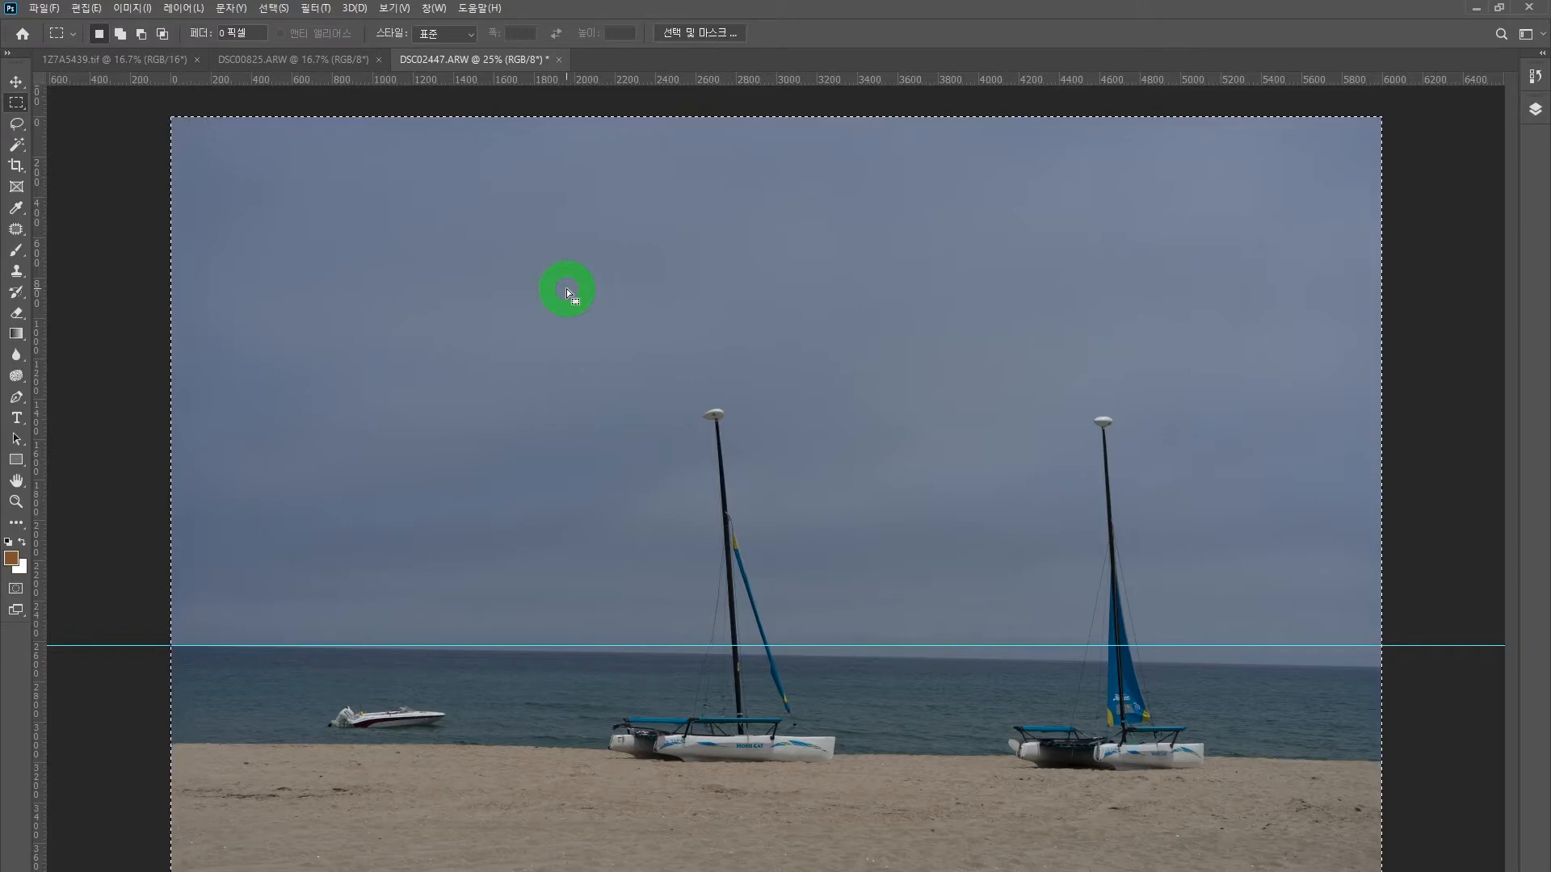
- Start Free Transform on the selected photo
click(86, 8)
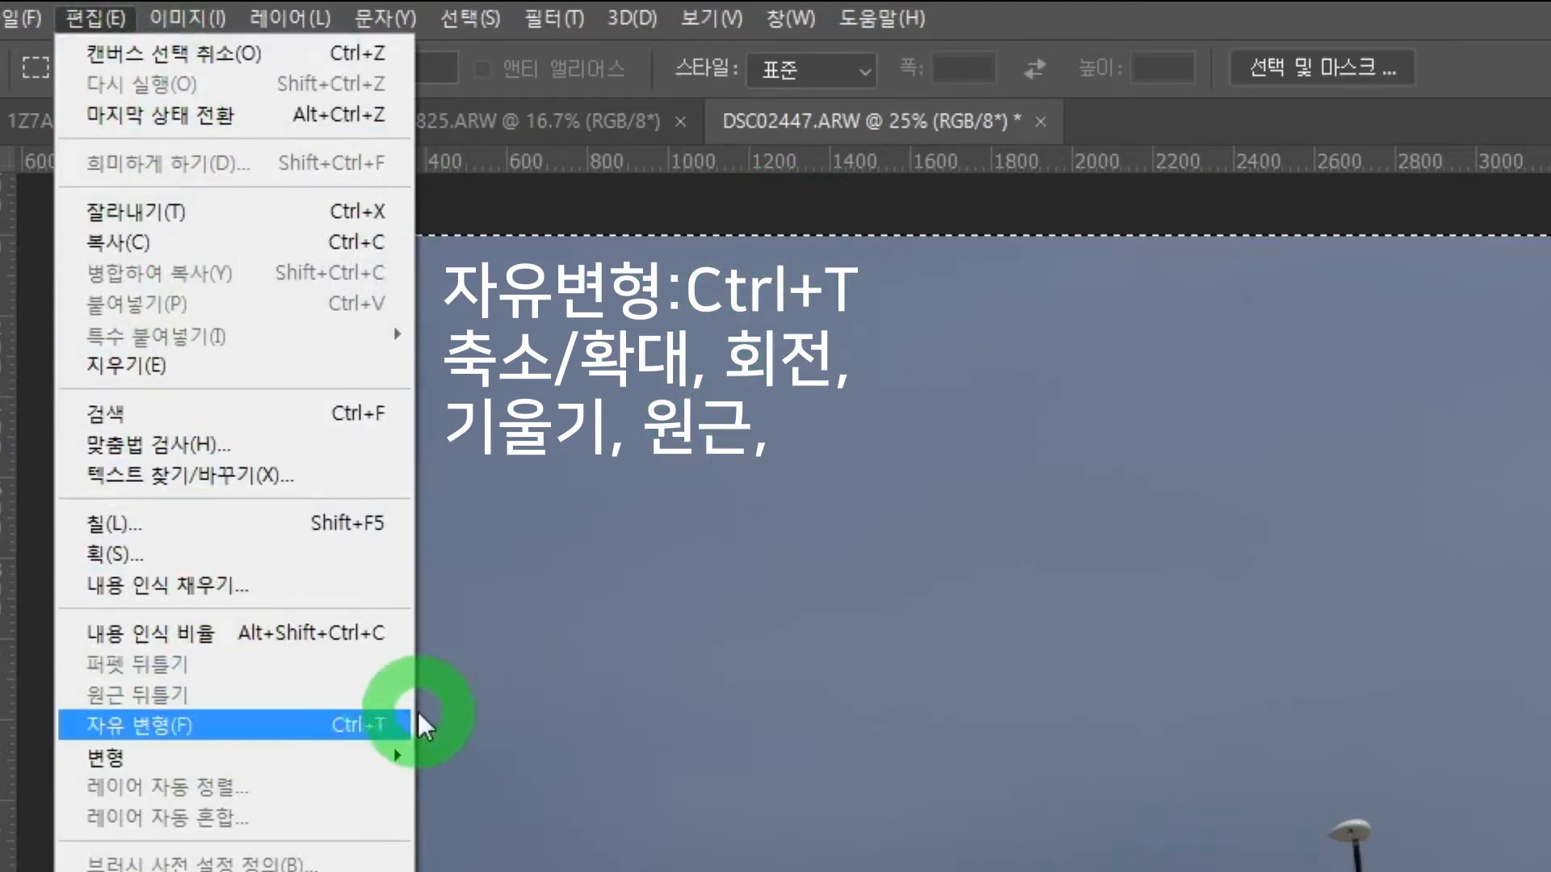
click(1169, 307)
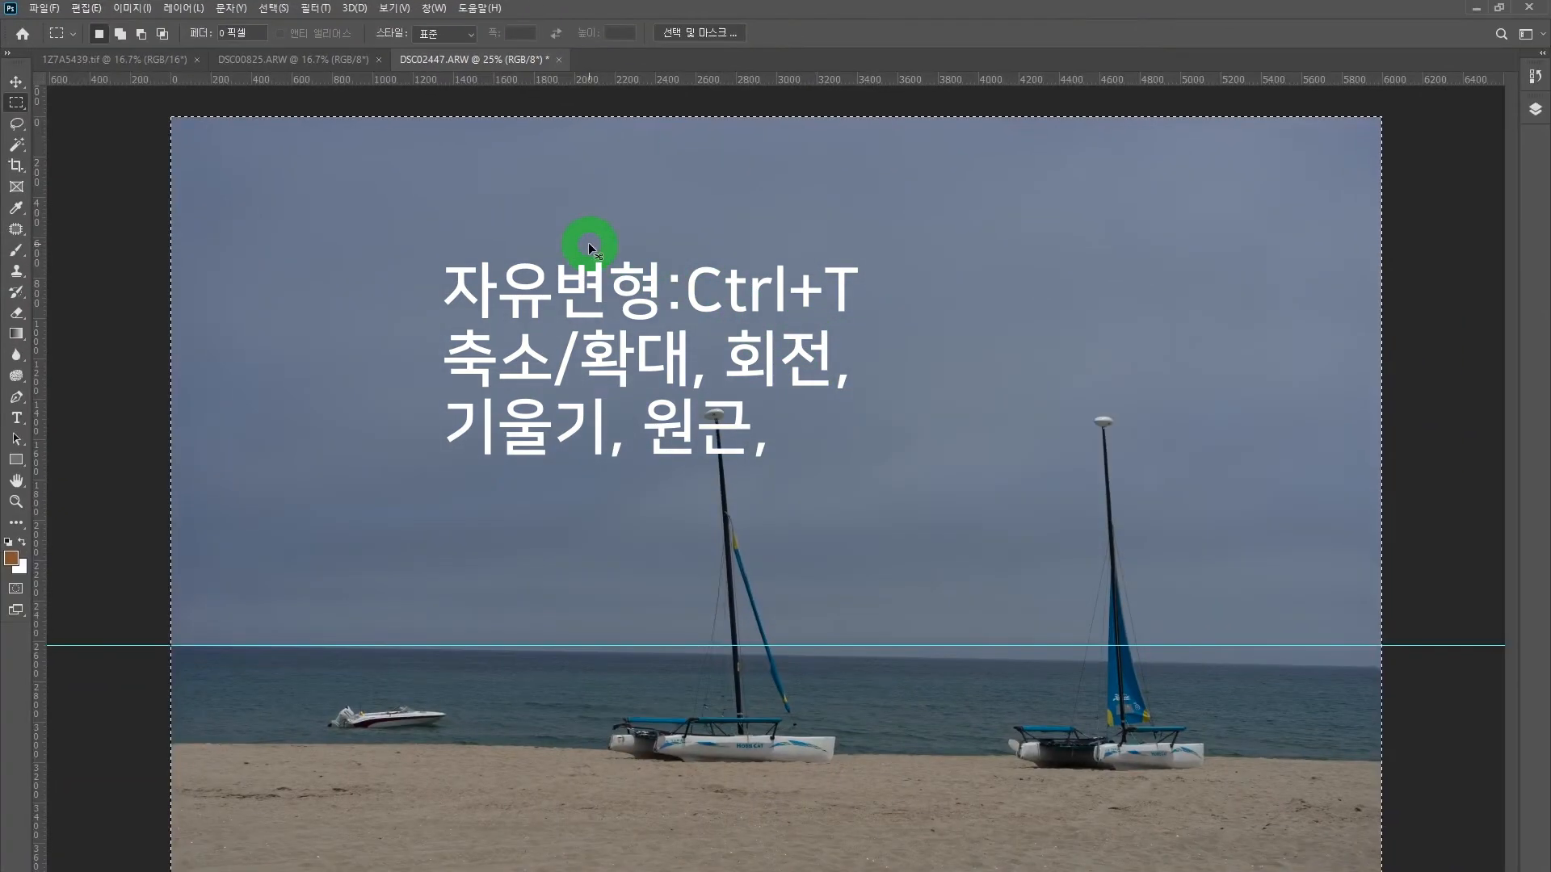
key(ctrl+t)
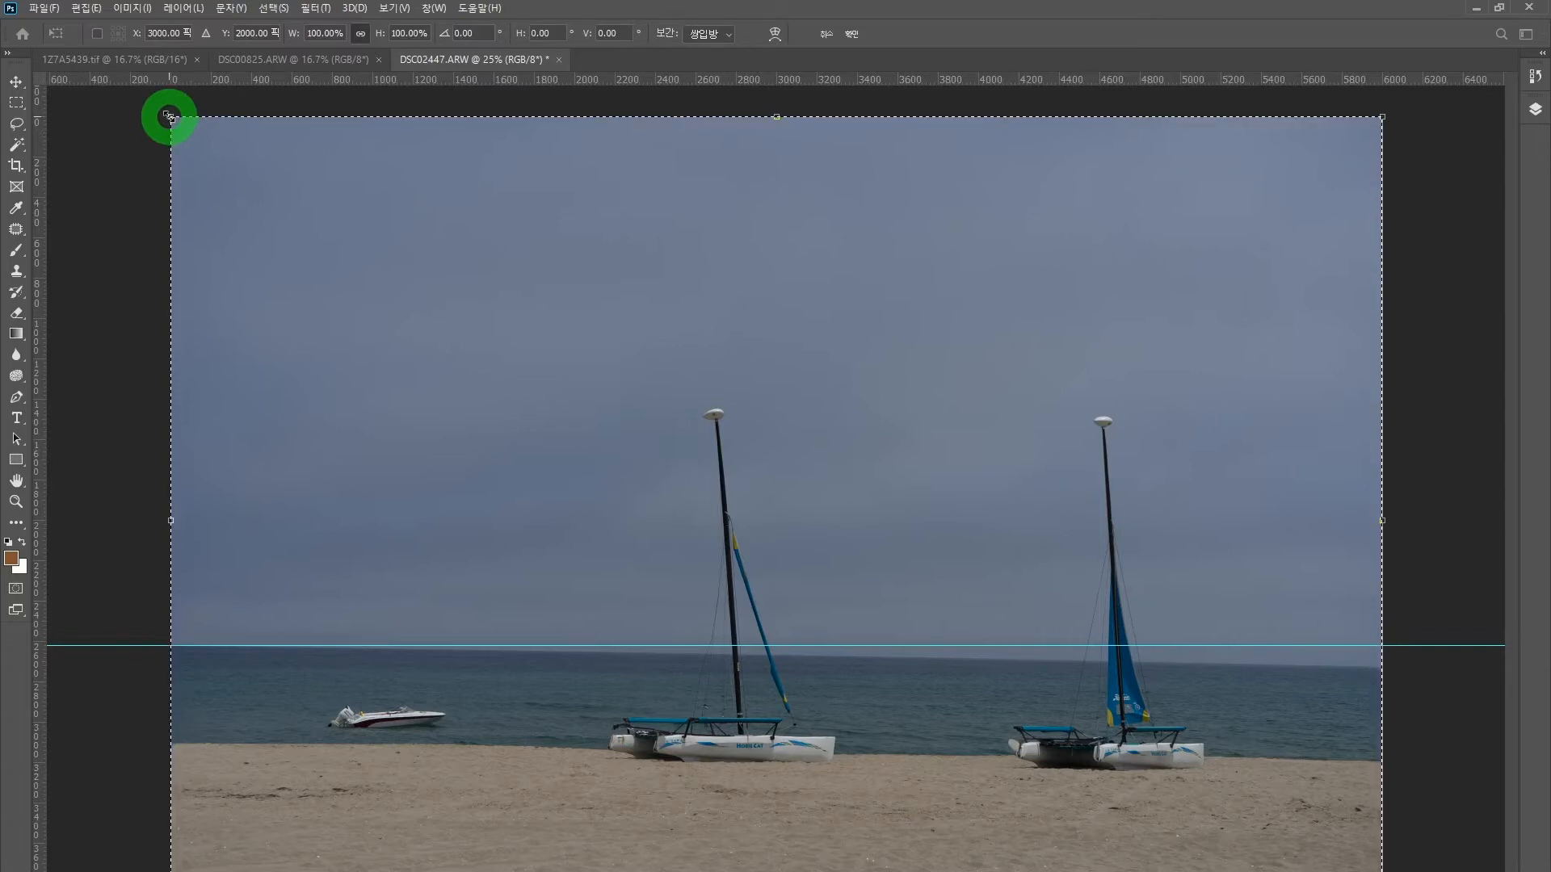
- Scale the photo down to about 81% from its upper-left corner and undo the scaling
drag(169, 117, 385, 289)
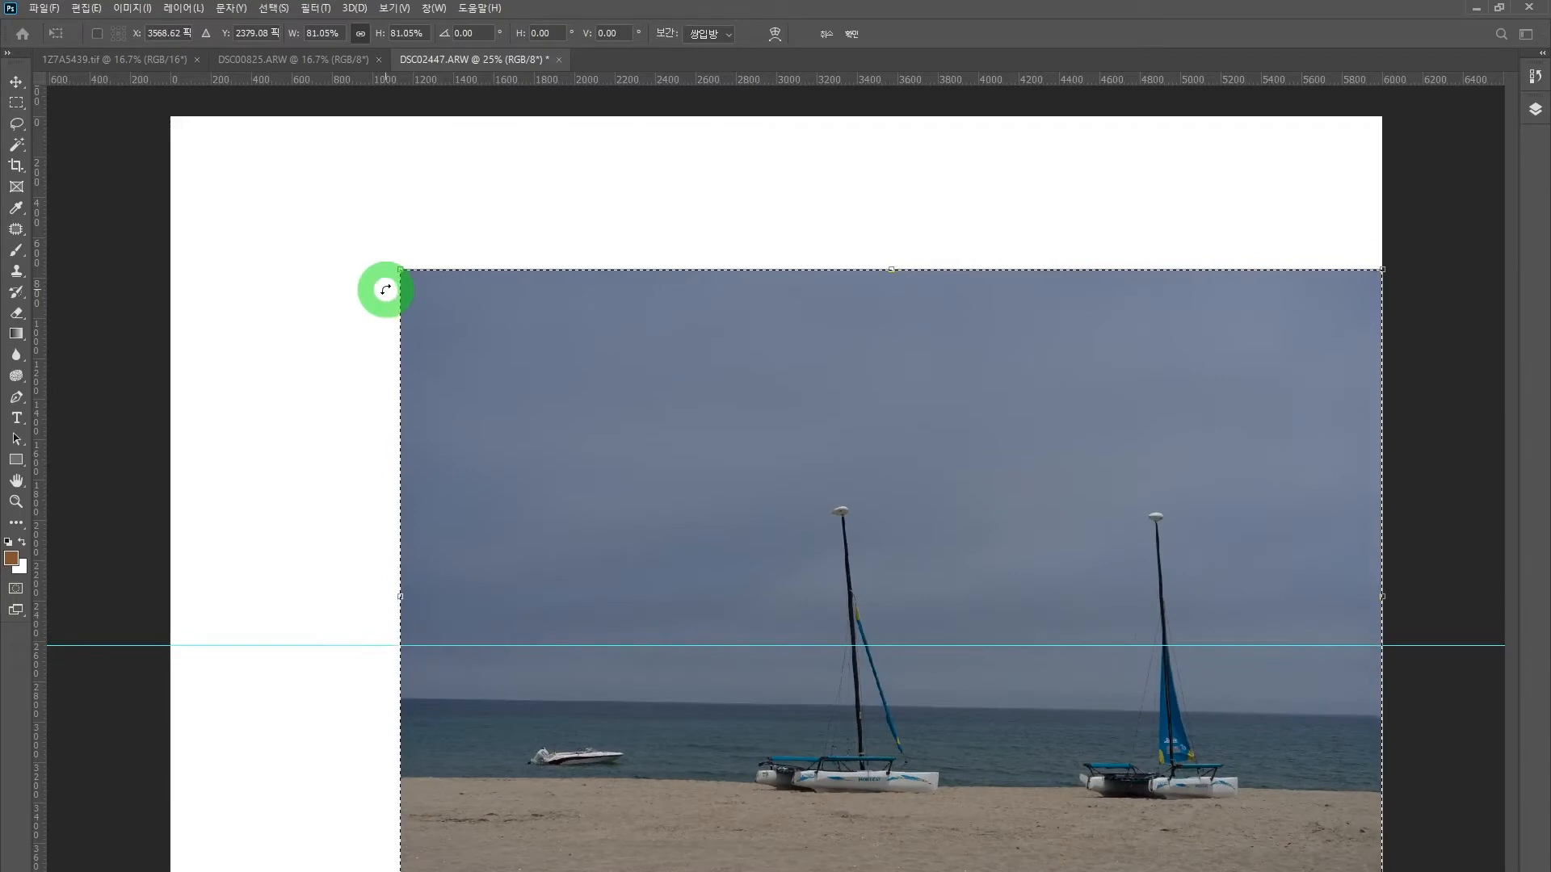
key(ctrl+z)
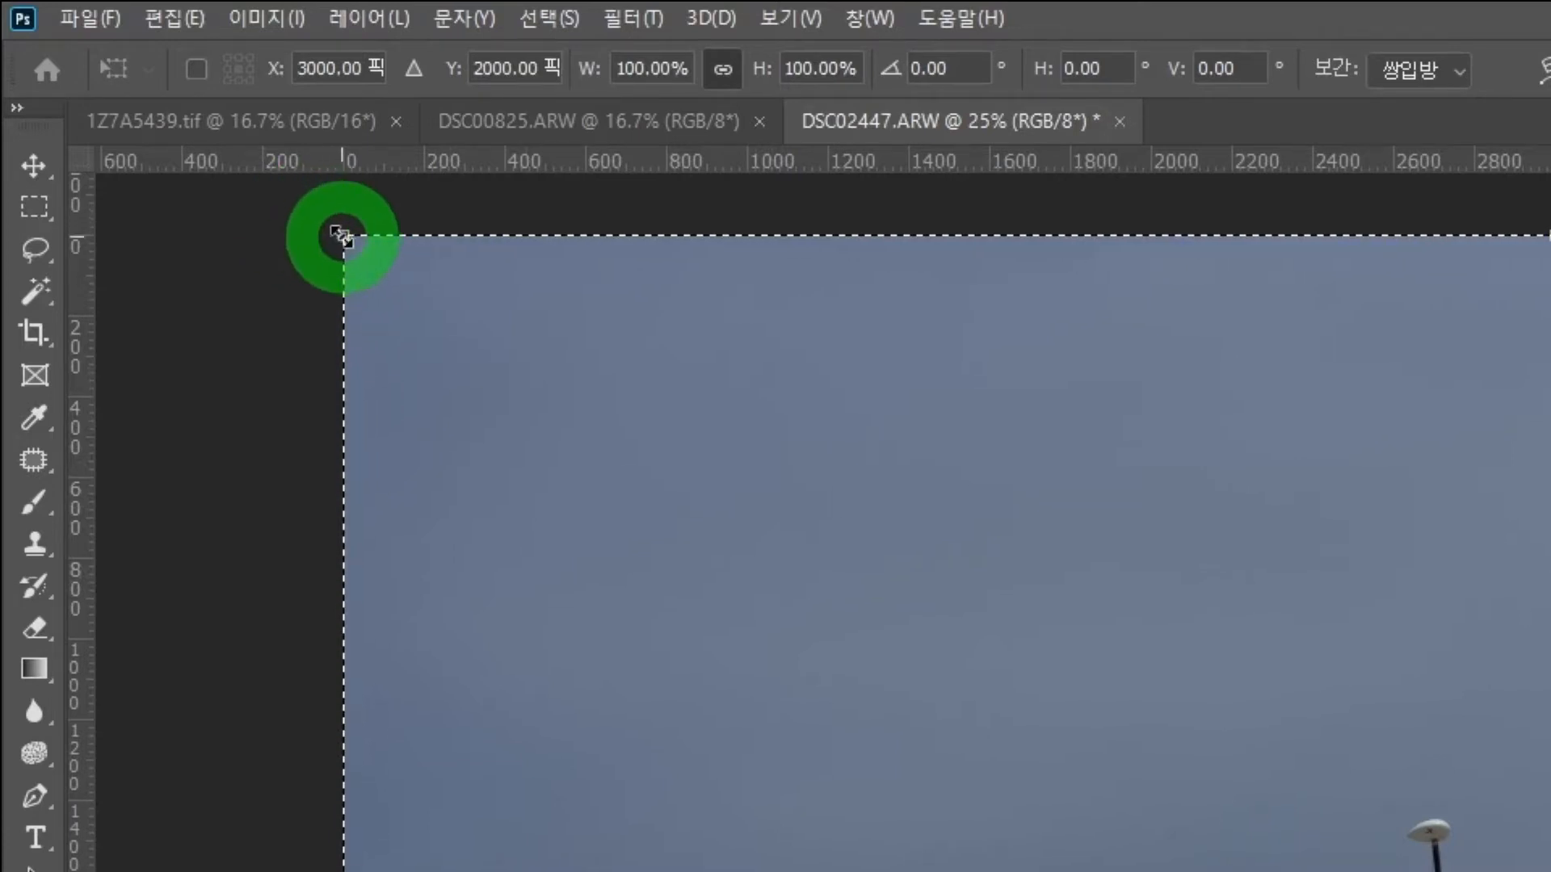
drag(347, 239, 347, 240)
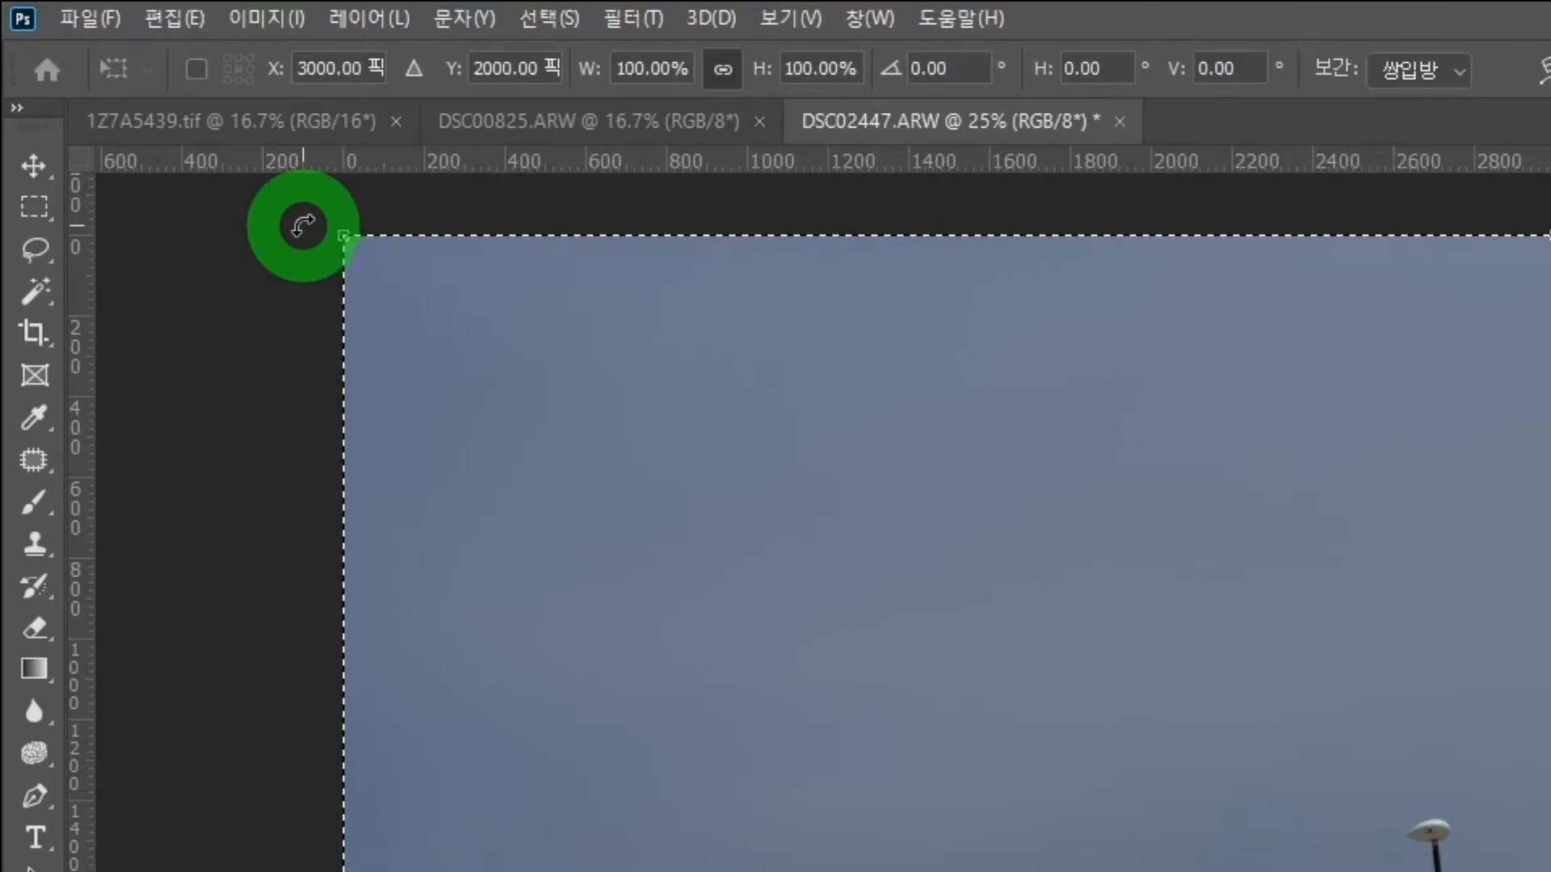
- Rotate the photo to -0.99° to level the horizon with the guide, scale it to 103.13% about its centre, and apply the transform
drag(303, 226, 272, 243)
drag(260, 232, 254, 221)
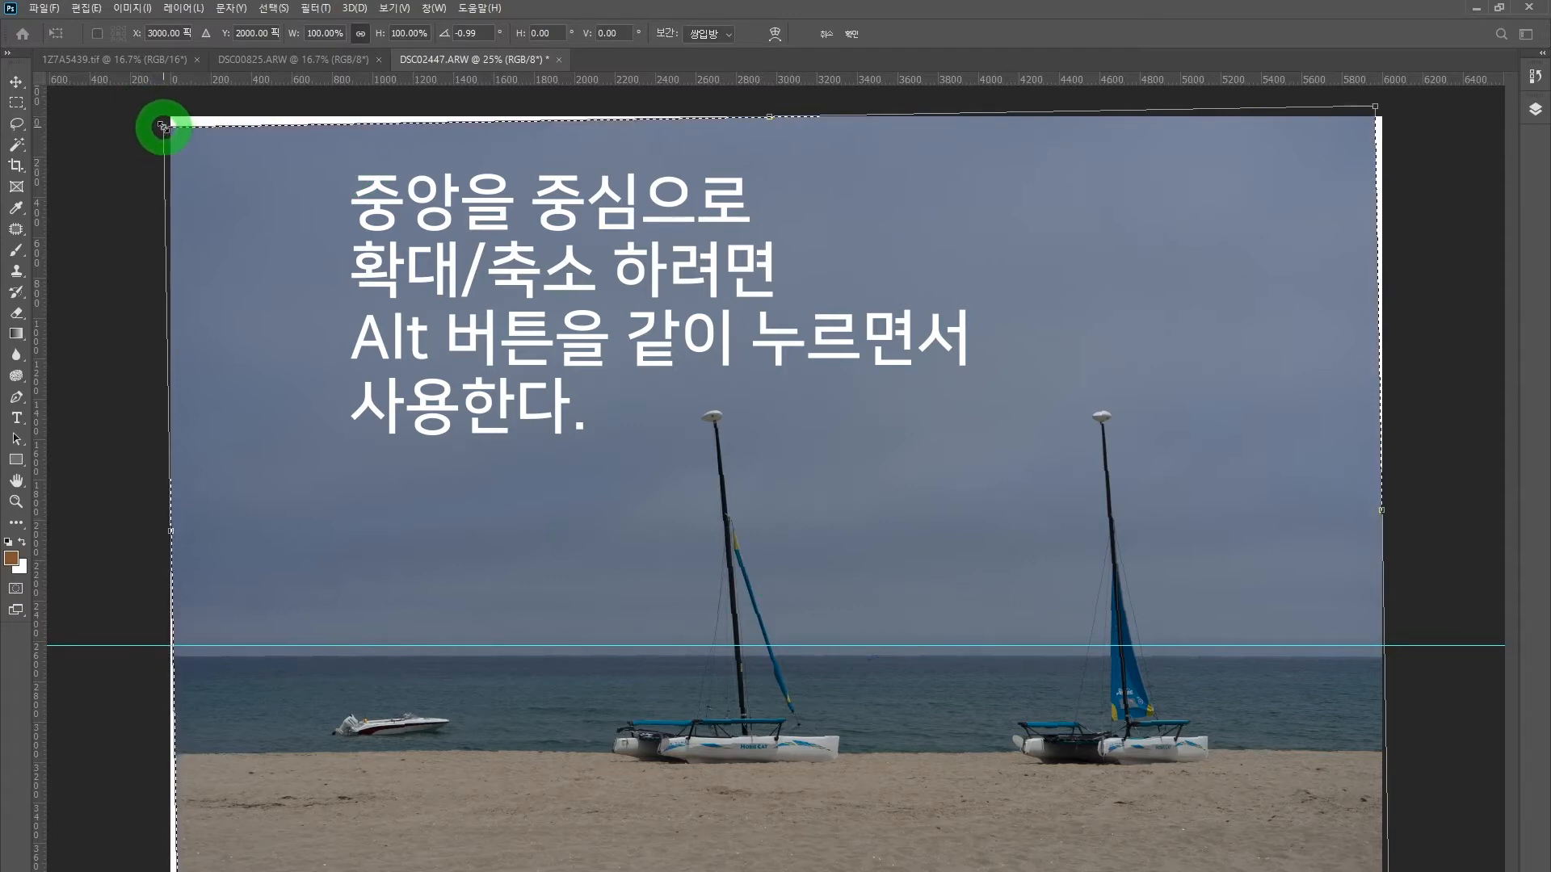
drag(162, 127, 140, 119)
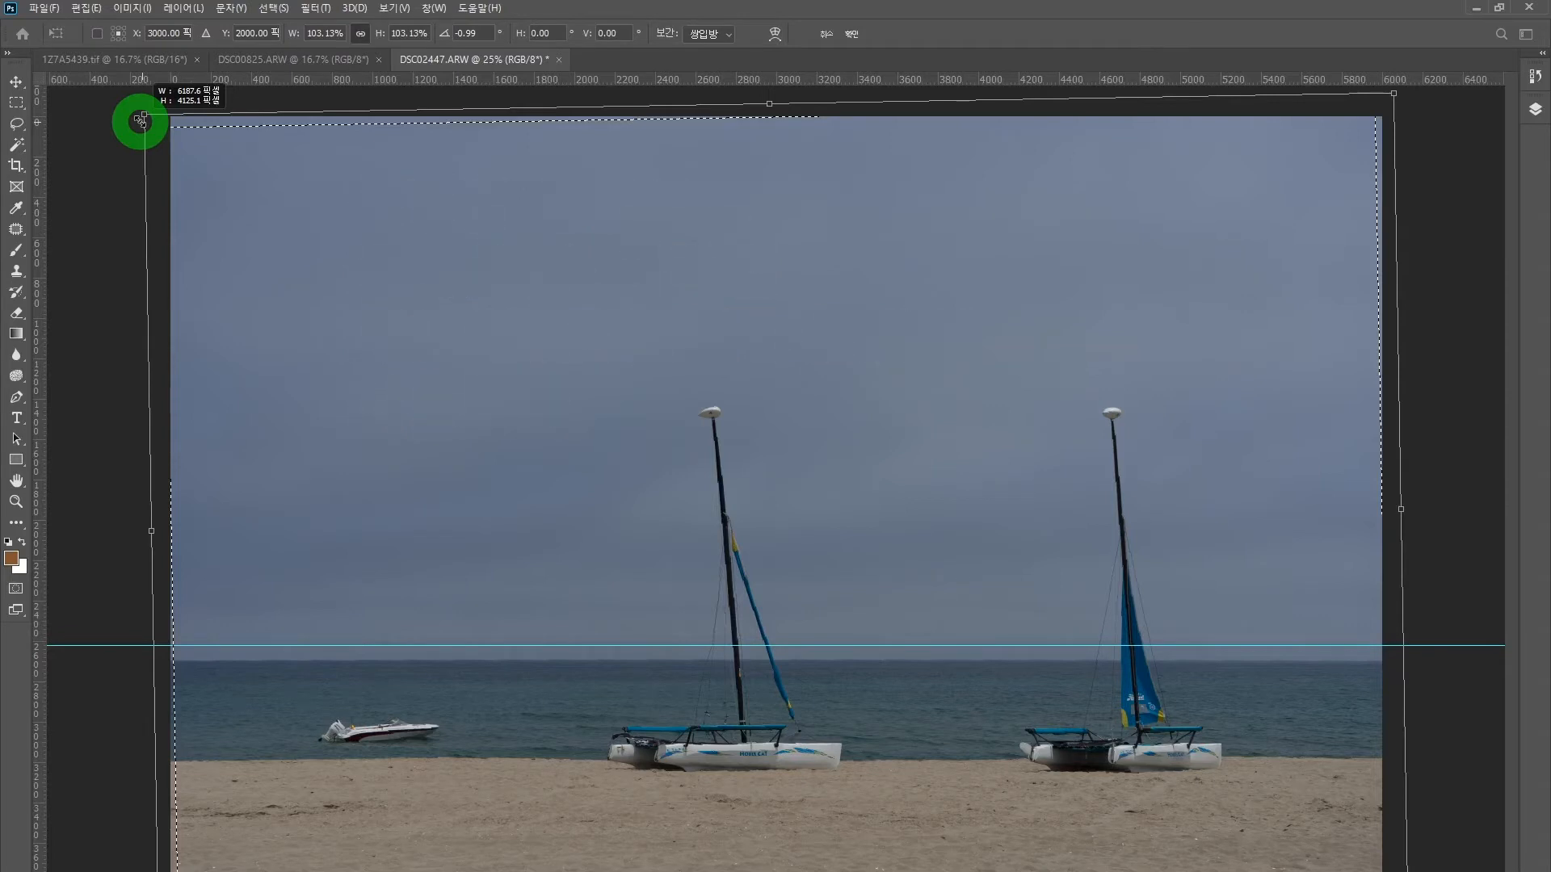
drag(140, 120, 140, 120)
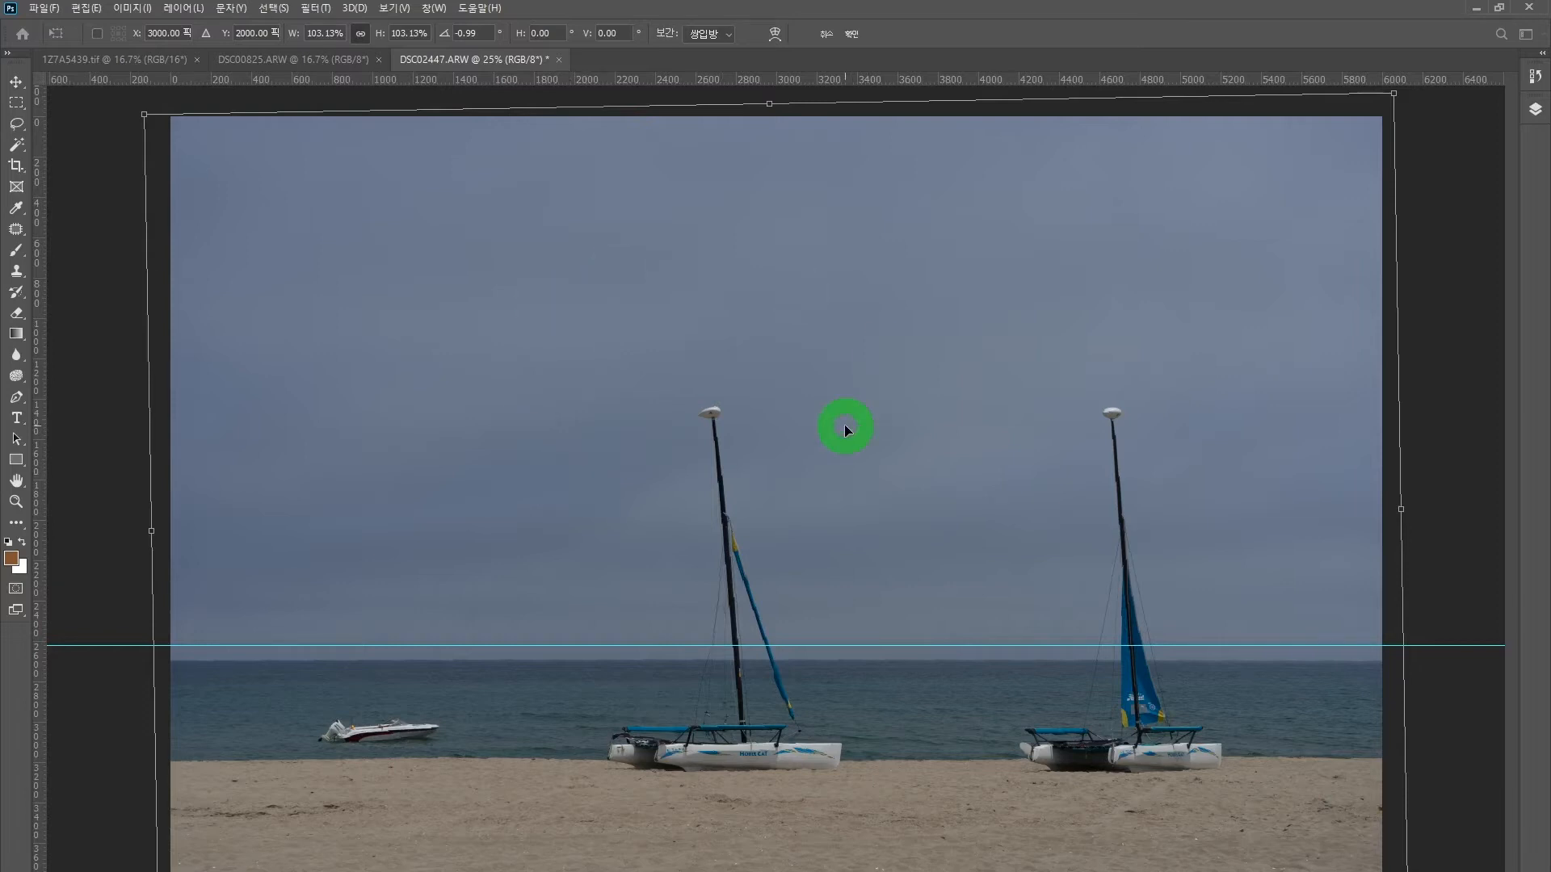
key(Return)
- Deselect the photo and remove the horizontal guide at the horizon
key(m)
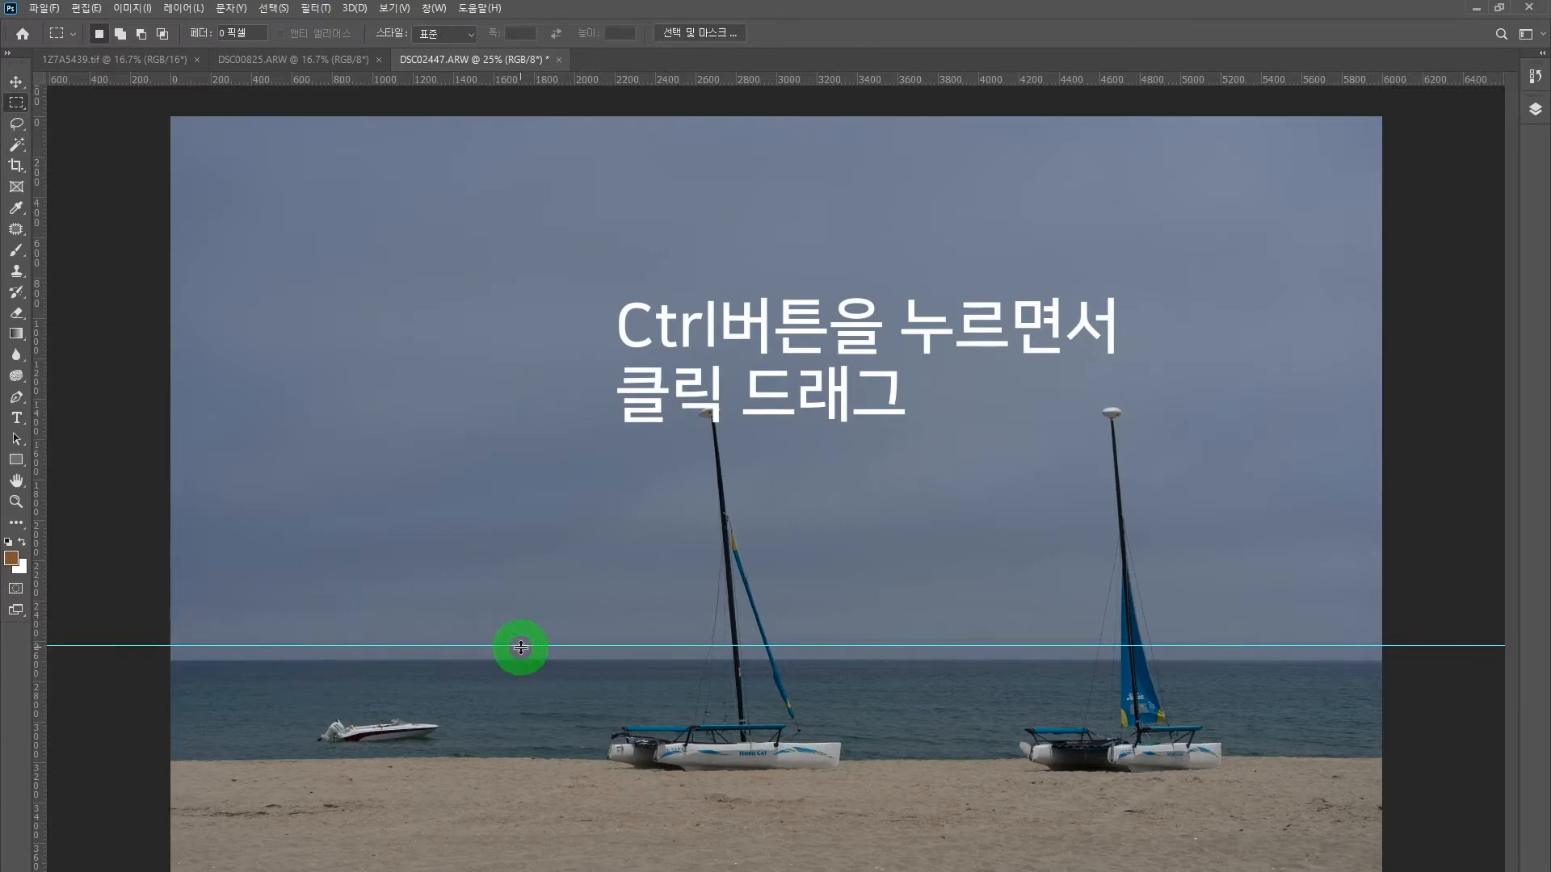
drag(521, 646, 134, 78)
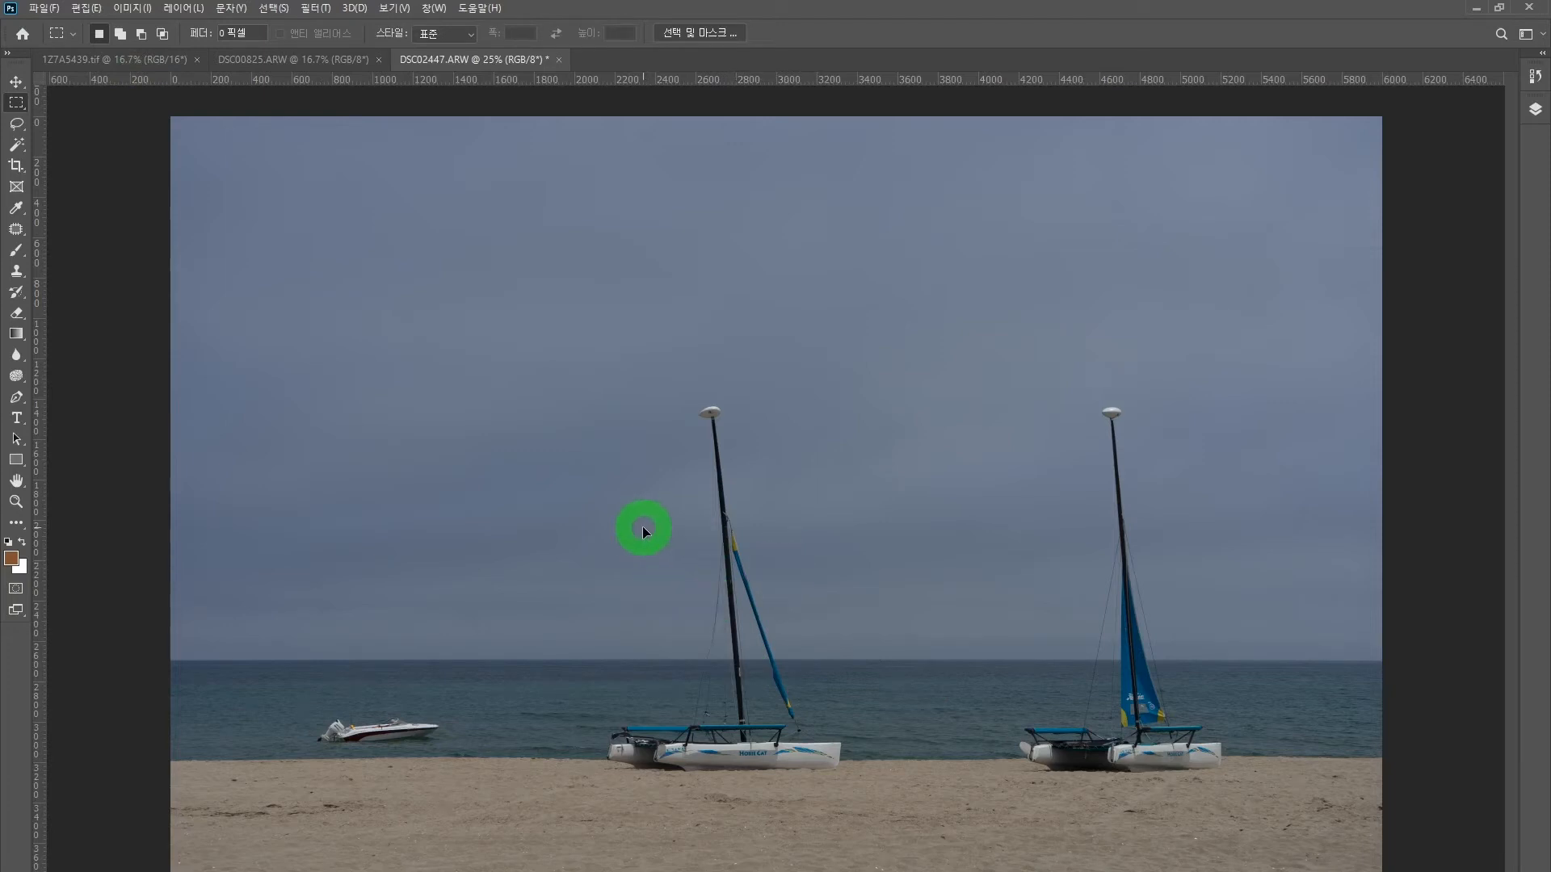
- Open the photo in the Camera Raw filter and brighten the midtones with a tone curve point at input 115, output 156
click(139, 12)
mouse_move(141, 50)
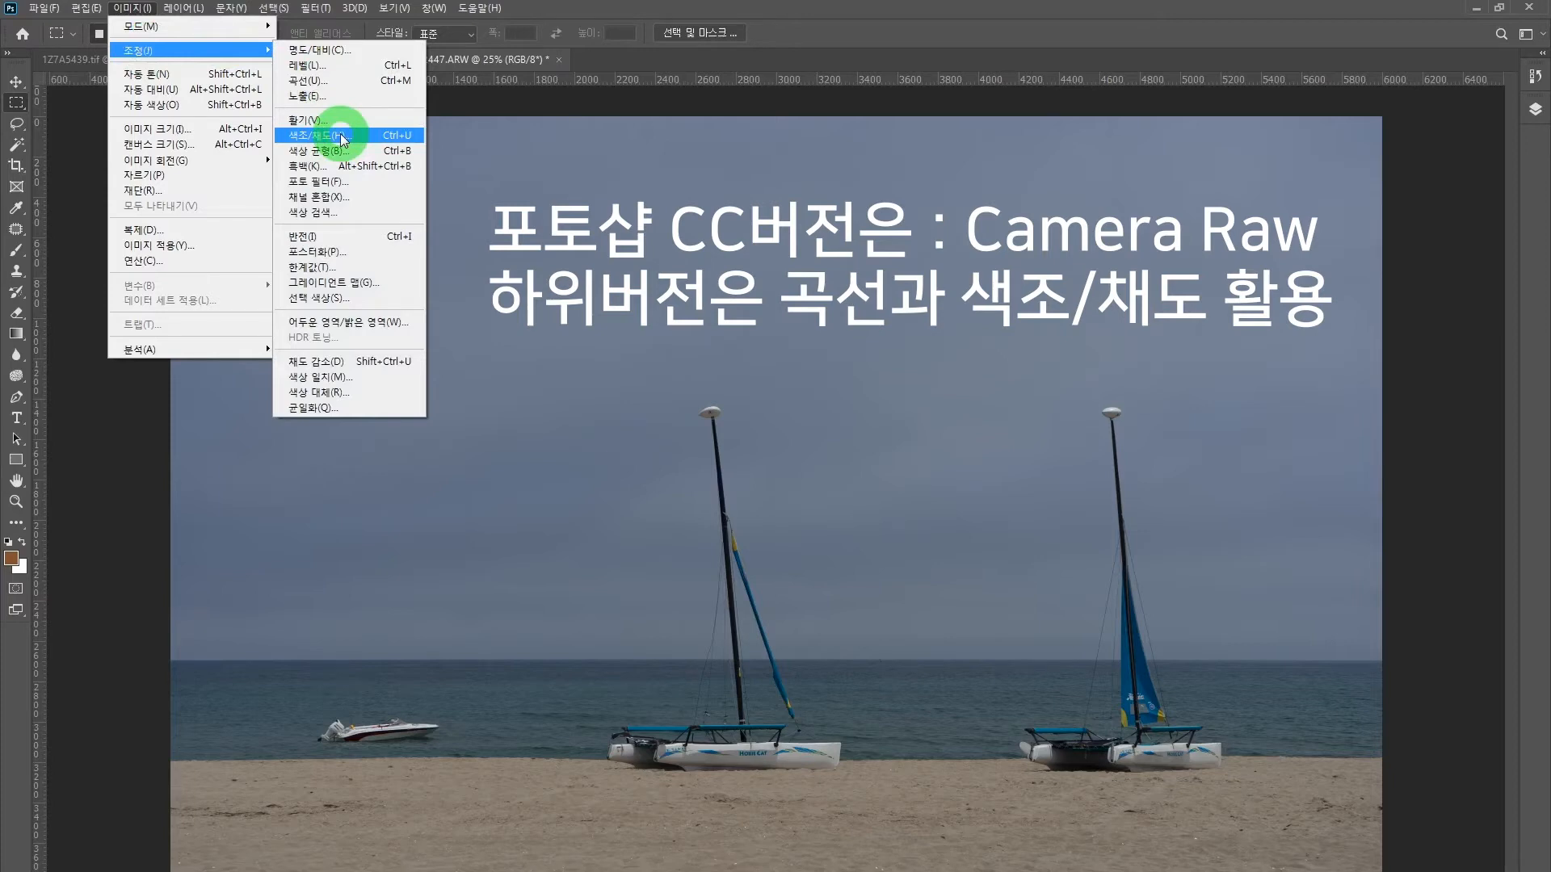
mouse_move(315, 8)
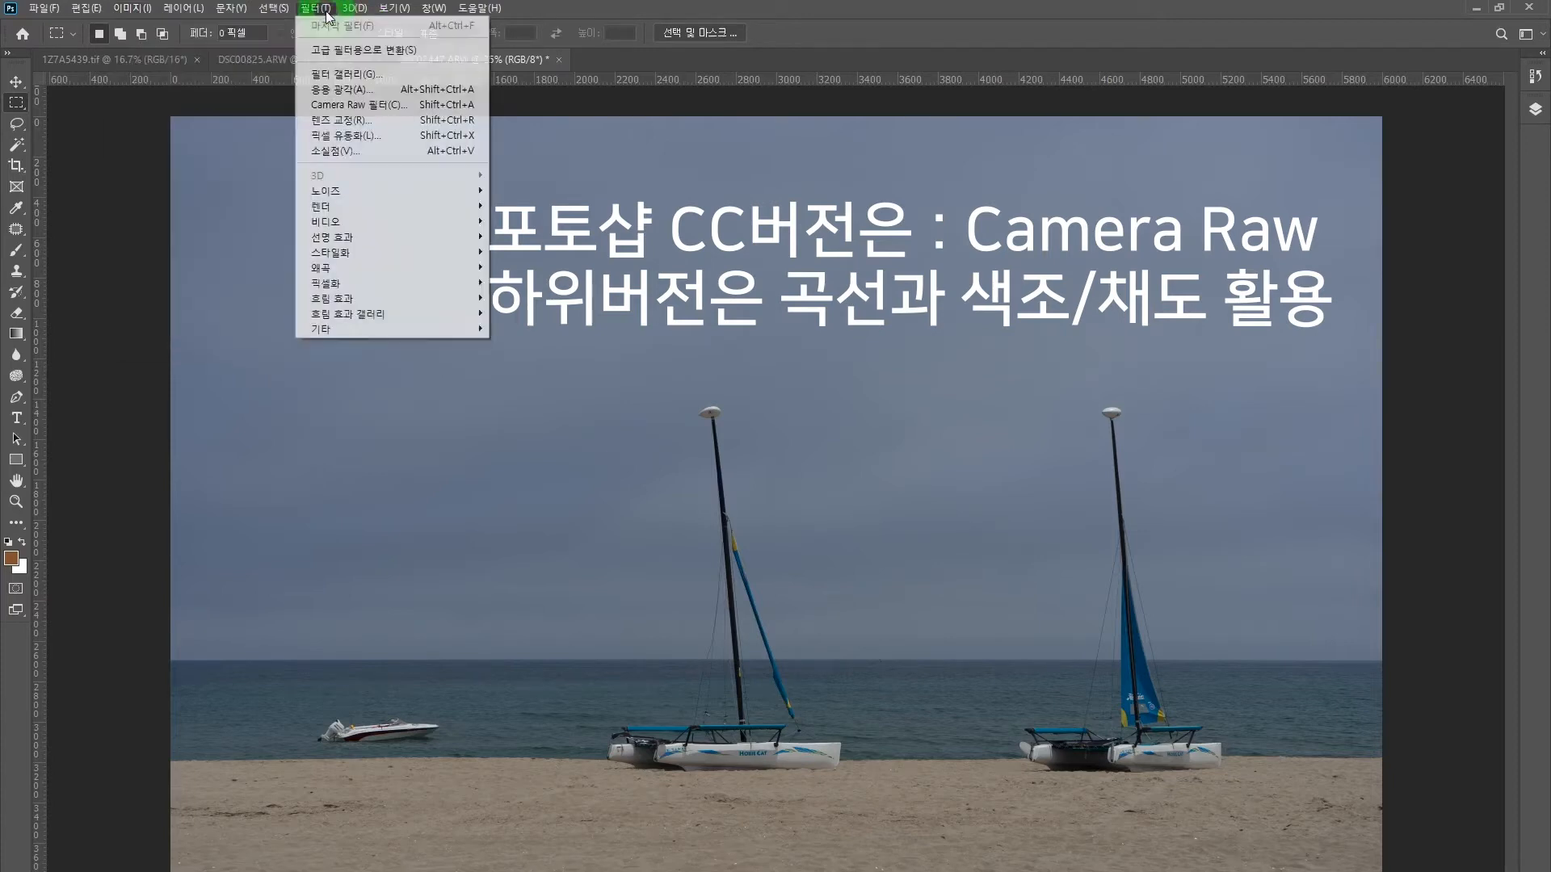
click(336, 104)
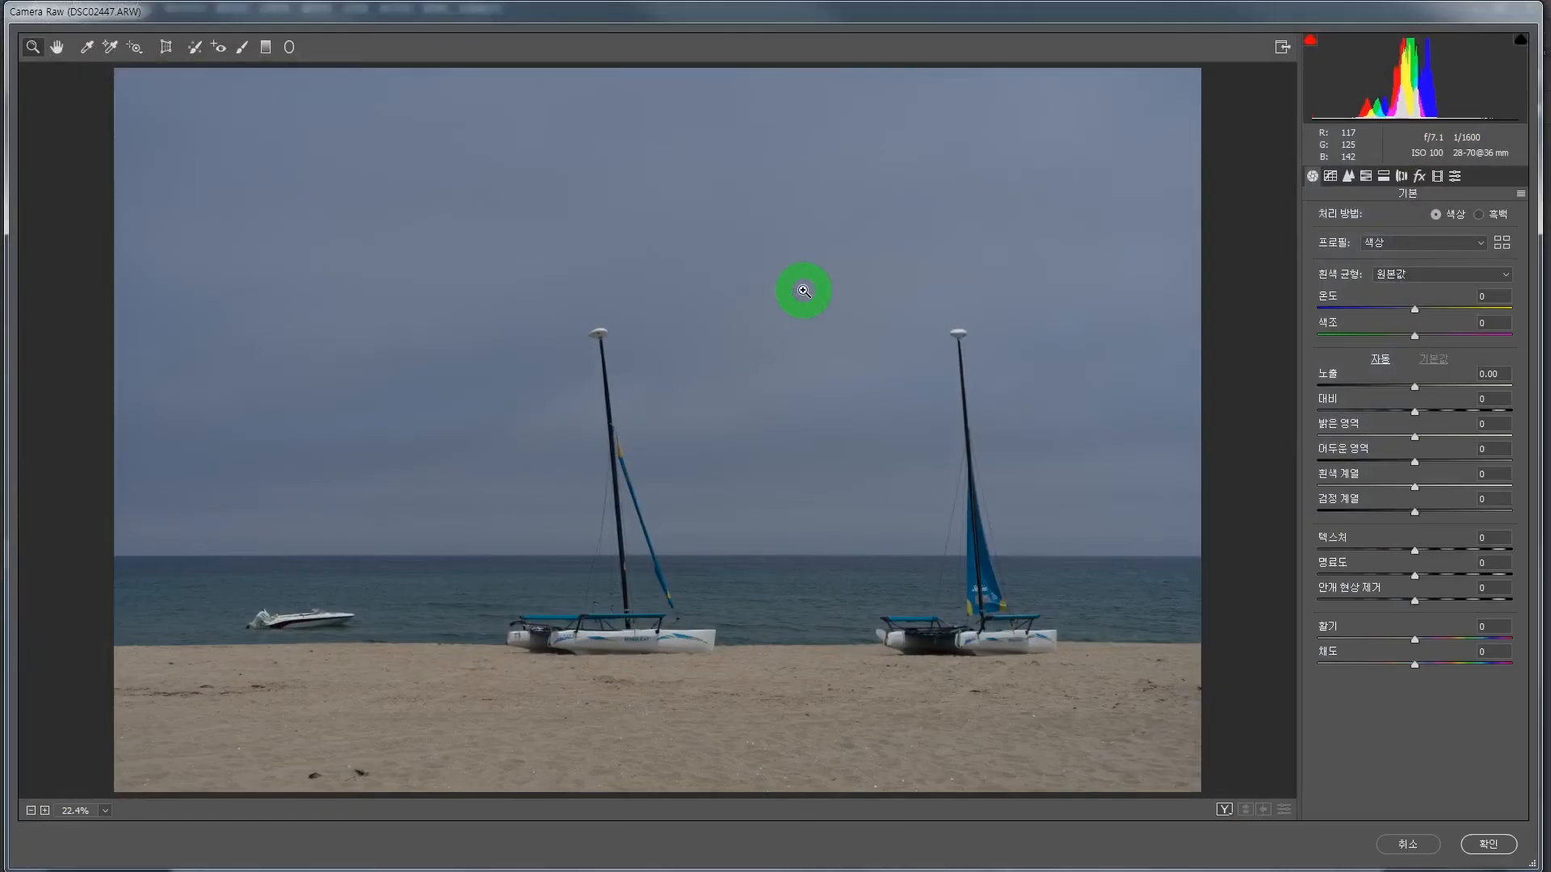
click(1330, 175)
drag(1409, 402, 1404, 373)
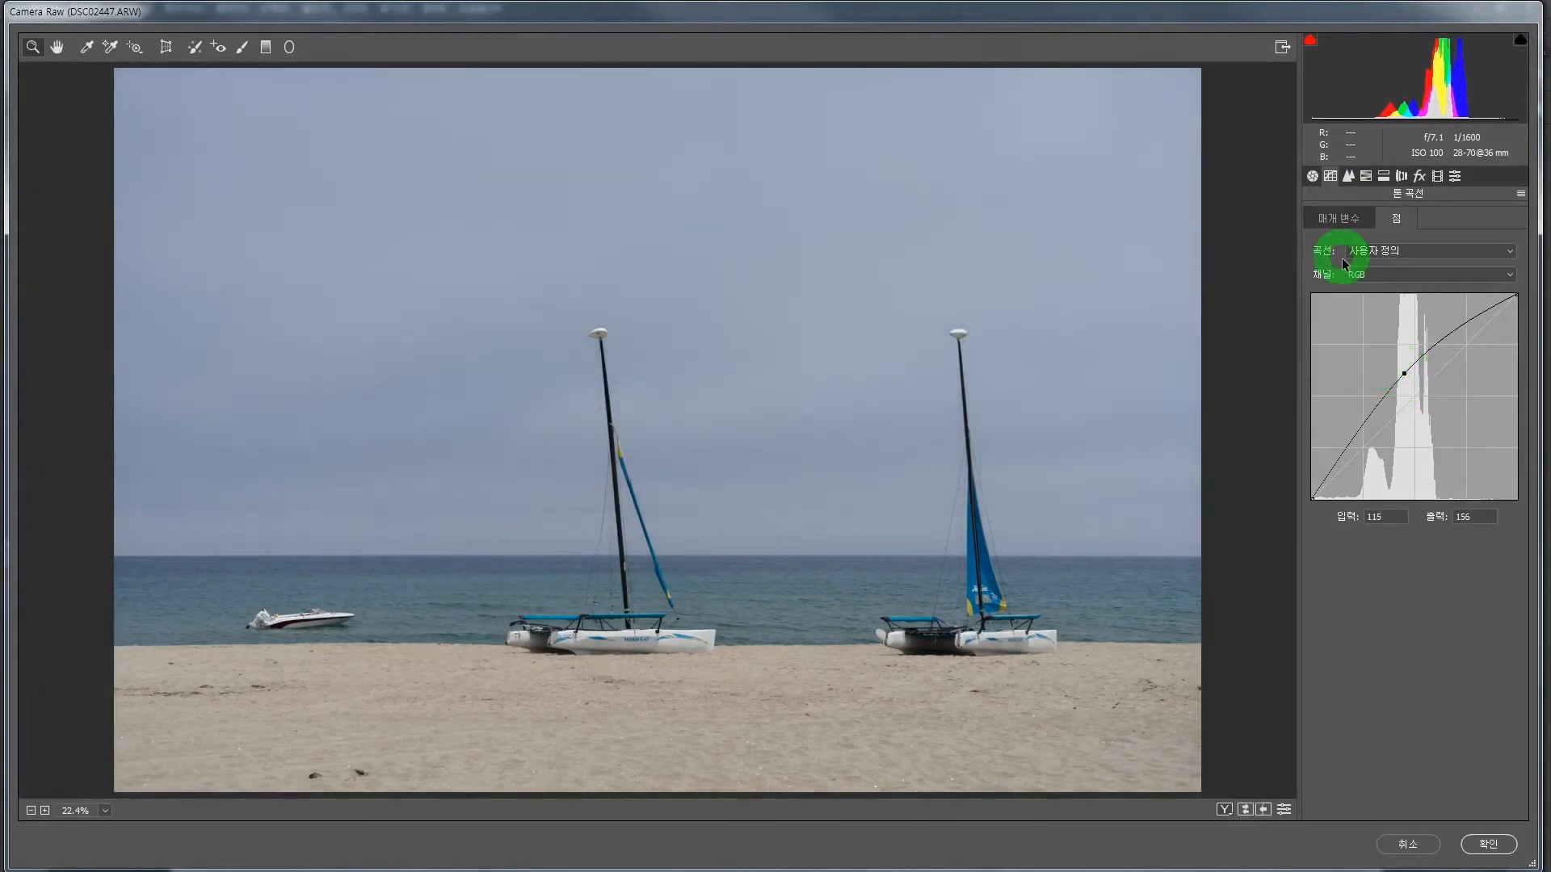
- Set temperature to -2, saturation to +14, dehaze to +7 and contrast to +12, and apply the Camera Raw filter
click(1313, 177)
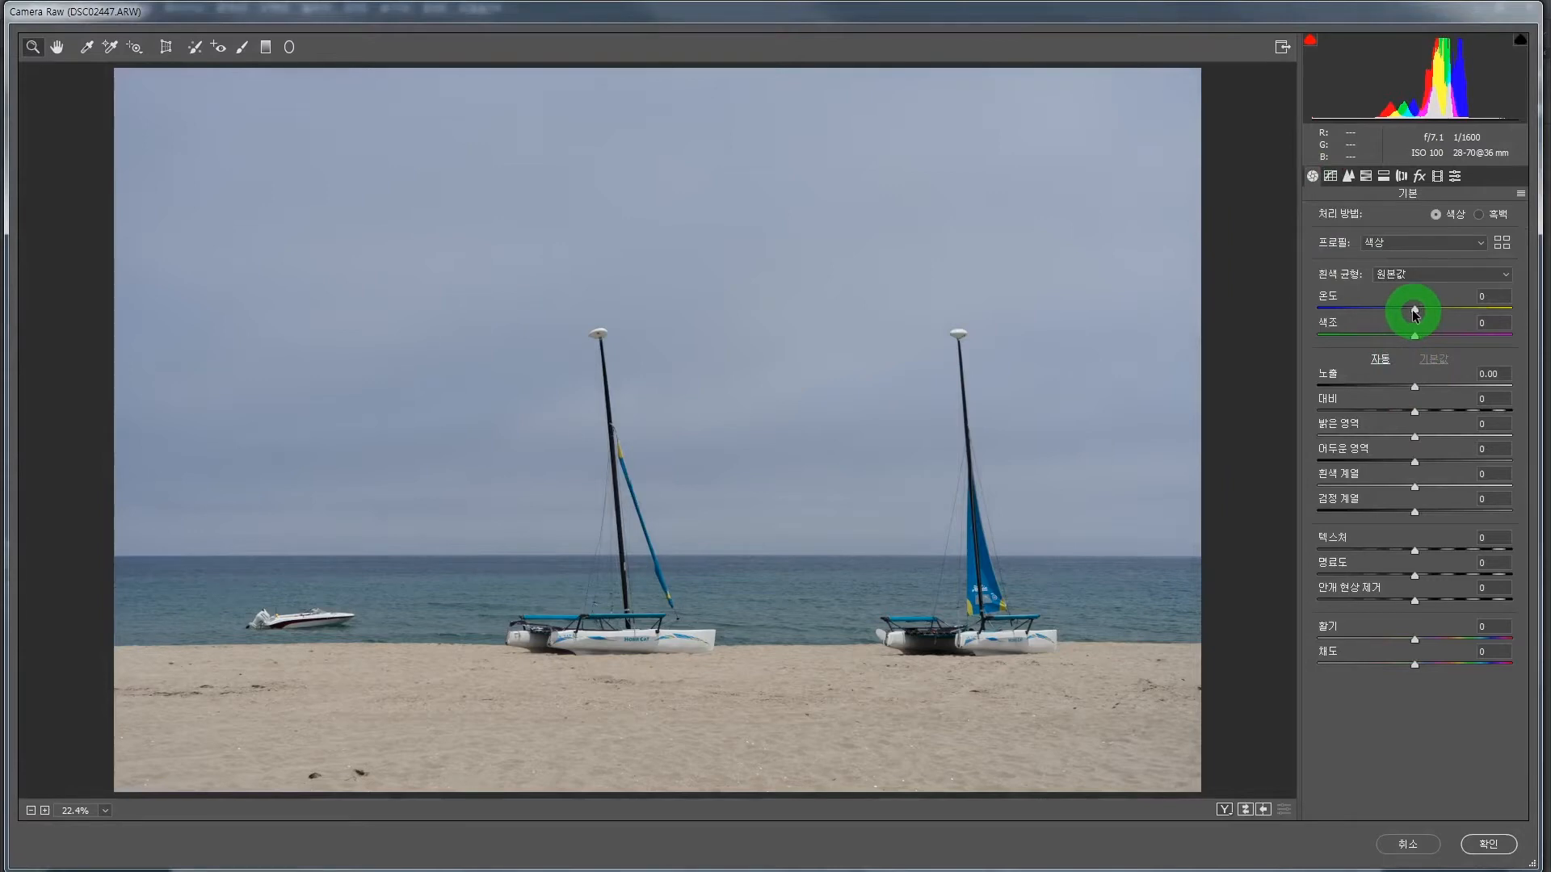
drag(1413, 312, 1414, 315)
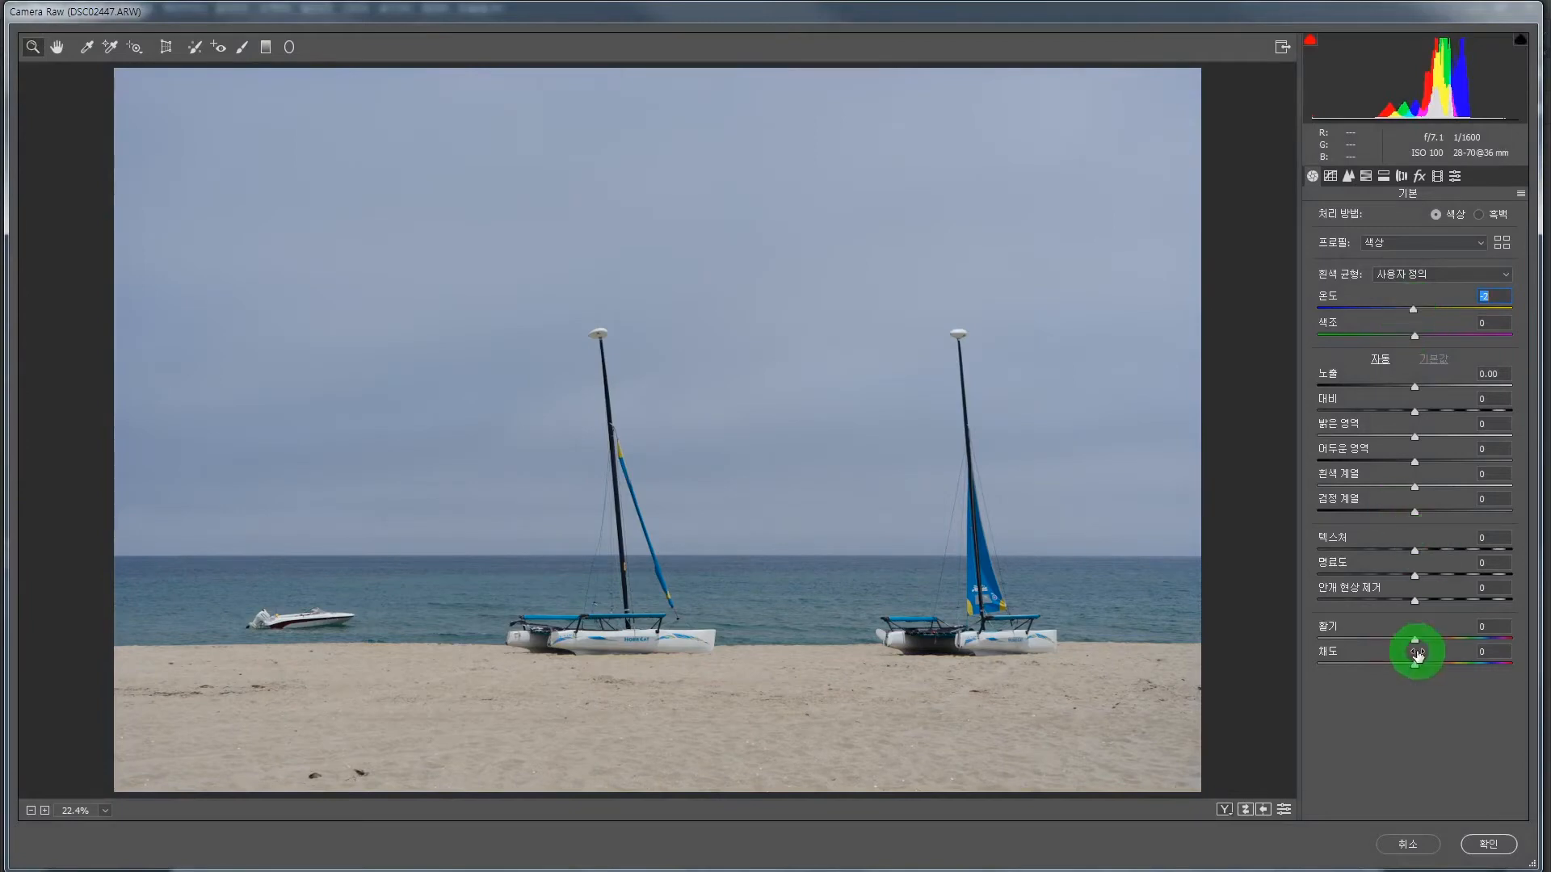
drag(1414, 664, 1429, 667)
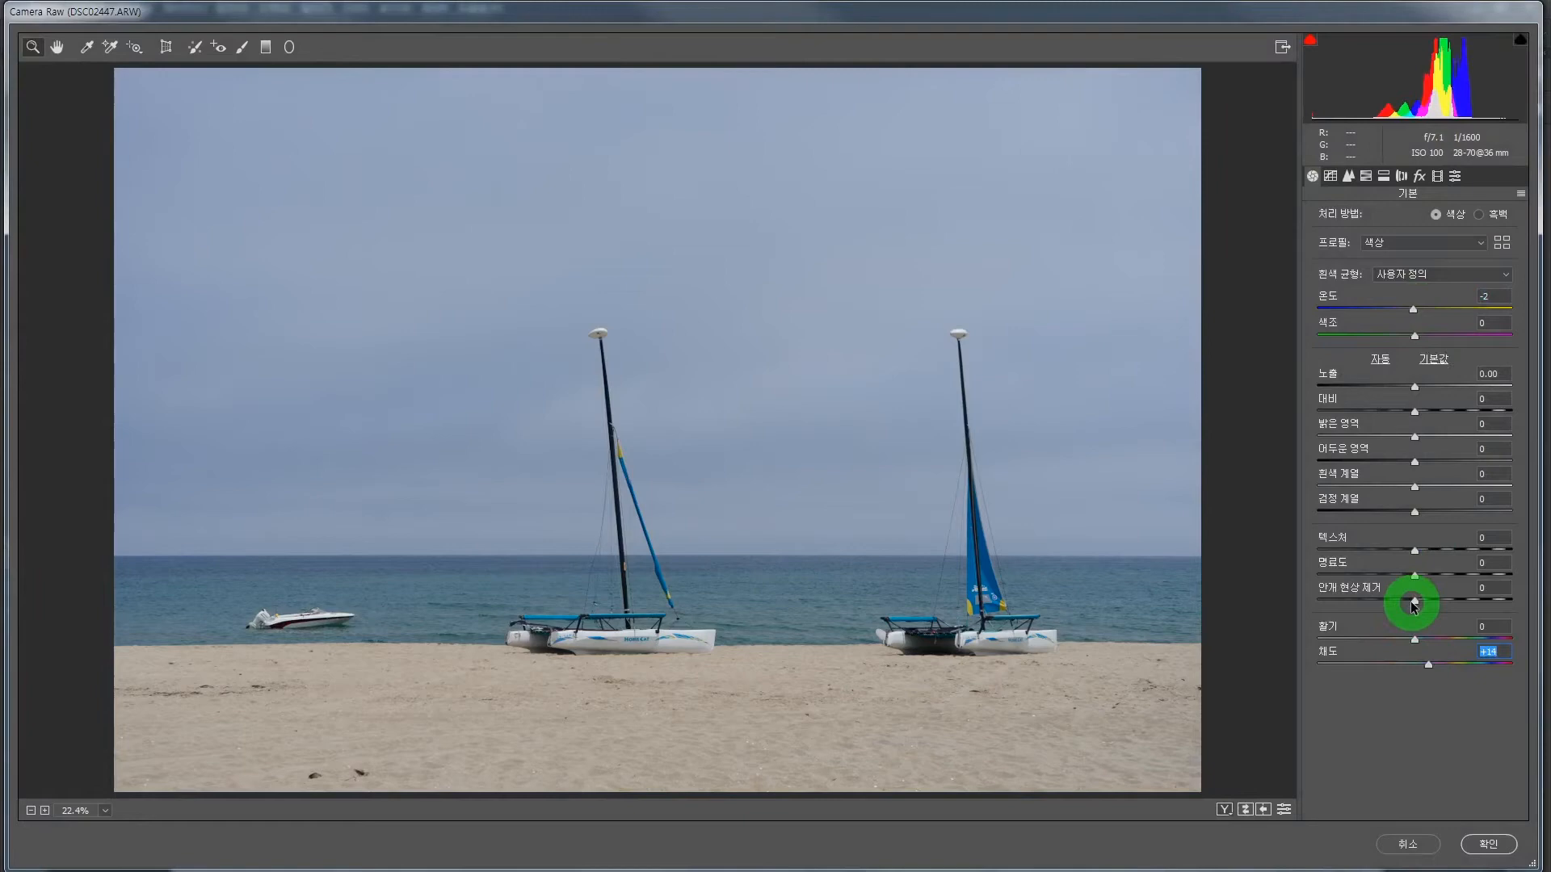
drag(1415, 602, 1422, 604)
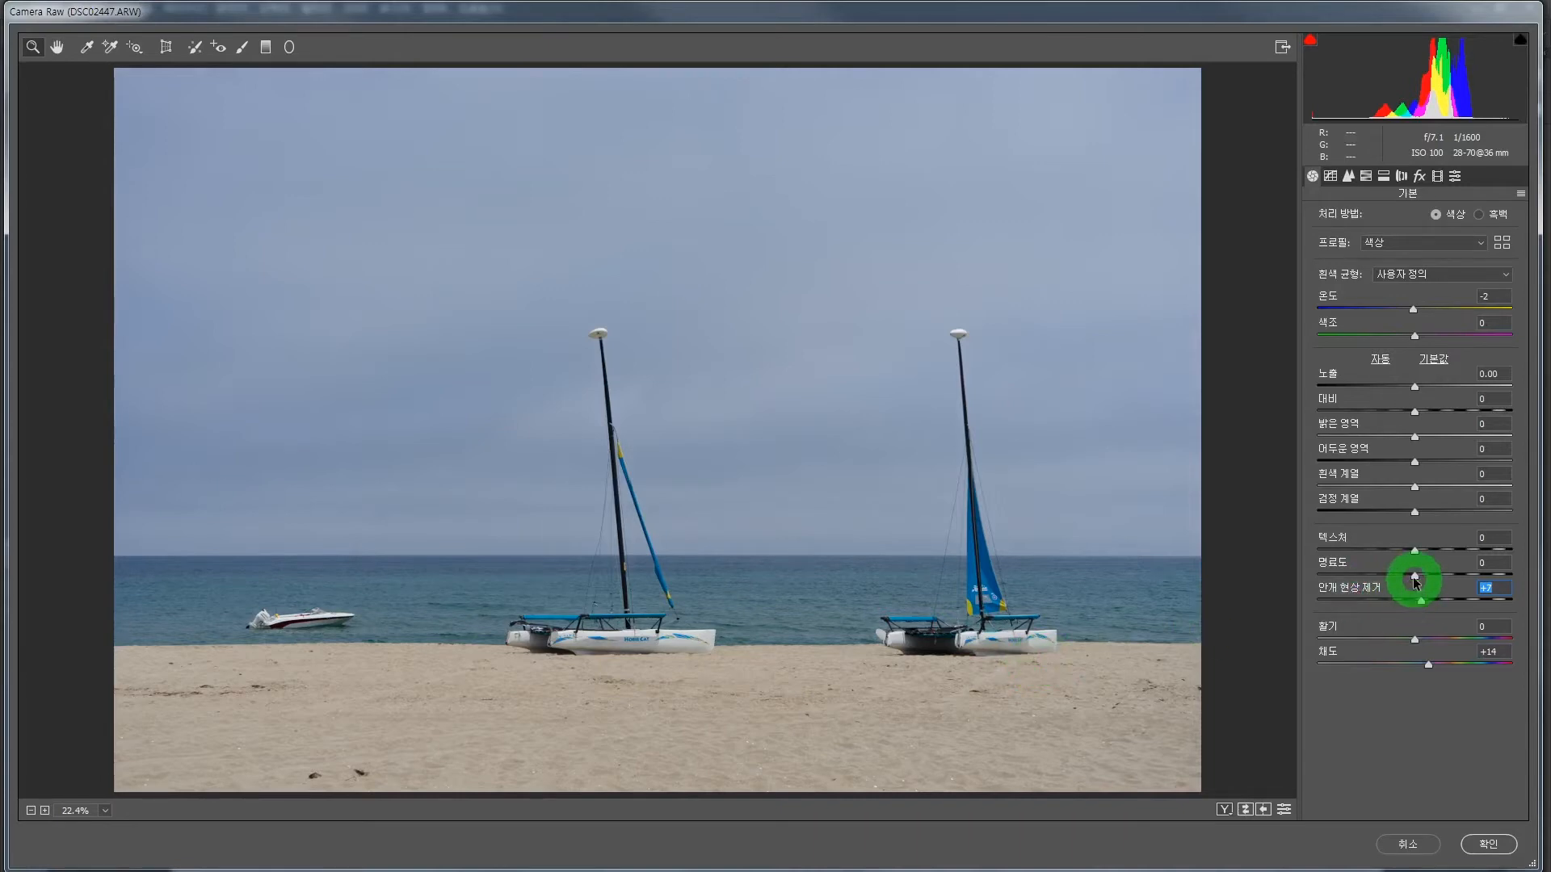
drag(1414, 410, 1430, 416)
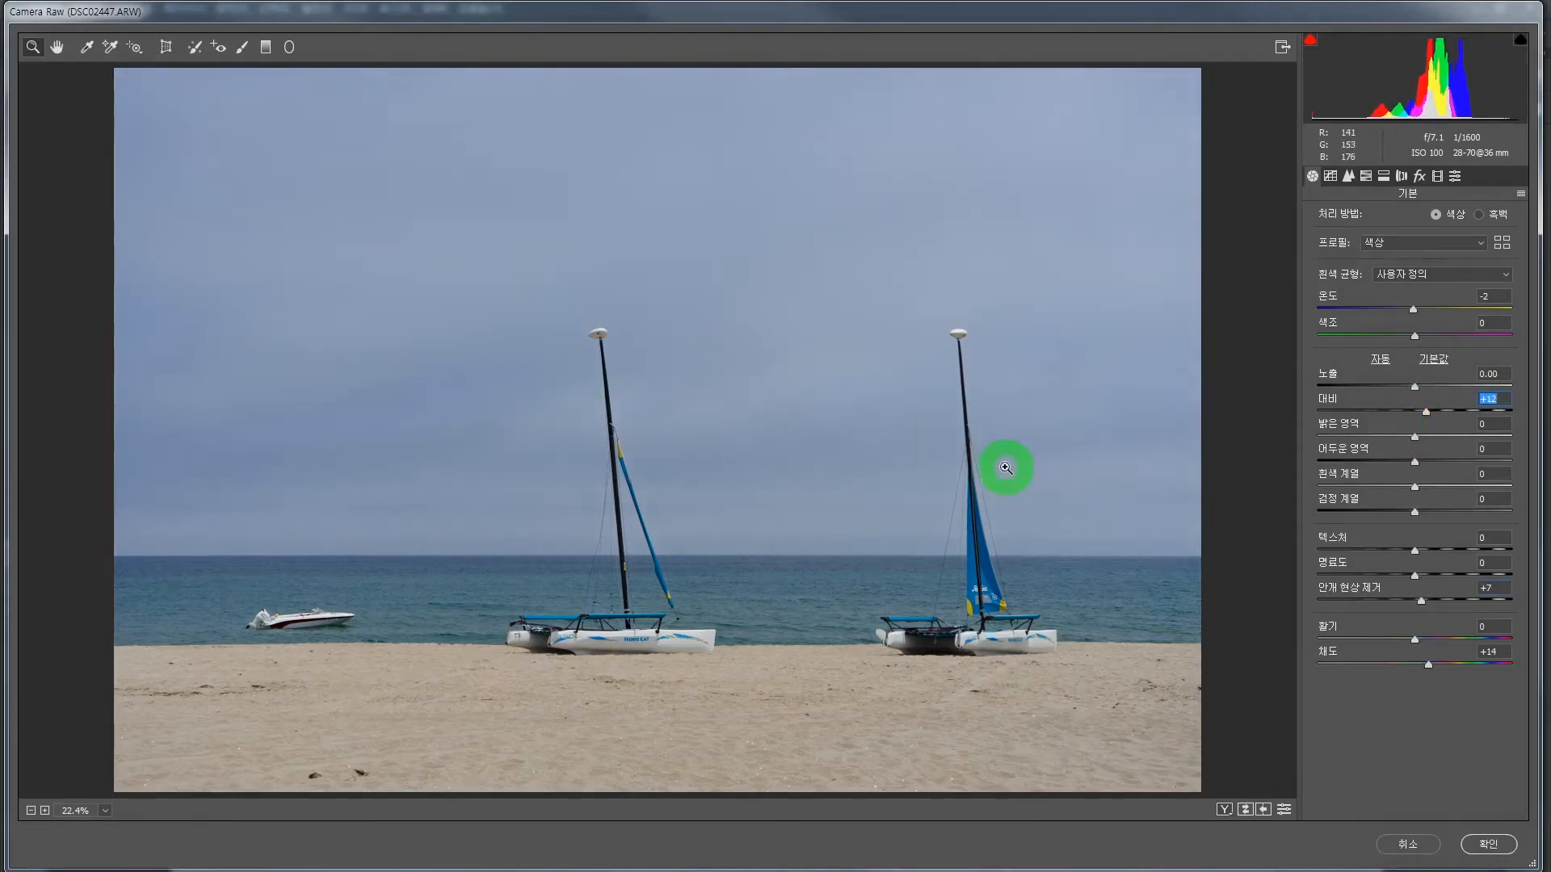
click(1492, 845)
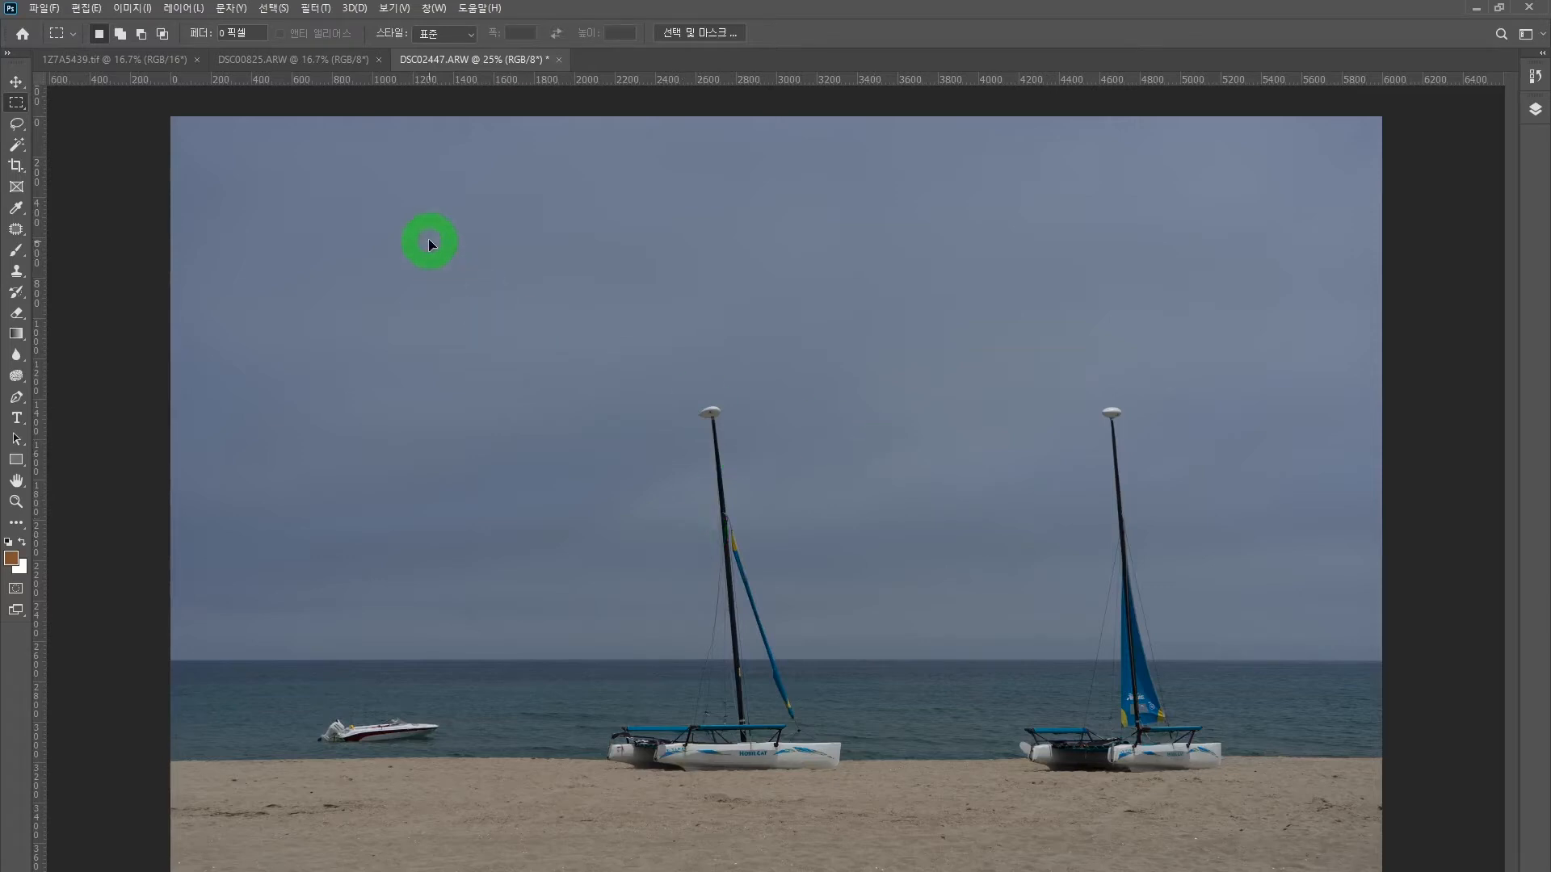
- Brighten the photo with a Curves adjustment, raising an RGB midtone point to input 114, output 147, and apply it
click(132, 8)
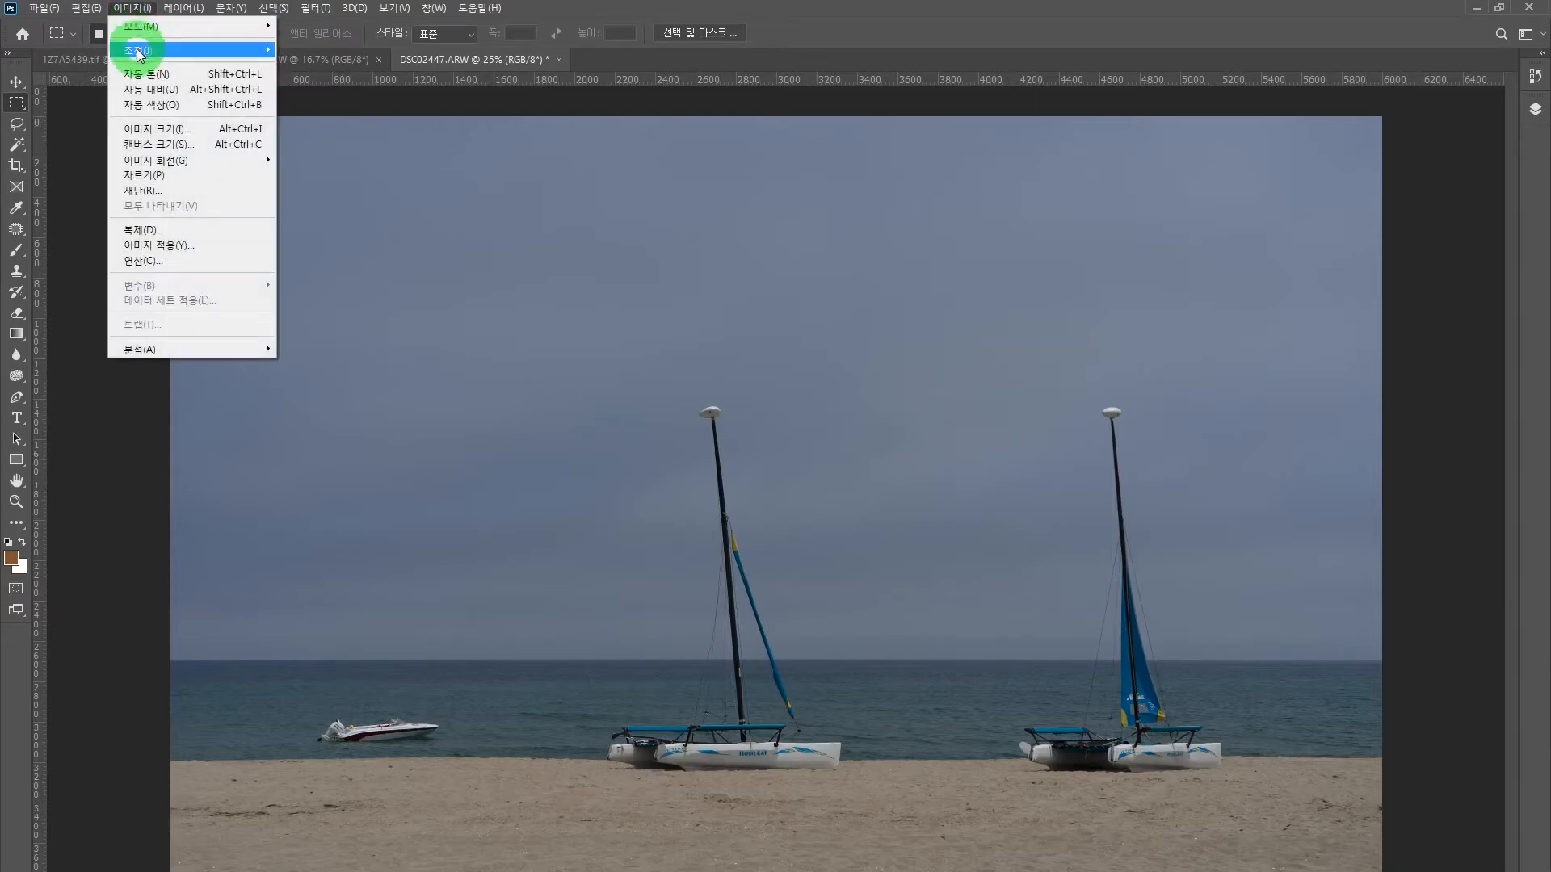
mouse_move(139, 53)
click(344, 80)
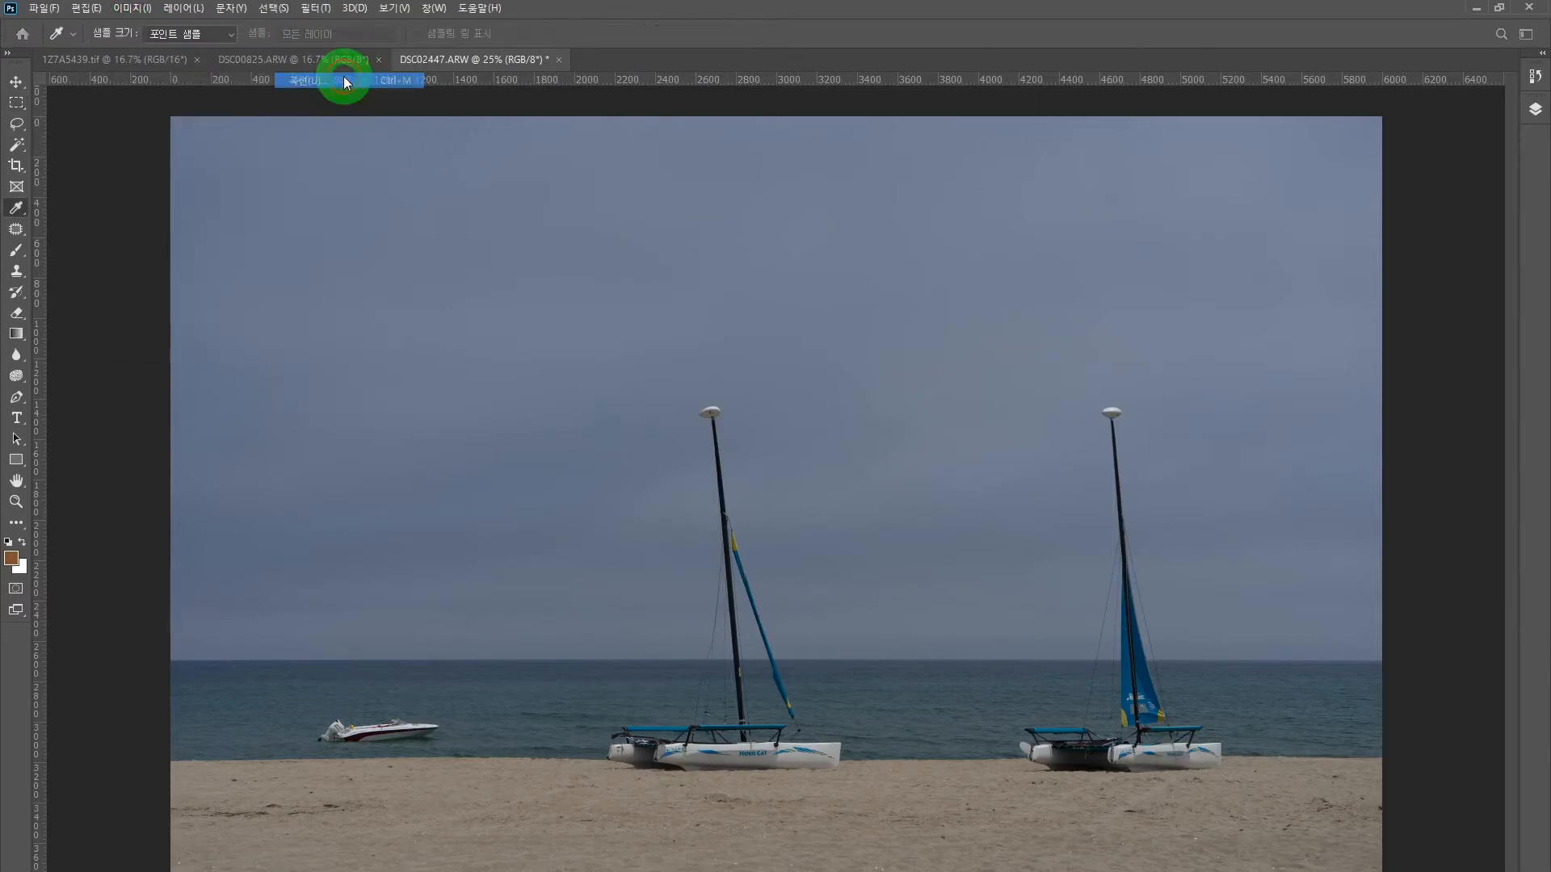
drag(1027, 295, 920, 252)
drag(933, 433, 927, 410)
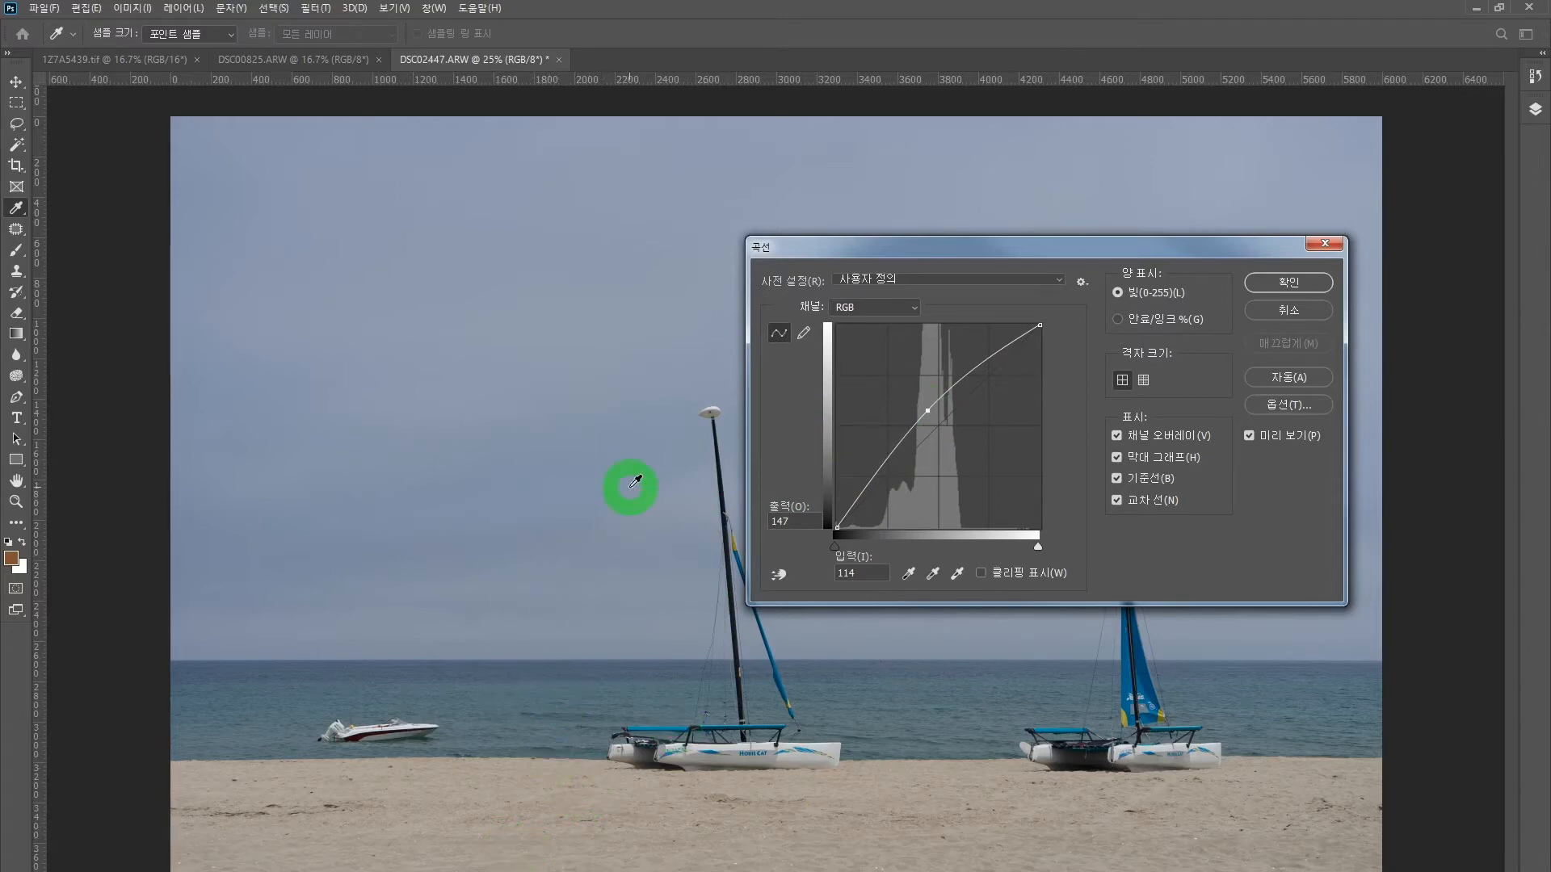
click(1268, 282)
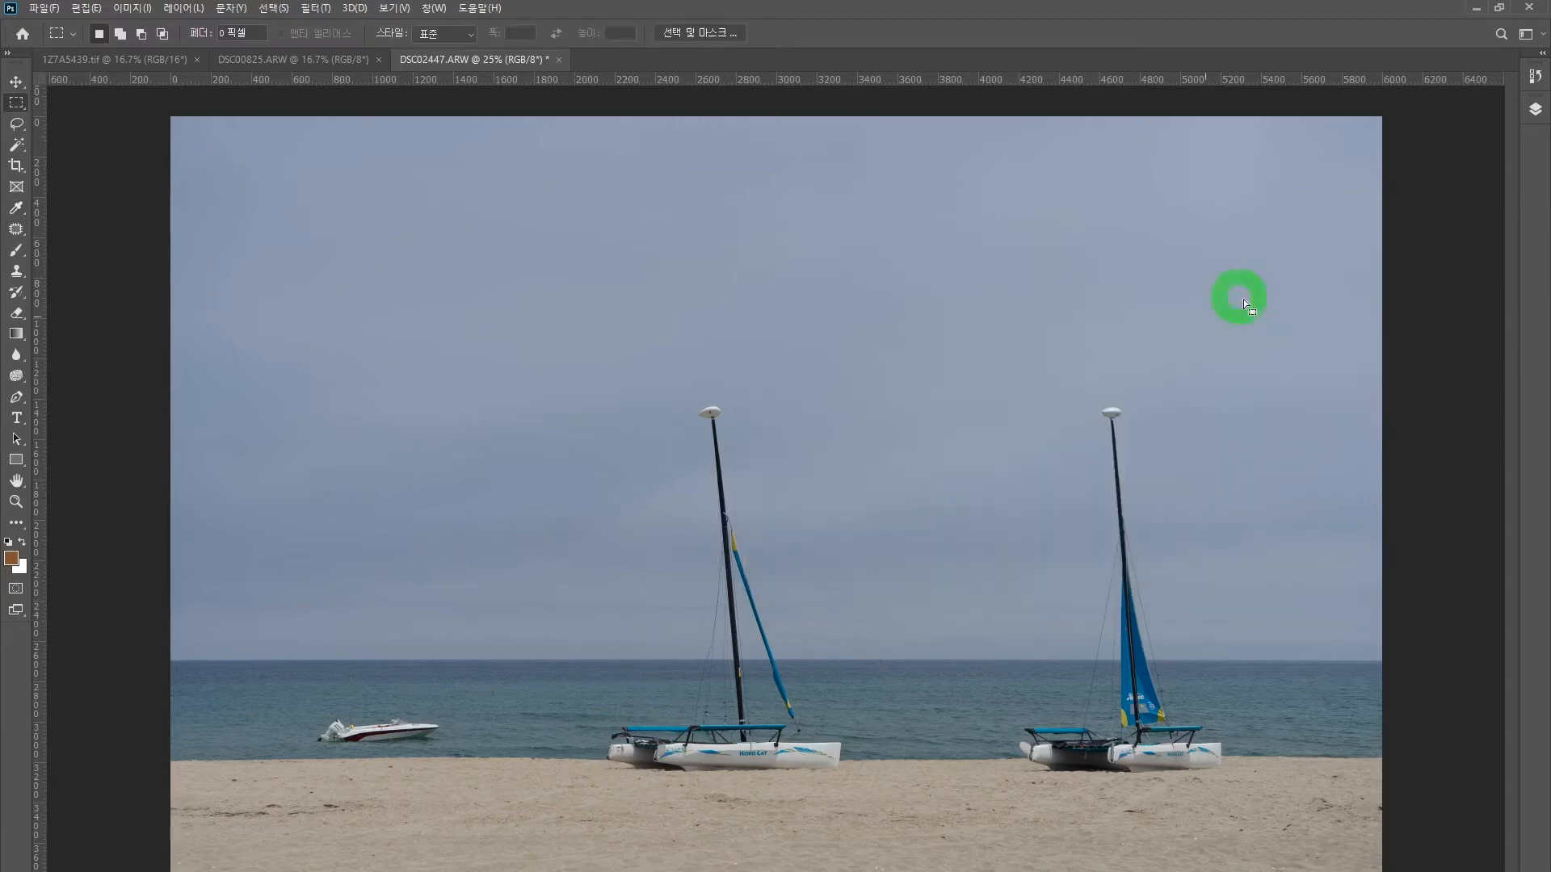
- Mute the photo's colours with a Hue/Saturation adjustment, lowering the master saturation to about -58, and apply it
click(132, 8)
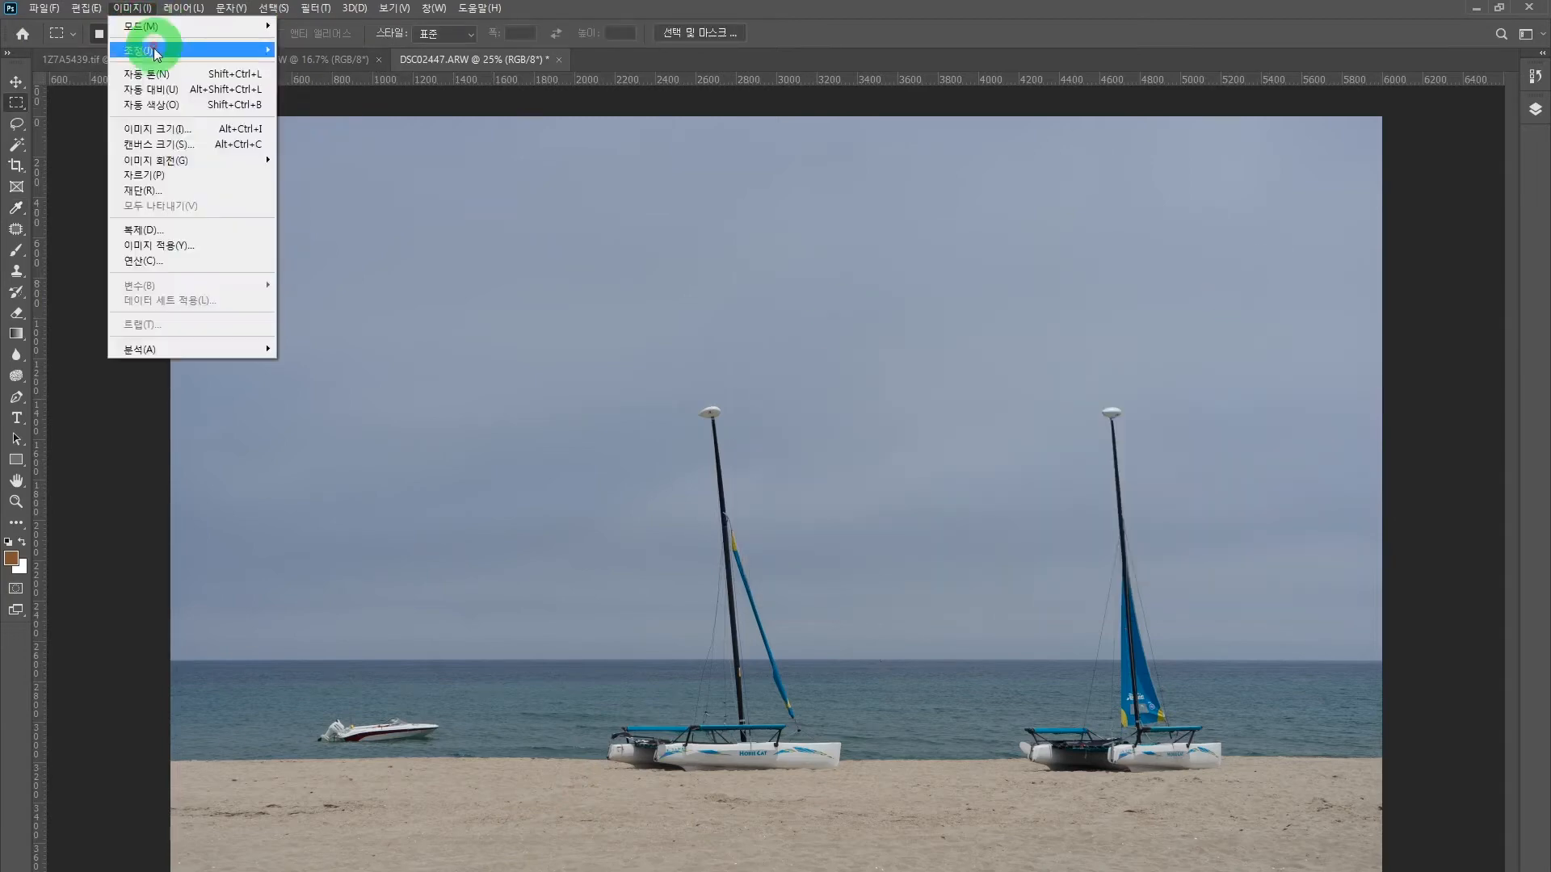
mouse_move(156, 56)
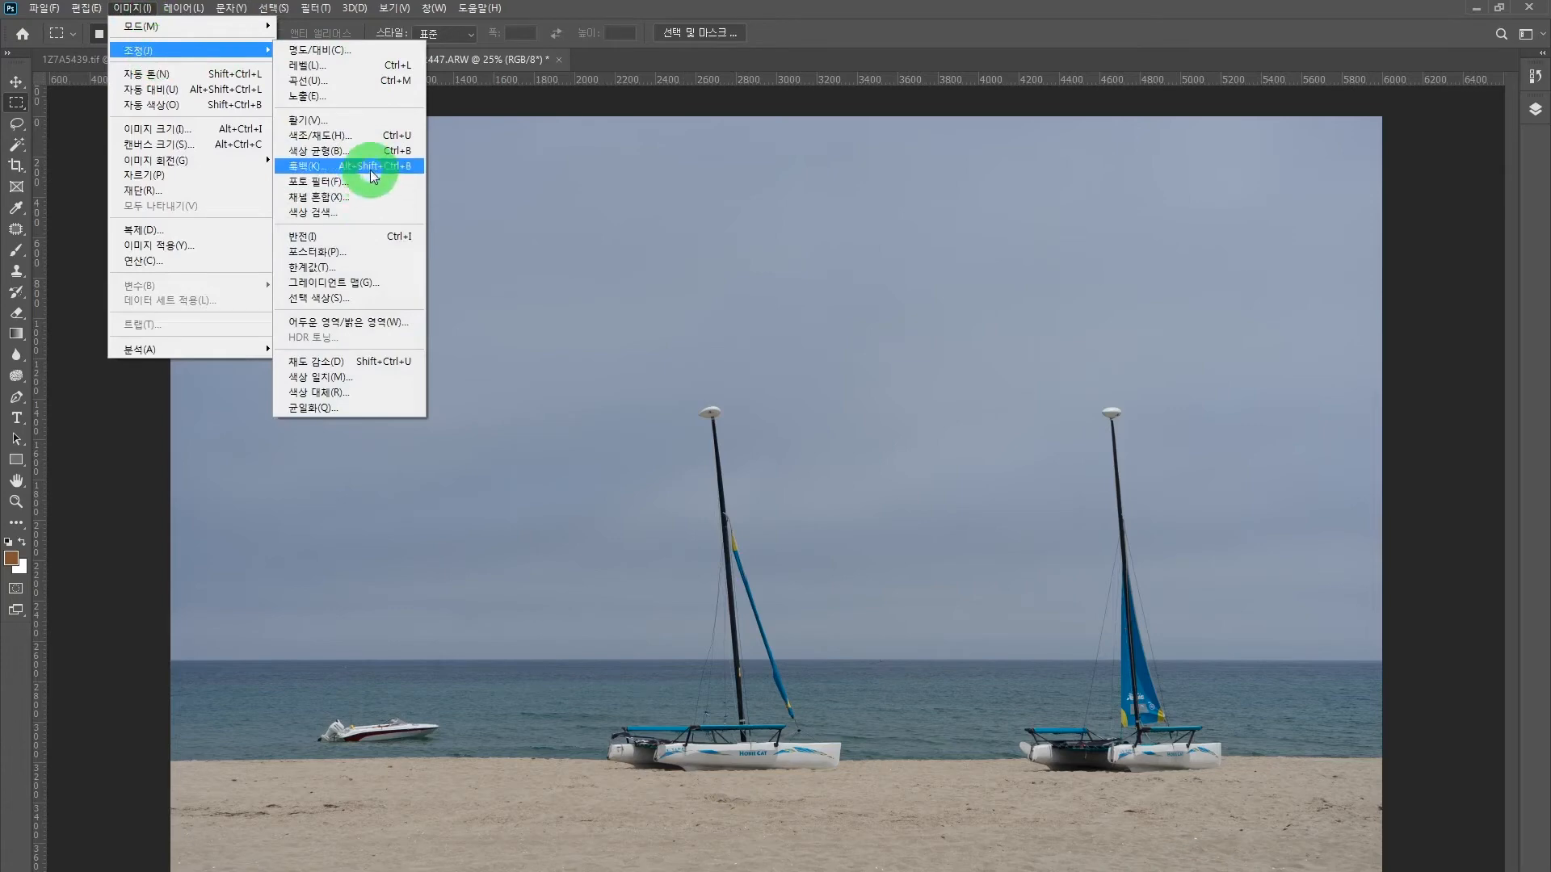
click(377, 138)
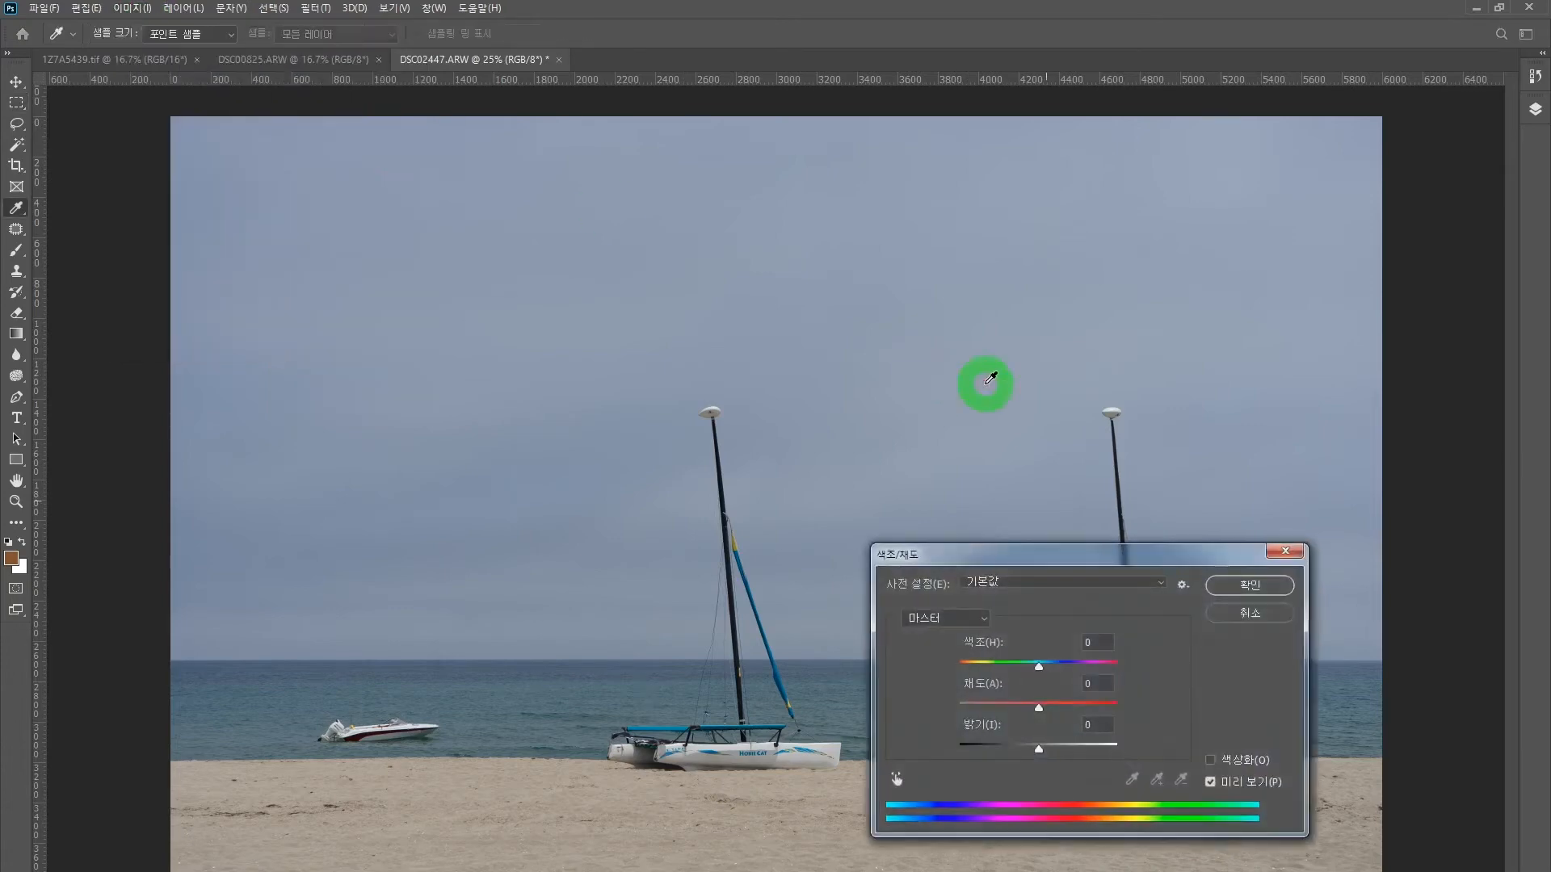
drag(1052, 566, 917, 298)
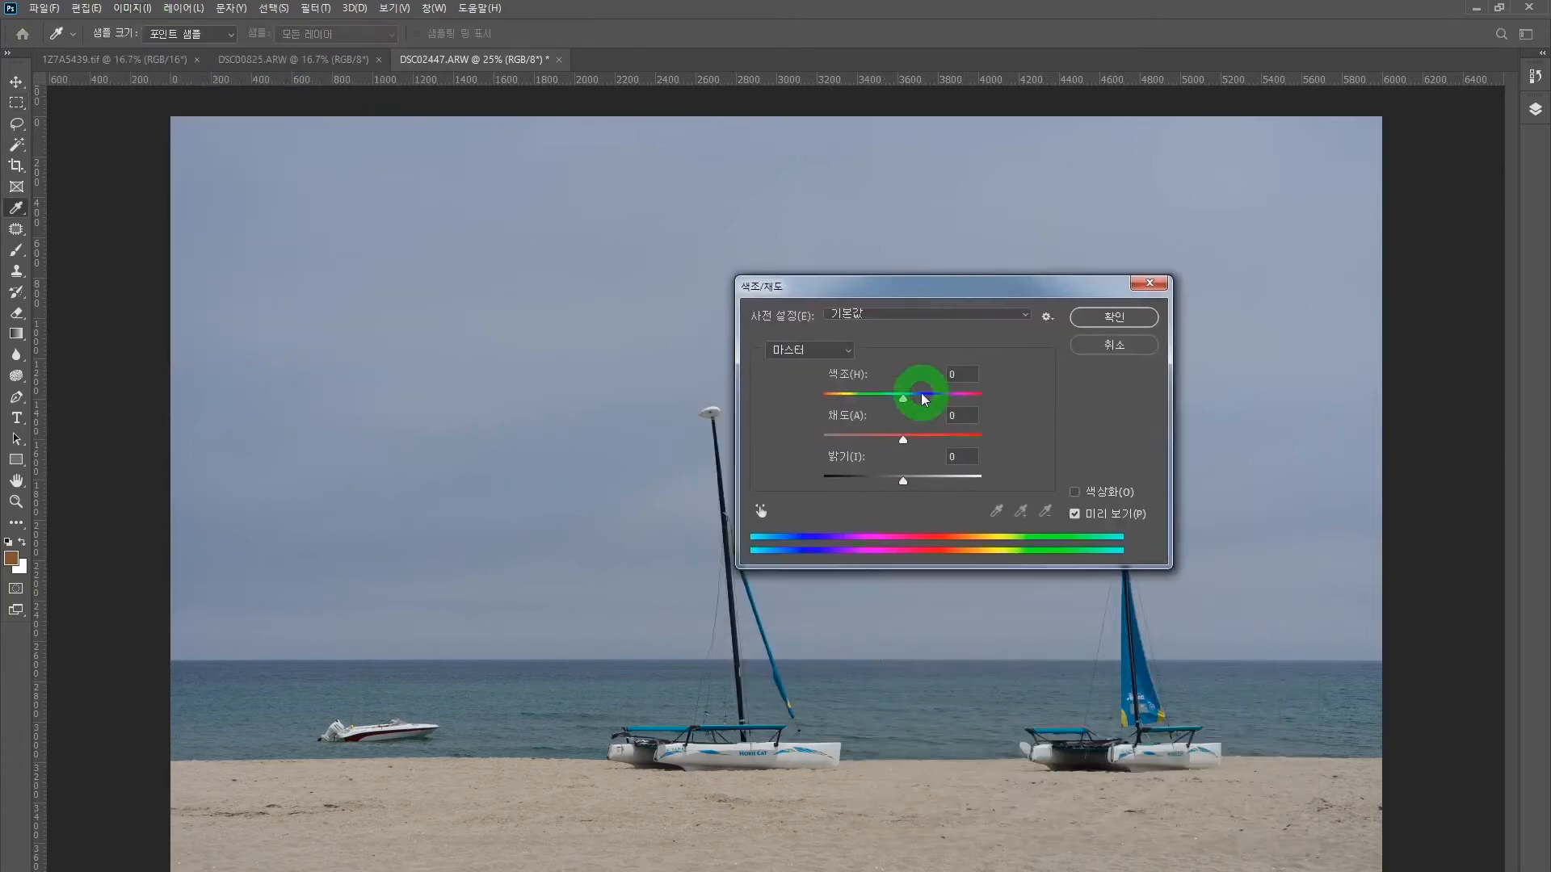
mouse_move(903, 443)
mouse_down()
mouse_move(854, 440)
mouse_move(910, 450)
mouse_up()
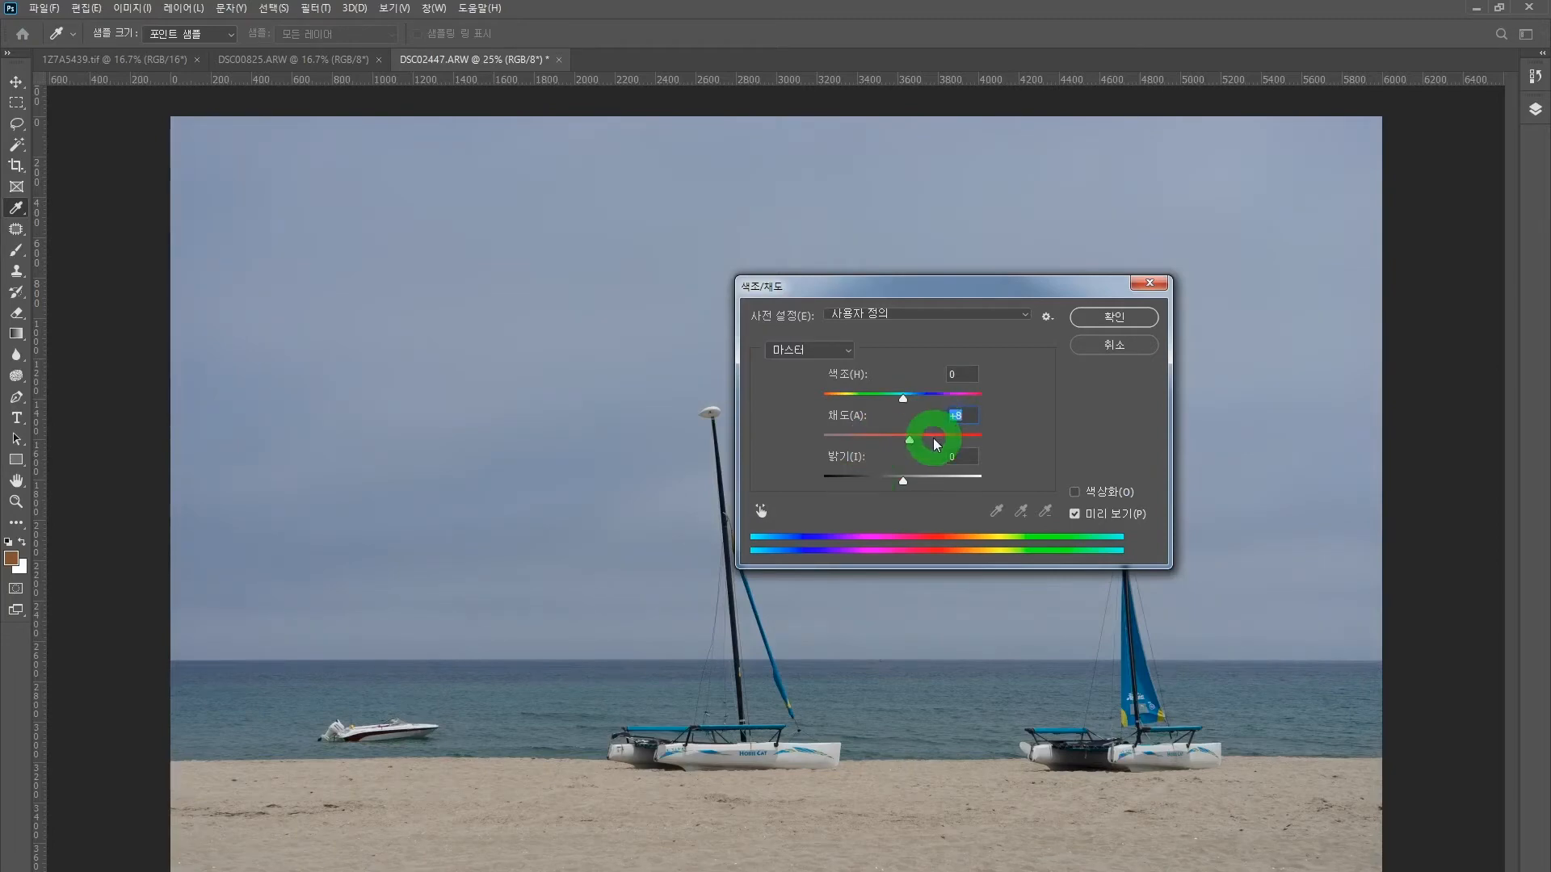
drag(908, 454, 859, 446)
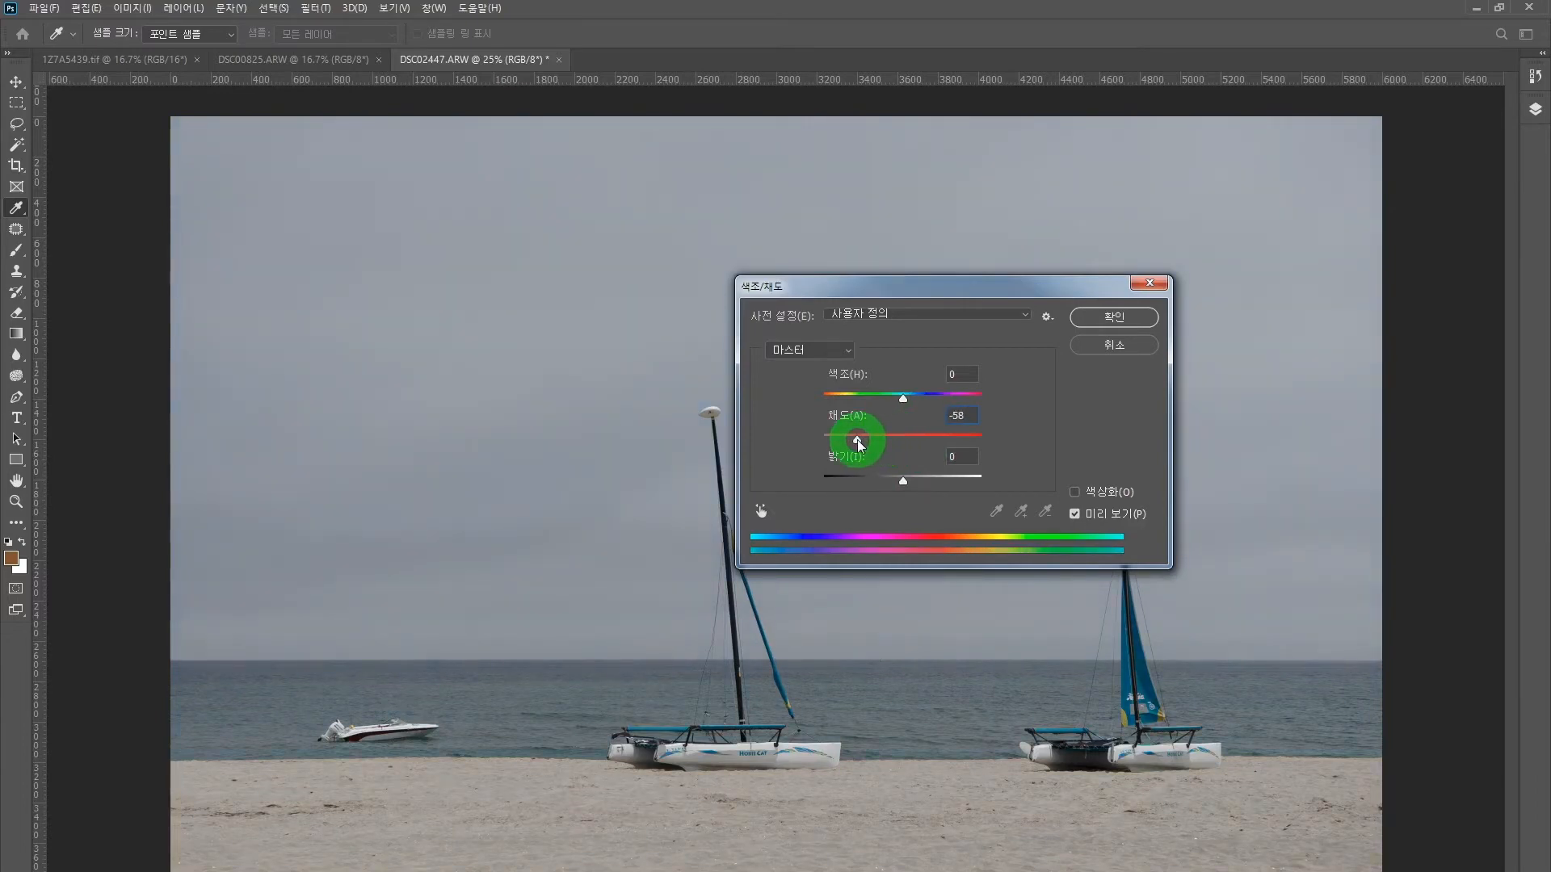
drag(856, 442, 861, 443)
click(1115, 316)
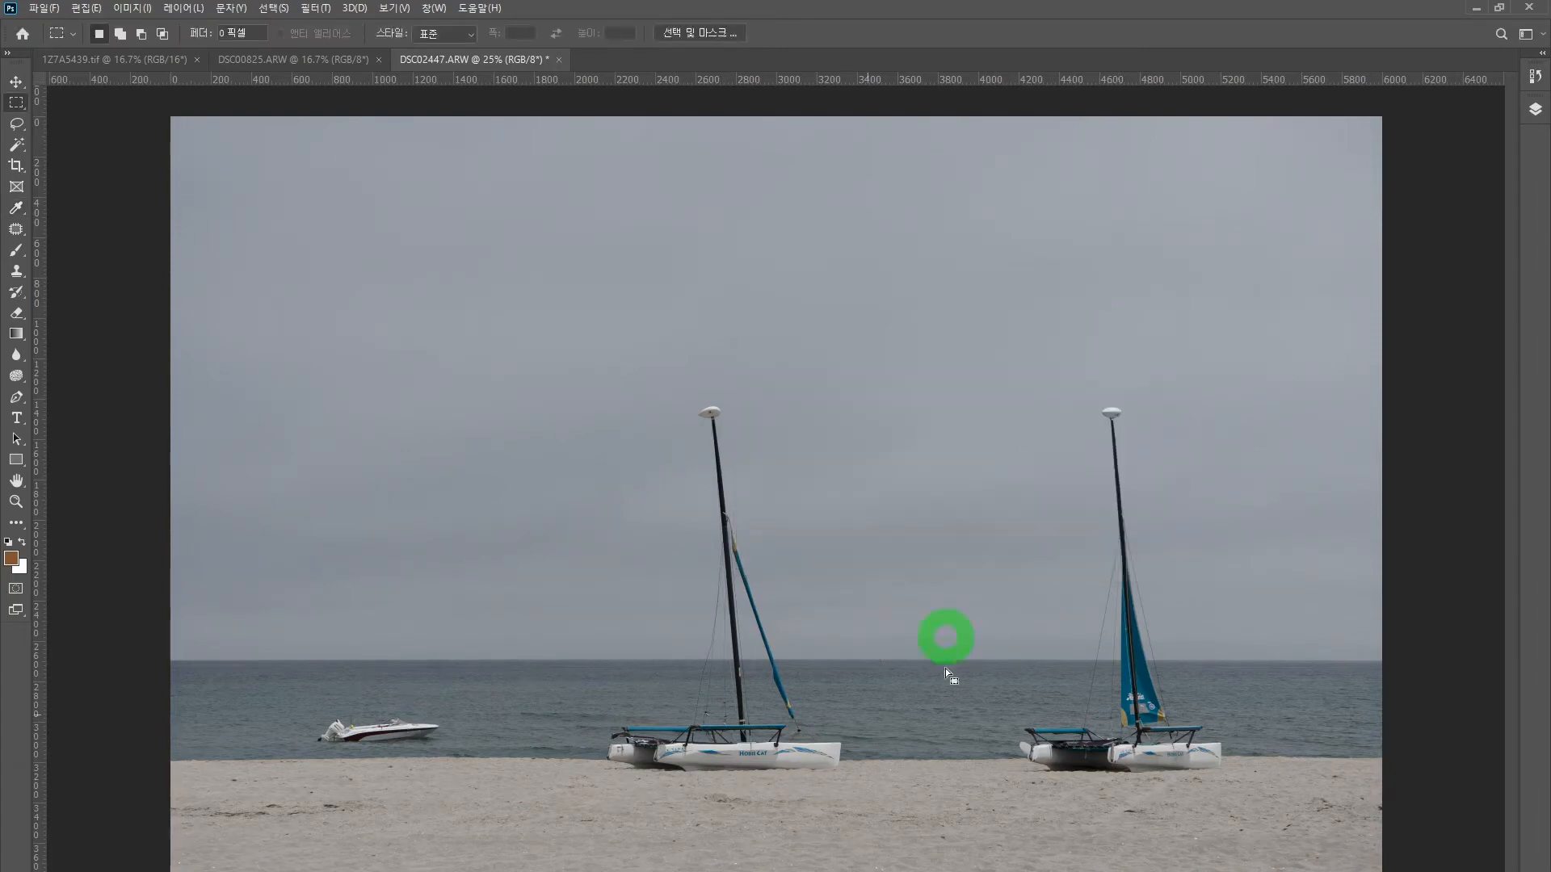
- Sharpen the photo with Unsharp Mask at amount 200%, radius 4.0 pixels and threshold 10
click(309, 10)
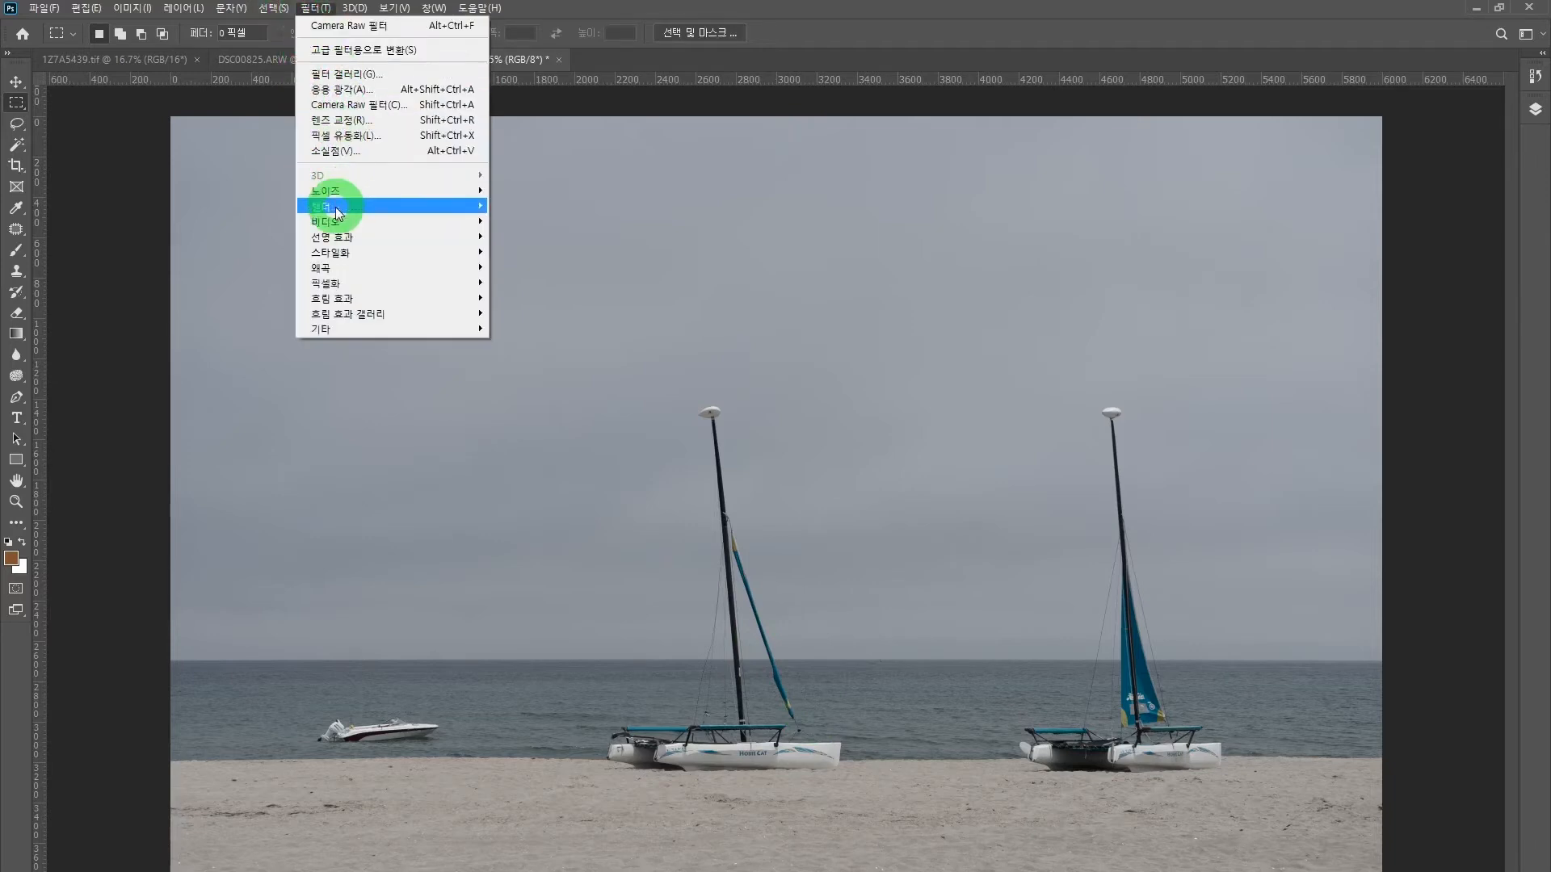
mouse_move(378, 235)
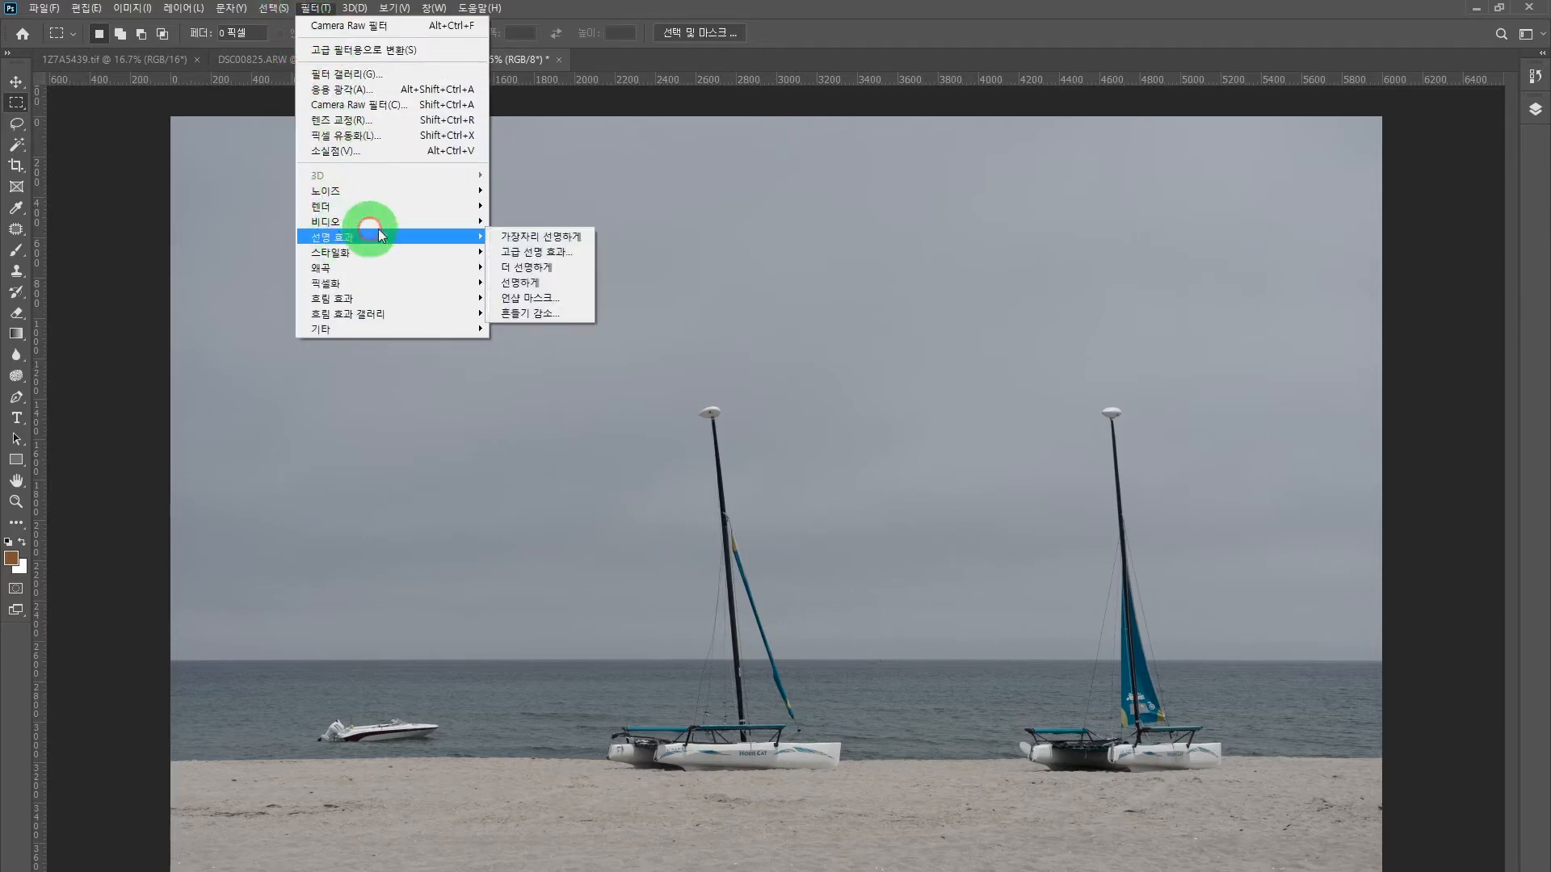
click(542, 299)
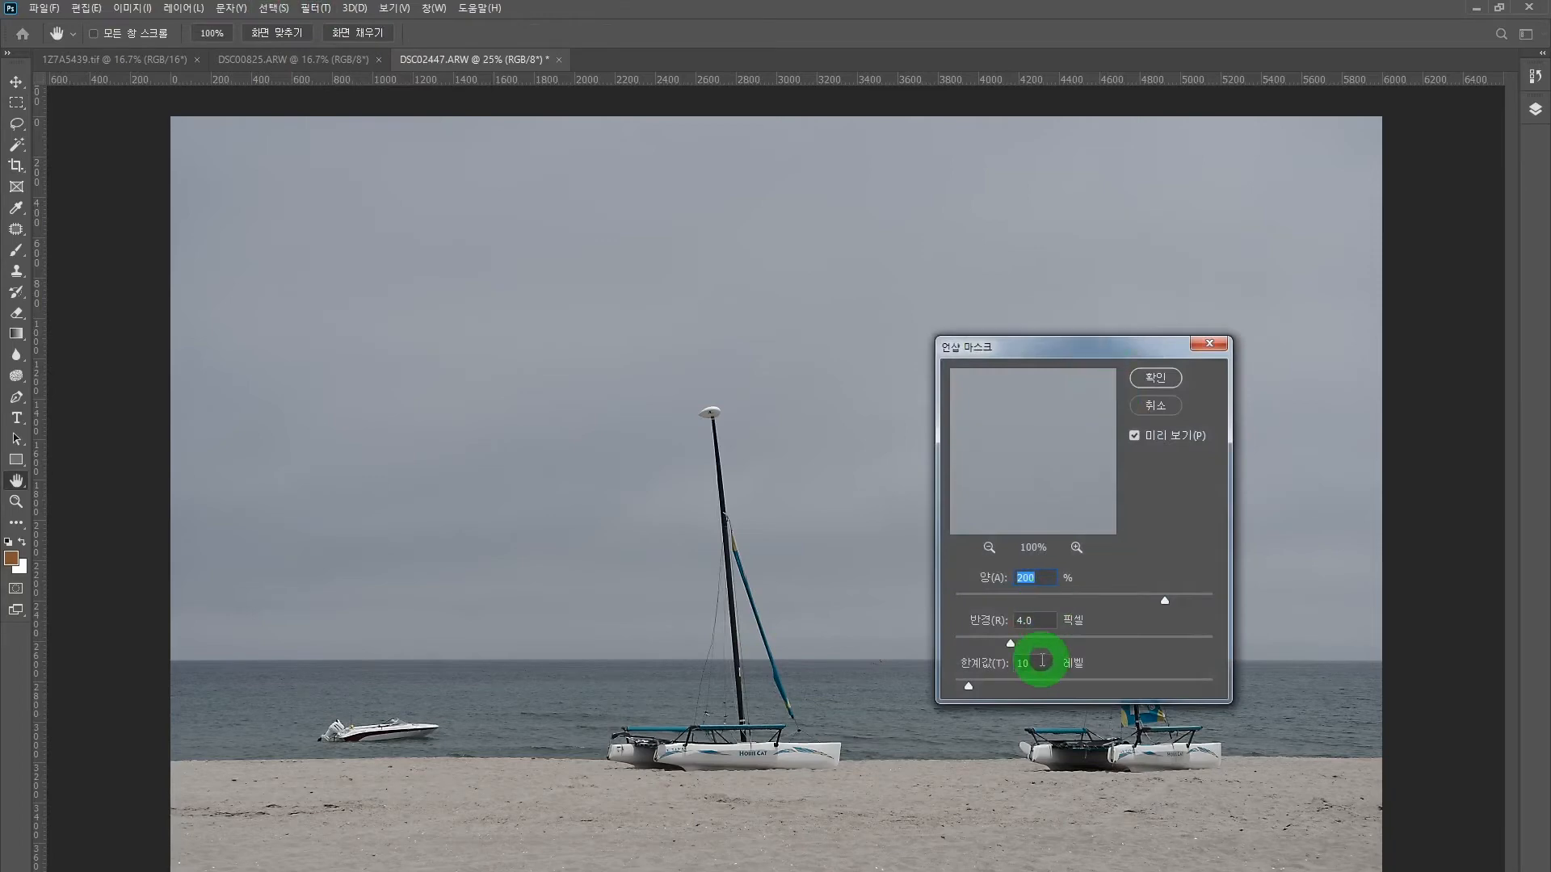
click(1157, 380)
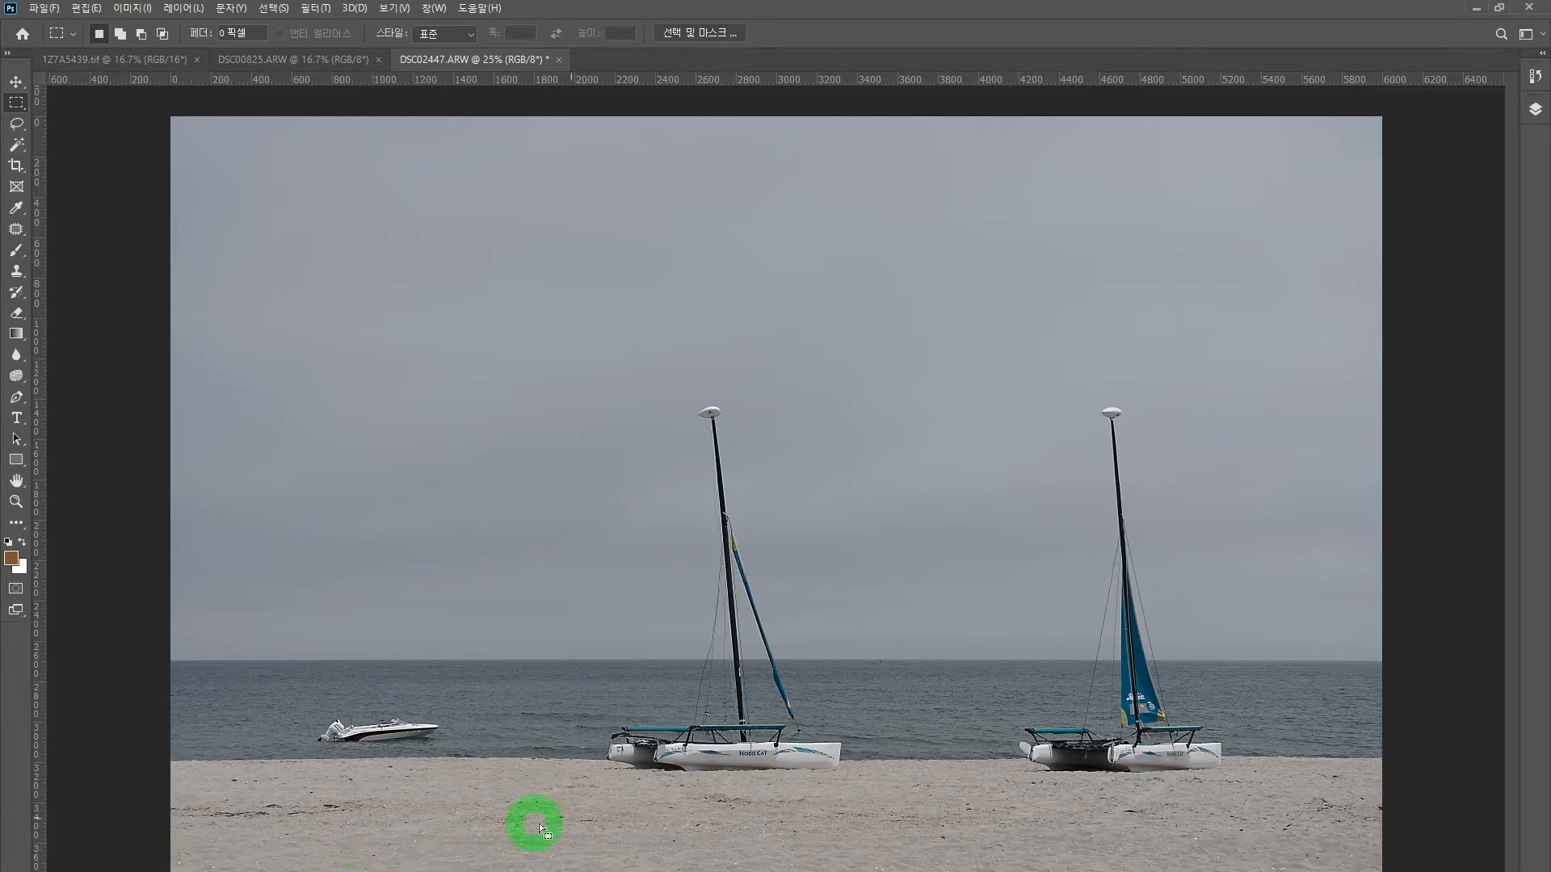
- Remove the two dark debris patches, the twig and the white fleck near the beach's lower edge with the Clone Stamp, using nearby clean sand
key(f)
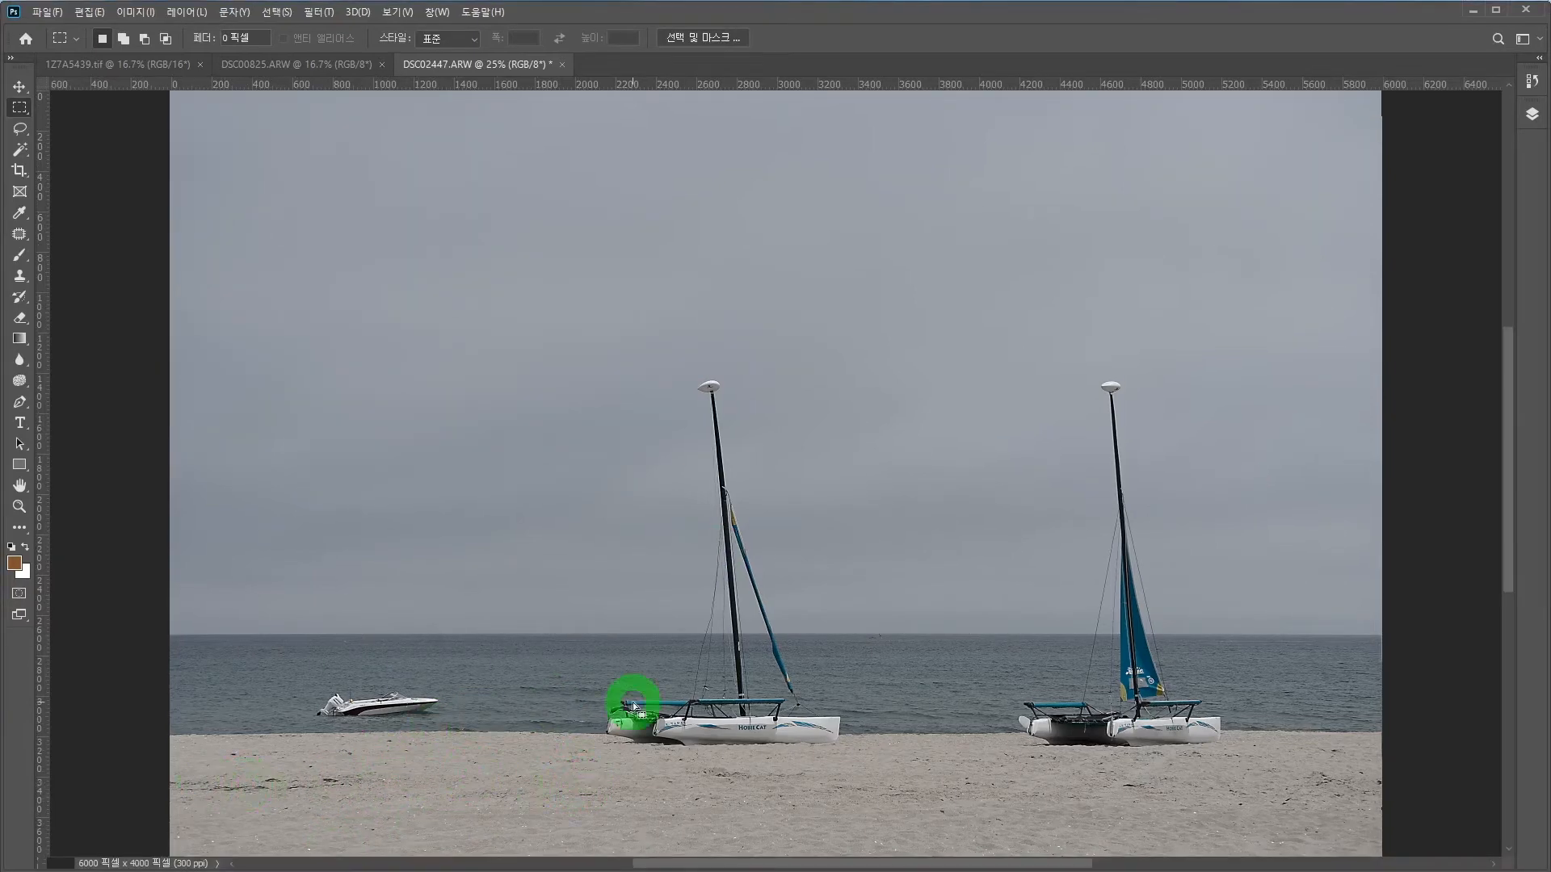
key(ctrl+minus)
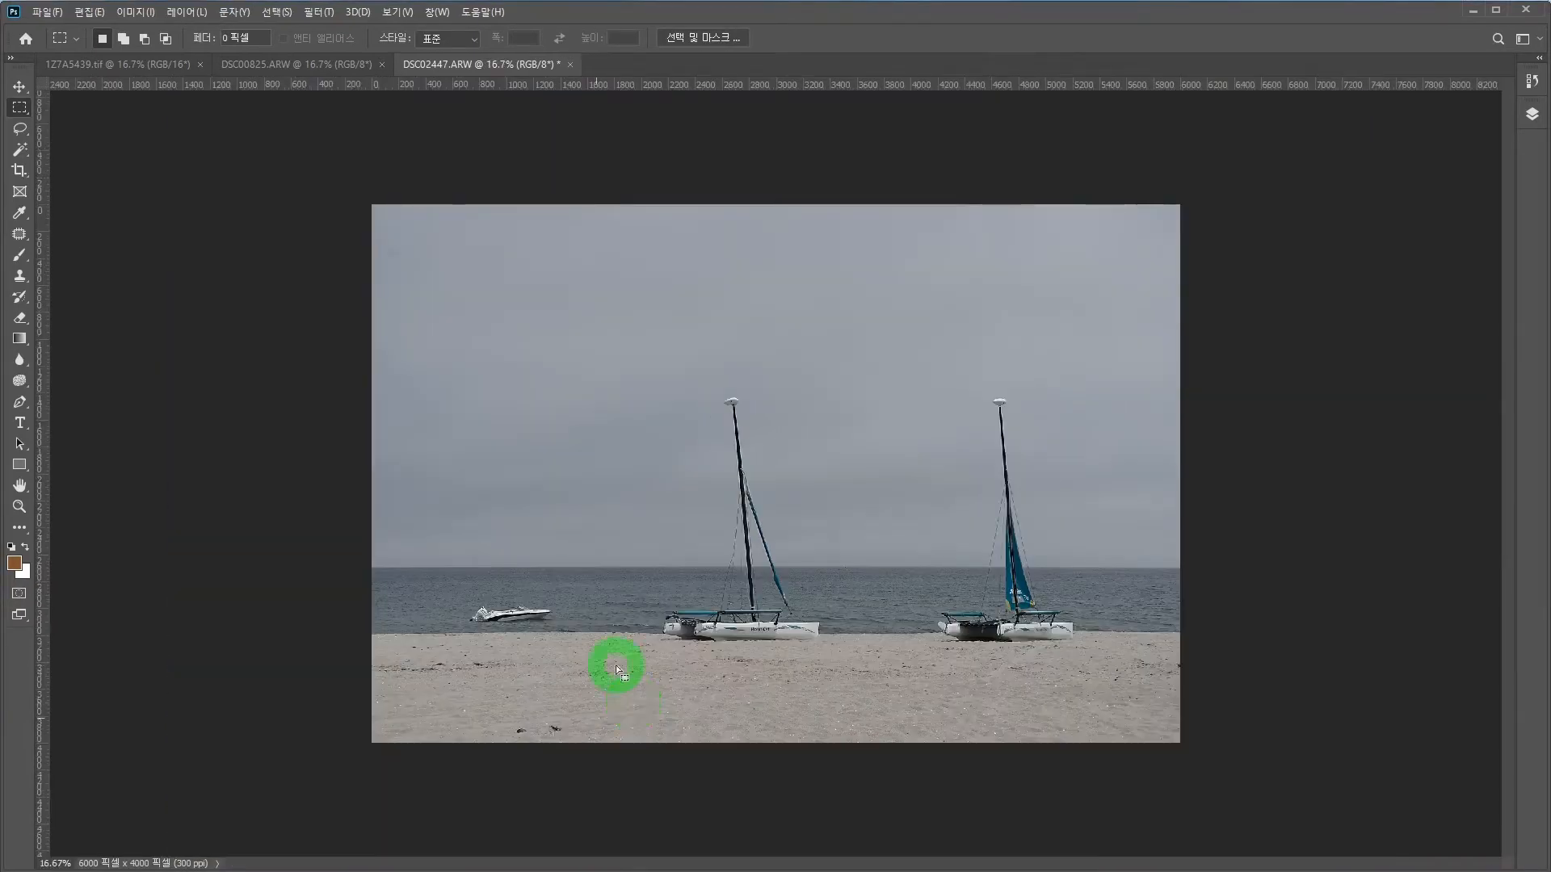
click(542, 729)
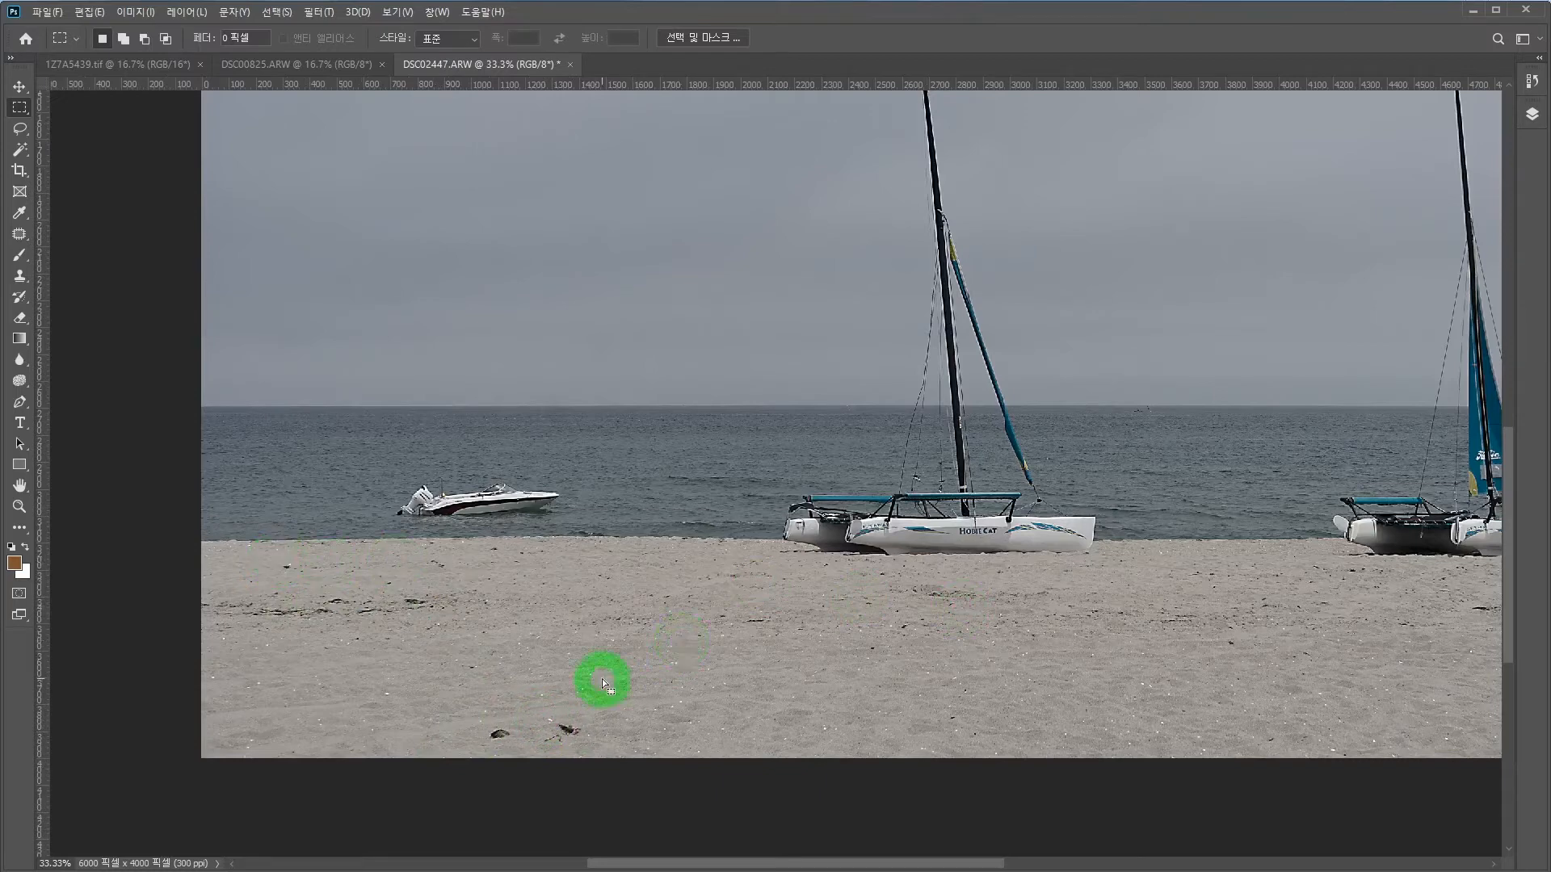
drag(432, 684, 692, 762)
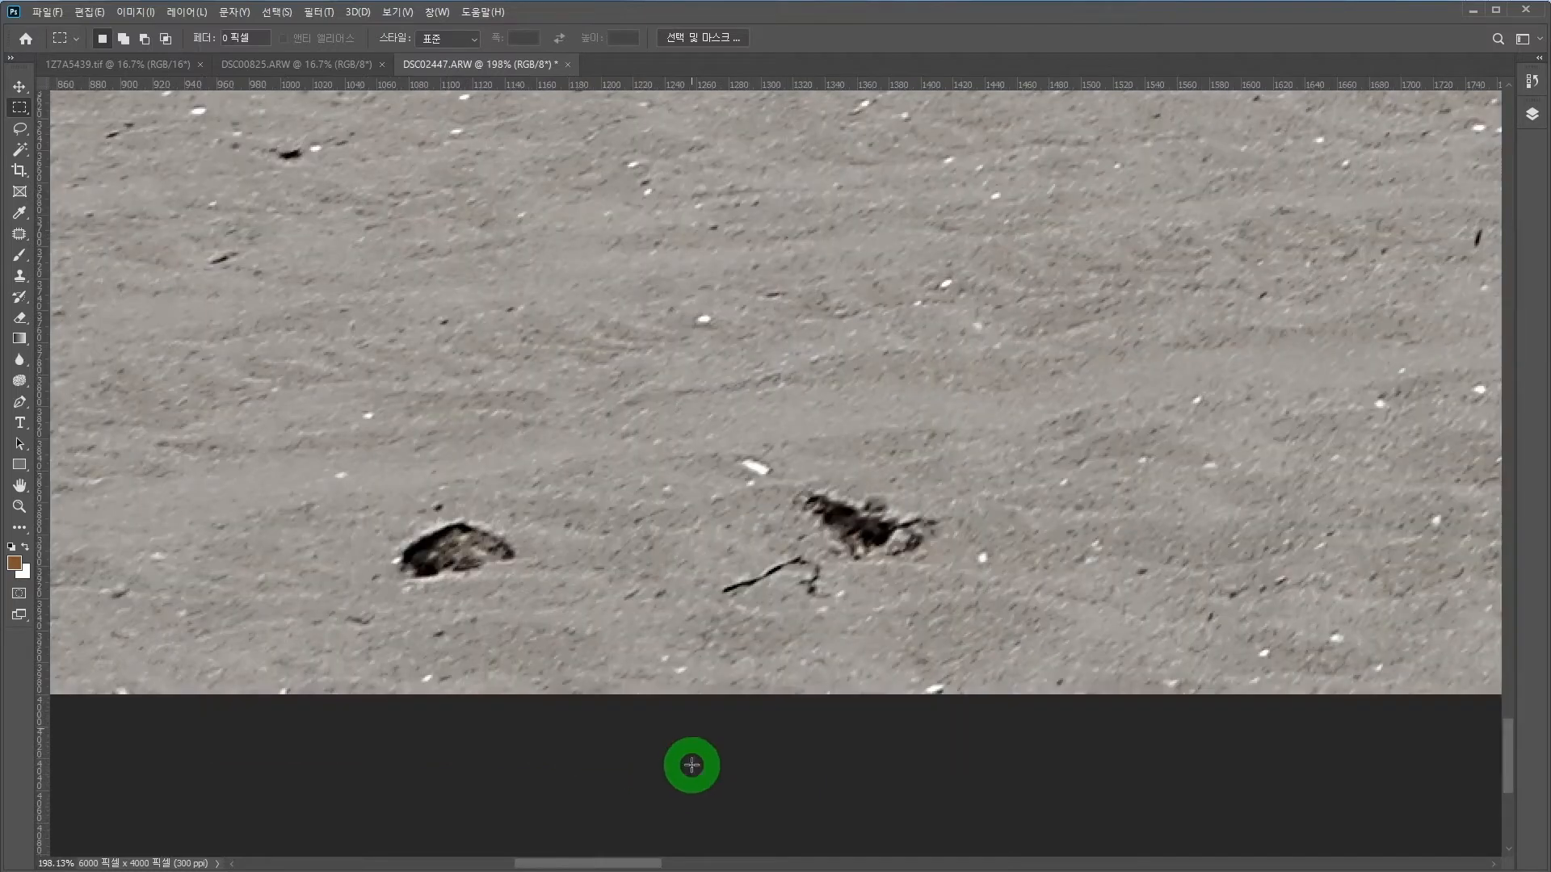
click(21, 280)
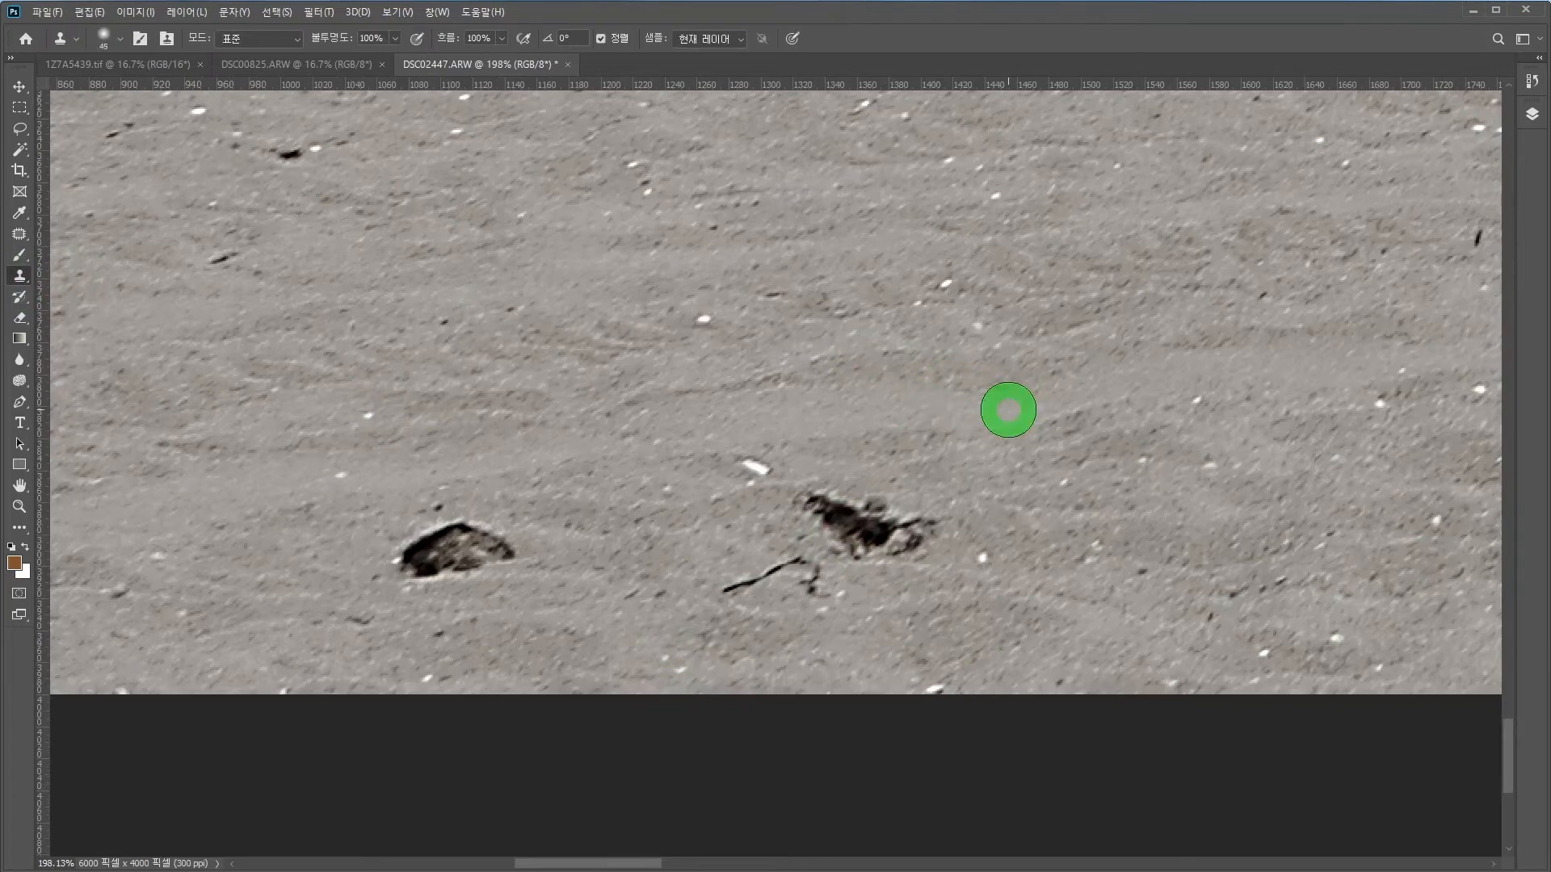
alt+click(657, 462)
drag(756, 459, 765, 474)
drag(724, 579, 803, 564)
mouse_move(726, 467)
mouse_down()
mouse_move(850, 516)
mouse_move(788, 497)
mouse_move(904, 511)
mouse_move(859, 547)
mouse_move(941, 529)
mouse_move(916, 553)
mouse_move(847, 495)
mouse_move(929, 549)
mouse_up()
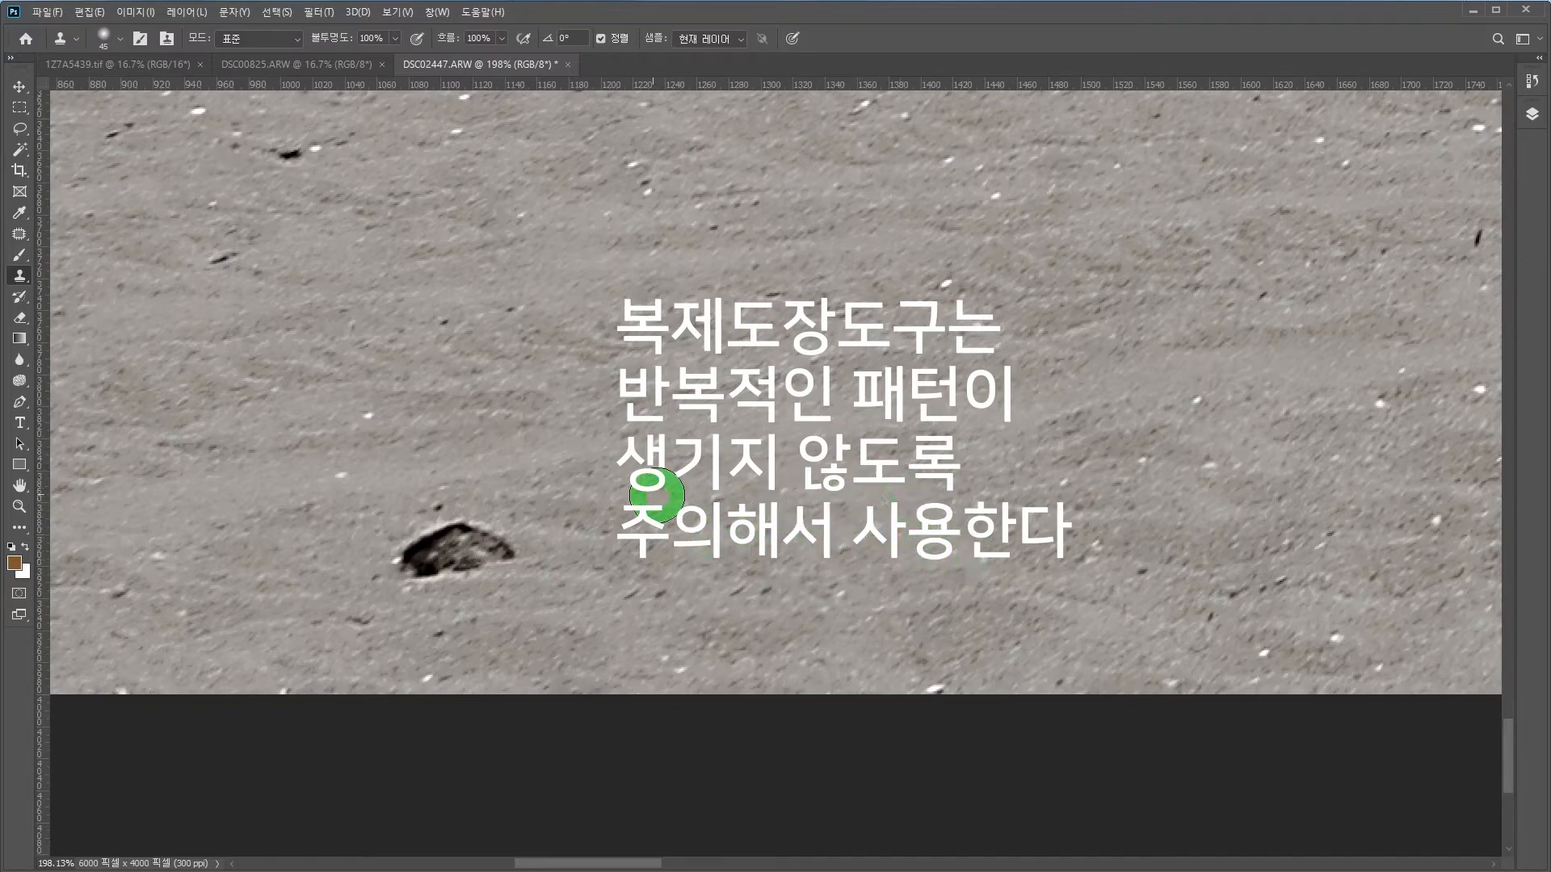
mouse_move(474, 536)
mouse_down()
mouse_move(391, 563)
mouse_move(495, 553)
mouse_move(460, 528)
mouse_move(420, 546)
mouse_move(481, 557)
mouse_move(440, 508)
mouse_up()
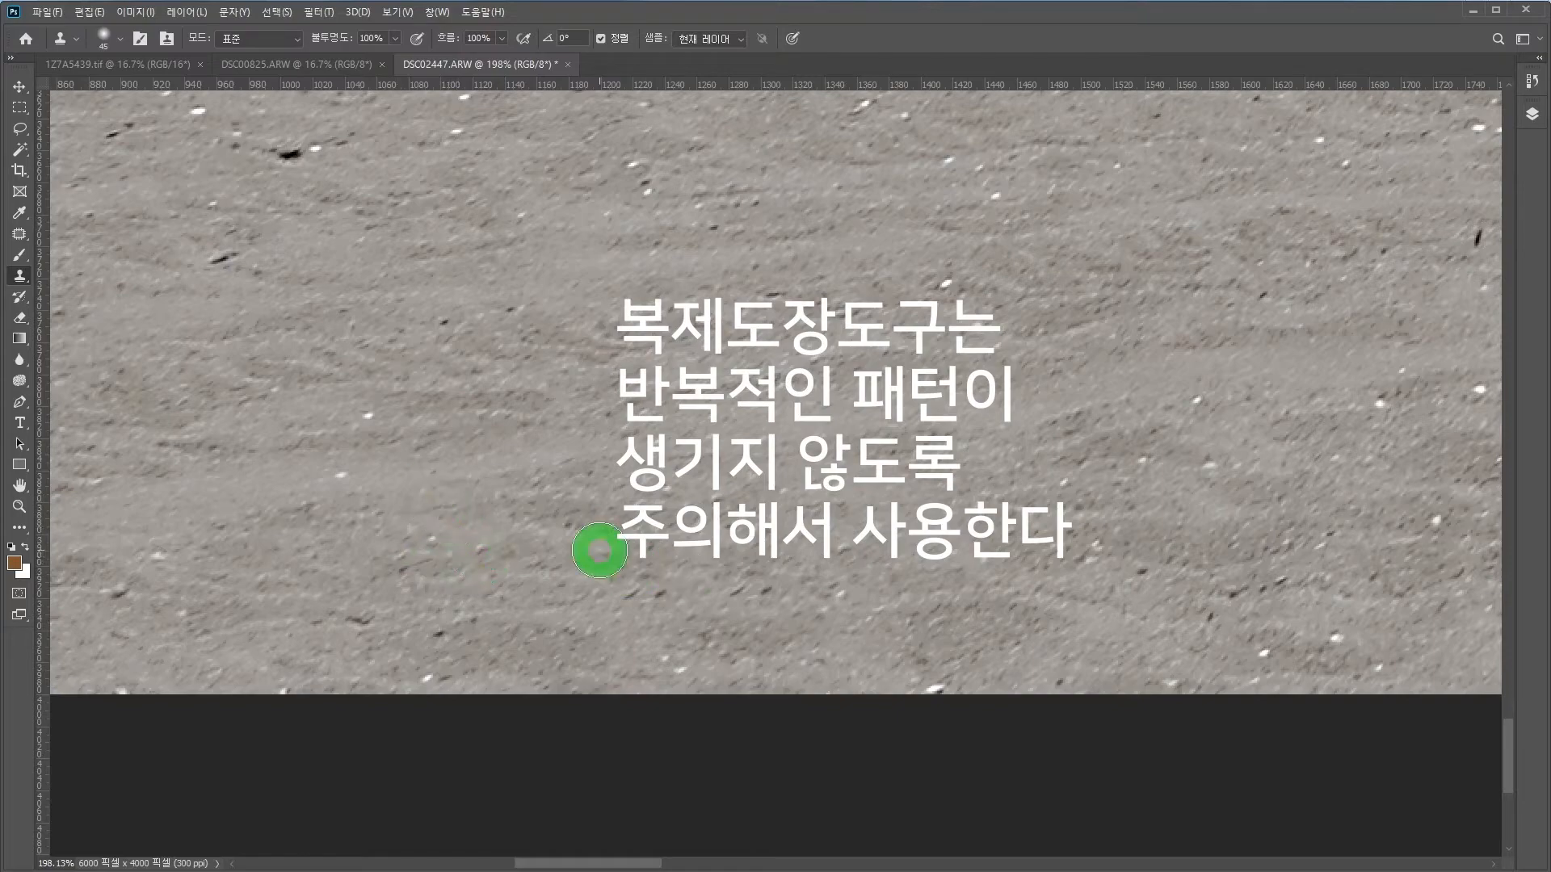
- Clone clean sand over the dark speck and the scattered white specks higher up on the beach
drag(623, 401, 953, 577)
click(635, 437)
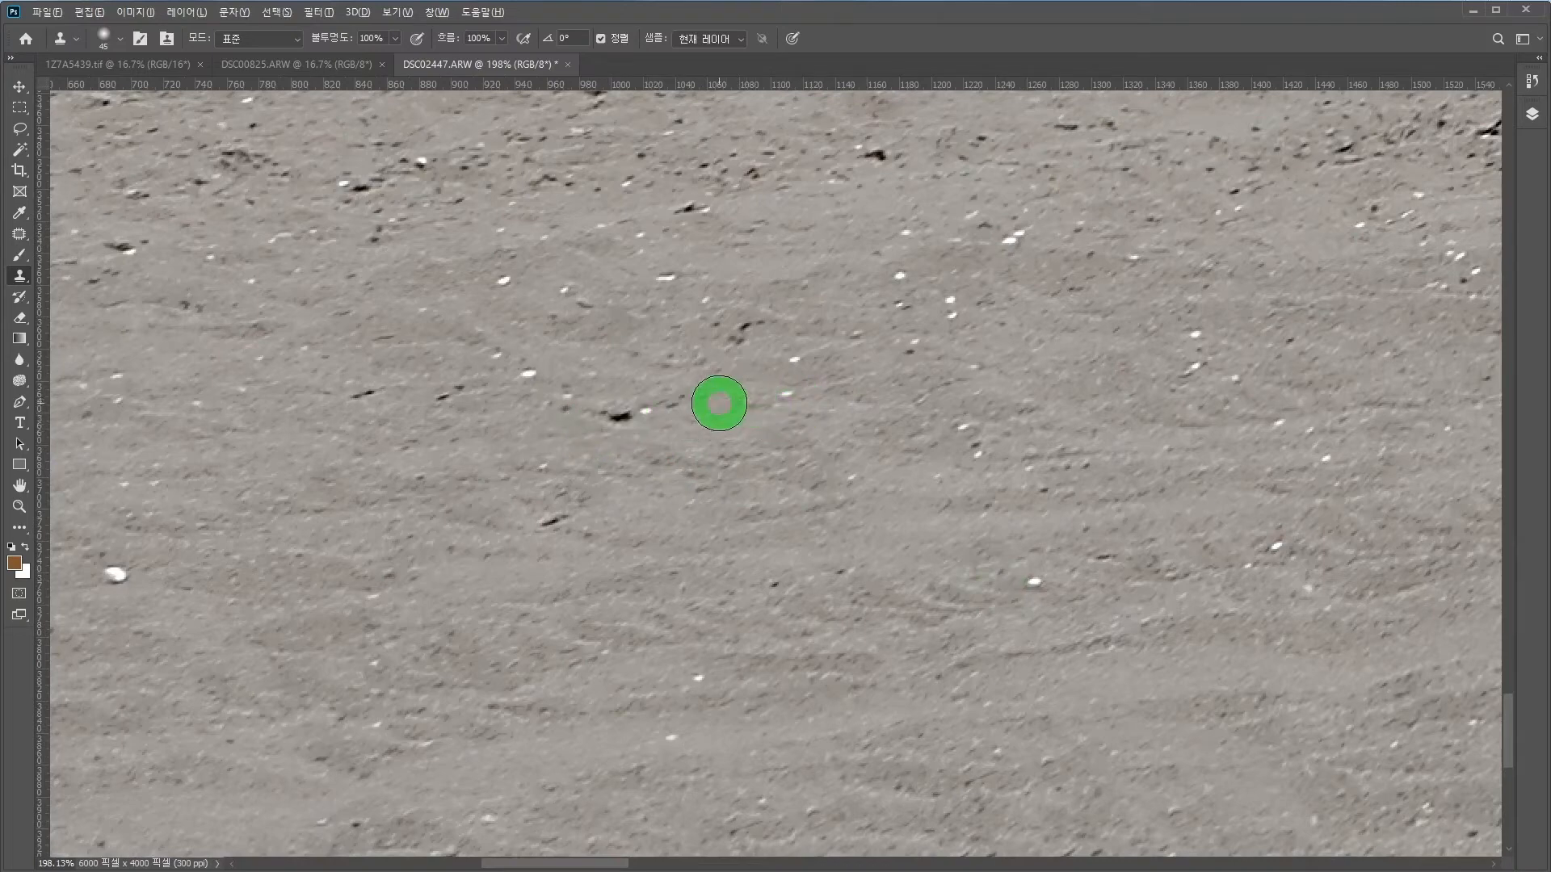
mouse_move(627, 432)
mouse_down()
mouse_move(609, 422)
mouse_move(833, 381)
mouse_up()
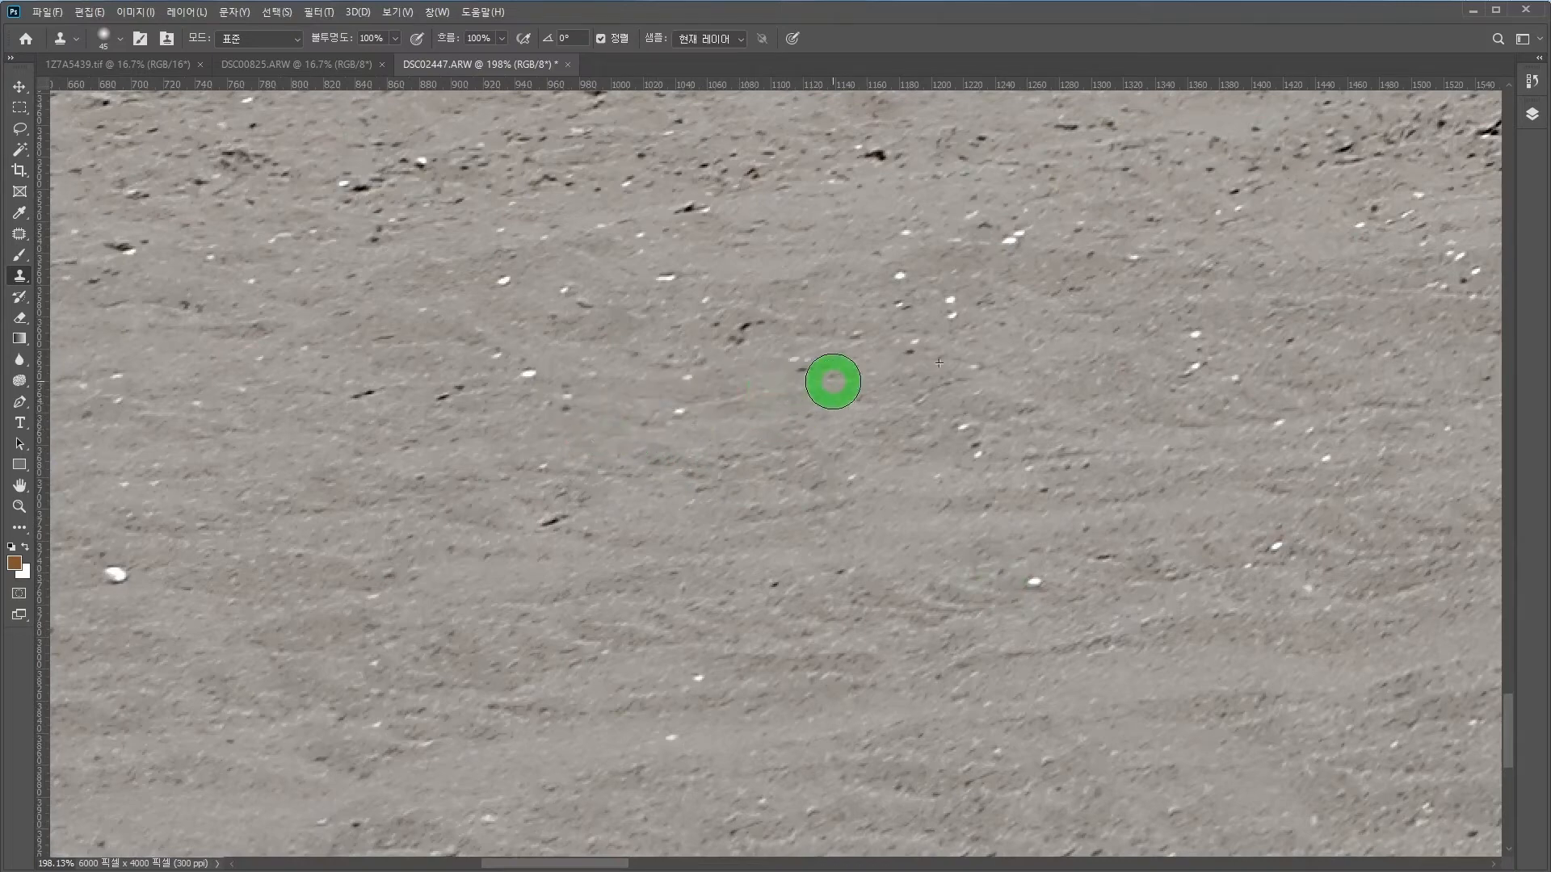
mouse_move(723, 404)
mouse_down()
mouse_move(821, 357)
mouse_move(1189, 279)
mouse_up()
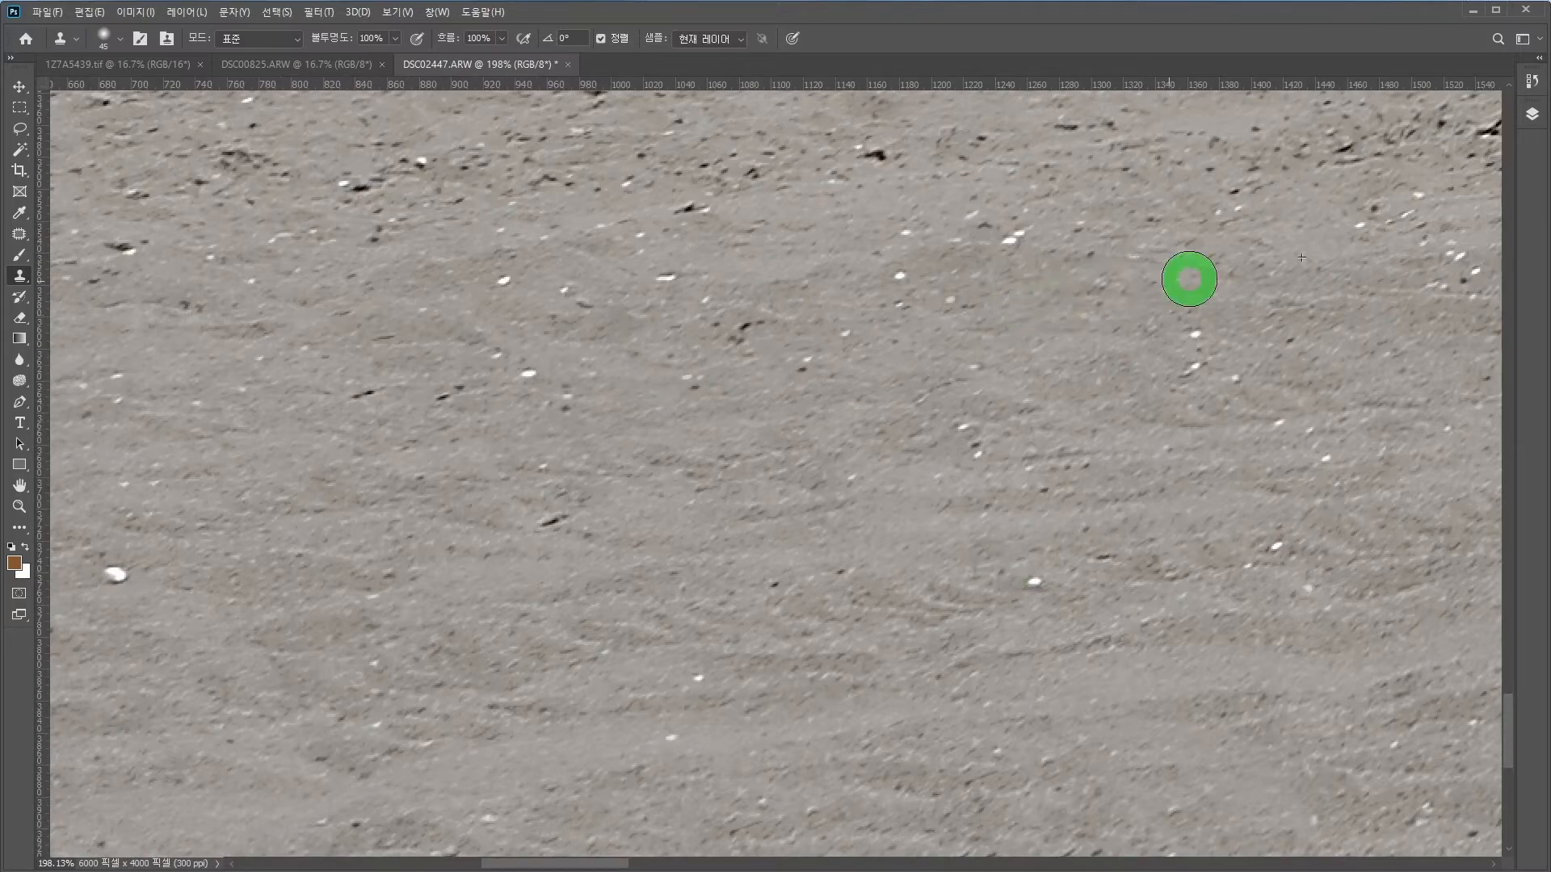
- Clone clean sand over the white specks and the short dark marks on the lower part of the beach
drag(766, 362, 1080, 300)
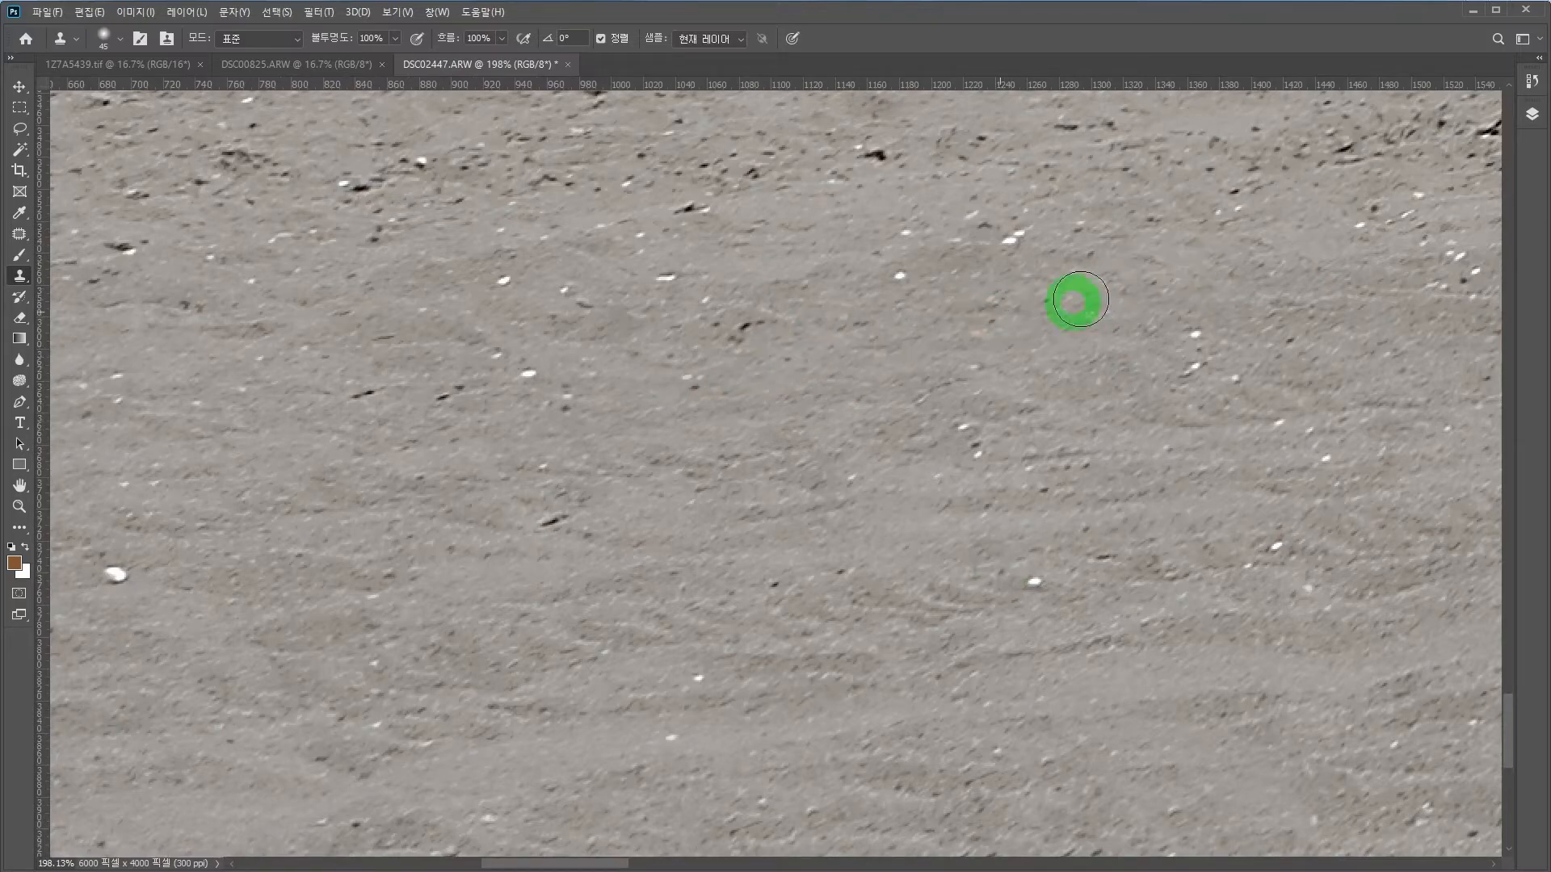
mouse_move(670, 380)
mouse_down()
mouse_move(748, 353)
mouse_move(782, 370)
mouse_up()
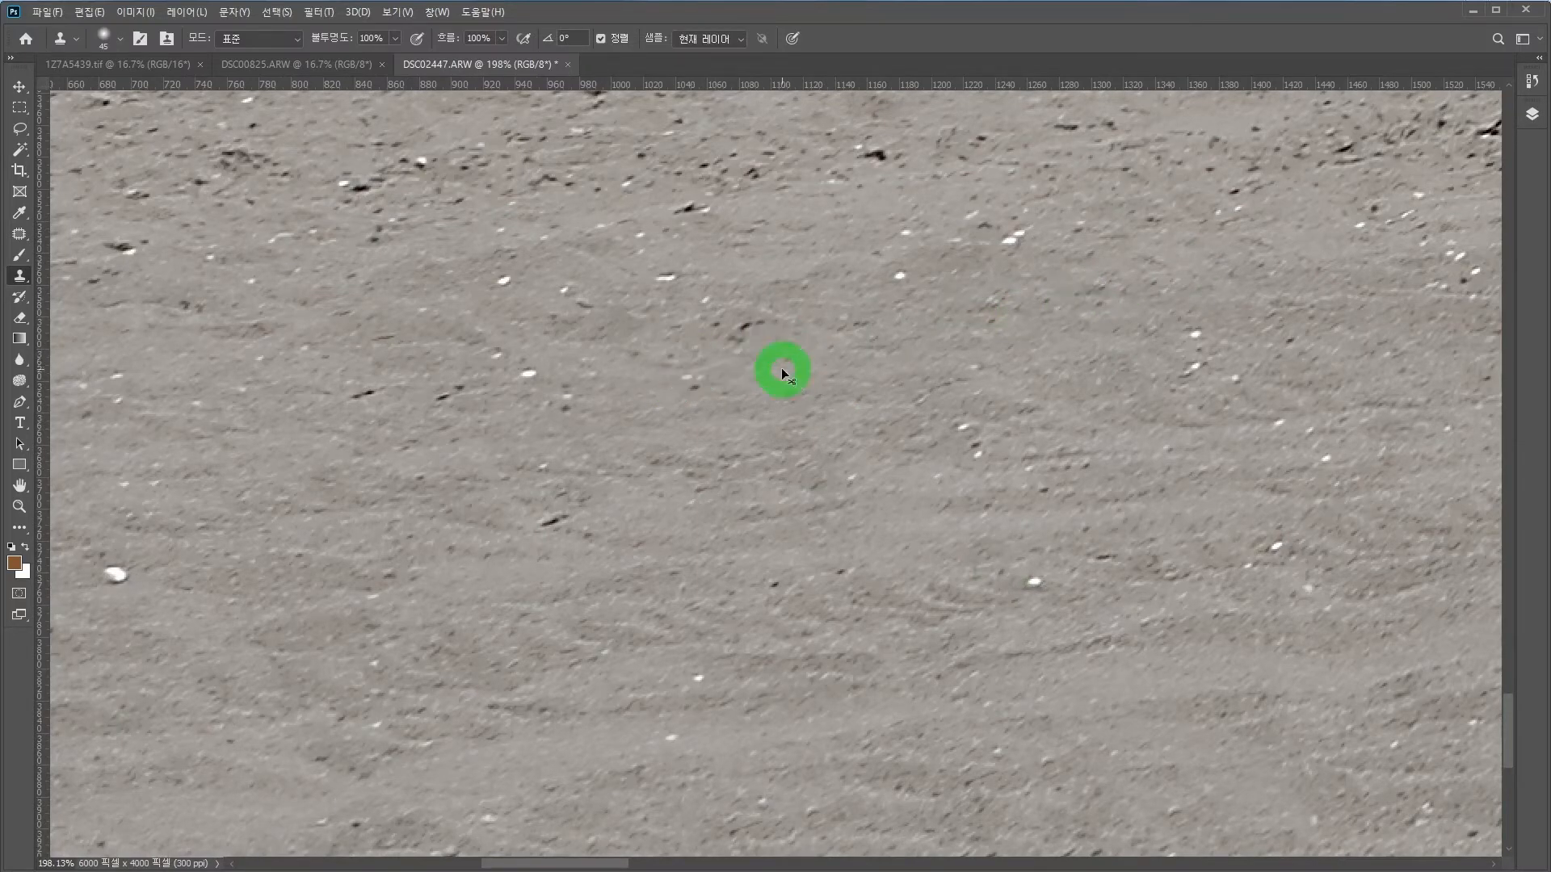
mouse_move(718, 385)
mouse_down()
mouse_move(649, 408)
mouse_move(659, 424)
mouse_move(580, 426)
mouse_up()
mouse_move(651, 463)
mouse_down()
mouse_move(592, 550)
mouse_move(544, 534)
mouse_move(625, 535)
mouse_move(298, 573)
mouse_move(714, 529)
mouse_up()
alt+click(636, 555)
drag(551, 527, 565, 524)
drag(732, 369, 762, 635)
alt+click(483, 474)
drag(405, 476, 388, 469)
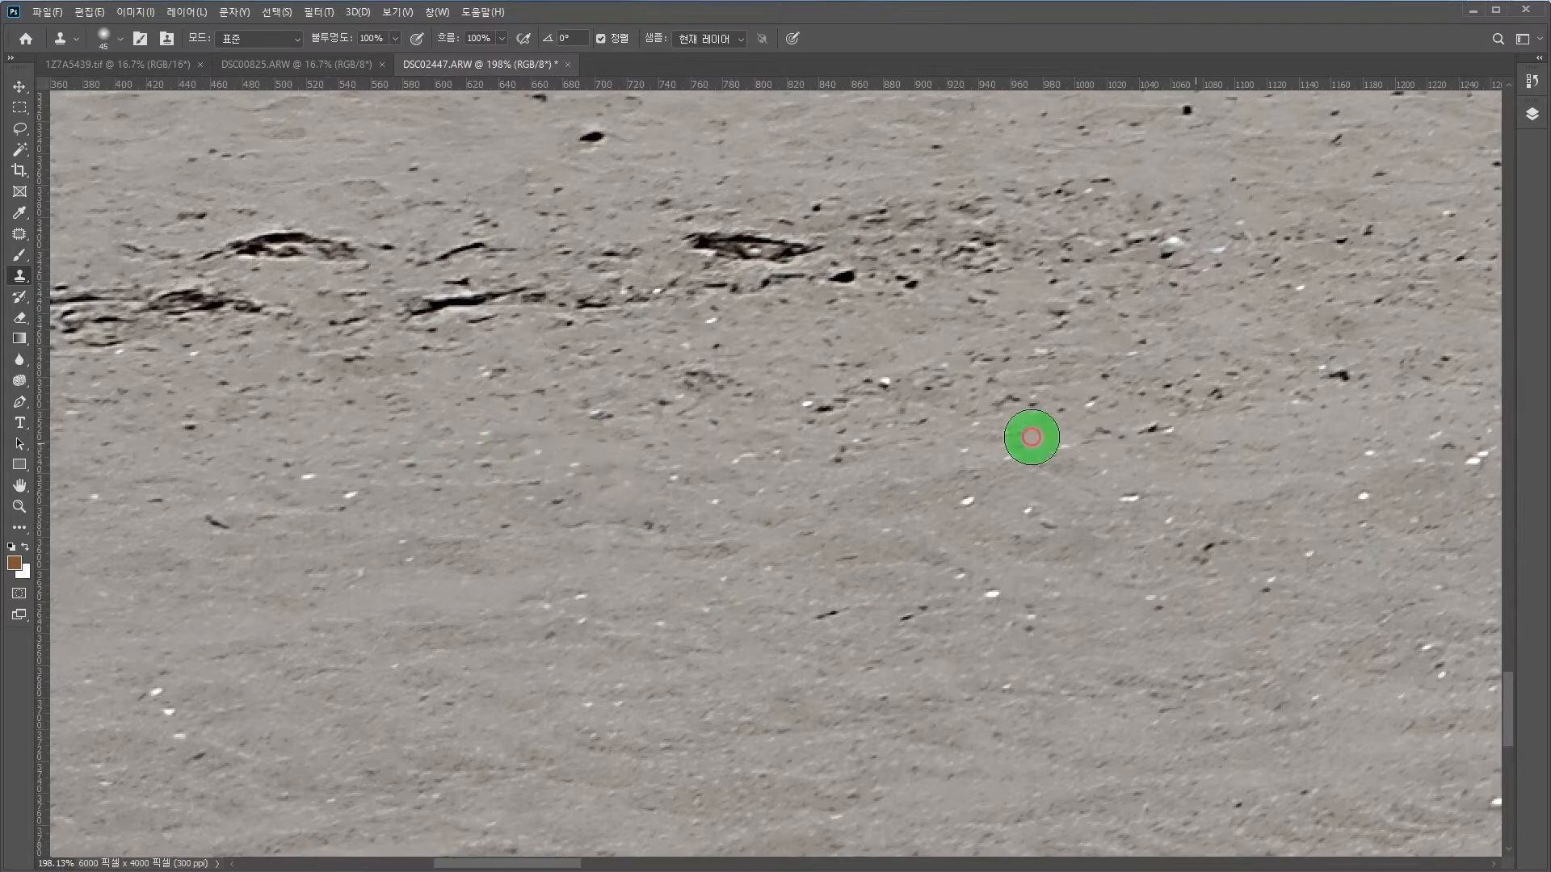
- Remove the elongated dark debris patches and the dark pebble across the middle of the beach with the Clone Stamp
mouse_move(1187, 436)
mouse_down()
mouse_move(1090, 582)
mouse_move(1091, 609)
mouse_up()
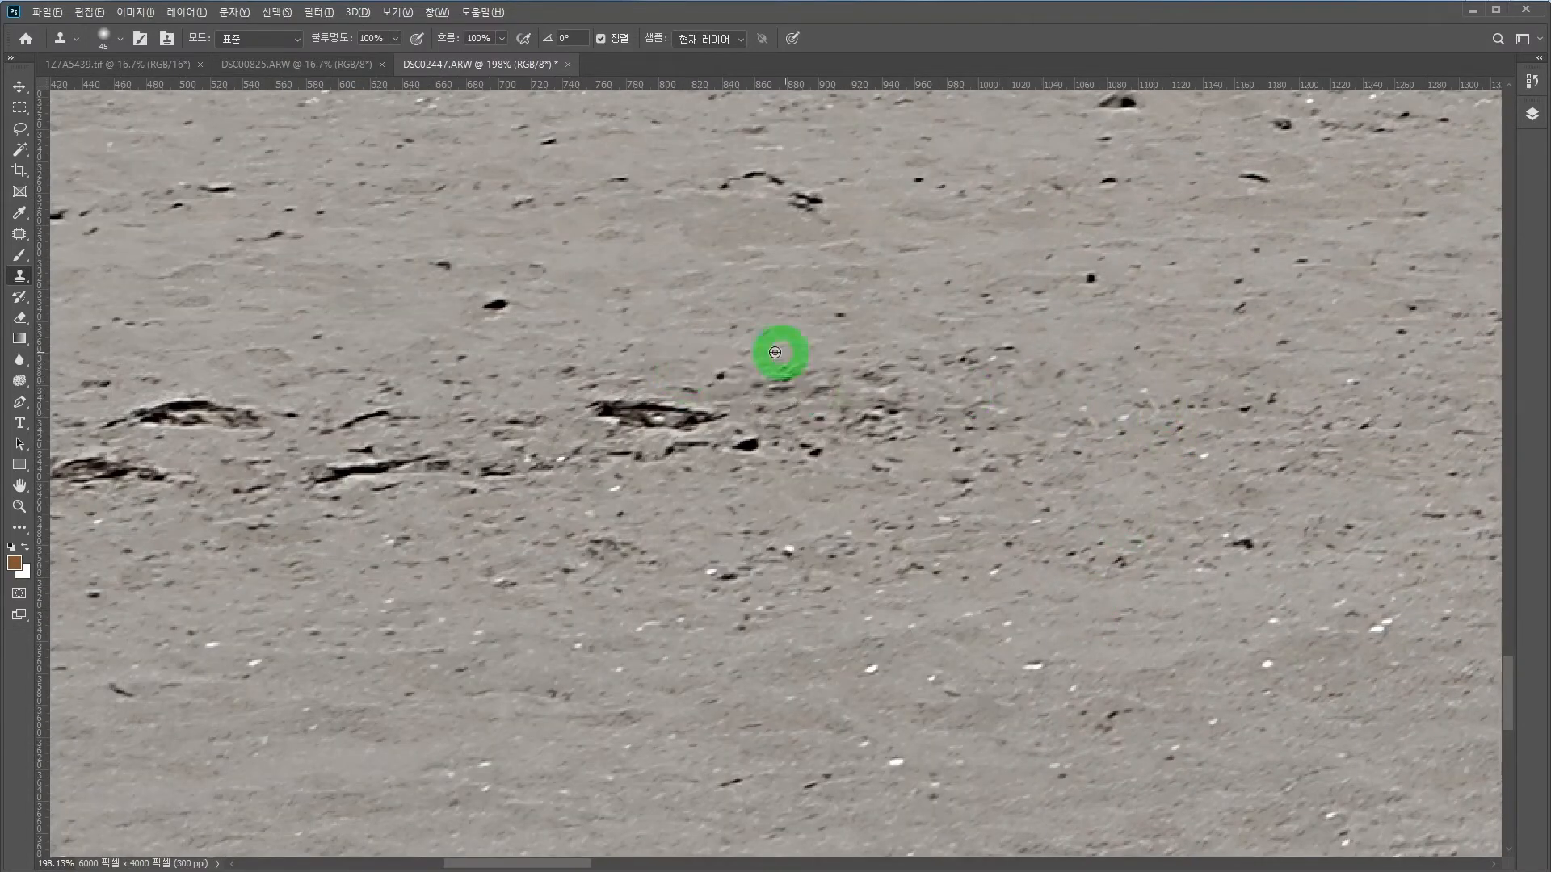
mouse_move(749, 408)
mouse_down()
mouse_move(578, 408)
mouse_move(740, 371)
mouse_move(869, 418)
mouse_move(775, 409)
mouse_move(835, 461)
mouse_move(662, 444)
mouse_move(574, 459)
mouse_move(481, 547)
mouse_move(477, 467)
mouse_move(311, 474)
mouse_up()
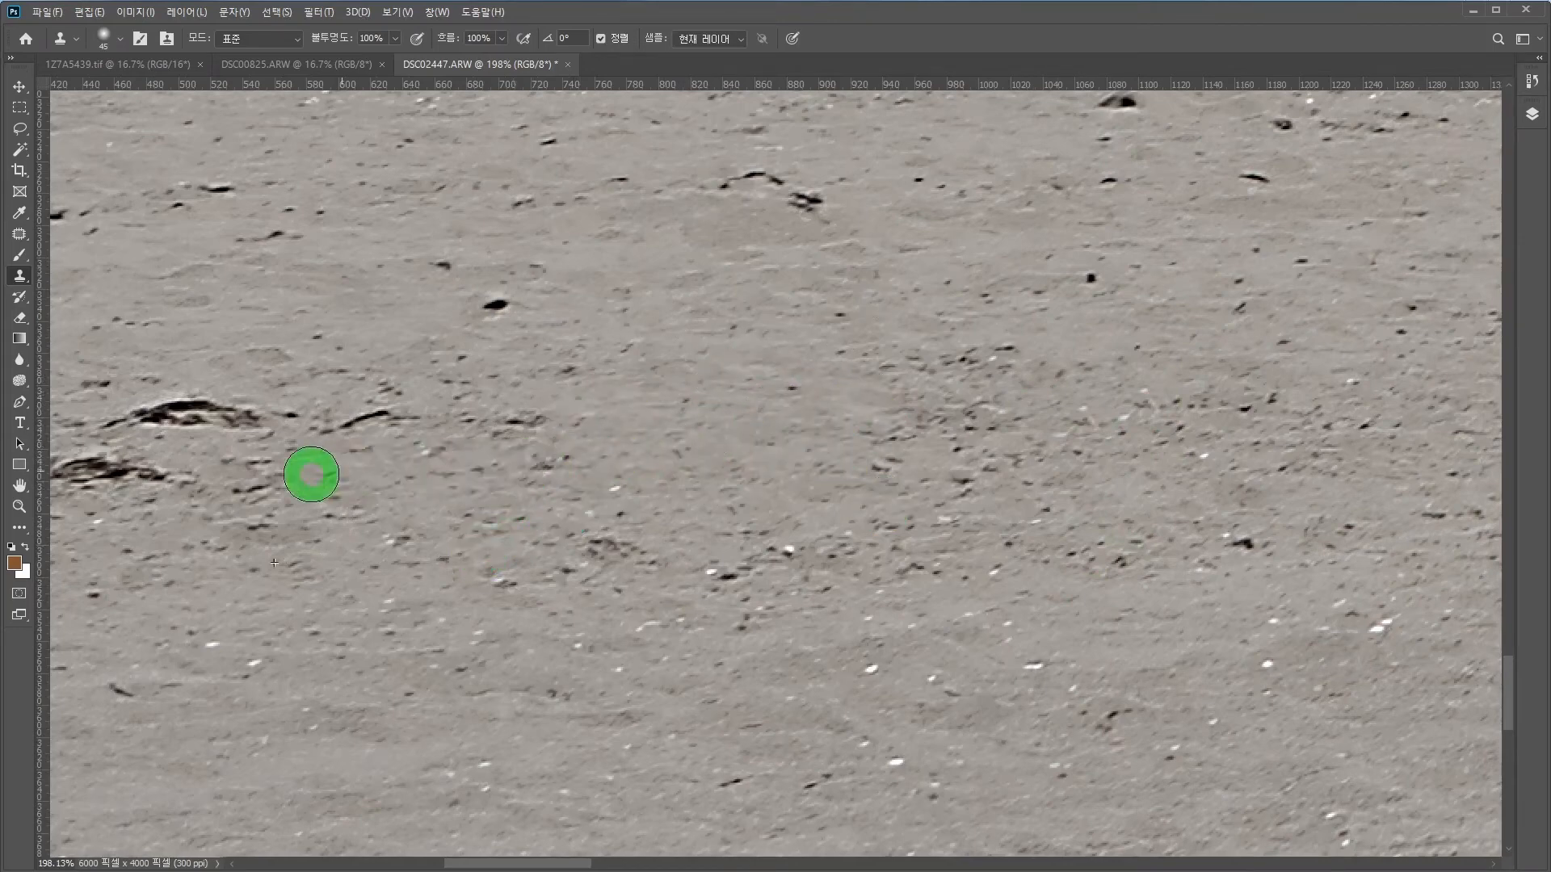
drag(336, 422, 588, 425)
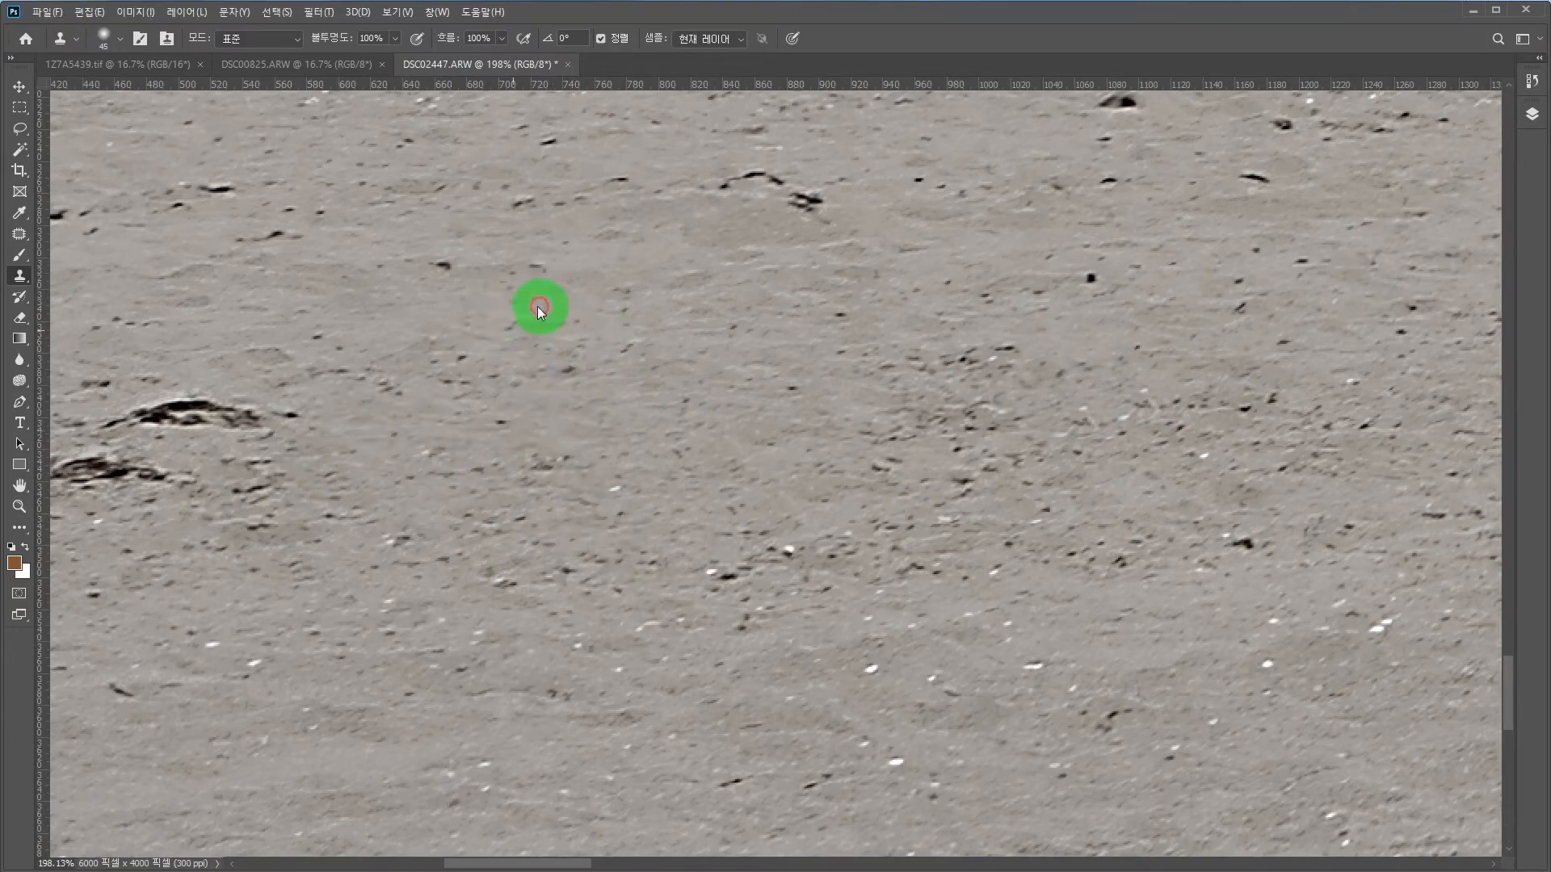
drag(540, 308, 827, 419)
alt+click(628, 342)
mouse_move(610, 433)
mouse_down()
mouse_move(472, 432)
mouse_move(651, 425)
mouse_up()
- Clone clean sand over the dark clumps and the white fleck on the upper sand near the photo's left edge
mouse_move(658, 531)
mouse_down()
mouse_move(569, 517)
mouse_move(600, 481)
mouse_move(243, 496)
mouse_move(464, 524)
mouse_move(196, 497)
mouse_move(72, 503)
mouse_move(235, 506)
mouse_up()
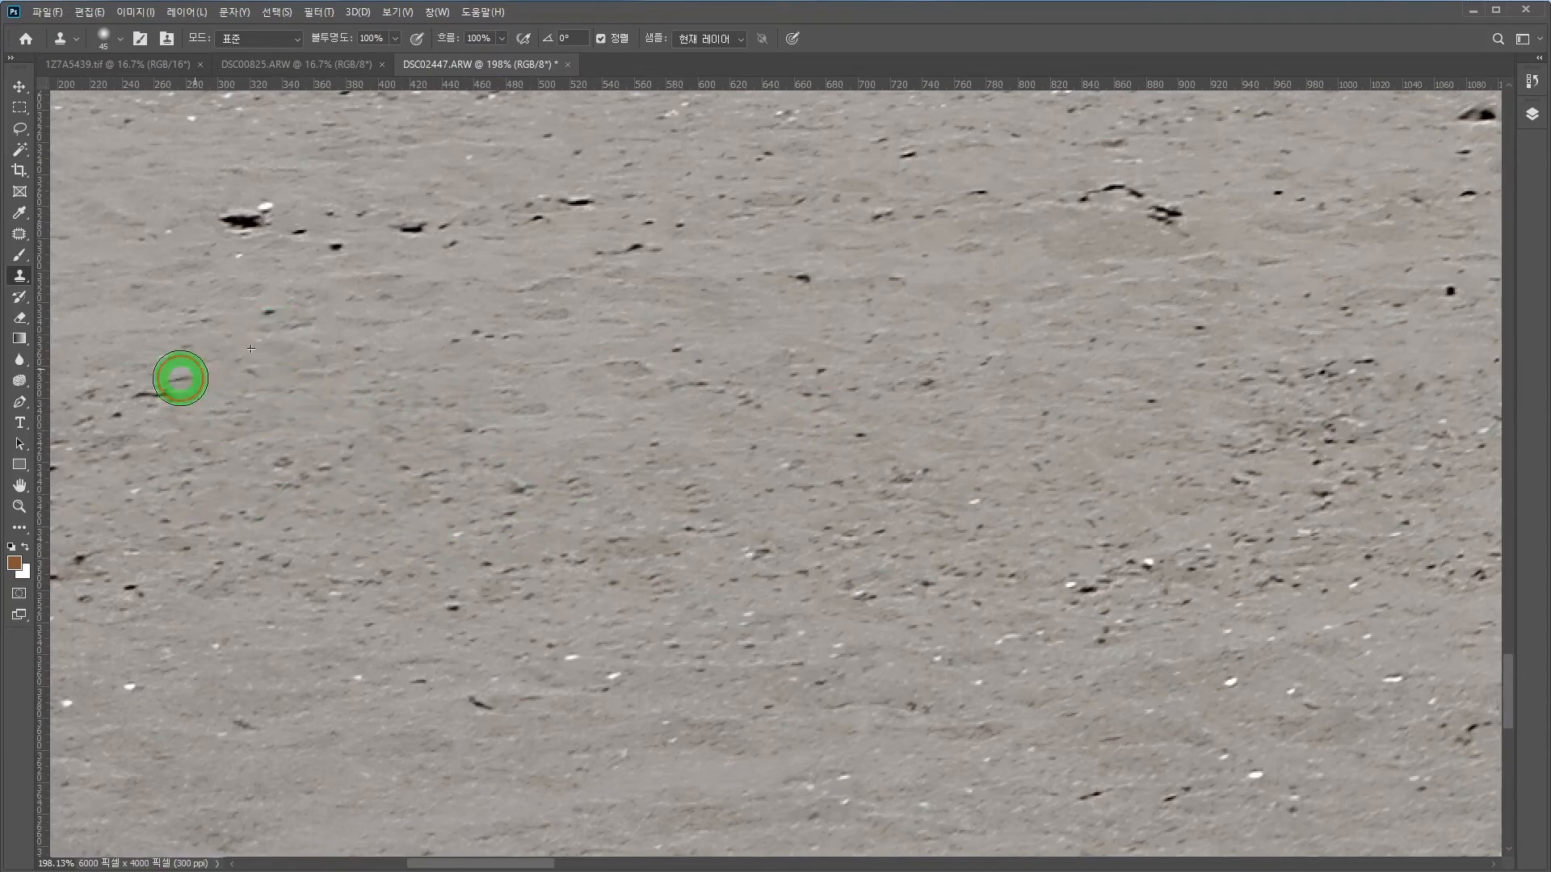
drag(274, 457, 698, 415)
alt+click(536, 310)
mouse_move(519, 379)
mouse_down()
mouse_move(413, 403)
mouse_move(167, 409)
mouse_move(280, 415)
mouse_move(311, 465)
mouse_move(436, 448)
mouse_move(543, 391)
mouse_move(541, 497)
mouse_move(509, 513)
mouse_move(445, 526)
mouse_move(377, 490)
mouse_move(436, 459)
mouse_move(335, 480)
mouse_move(243, 448)
mouse_move(263, 525)
mouse_move(324, 533)
mouse_move(291, 555)
mouse_move(435, 517)
mouse_move(543, 548)
mouse_move(504, 562)
mouse_move(811, 619)
mouse_move(902, 666)
mouse_move(875, 632)
mouse_move(894, 502)
mouse_up()
scroll(935, 696, up, 5)
mouse_move(685, 405)
mouse_down()
mouse_move(717, 383)
mouse_move(742, 417)
mouse_move(711, 424)
mouse_move(759, 409)
mouse_move(703, 434)
mouse_move(644, 381)
mouse_up()
alt+click(683, 437)
alt+click(727, 425)
mouse_move(824, 405)
mouse_down()
mouse_move(799, 404)
mouse_move(971, 399)
mouse_move(996, 367)
mouse_up()
alt+click(817, 400)
mouse_move(886, 426)
mouse_down()
mouse_move(809, 400)
mouse_move(958, 388)
mouse_up()
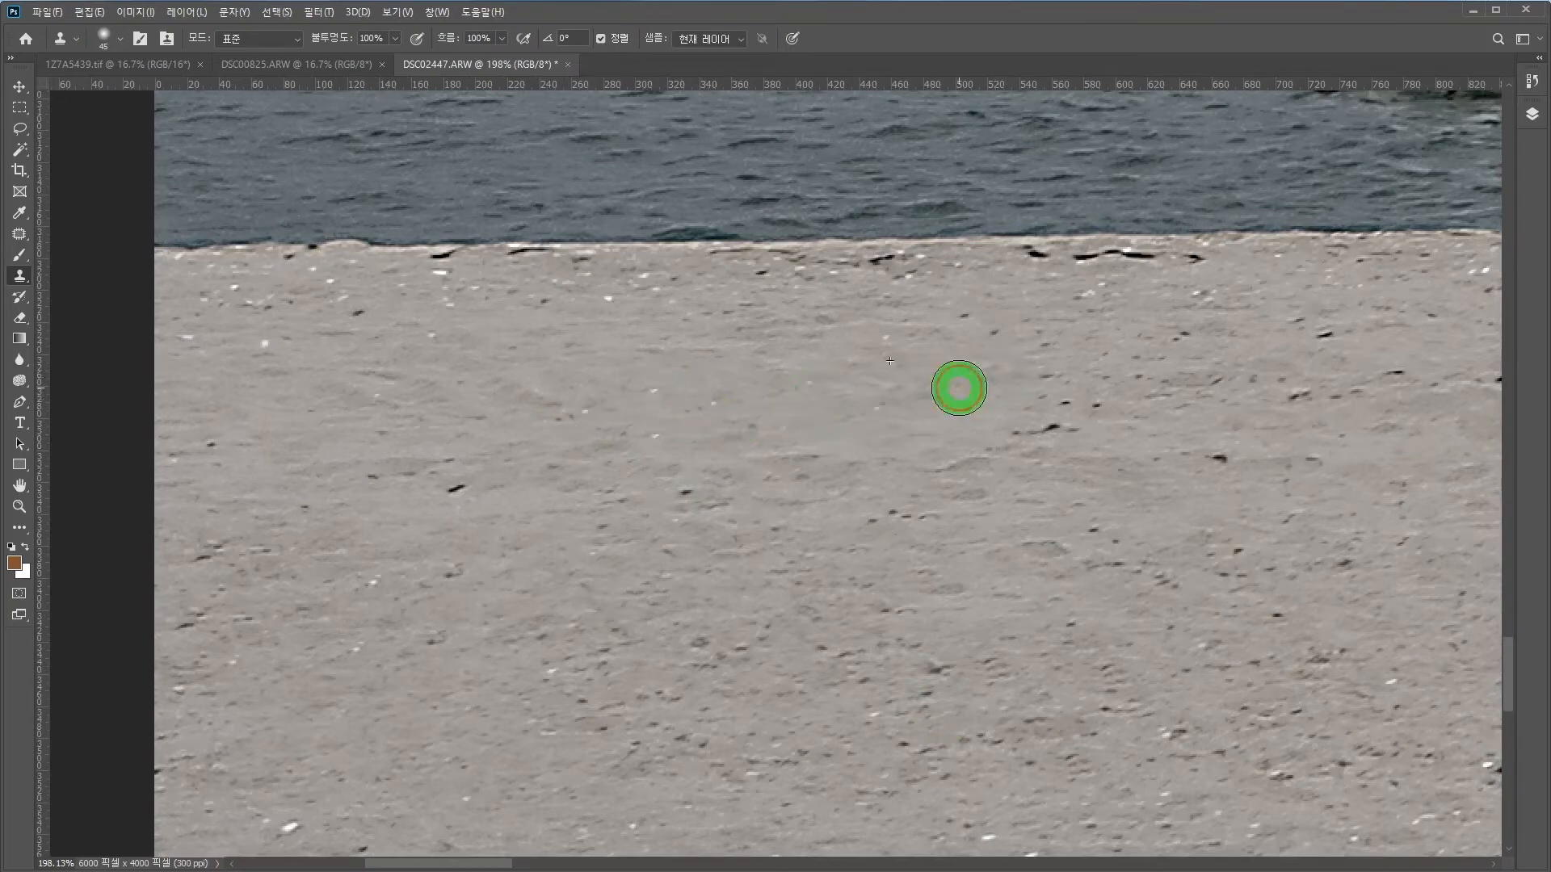
- Remove the dark specks at the beach's left side and the dark cracks just below the waterline with the Clone Stamp
drag(462, 502, 478, 481)
drag(319, 548, 183, 554)
alt+click(267, 540)
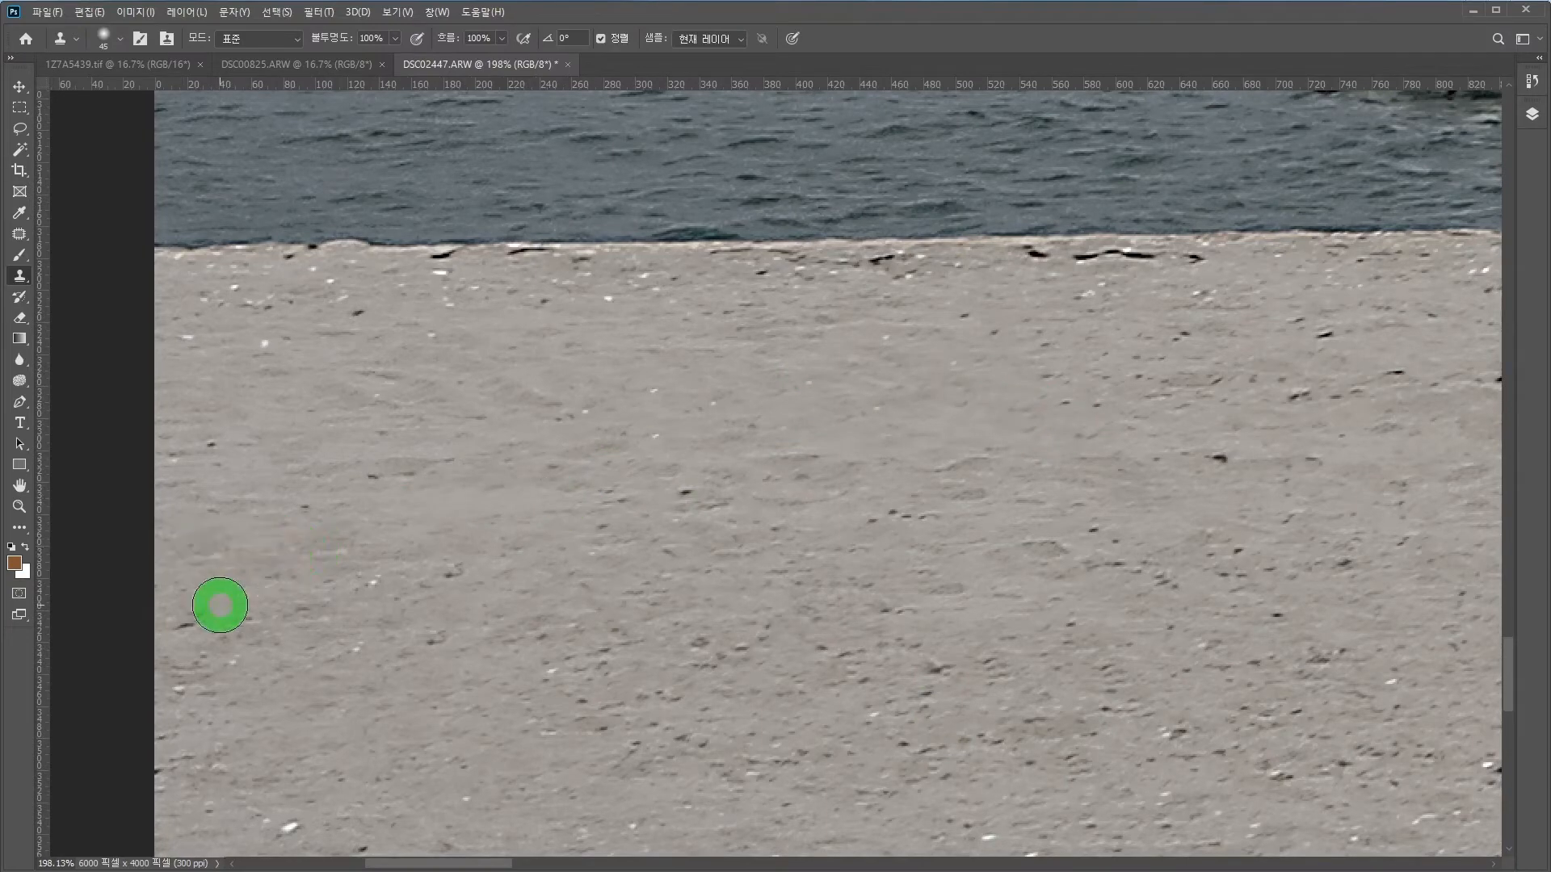
click(1231, 457)
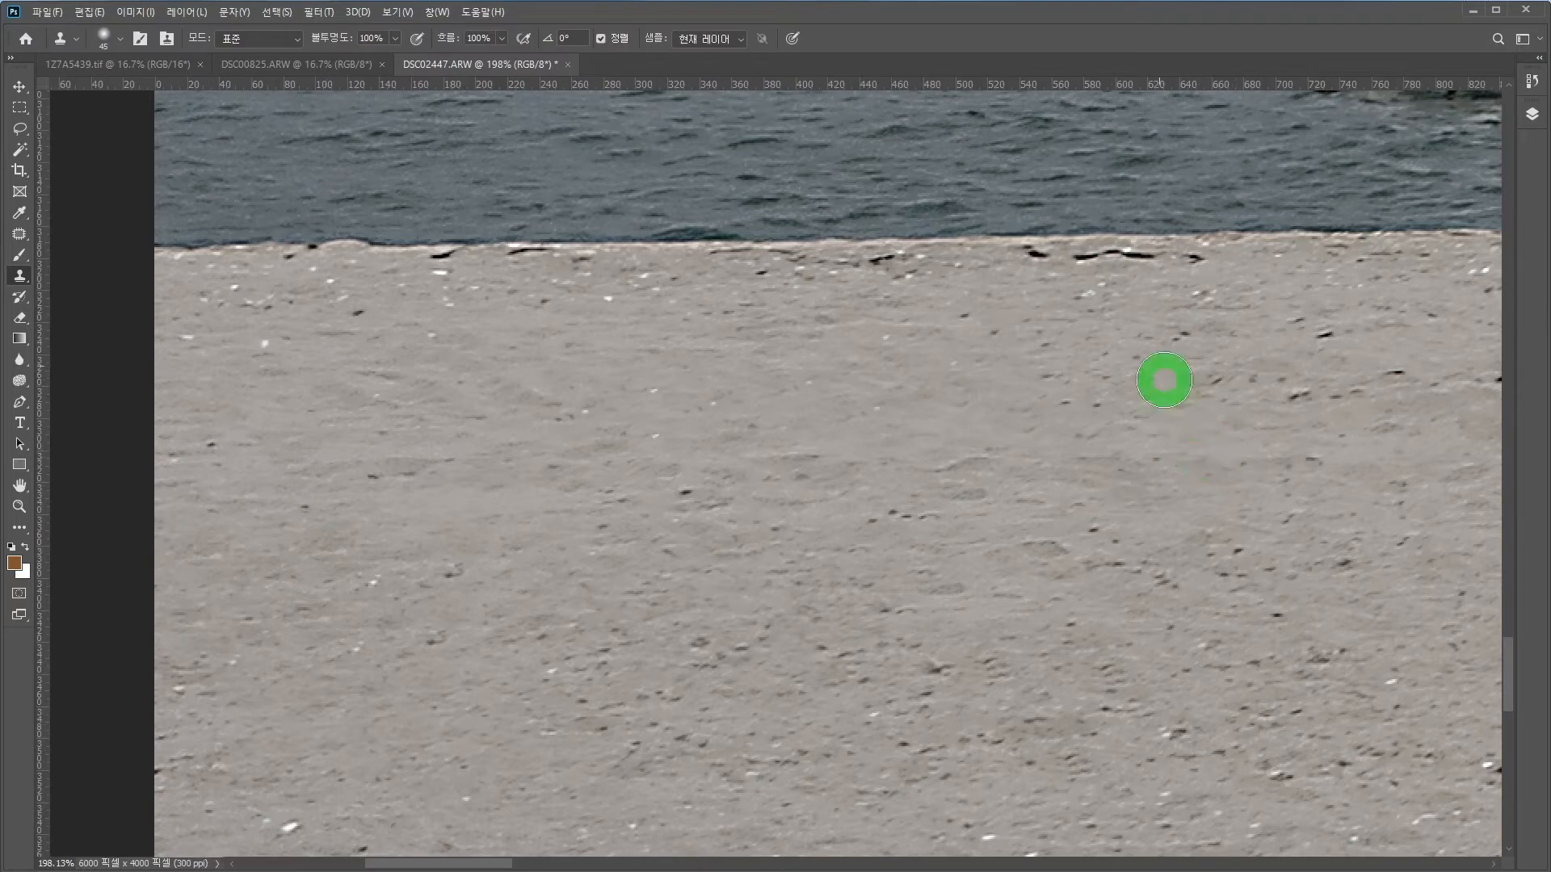
drag(1195, 259, 999, 275)
alt+click(959, 315)
drag(904, 275, 848, 277)
- Clone clean sand over the dark debris on the upper beach further right along the shoreline
key(space)
mouse_move(1257, 517)
mouse_down()
mouse_move(1035, 523)
mouse_move(1018, 433)
mouse_up()
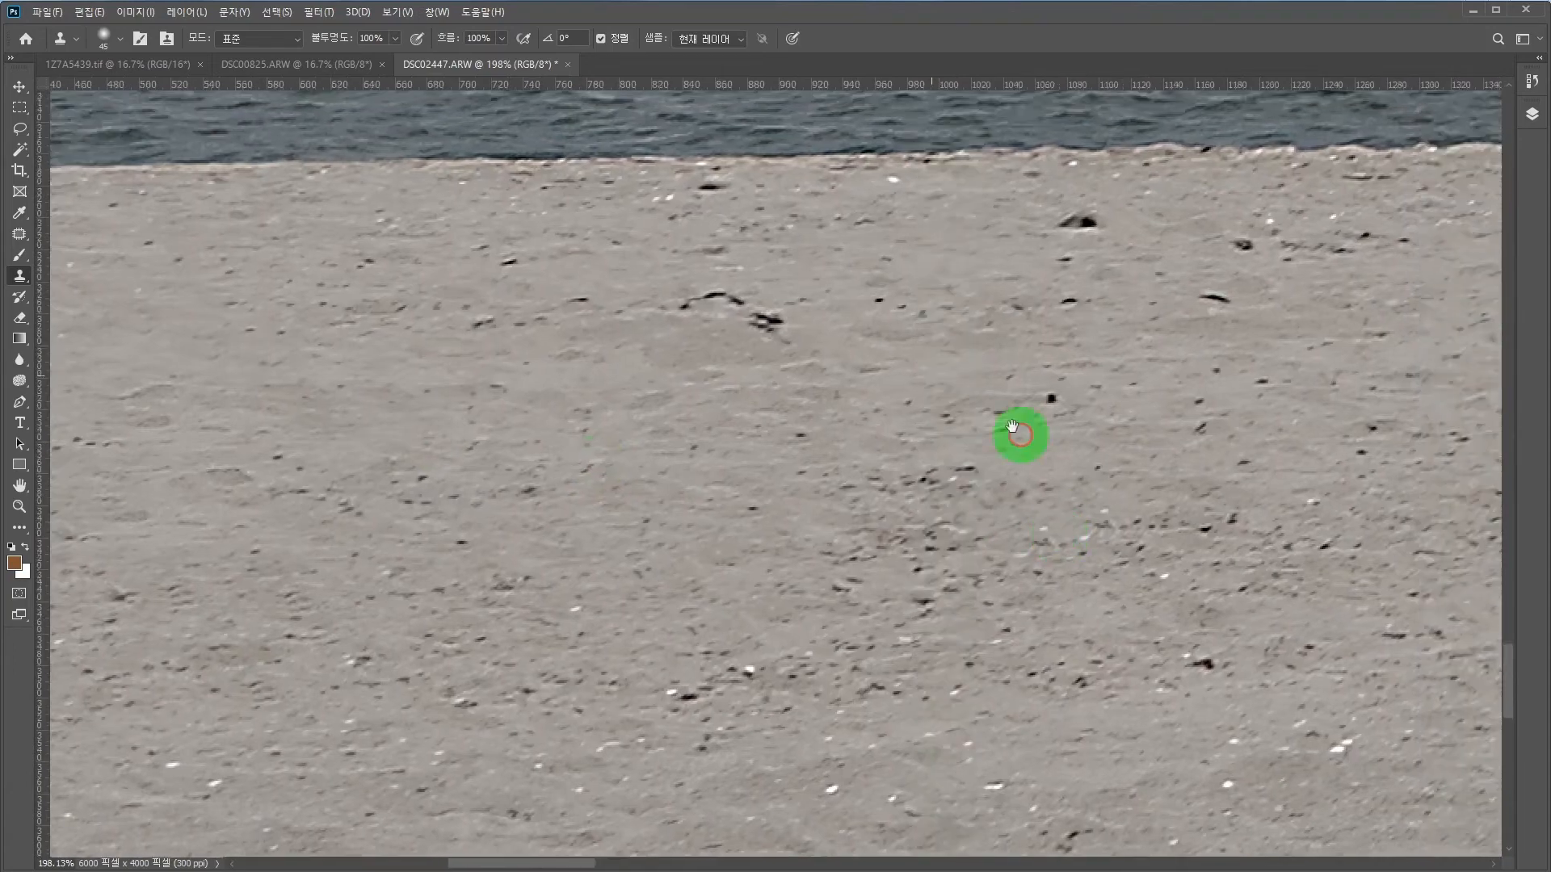
mouse_move(621, 348)
mouse_down()
mouse_move(792, 336)
mouse_move(725, 305)
mouse_move(670, 308)
mouse_move(1123, 226)
mouse_up()
key(space)
drag(1285, 499, 819, 326)
drag(1246, 371, 790, 475)
alt+click(847, 293)
drag(740, 284, 761, 293)
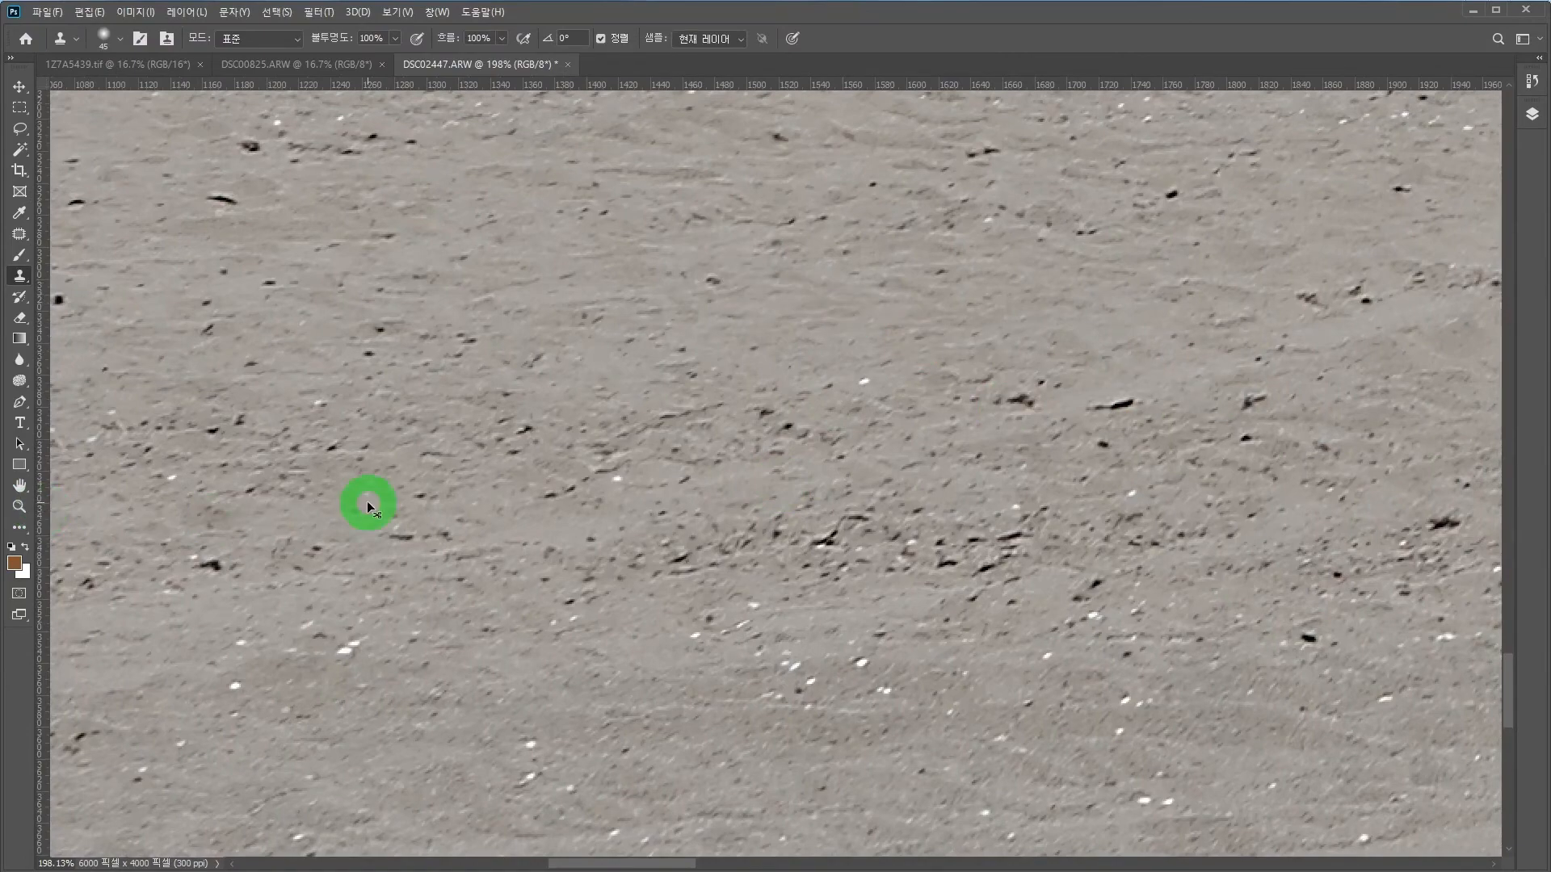
- View the whole photo and compare its original opened state with the latest retouched state in the history
key(ctrl+minus)
key(ctrl+minus)
key(ctrl+minus)
key(ctrl+minus)
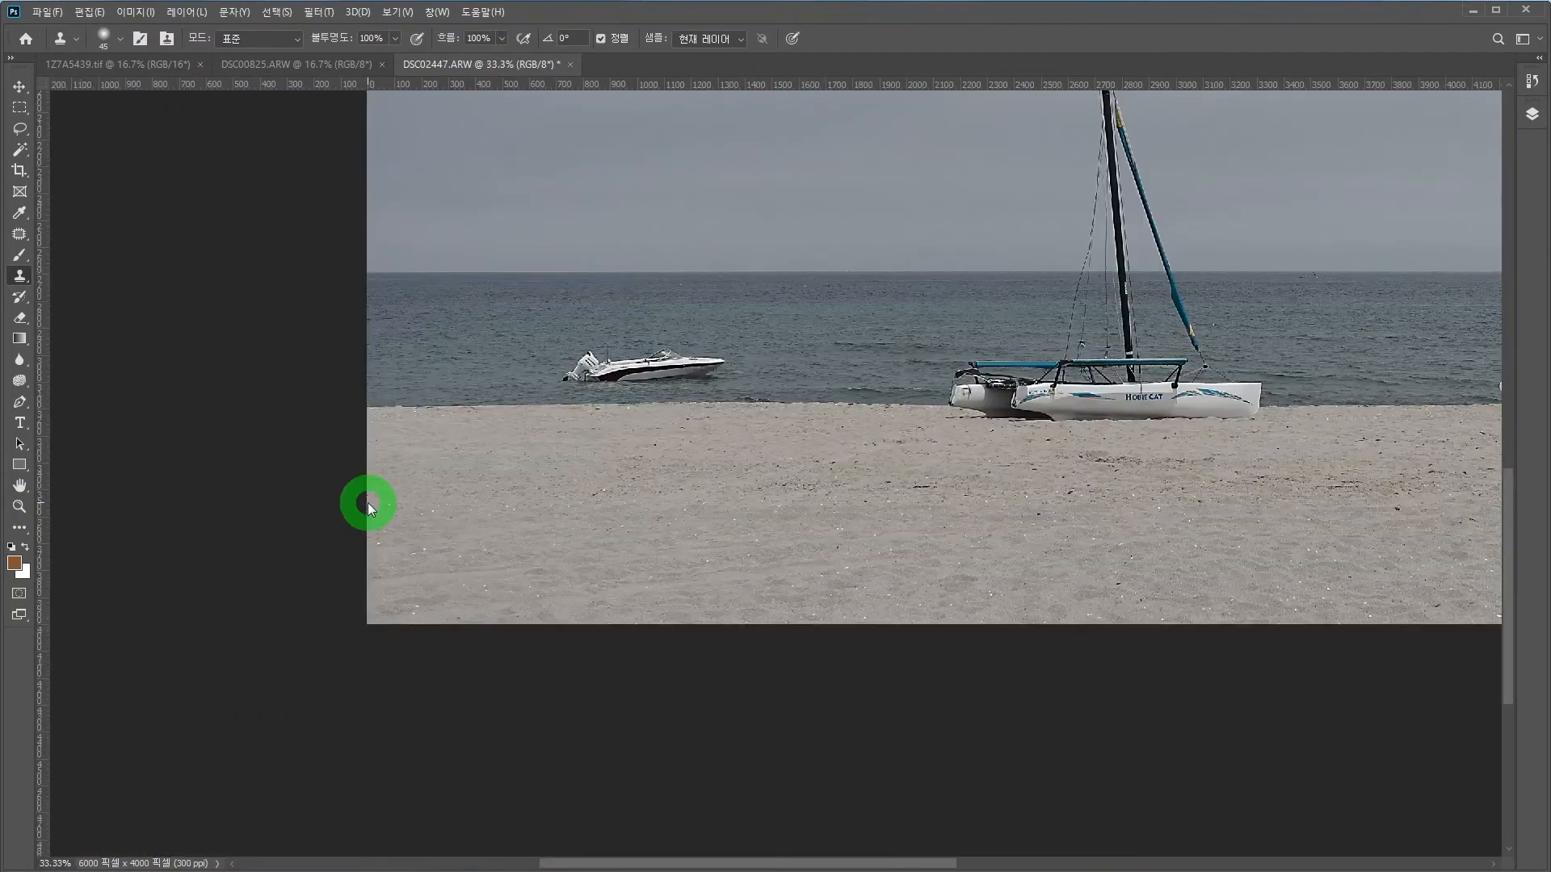
drag(893, 202, 647, 465)
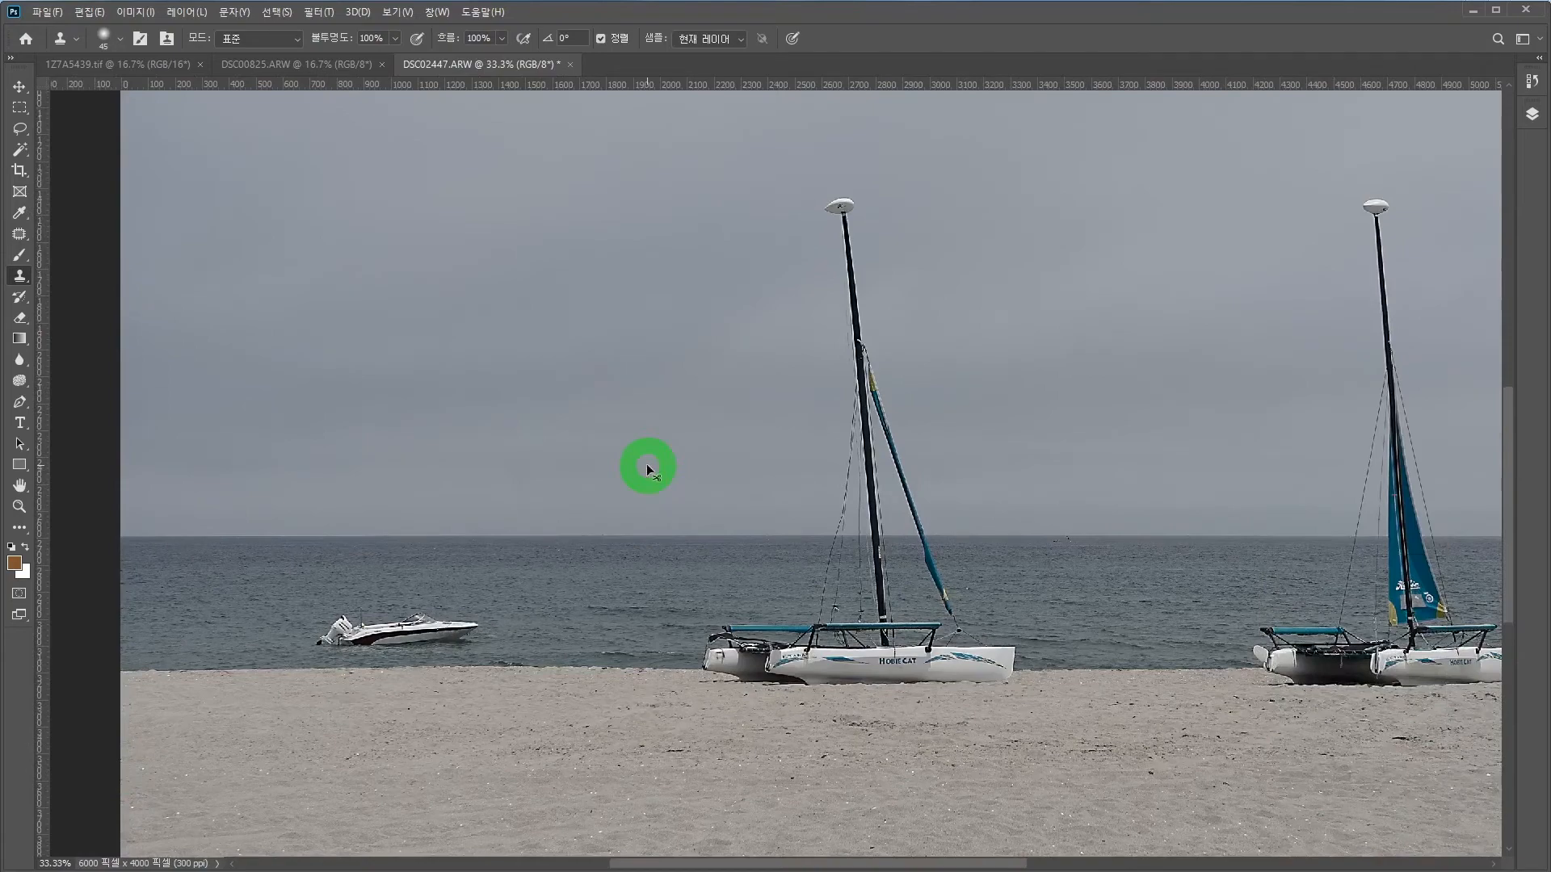
key(ctrl+minus)
key(ctrl+minus)
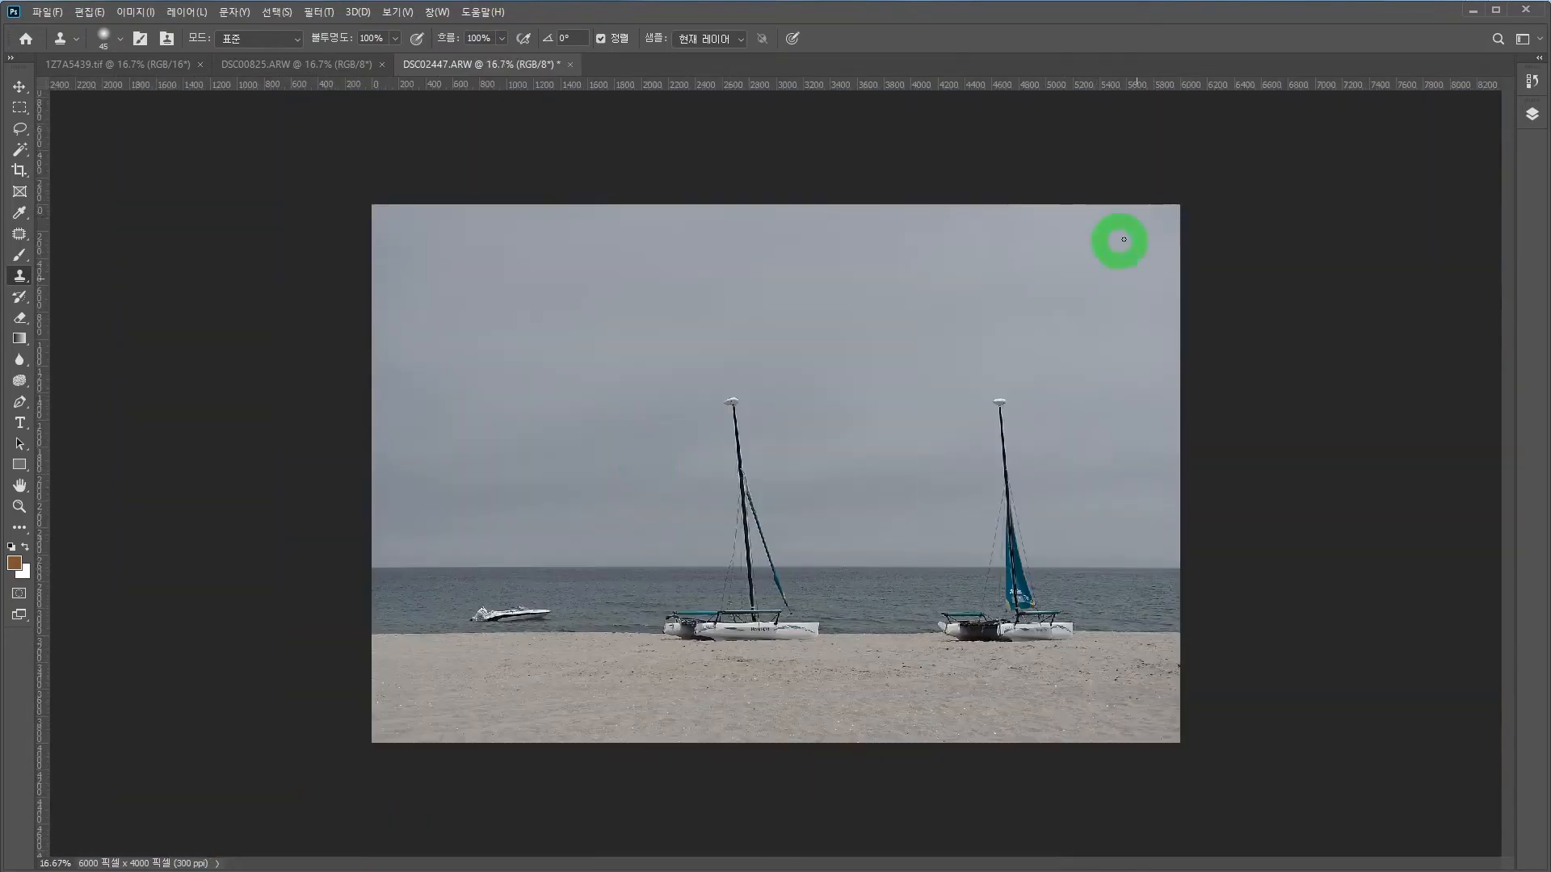
click(1531, 80)
drag(1516, 306, 1515, 131)
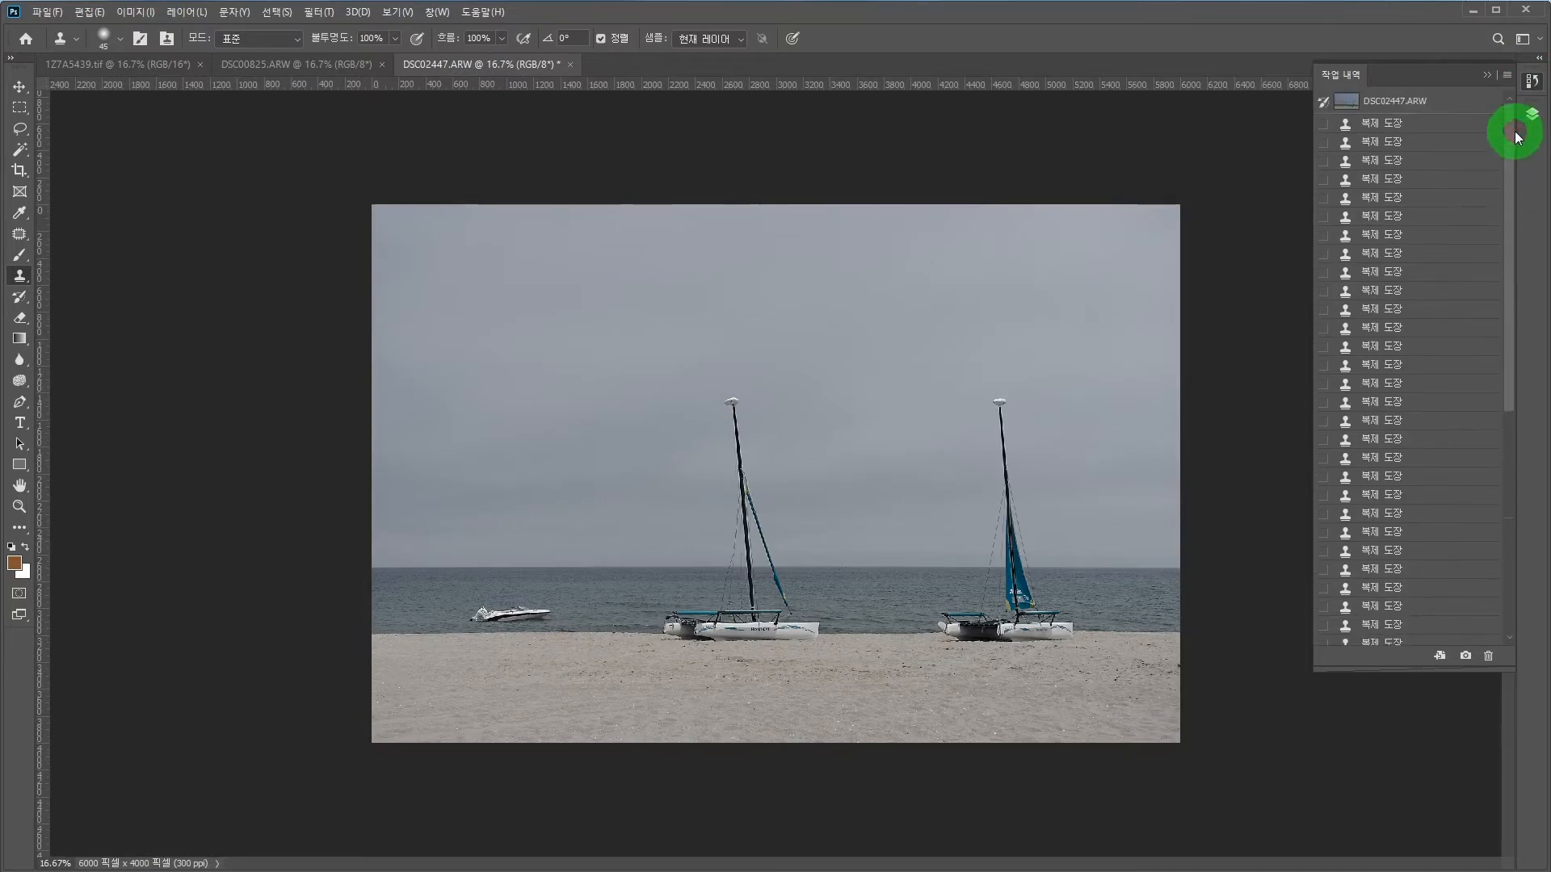
click(1353, 105)
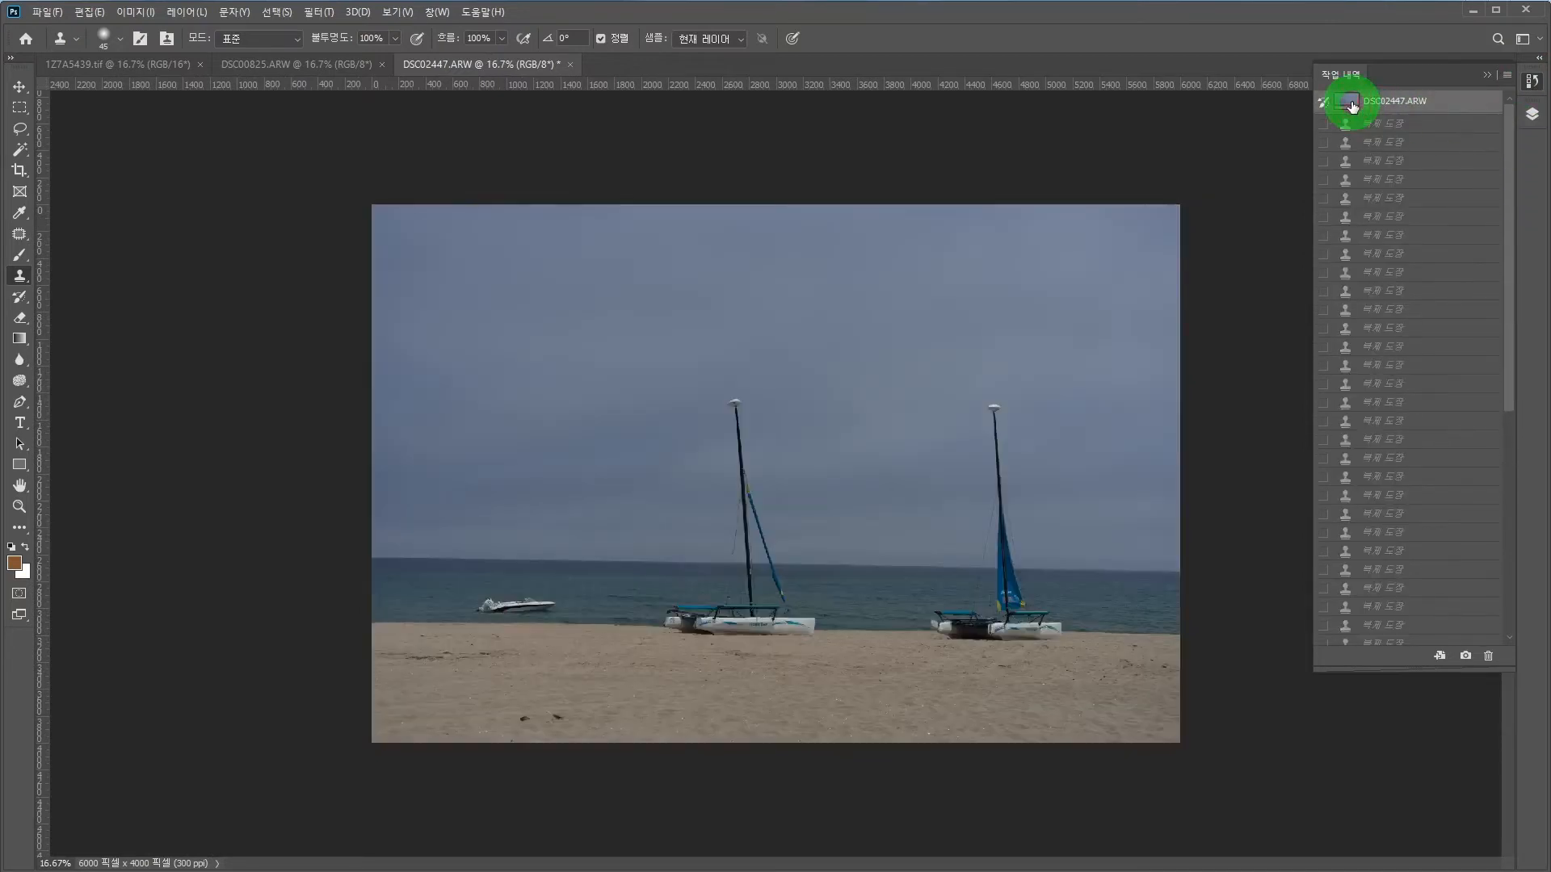
drag(1508, 270, 1510, 509)
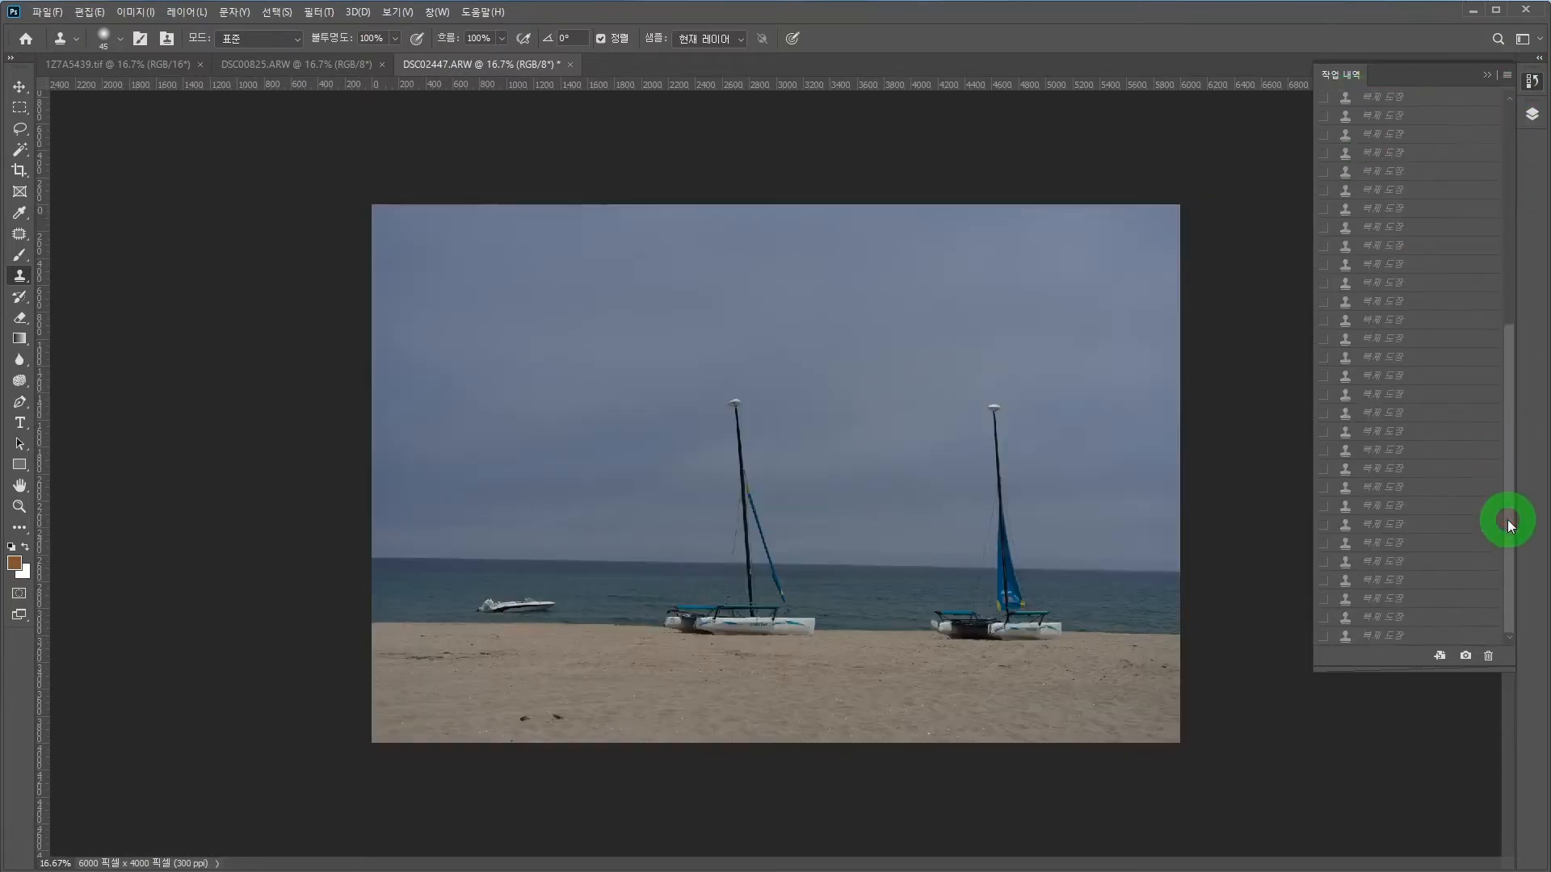
click(1400, 639)
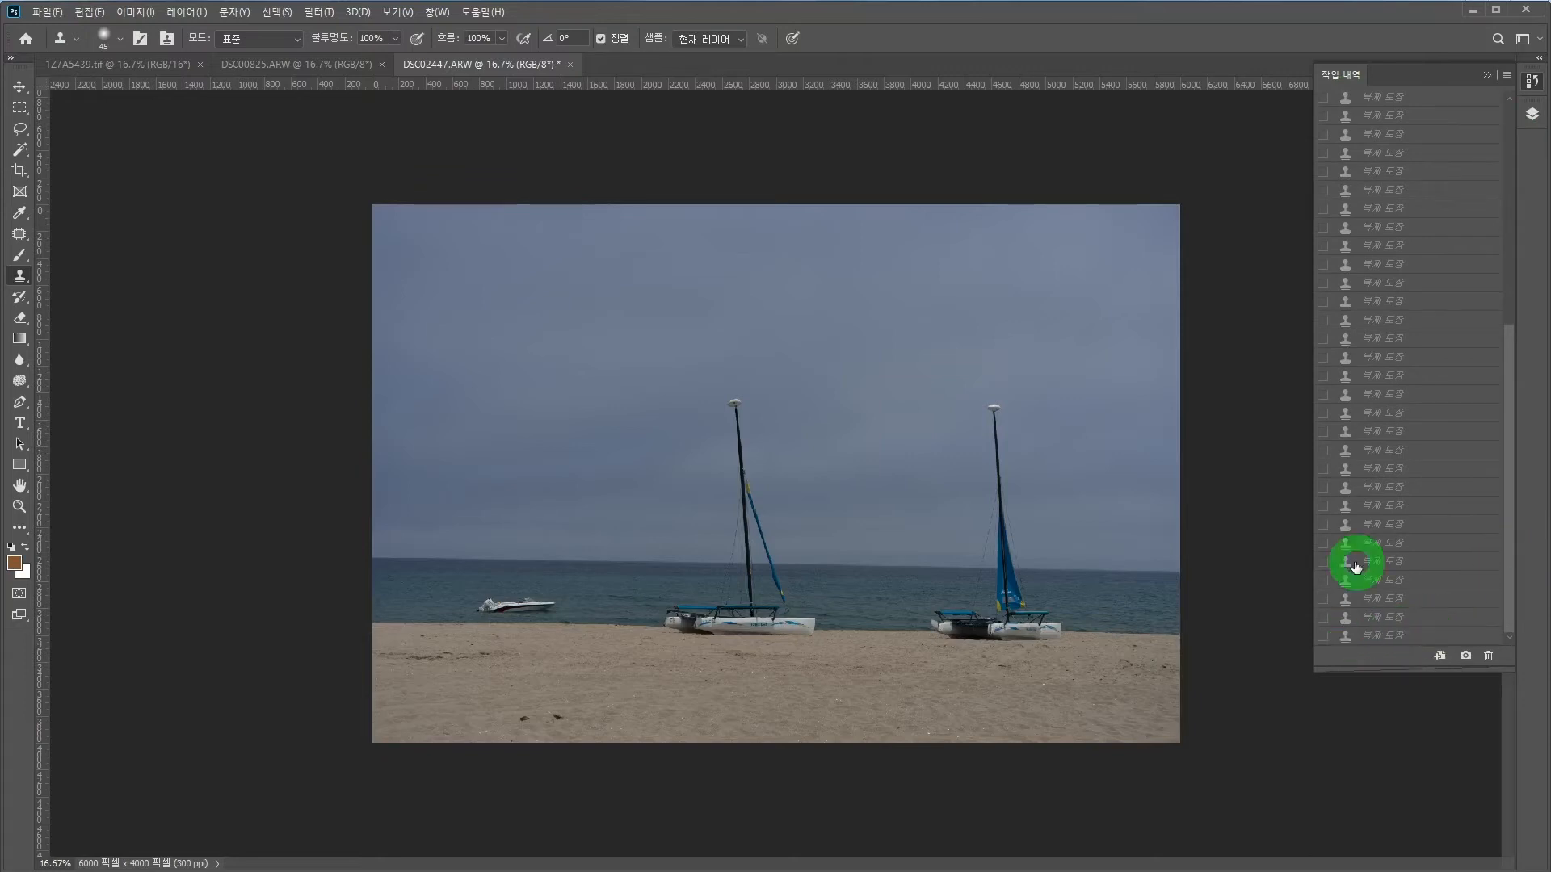
click(1378, 638)
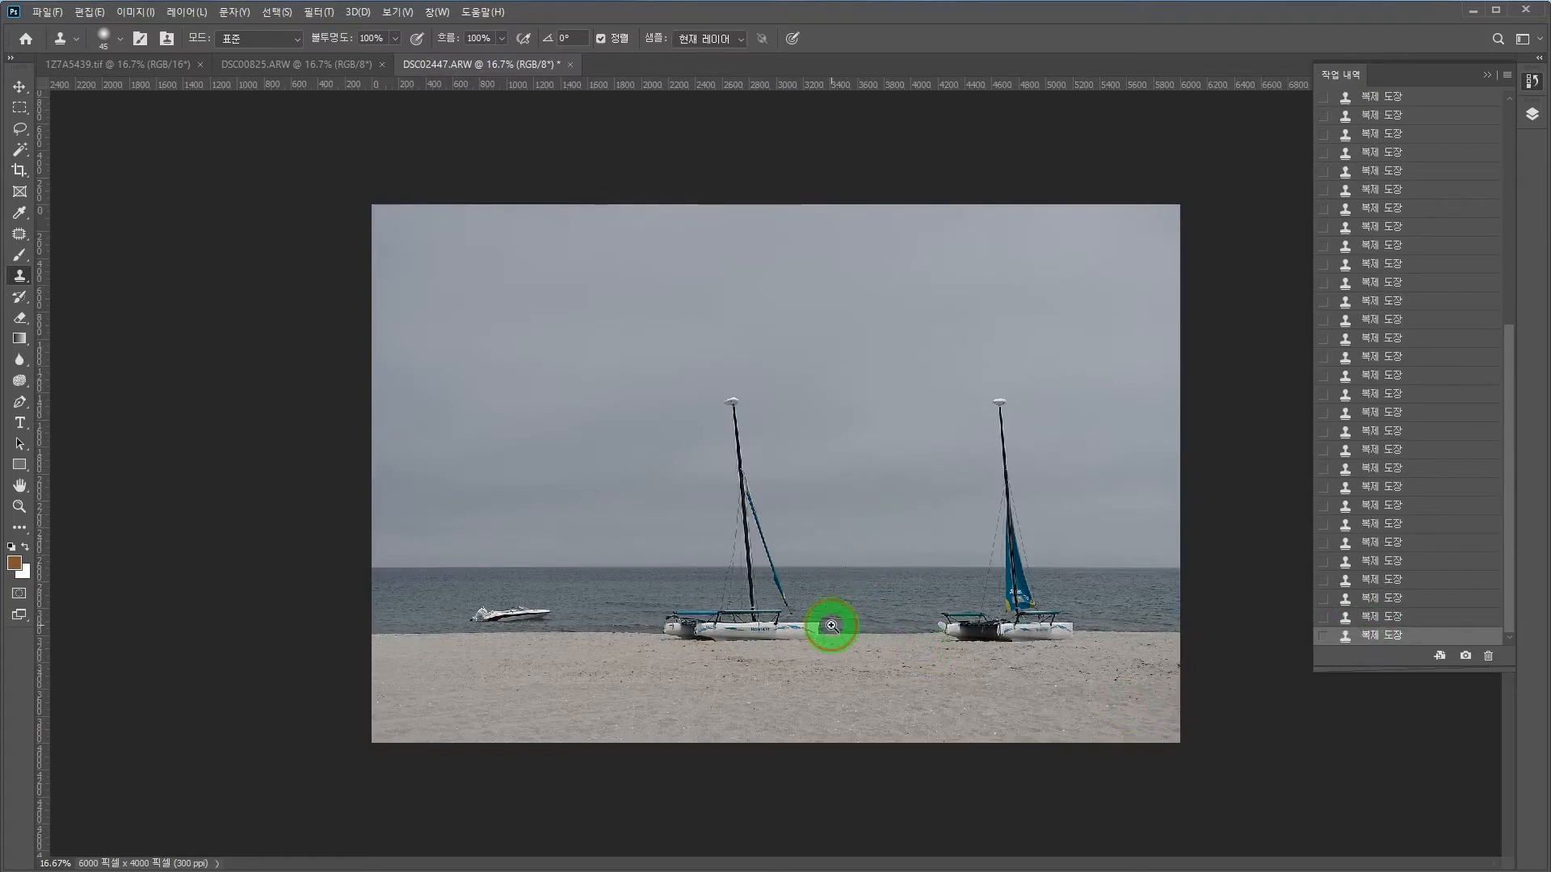
- Restore colour to the photo with a Hue/Saturation adjustment, raising the master saturation to about +49, and apply it
ctrl+click(831, 626)
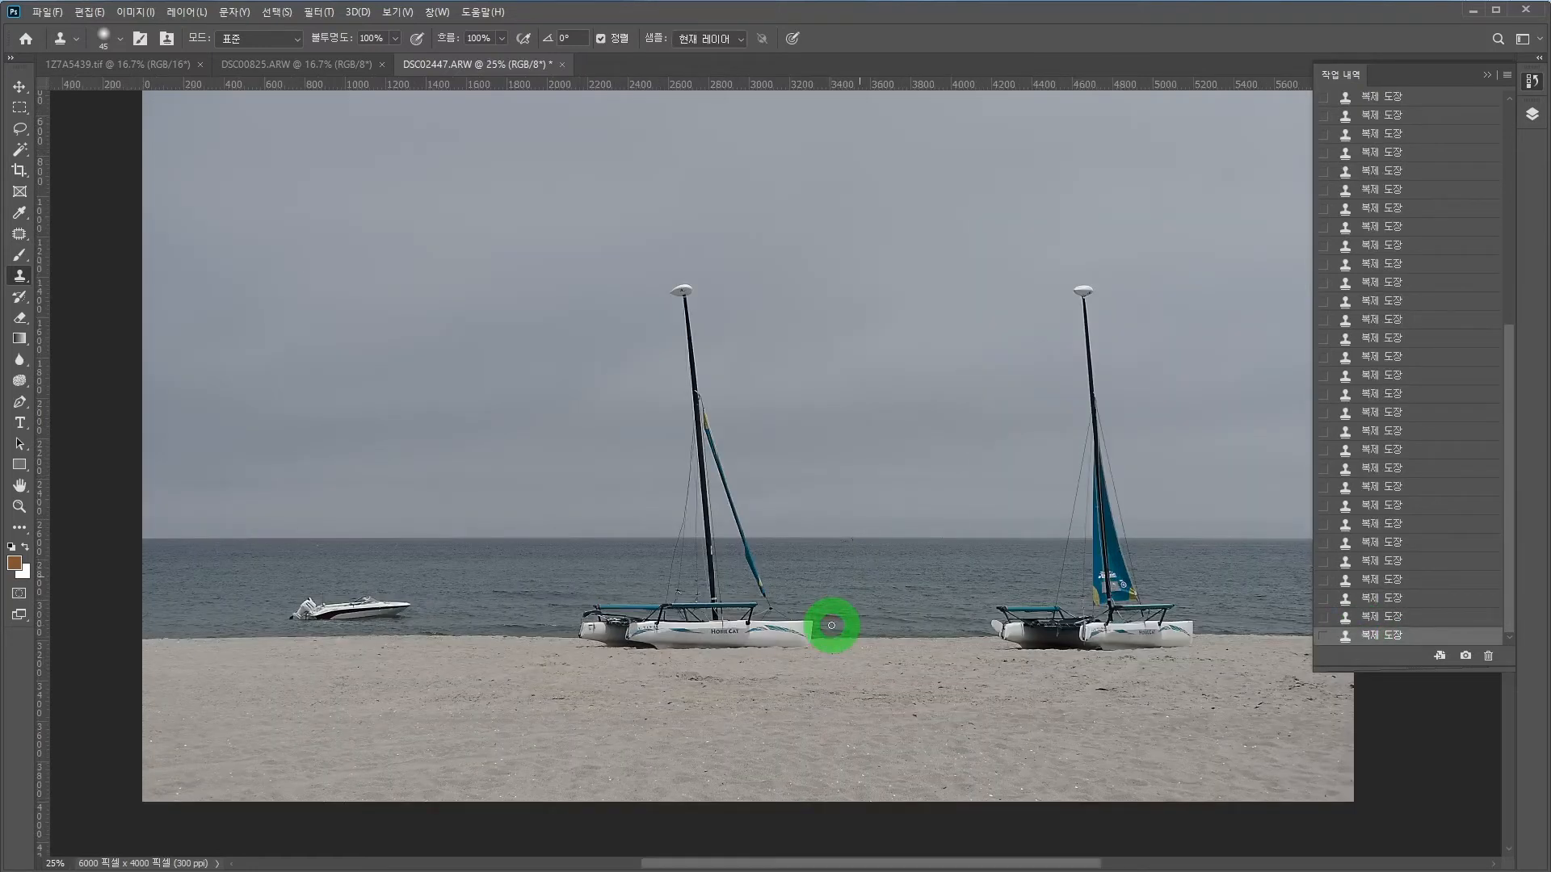
key(ctrl+u)
drag(903, 443, 942, 444)
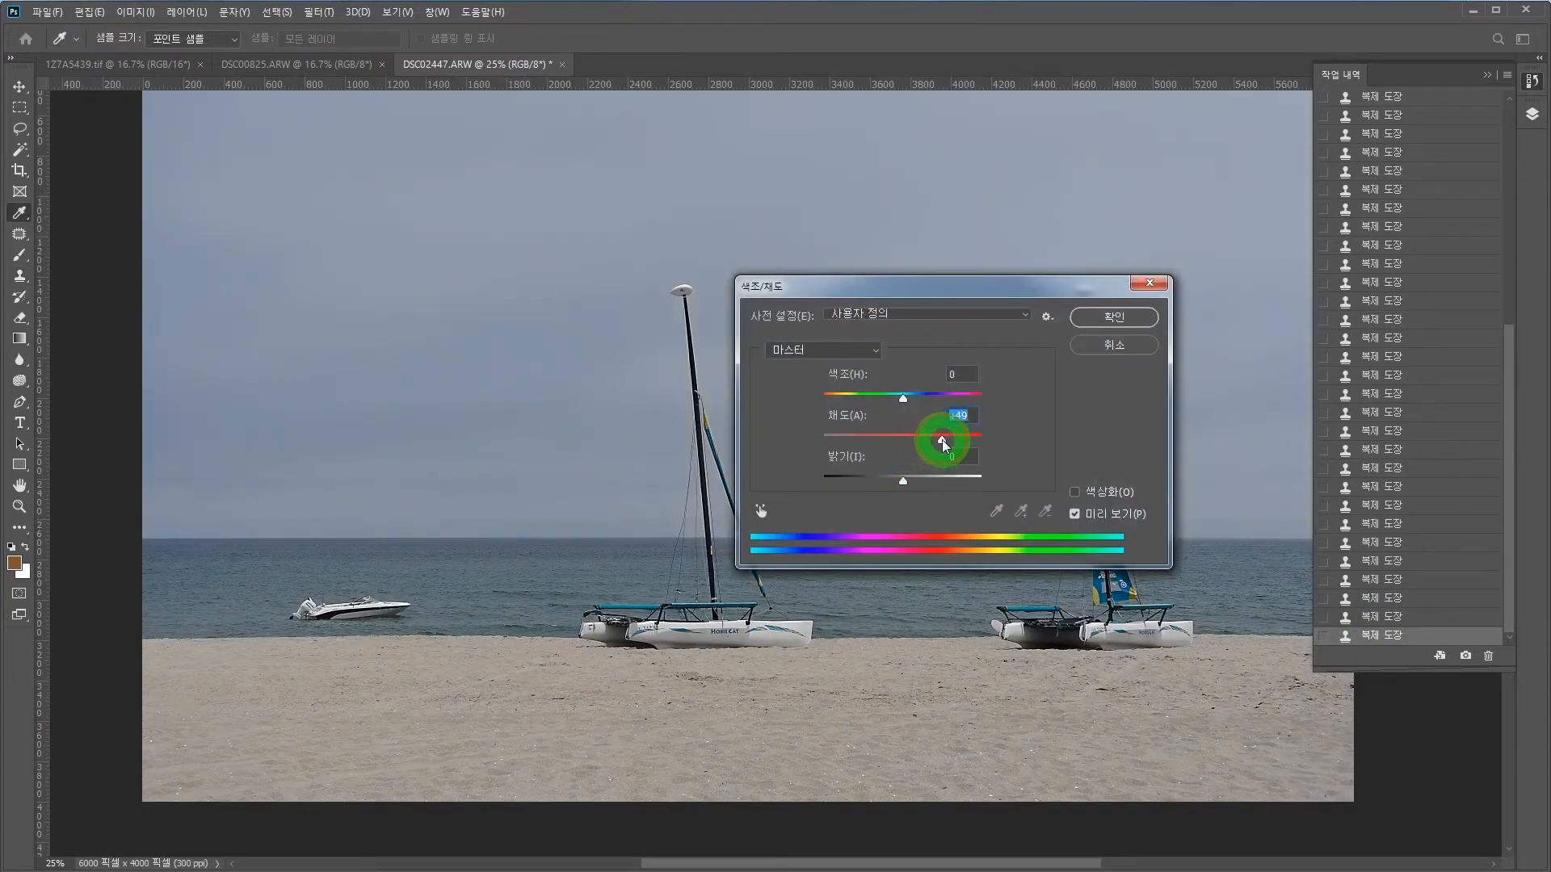
click(1103, 320)
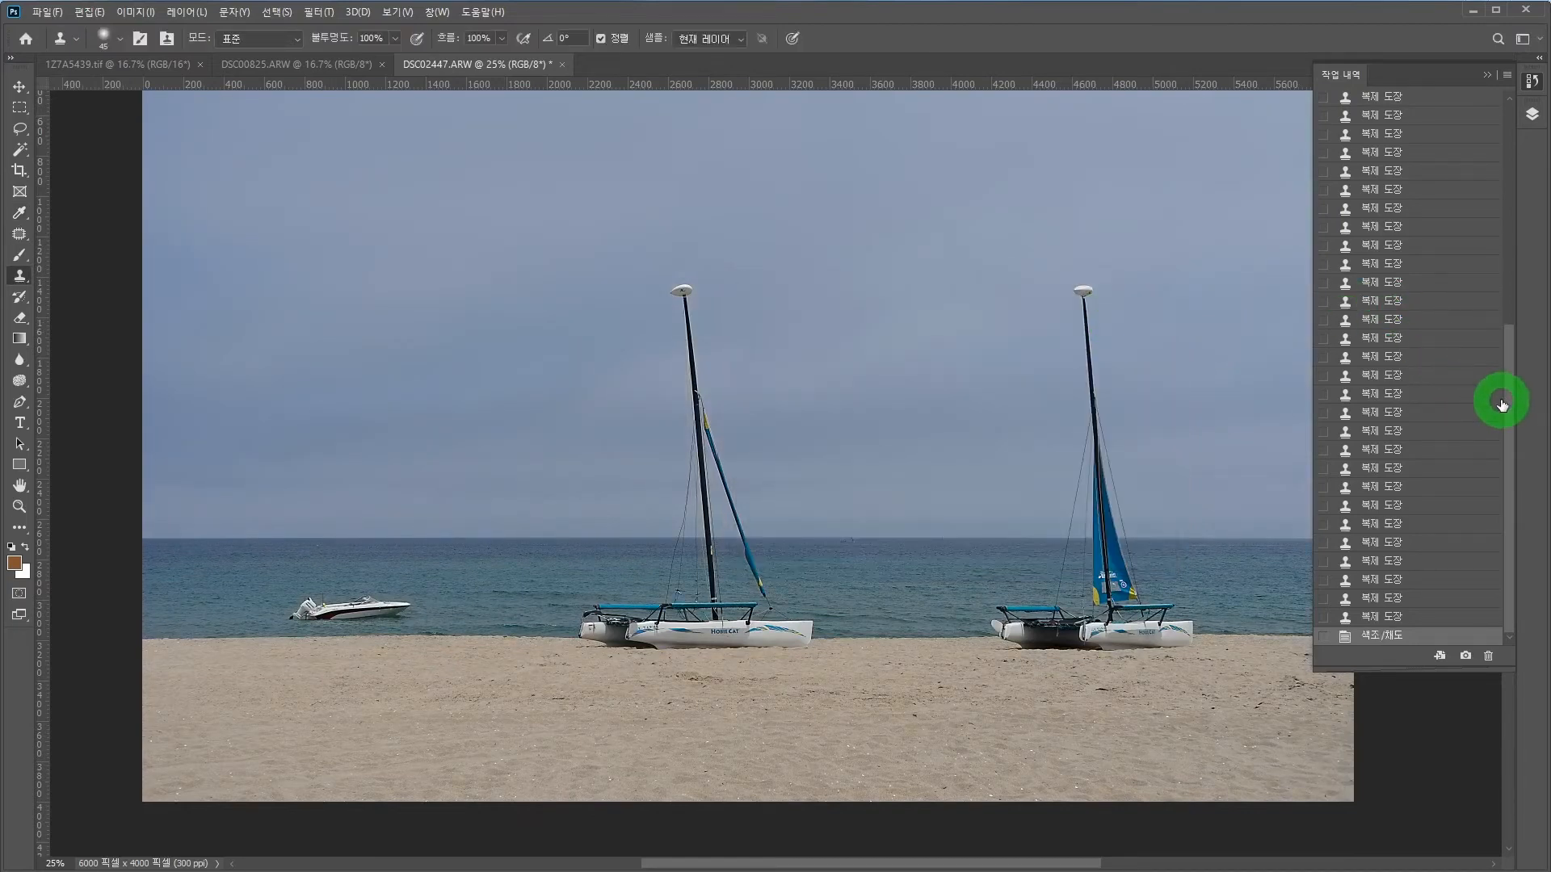
- Compare the recoloured photo with its original state in the history, ending on the Hue/Saturation state
key(ctrl+minus)
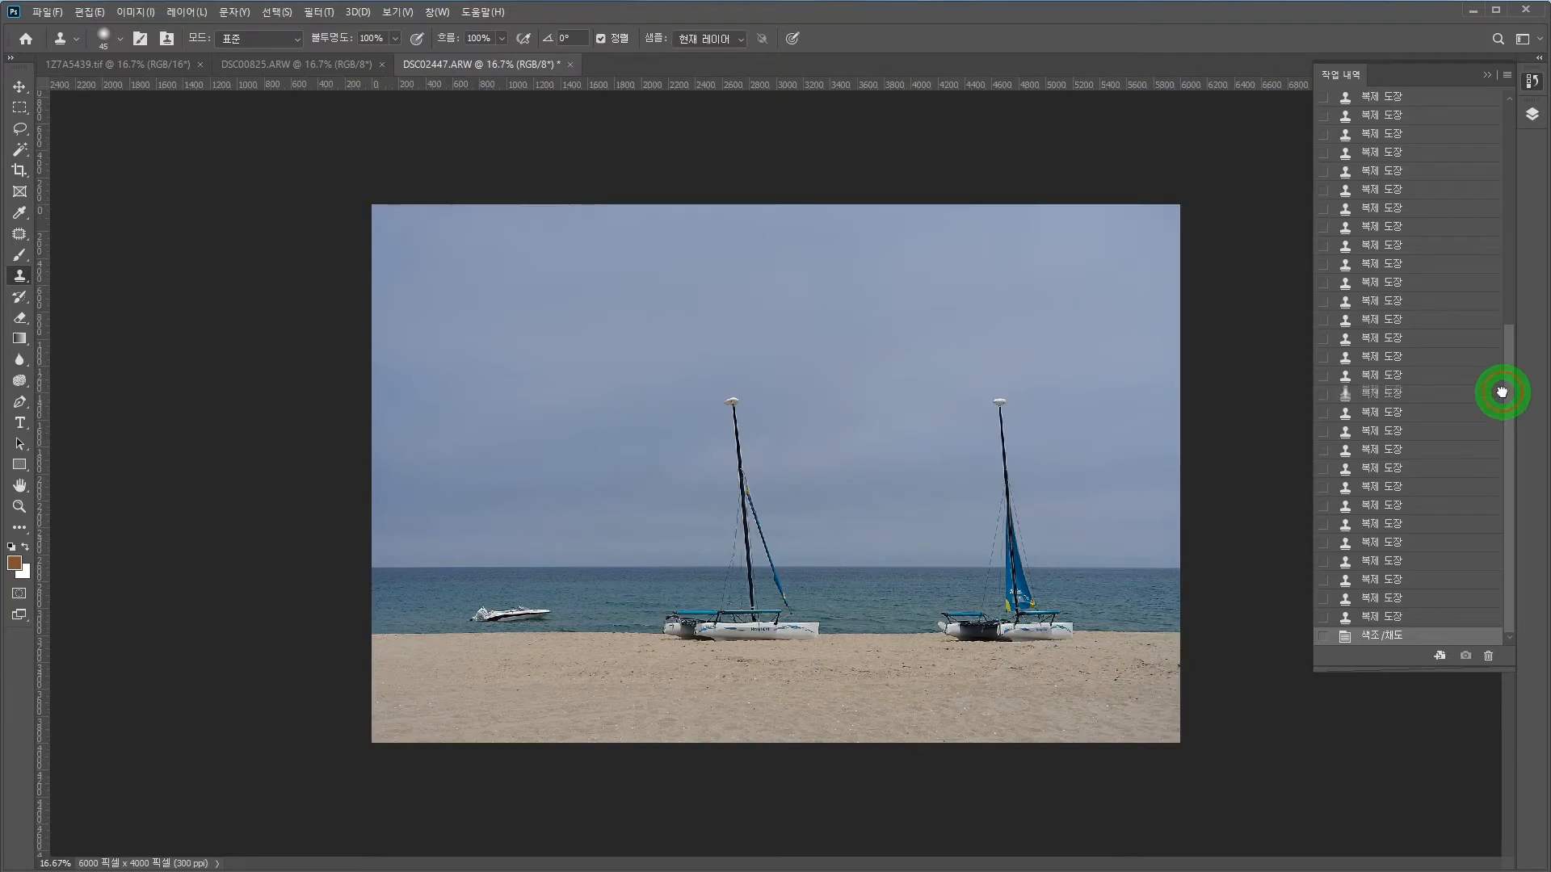
drag(1503, 363, 1513, 114)
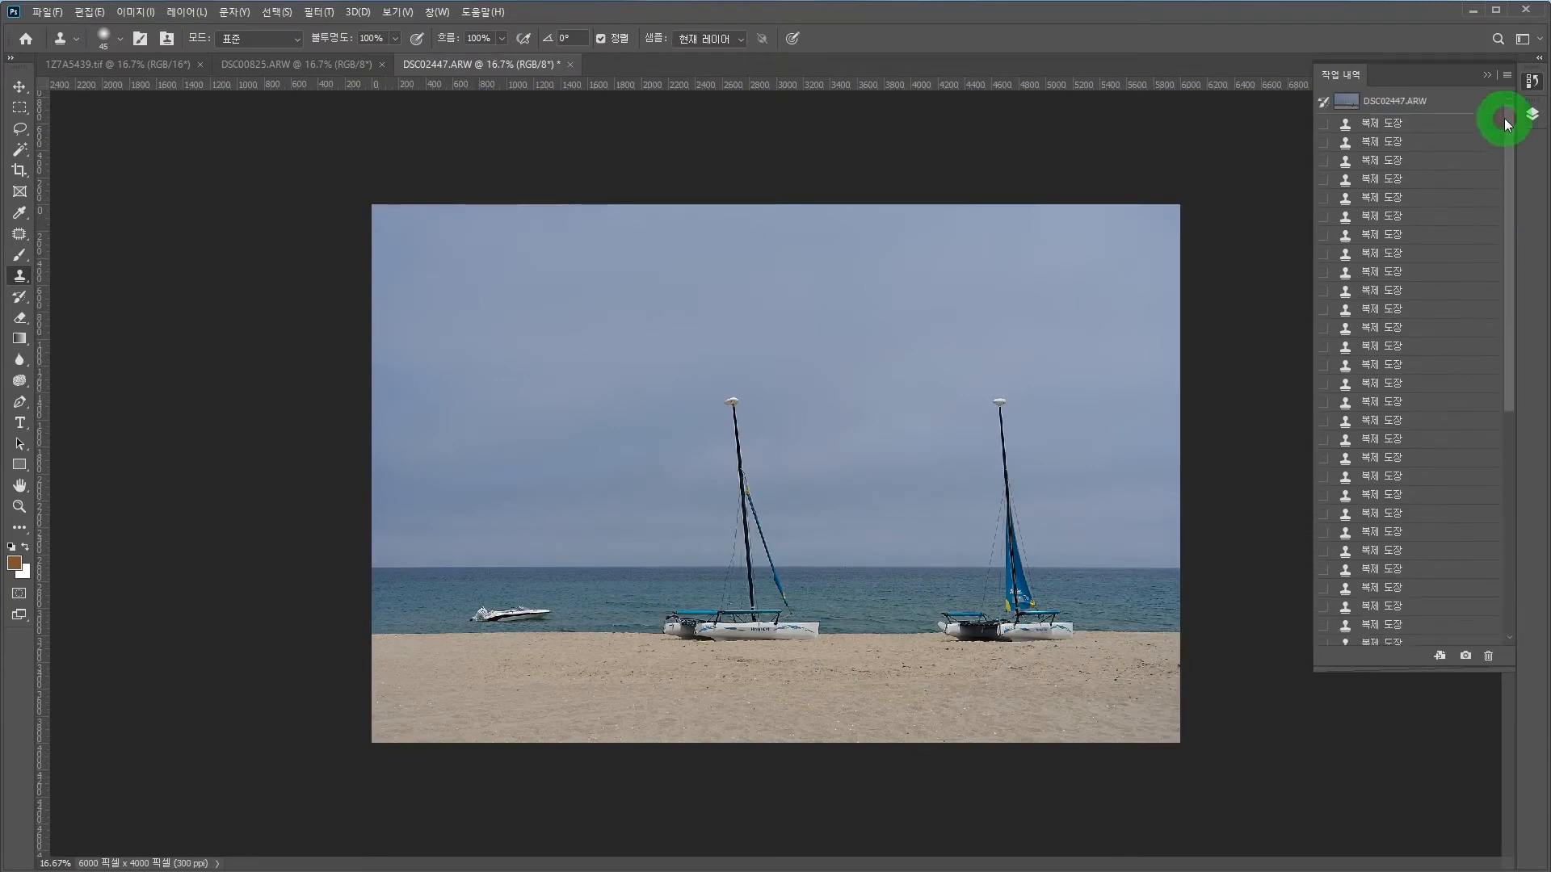
click(1418, 103)
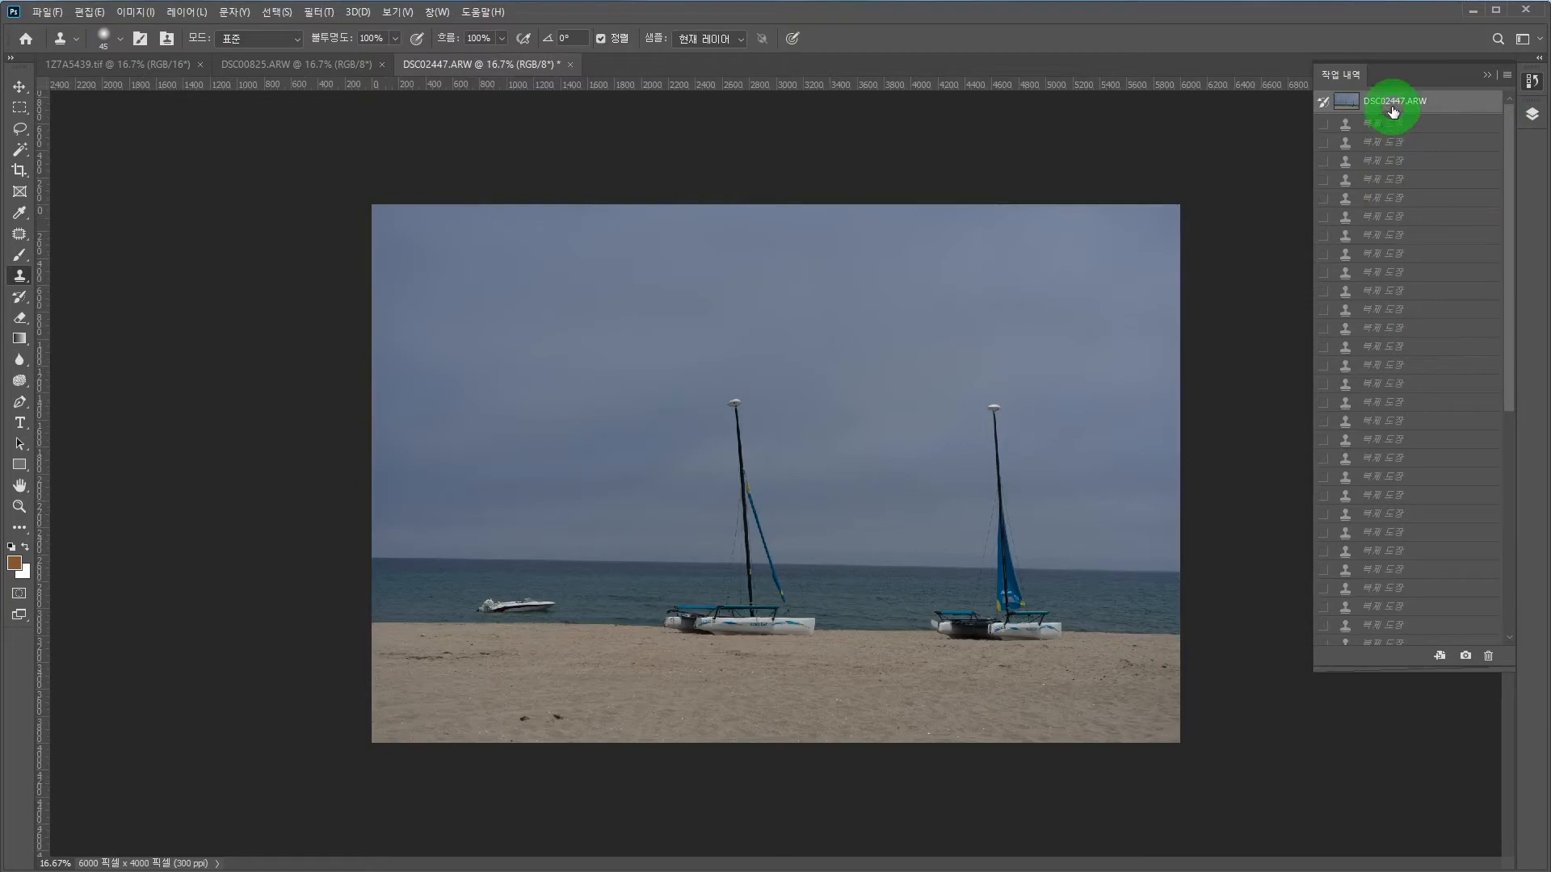
drag(1504, 139, 1514, 104)
drag(1510, 187, 1509, 485)
click(1410, 636)
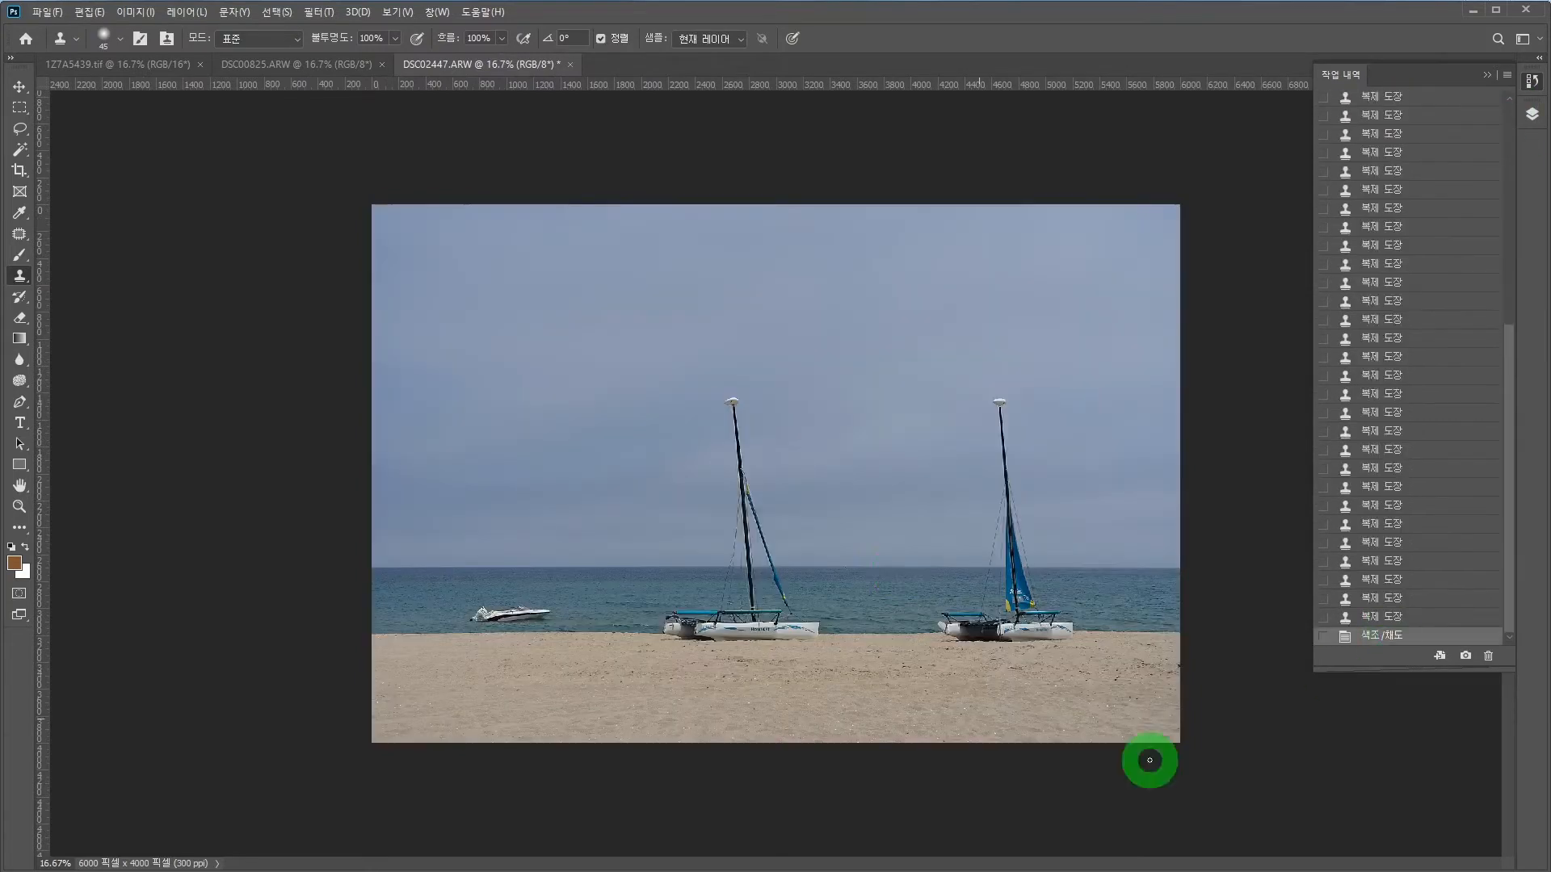
- Switch to the waterfall photo DSC00825.ARW and examine it at different magnifications
click(814, 505)
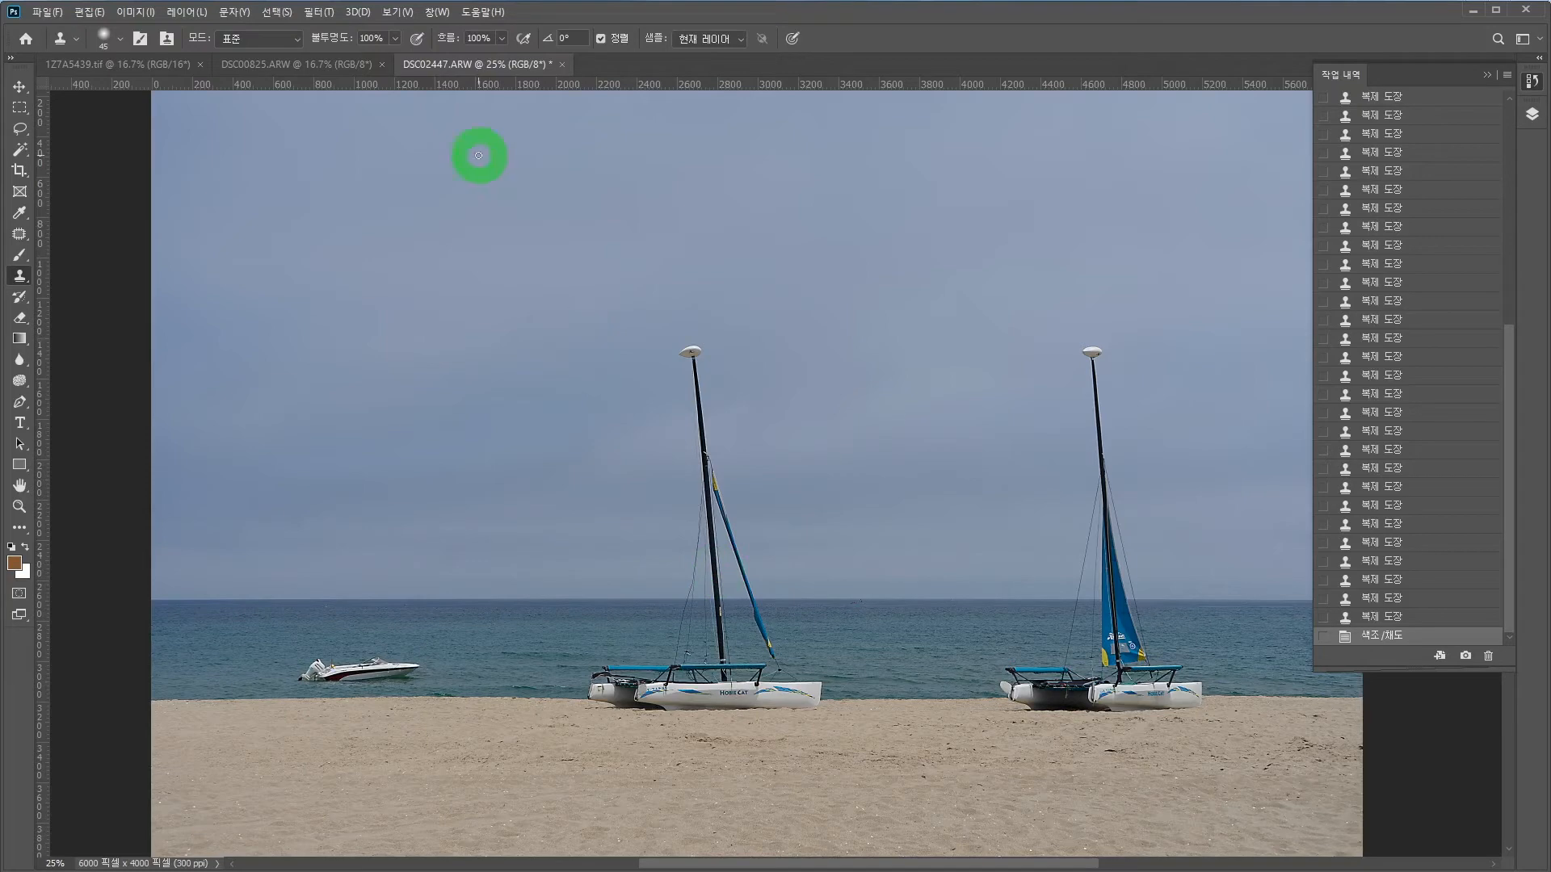
click(311, 67)
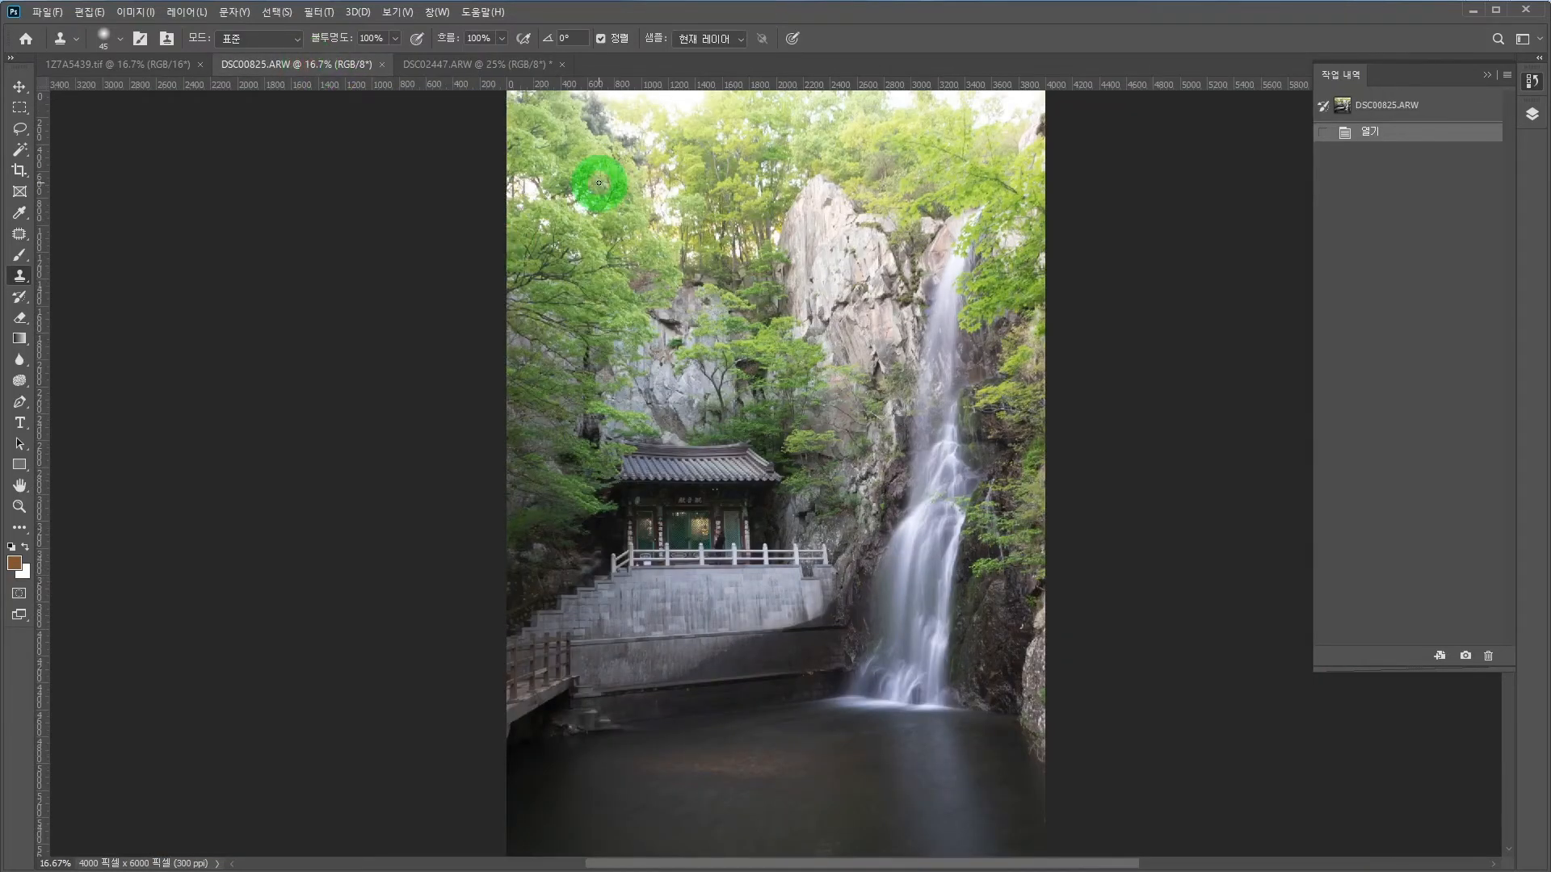
key(ctrl+minus)
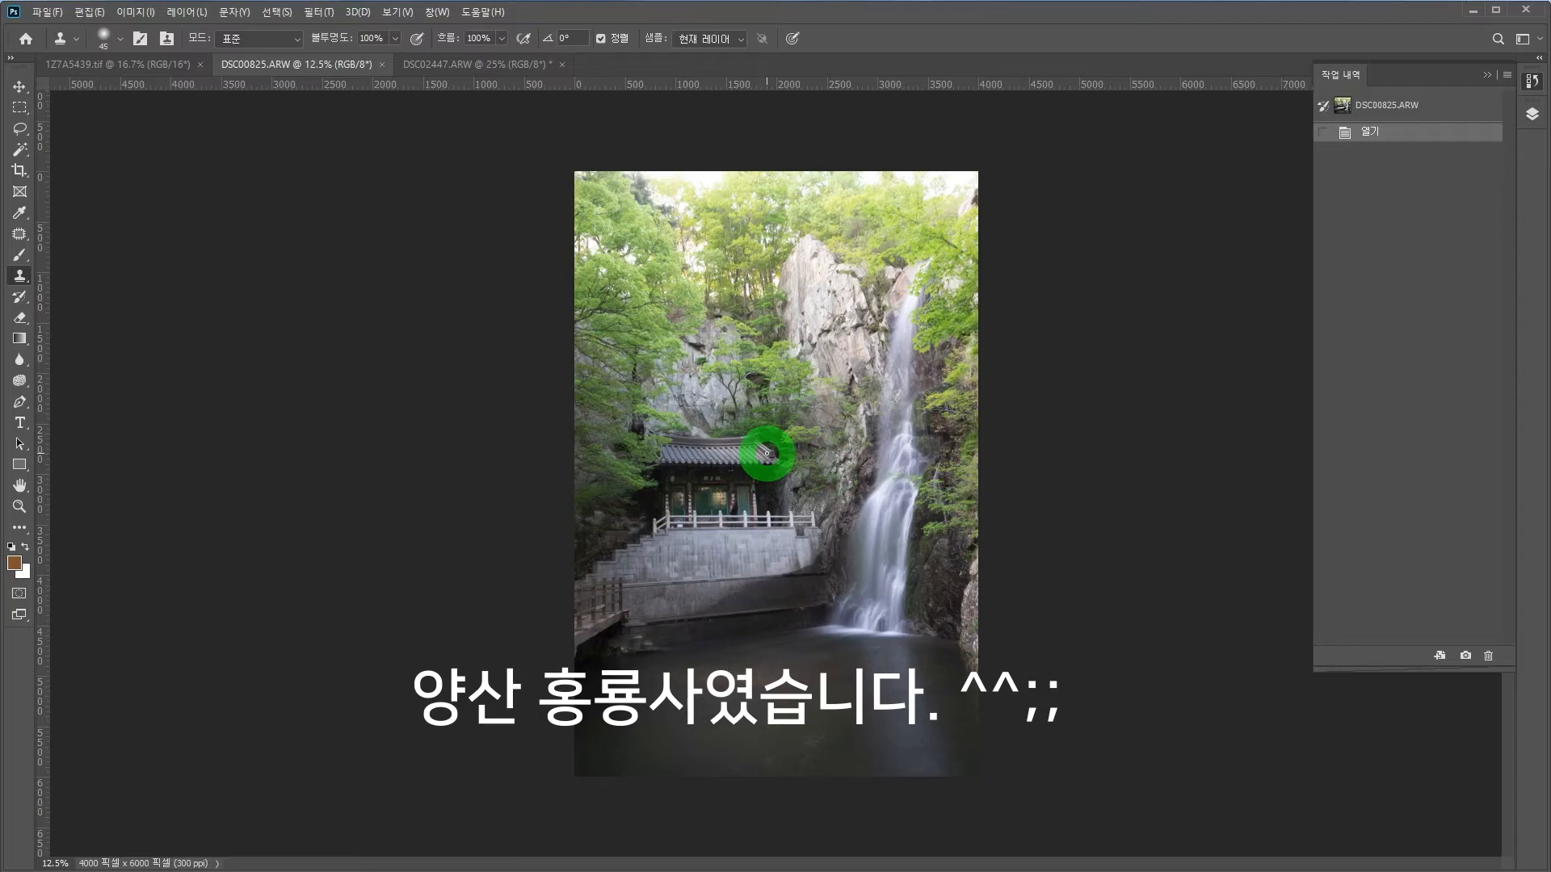
scroll(775, 561, up, 1)
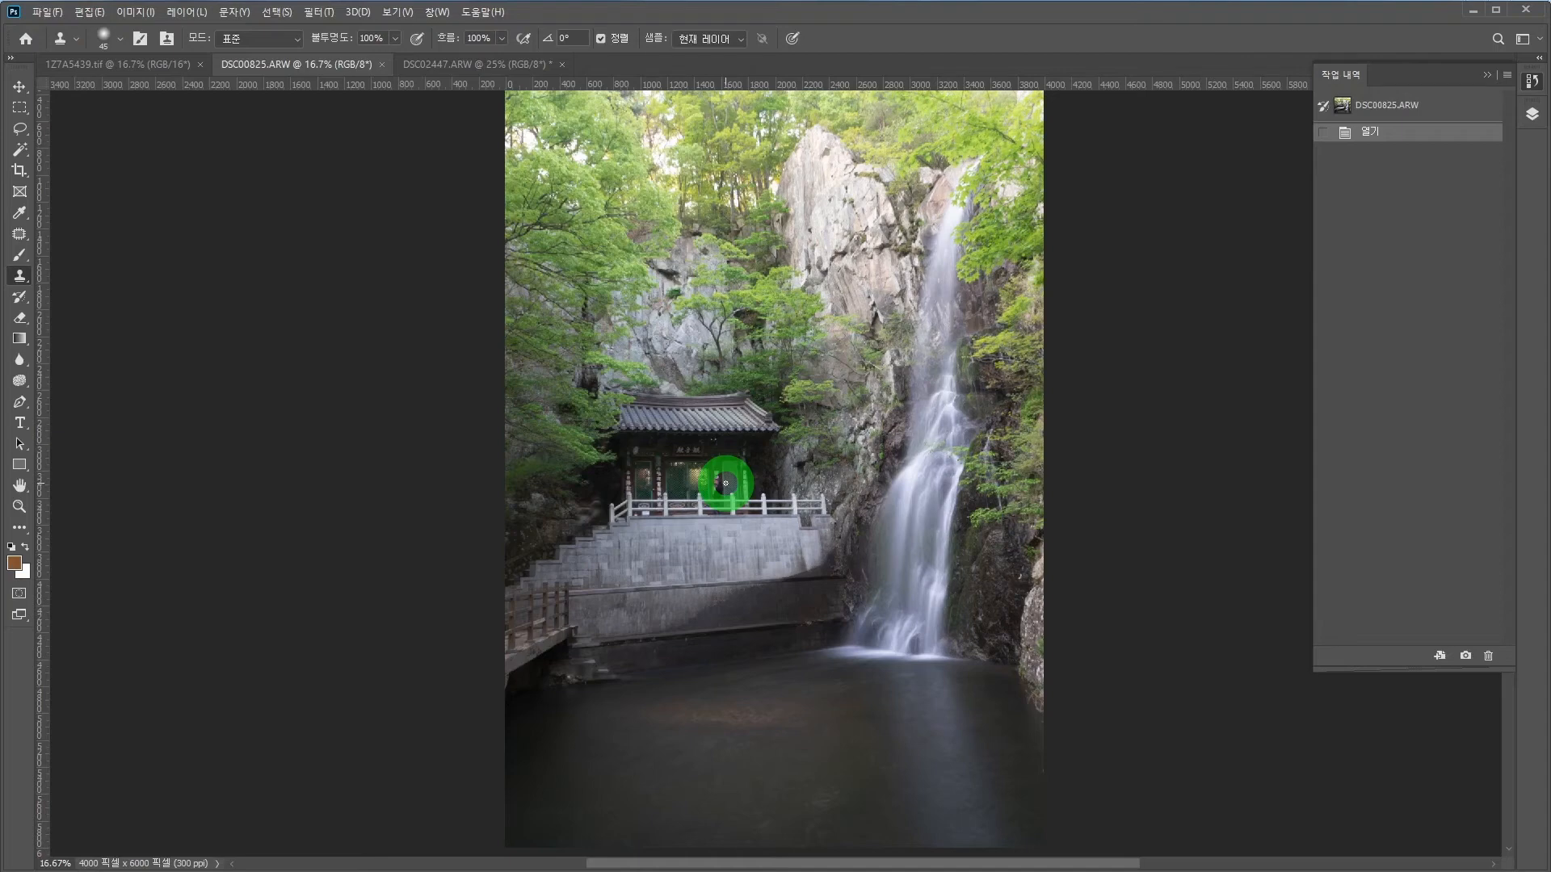
- Switch to the sunset photo 1Z7A5439.tif and set the Magic Wand tolerance to 80
click(146, 65)
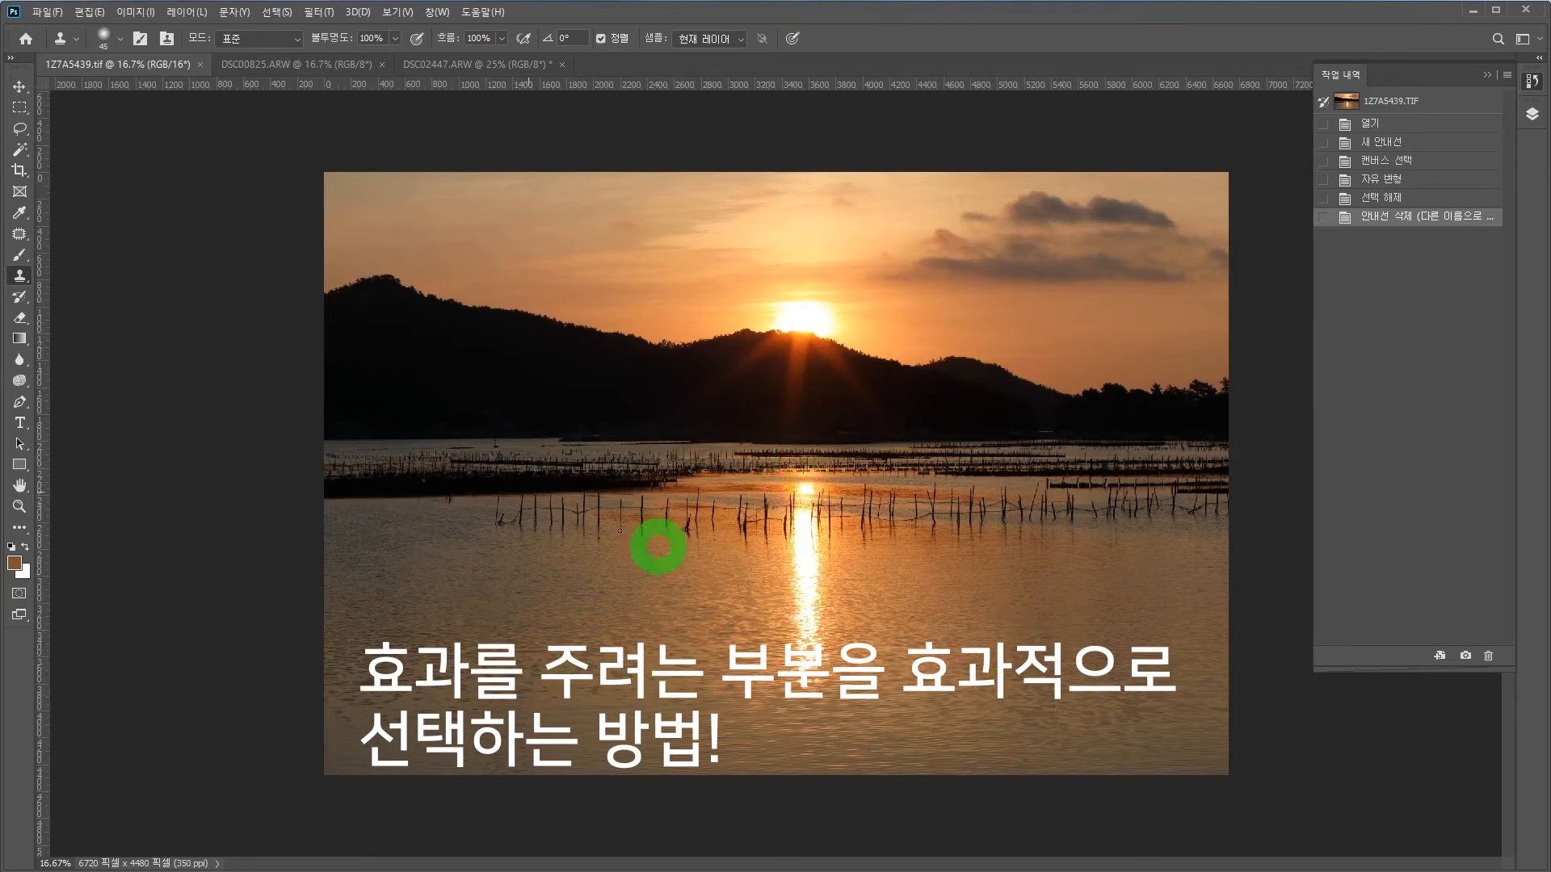
click(23, 150)
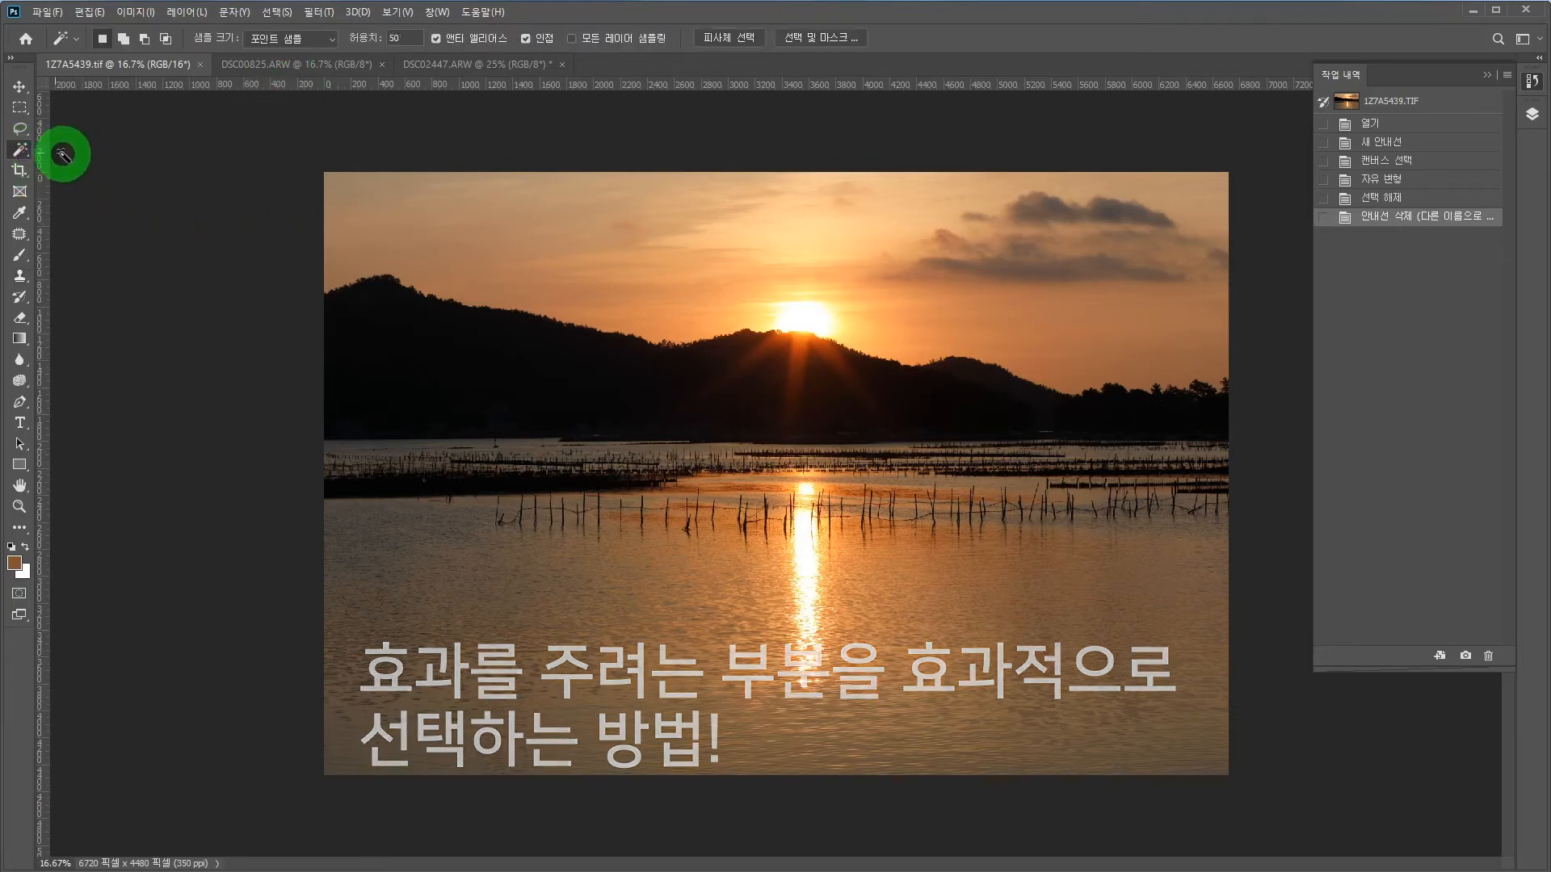
click(400, 38)
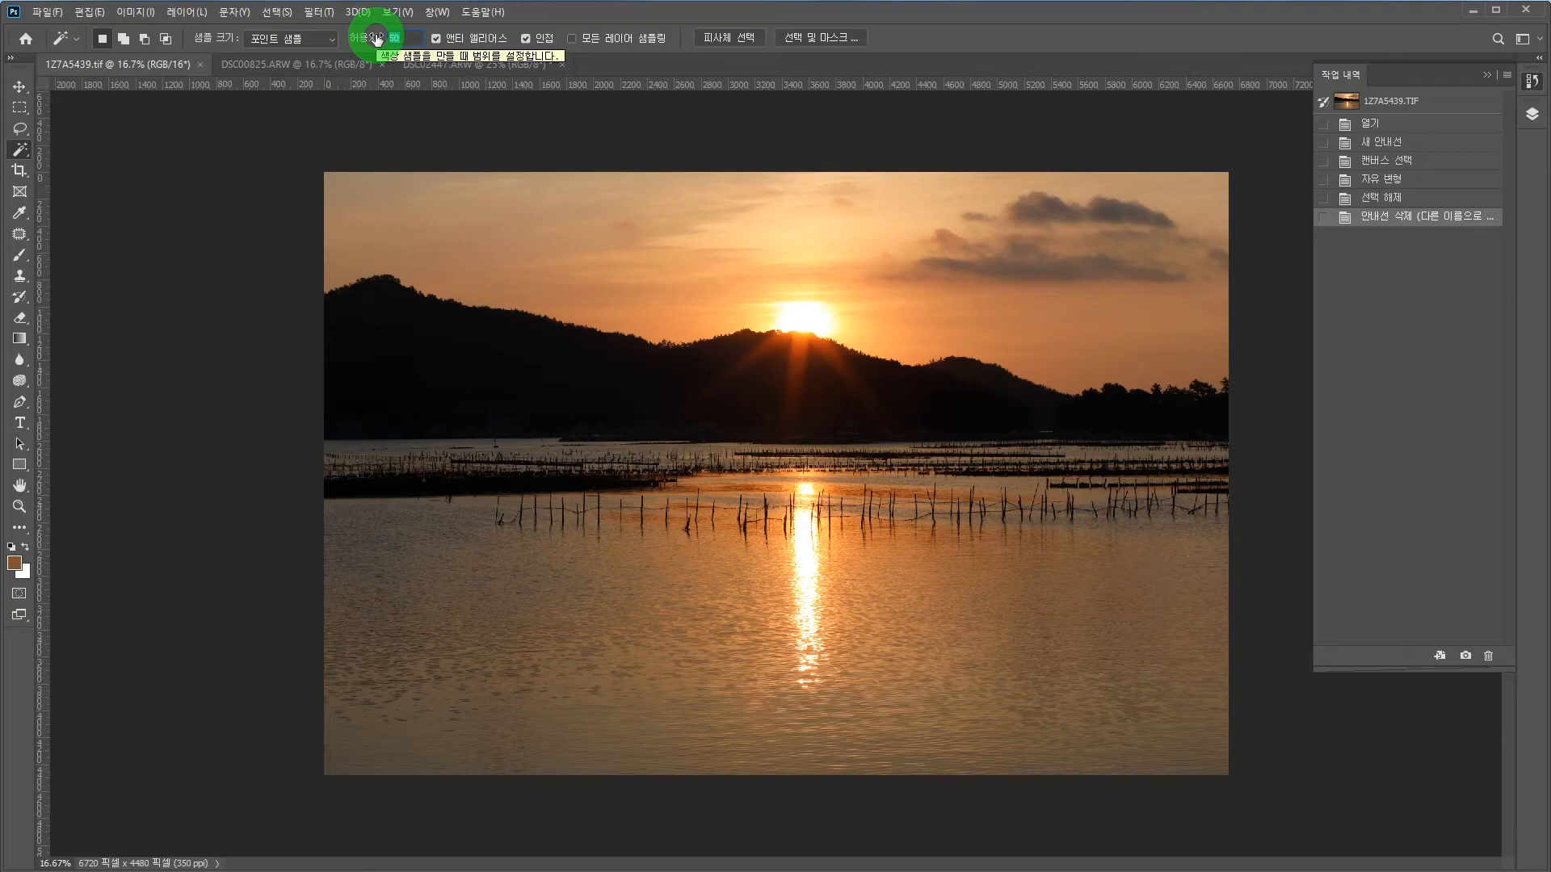
text(히)
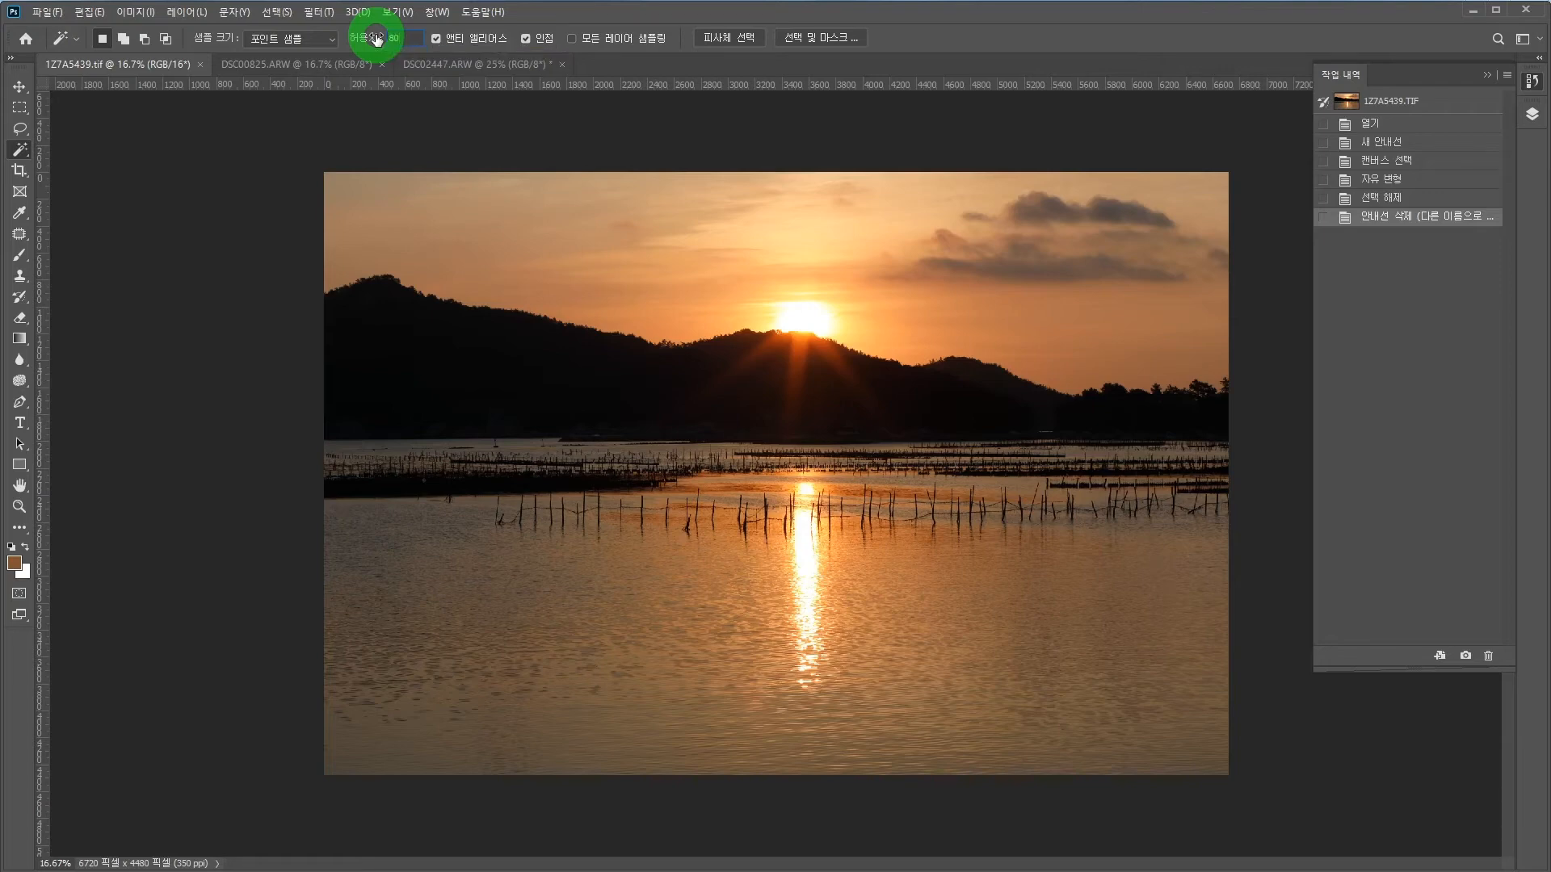
- Select the water with the Magic Wand at tolerance 80, adding the sun's reflection and the dark shoreline strip to the selection
click(662, 600)
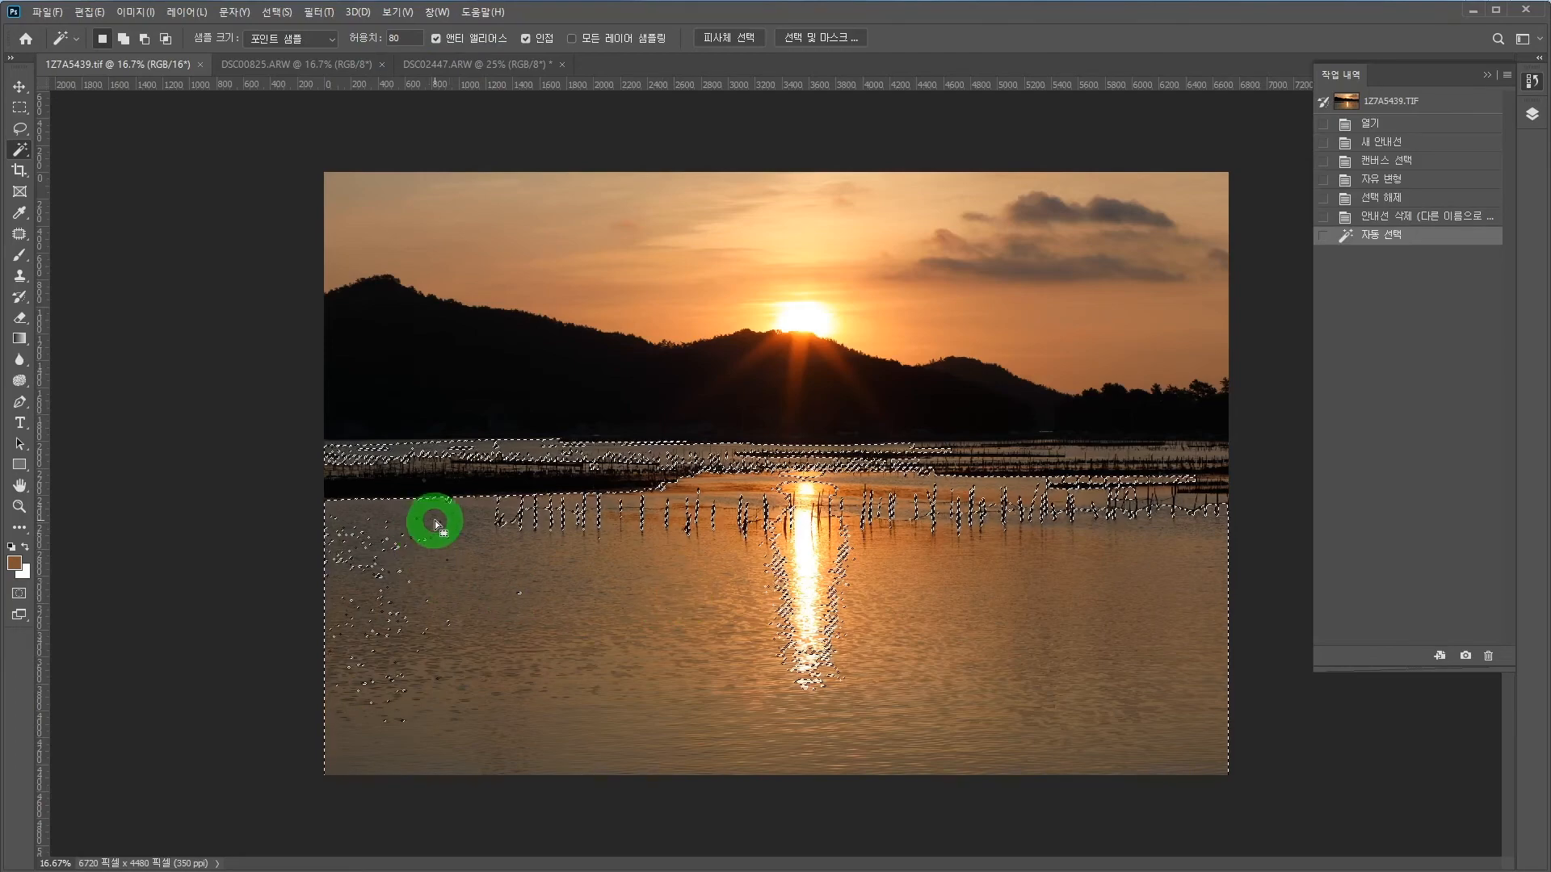
shift+click(817, 570)
shift+click(806, 601)
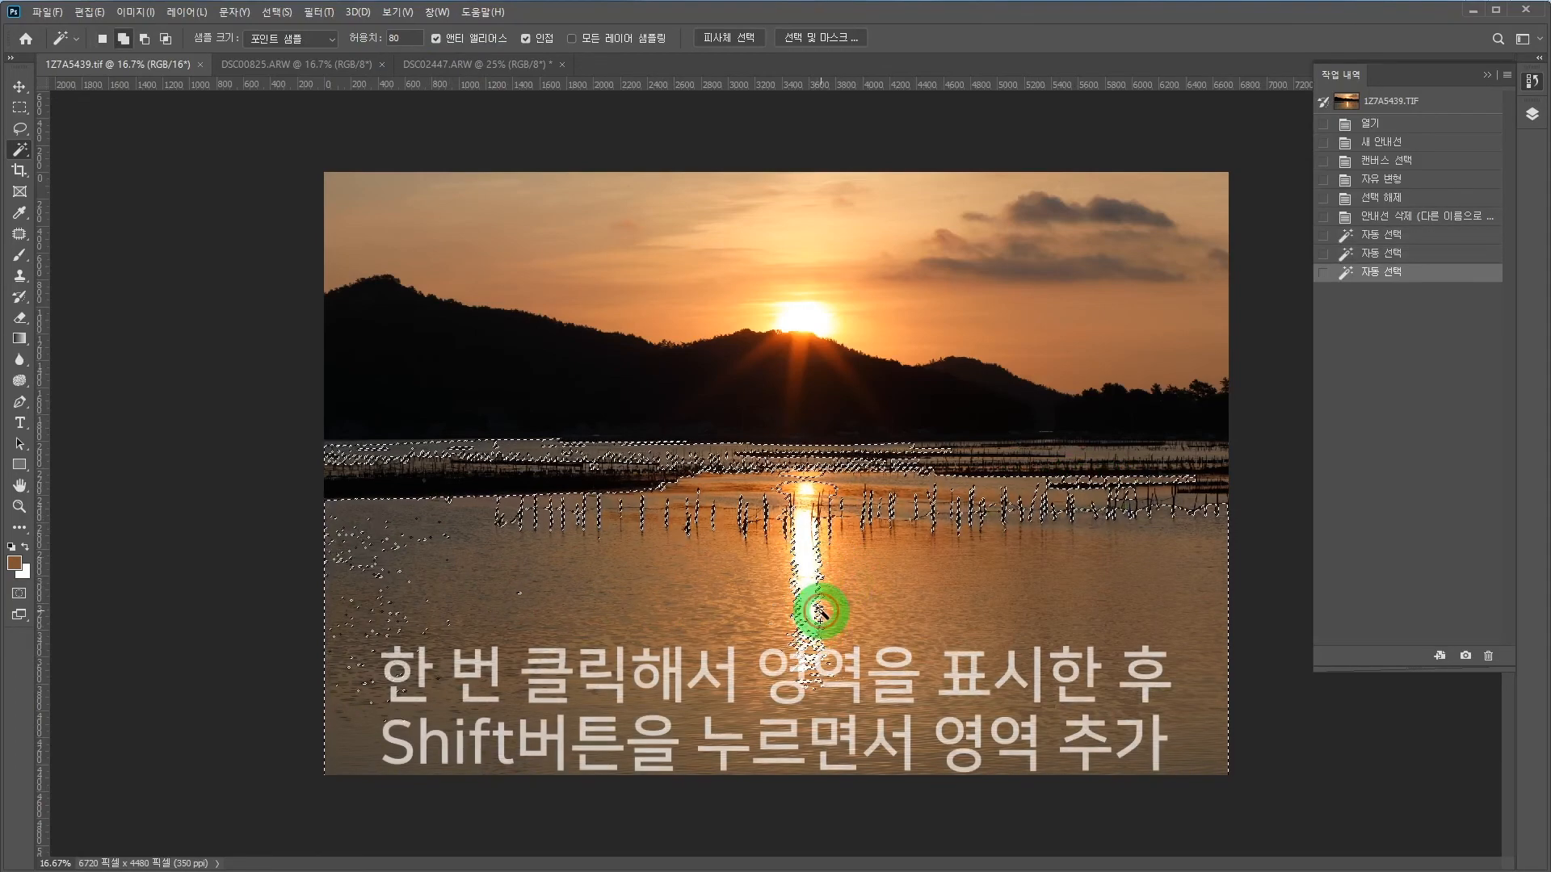
shift+click(802, 612)
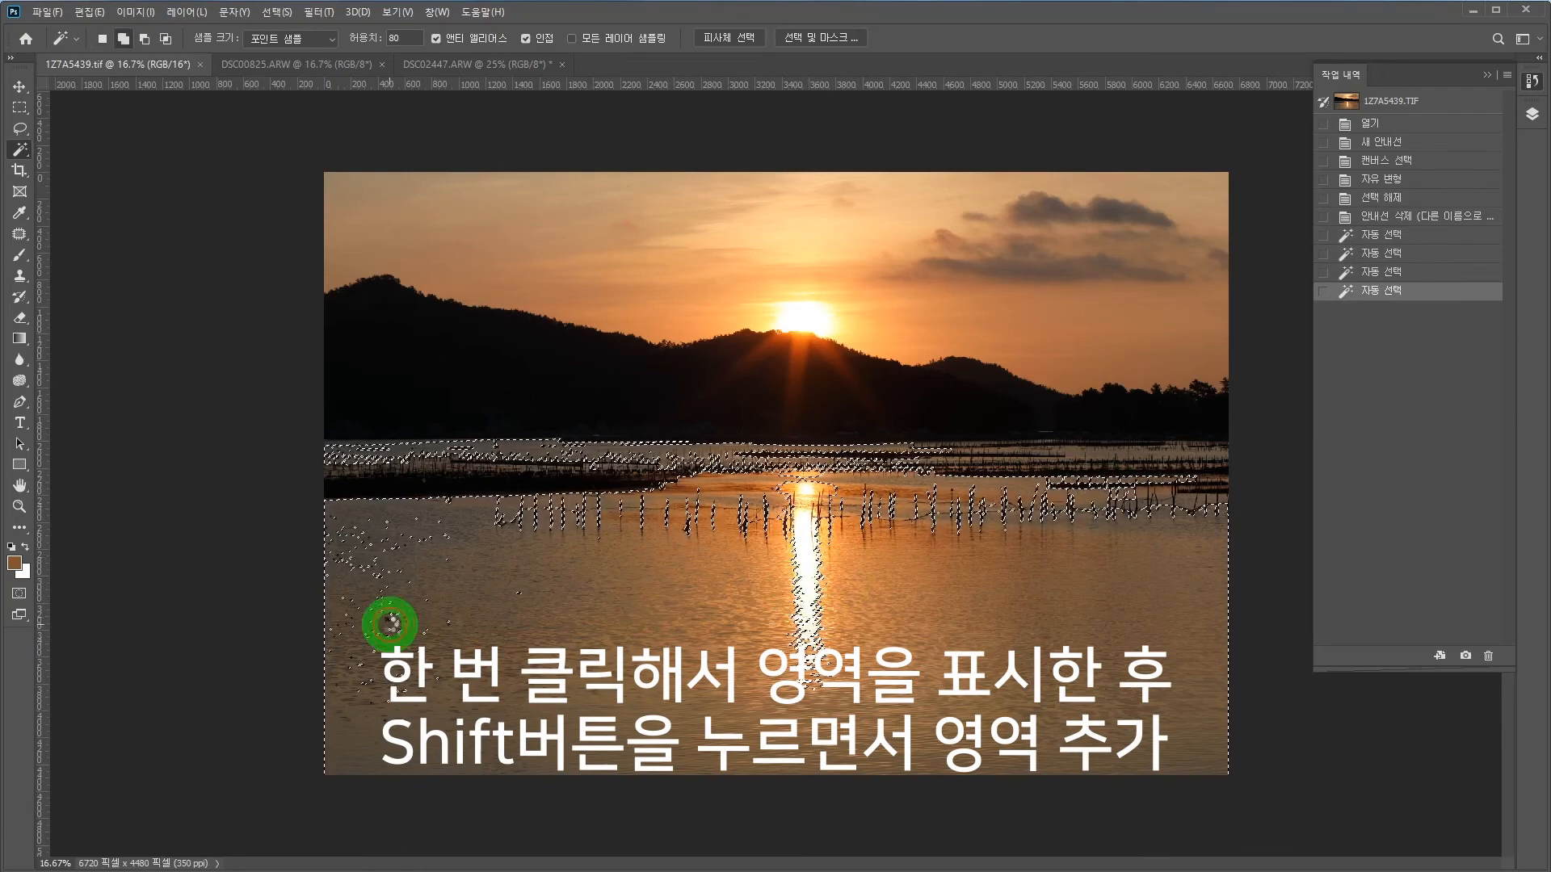
shift+click(442, 491)
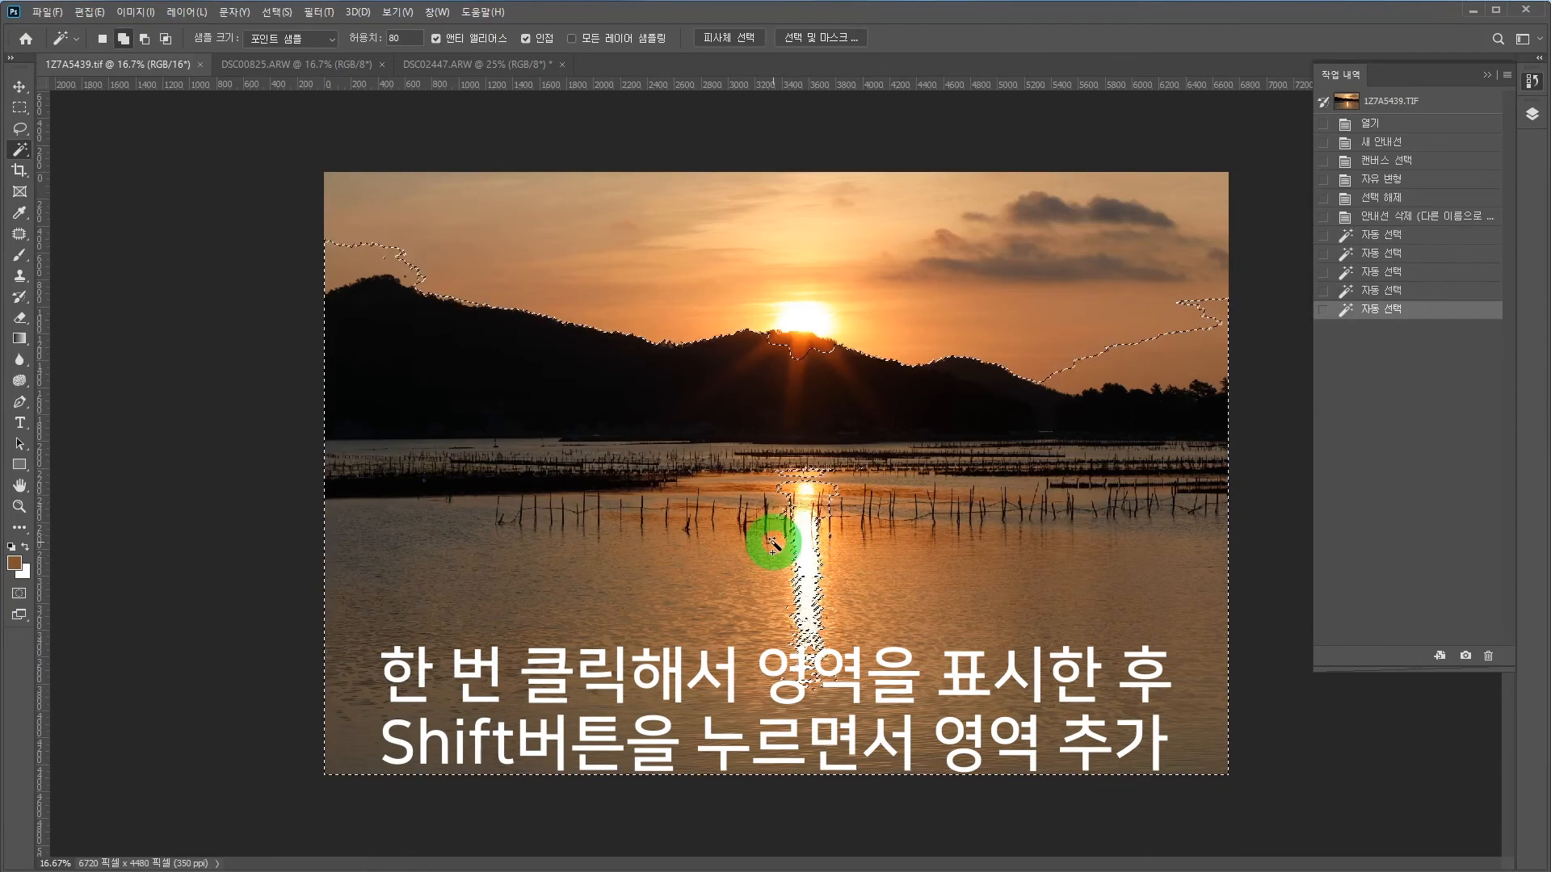
shift+click(802, 495)
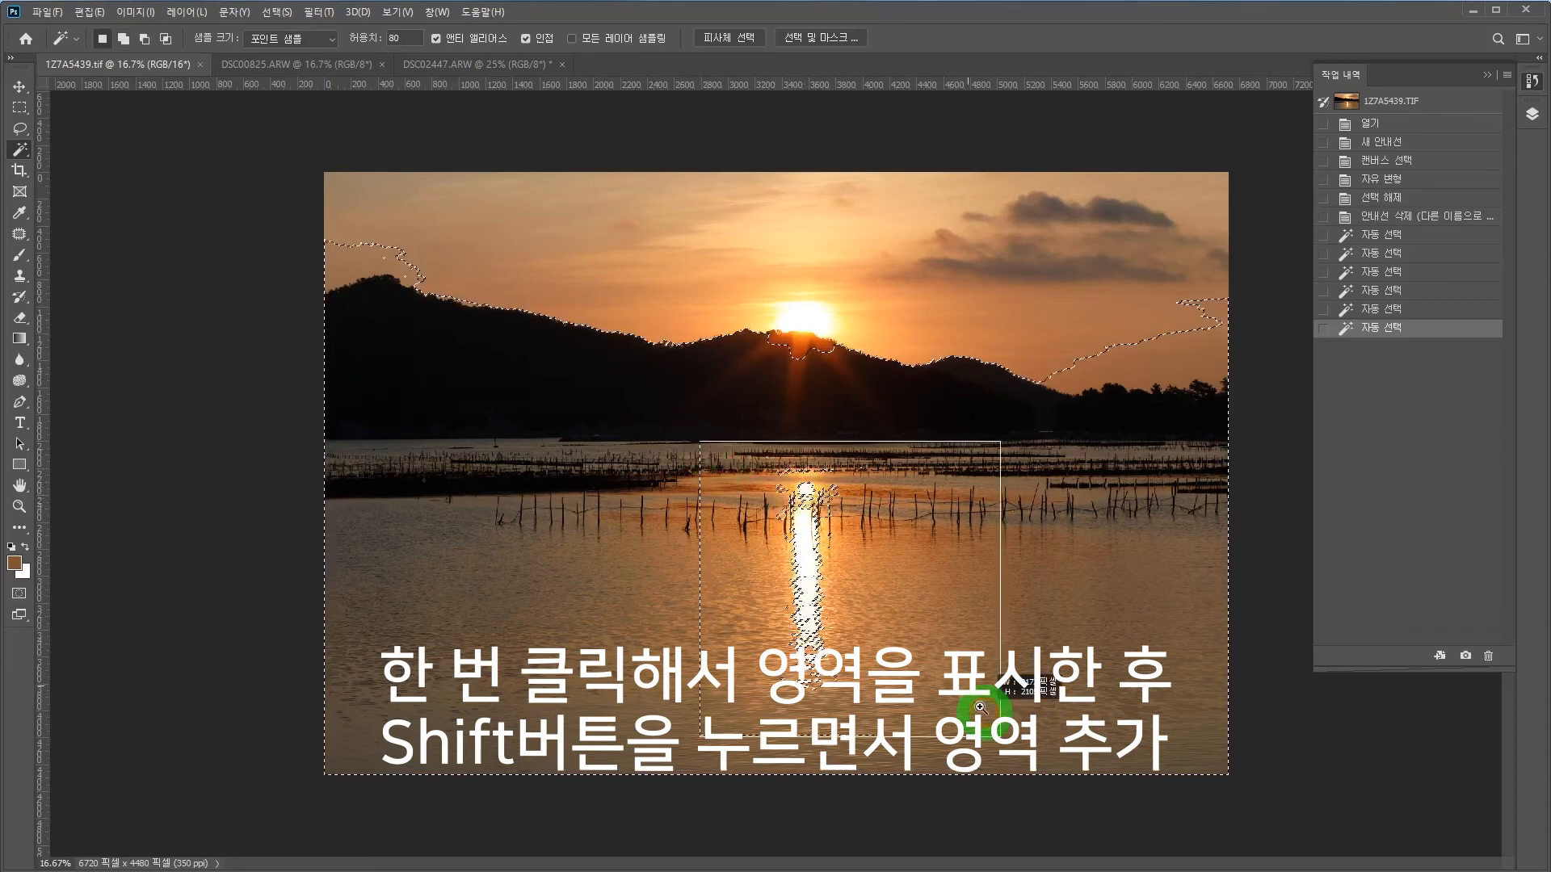
- Add the leftover bright patches along the sun's reflection to the water selection with the Magic Wand
scroll(942, 598, up, 3)
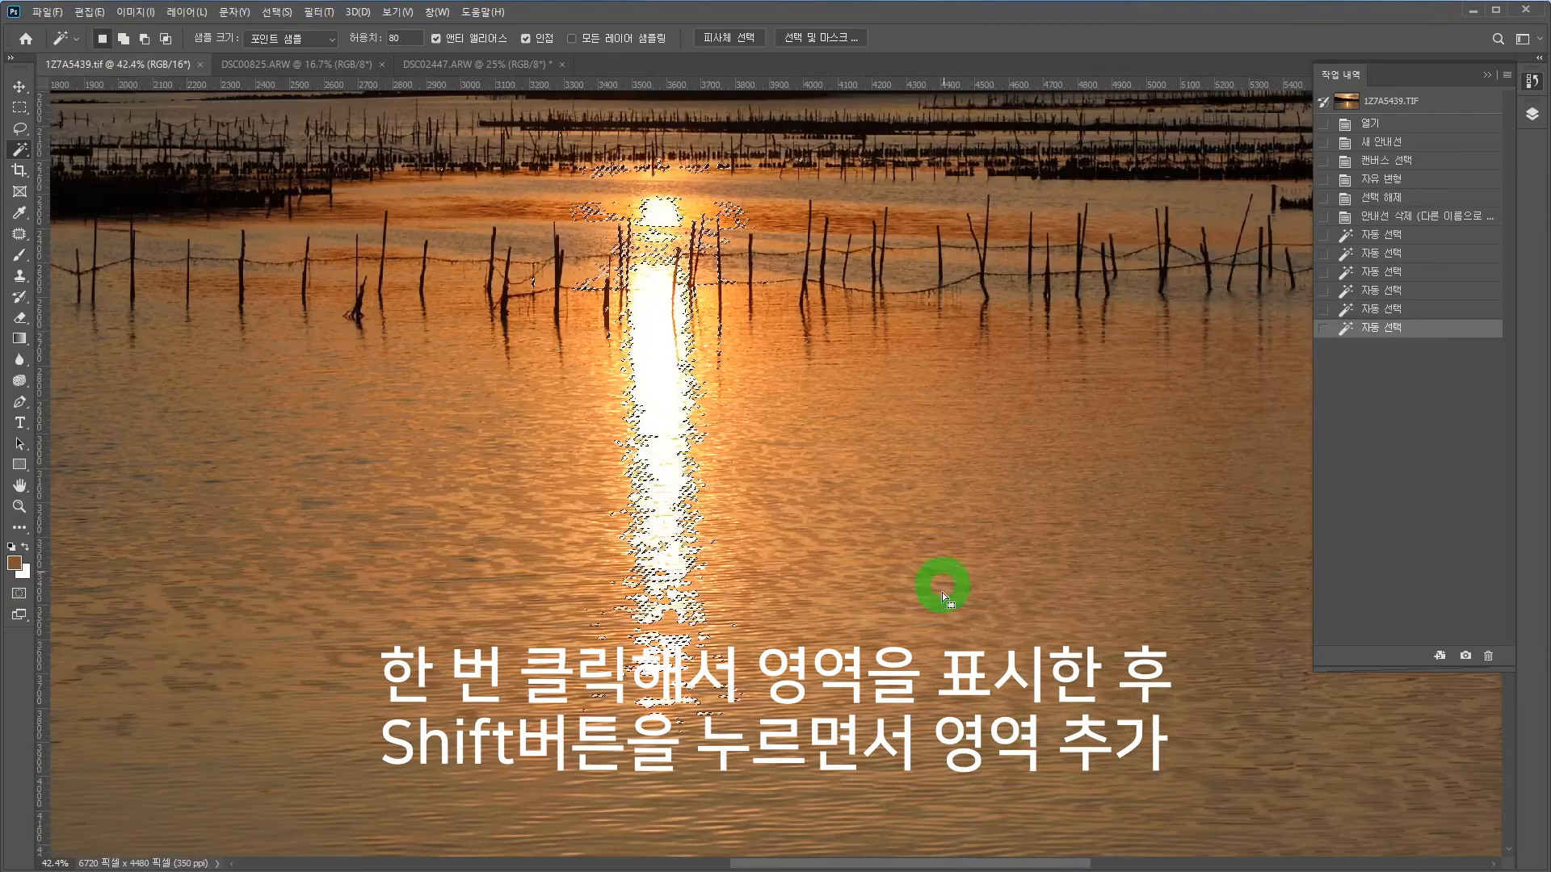
shift+click(675, 483)
shift+click(681, 610)
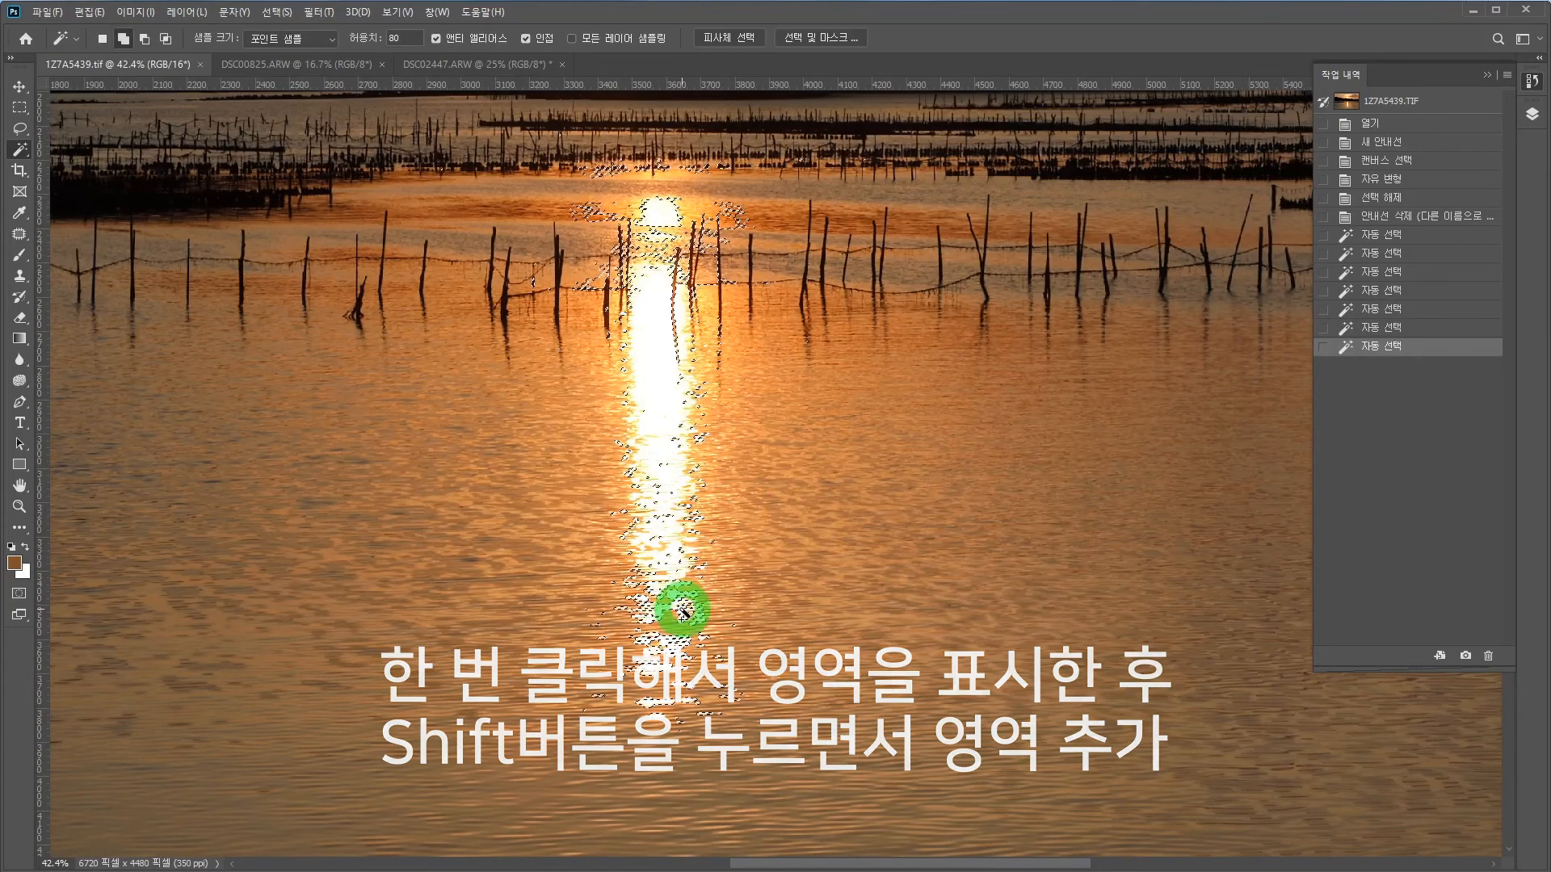
shift+click(668, 220)
click(599, 219)
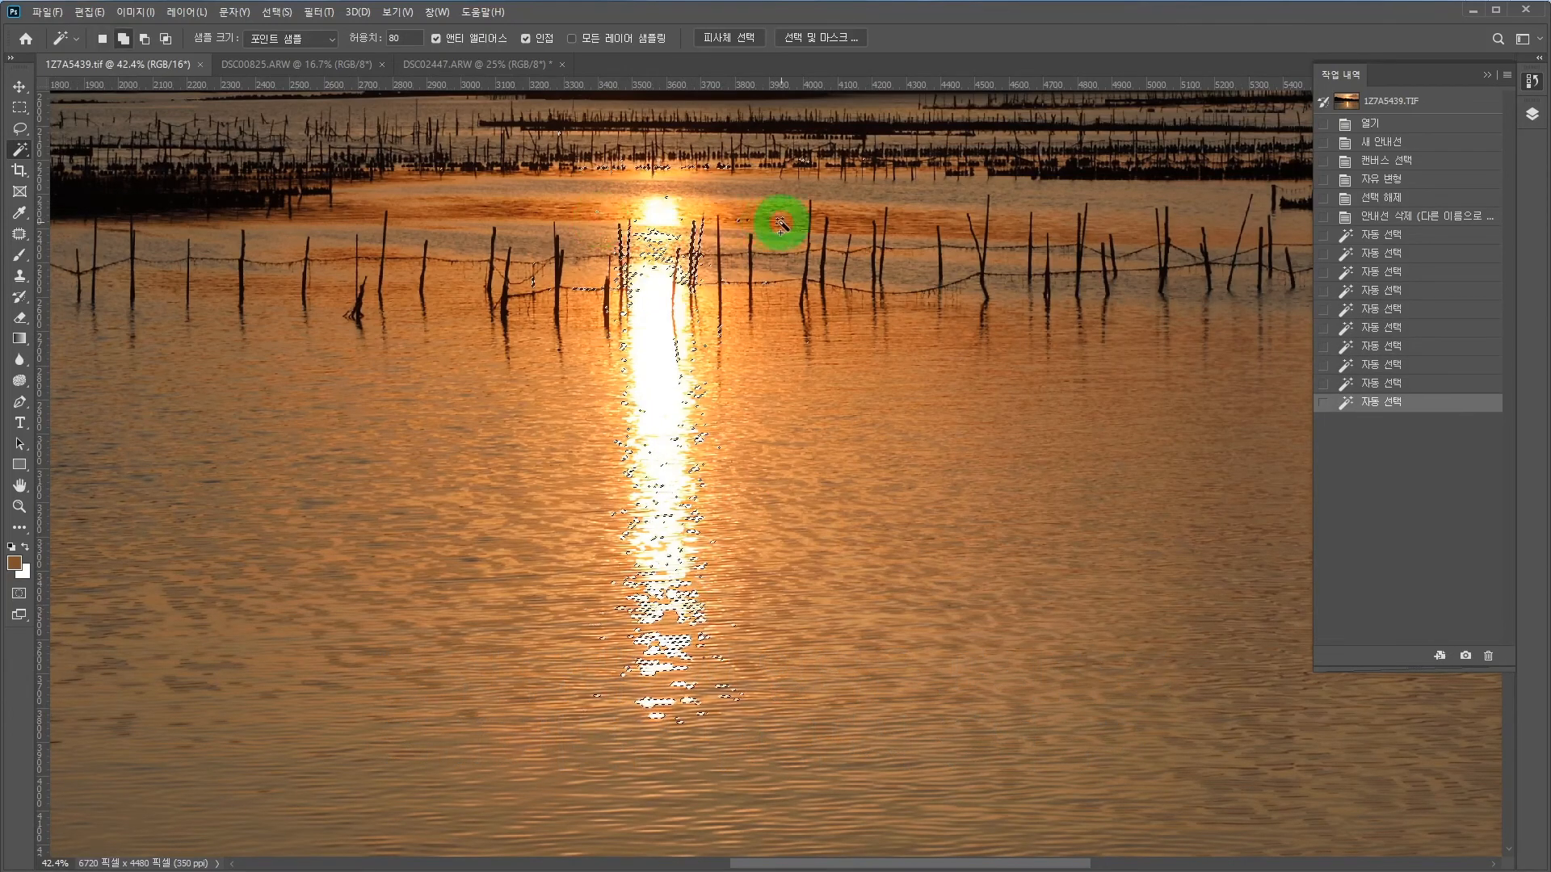
click(663, 240)
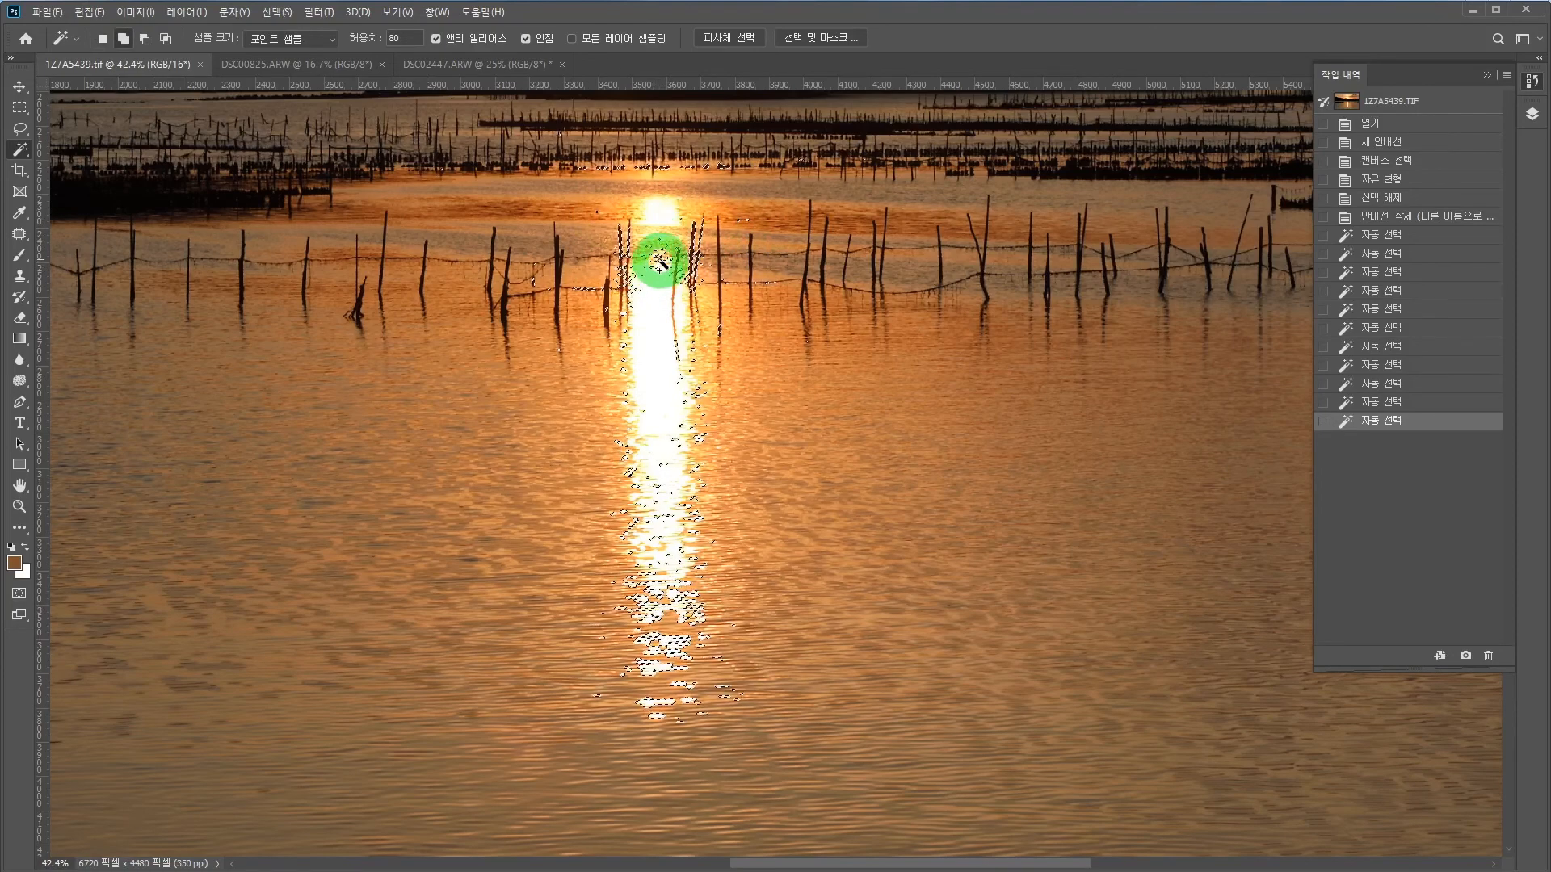
click(658, 253)
click(703, 393)
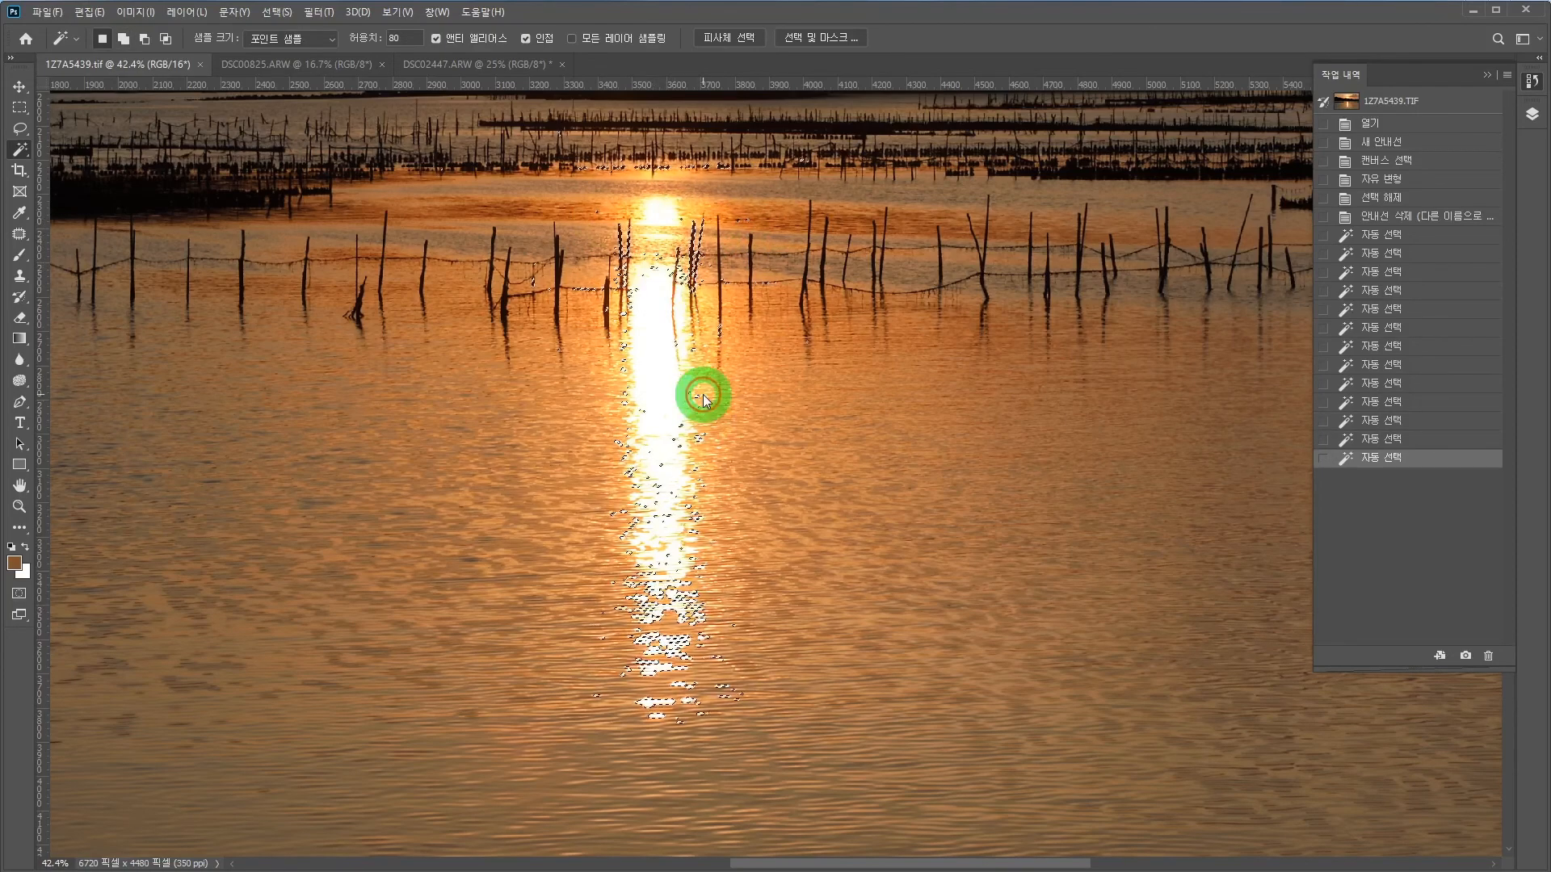
click(634, 444)
click(657, 617)
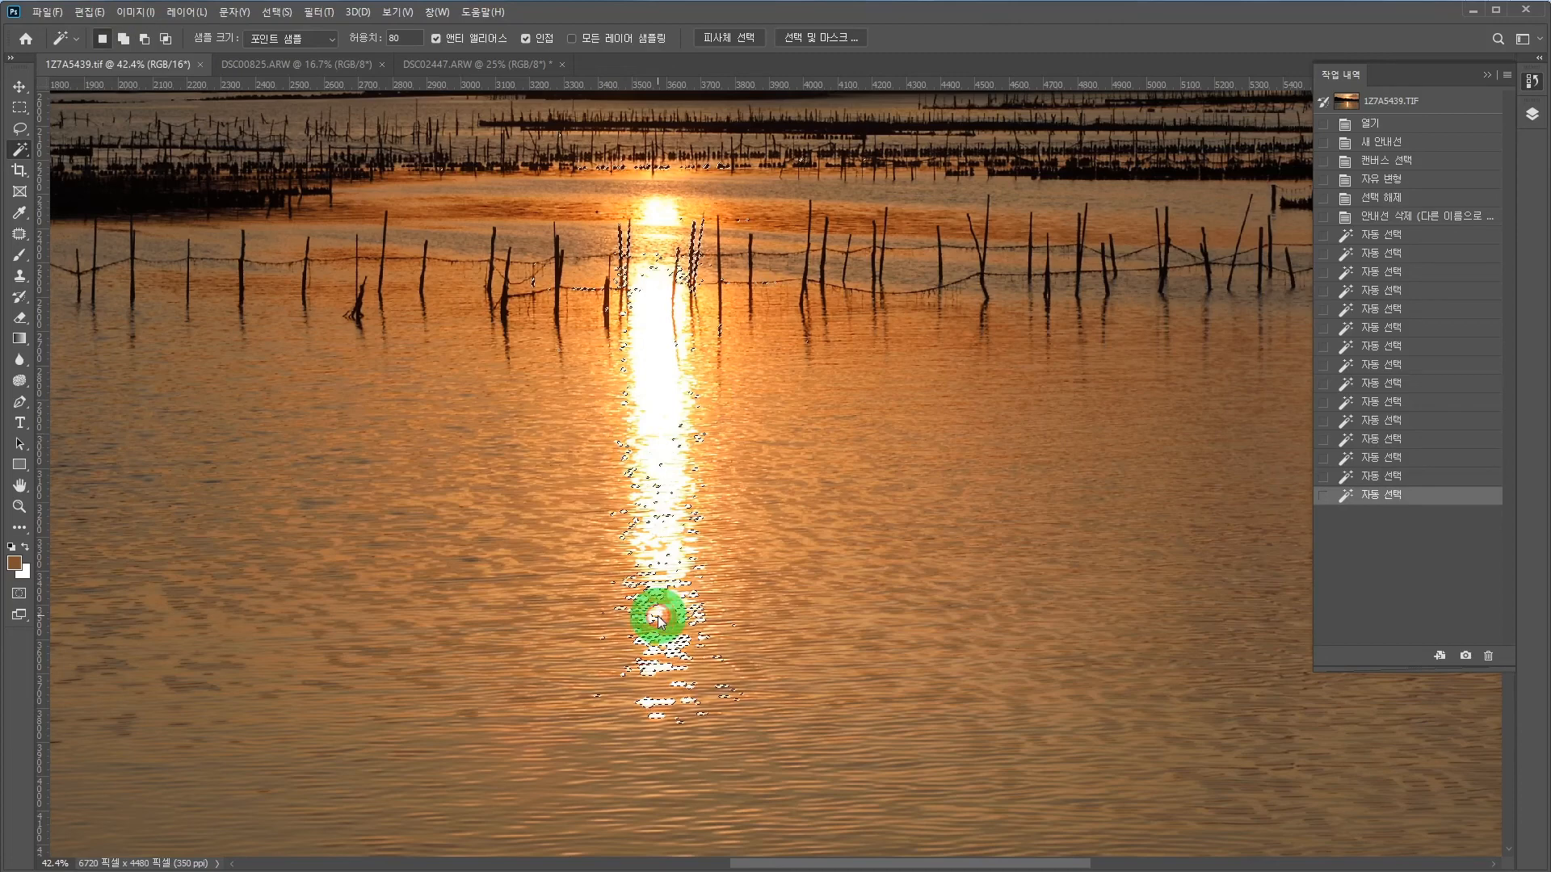
click(651, 670)
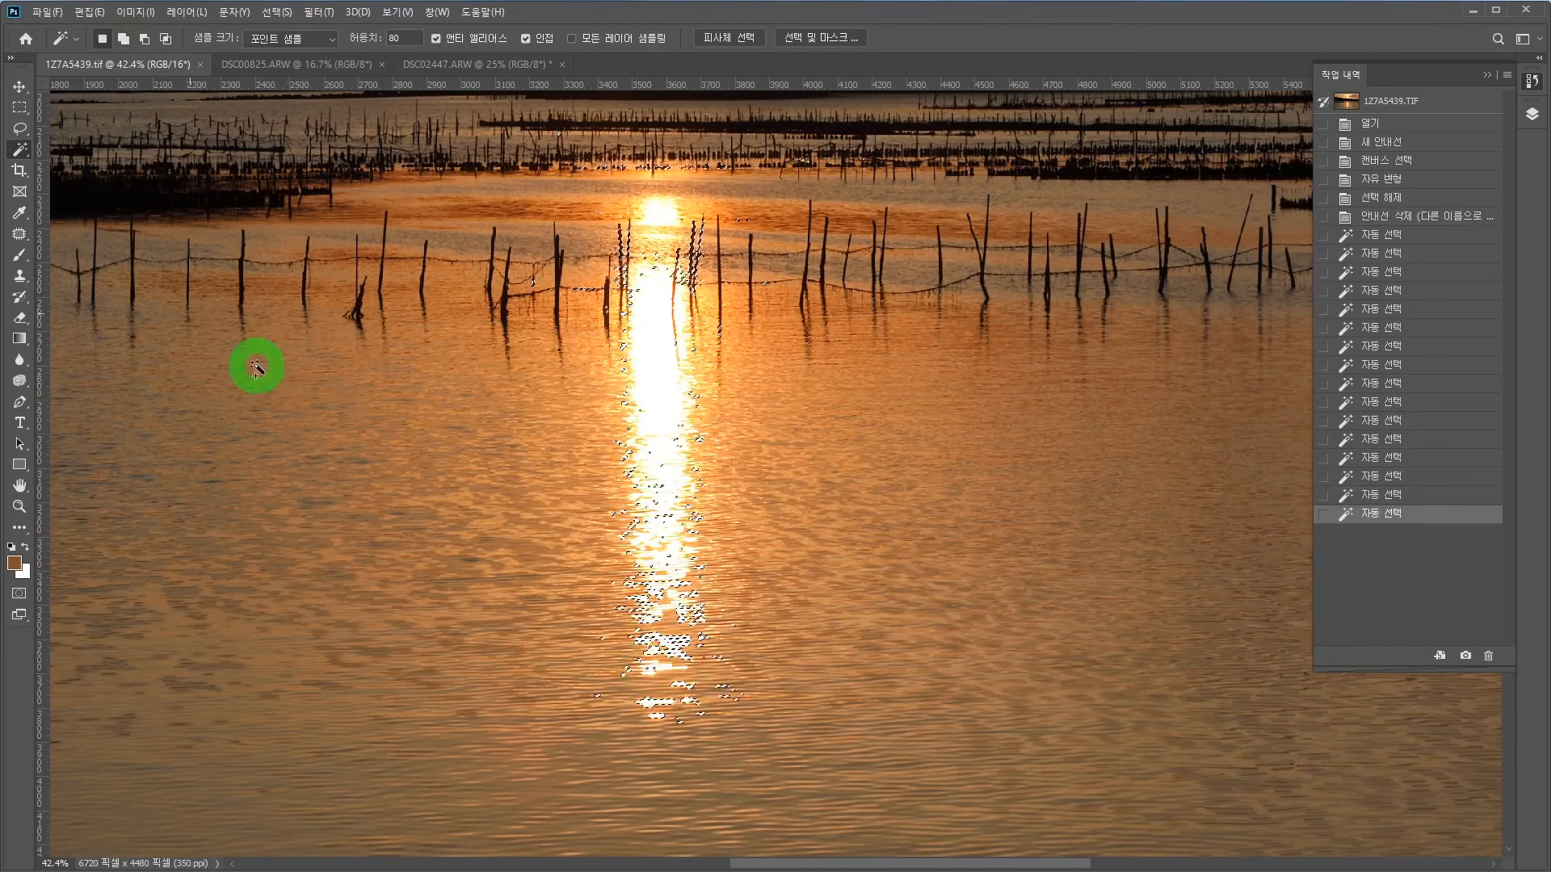
- Circle the sun's reflection below the stakes with the Lasso to add its remaining gaps to the selection
click(19, 129)
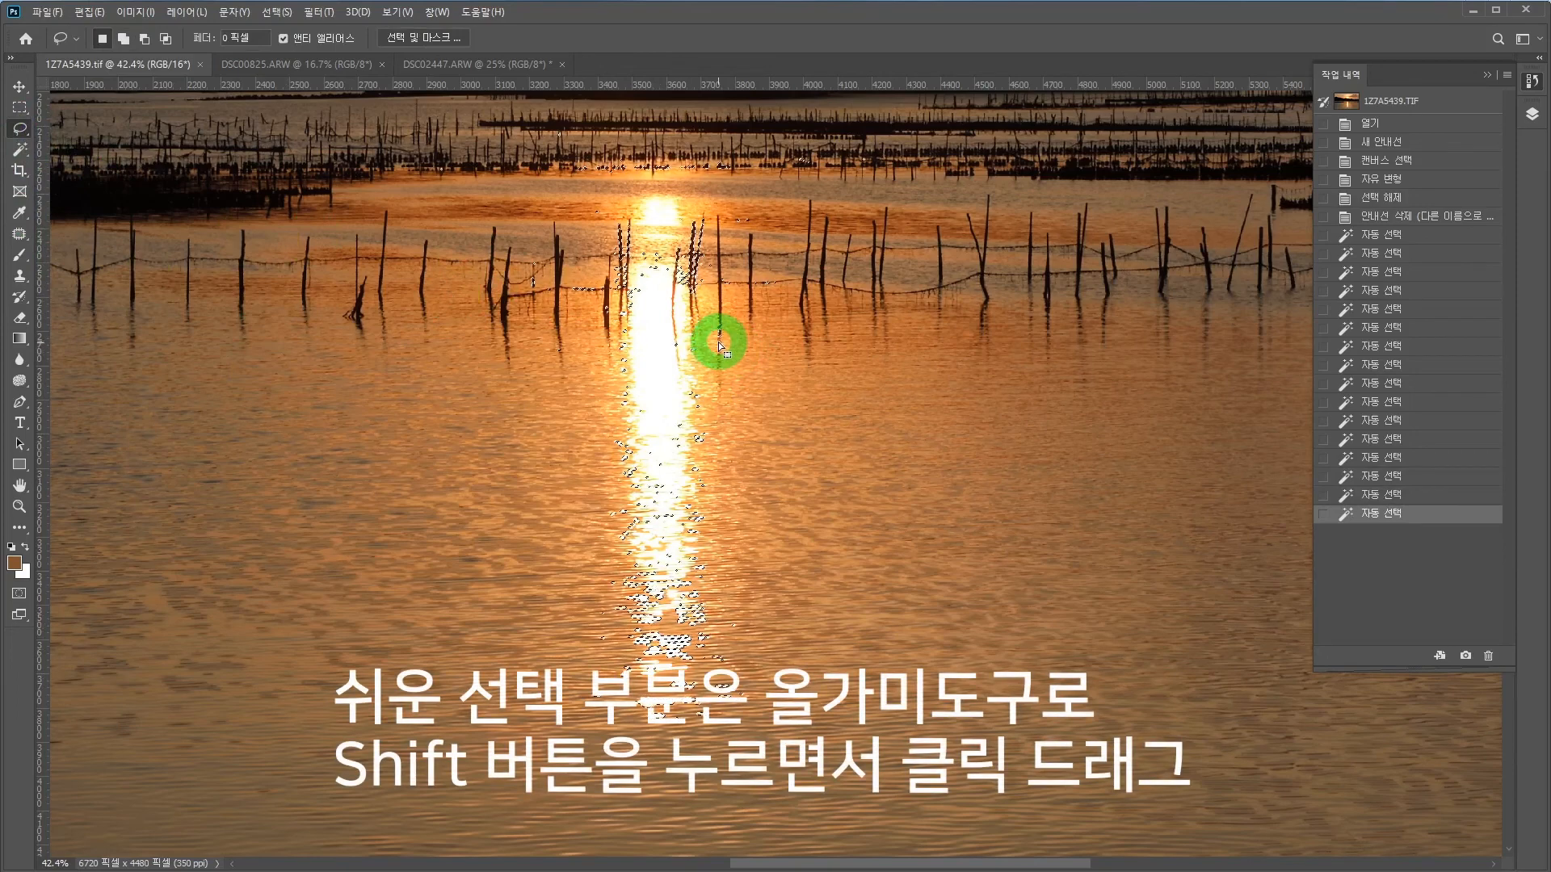
key(shift)
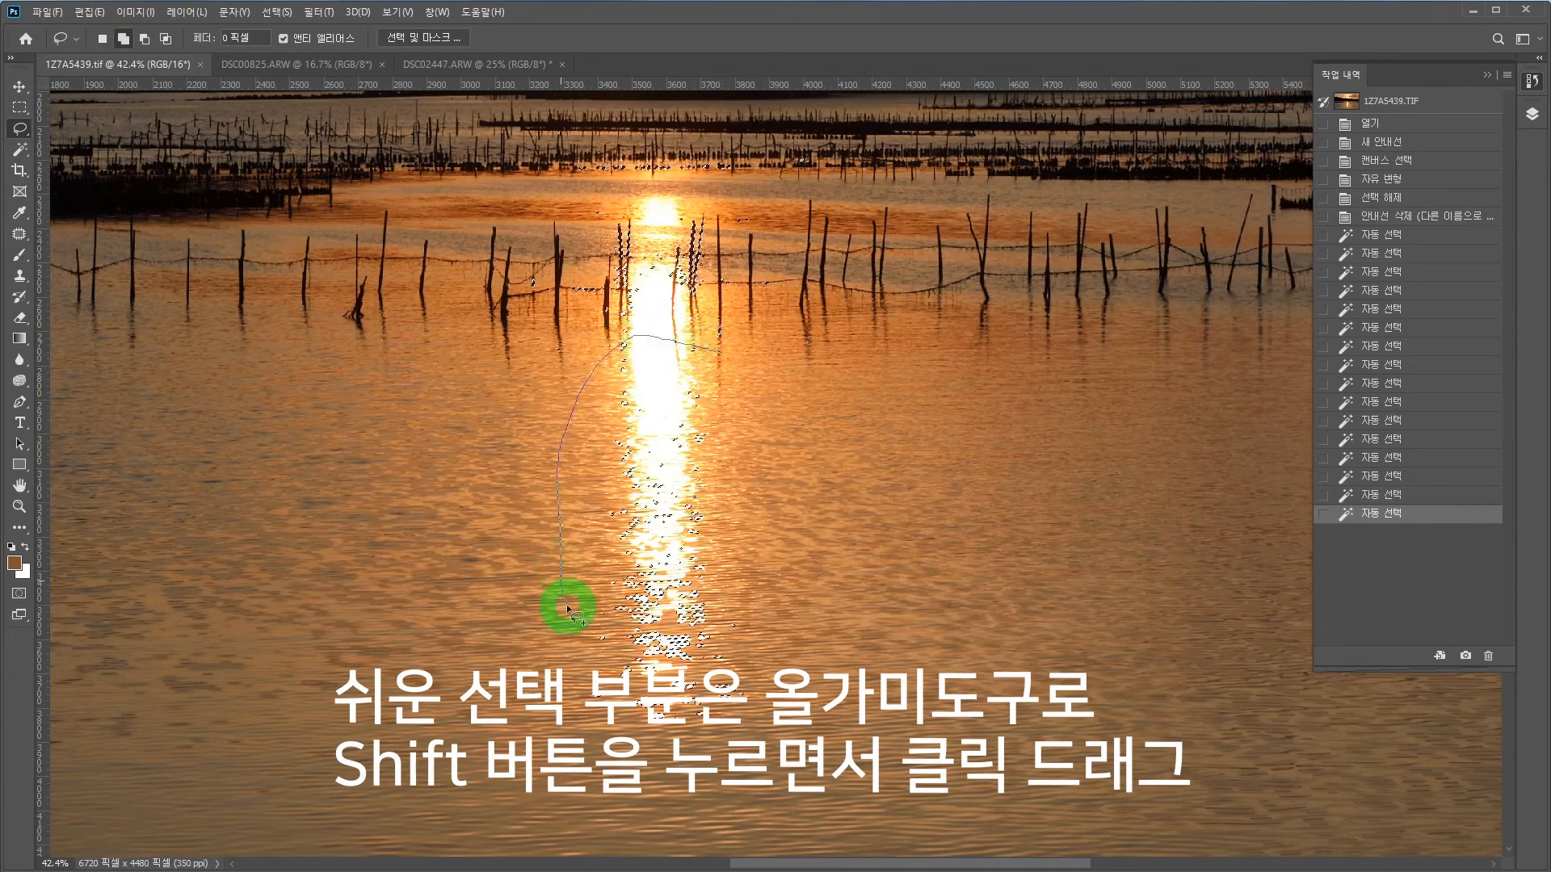
mouse_move(739, 748)
mouse_down()
mouse_move(759, 418)
mouse_move(723, 355)
mouse_up()
key(space)
drag(877, 309, 829, 684)
drag(975, 534, 966, 412)
drag(539, 417, 969, 391)
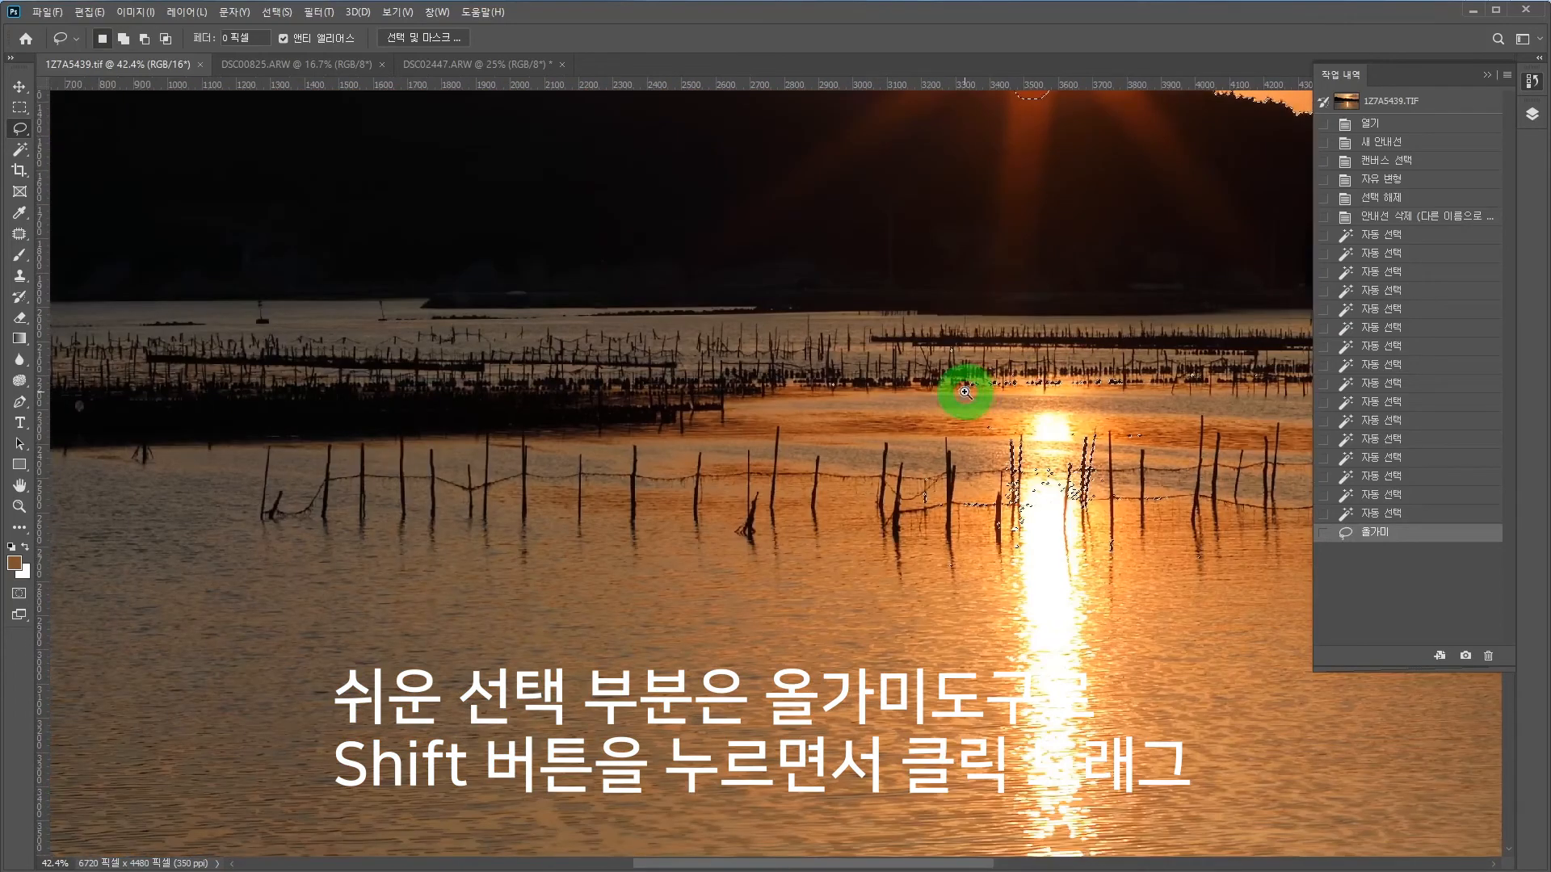
key(ctrl+minus)
key(ctrl+minus)
key(ctrl+minus)
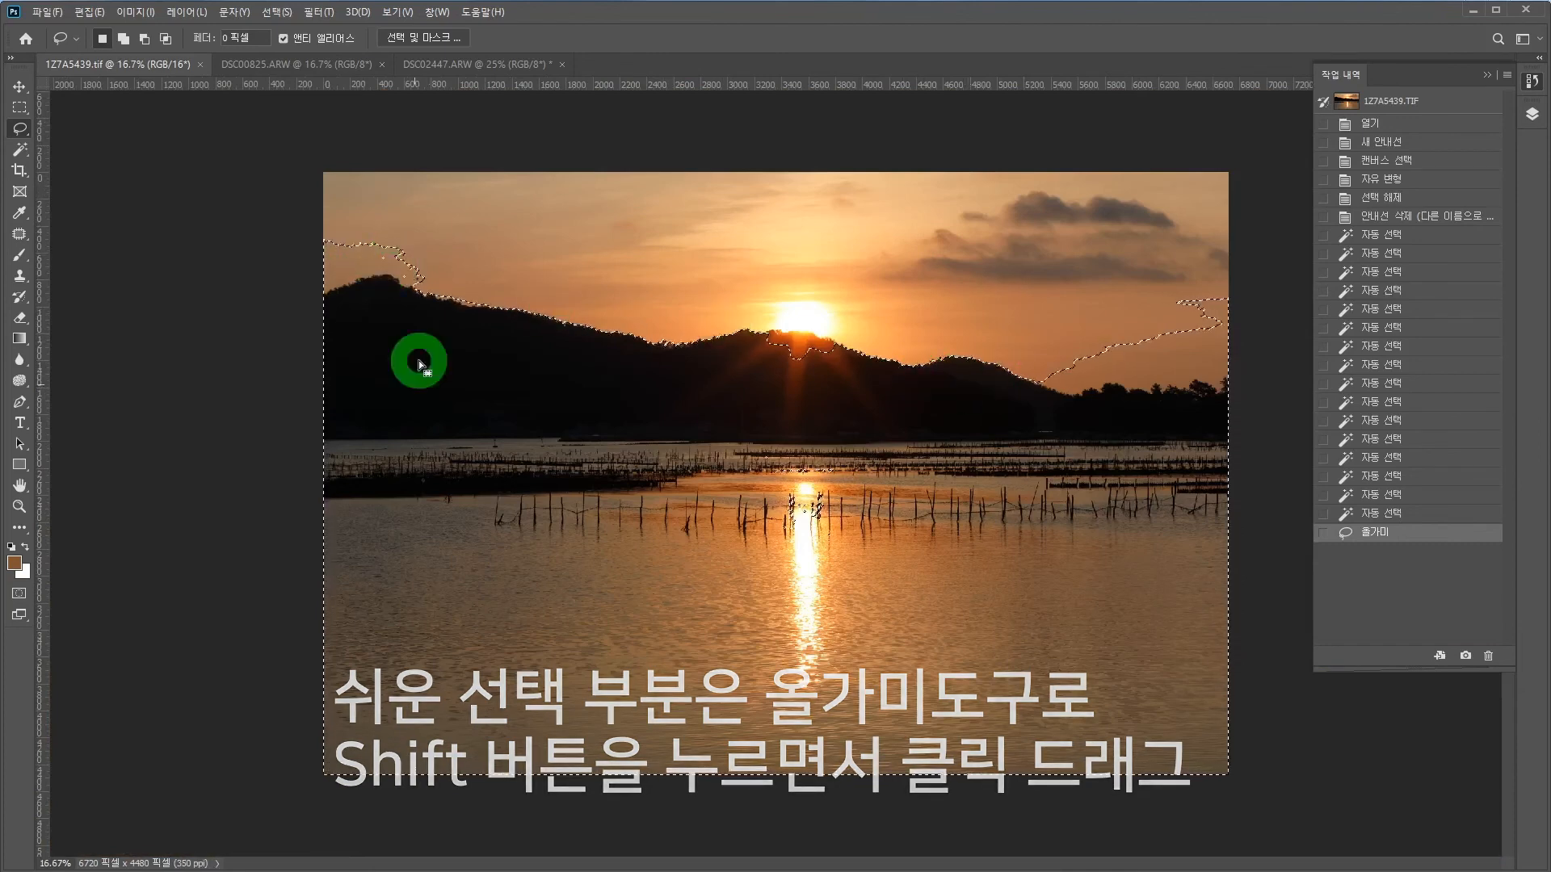
- Try to subtract the dark mountain from the selection with the Magic Wand at tolerance 80, and undo it
click(20, 151)
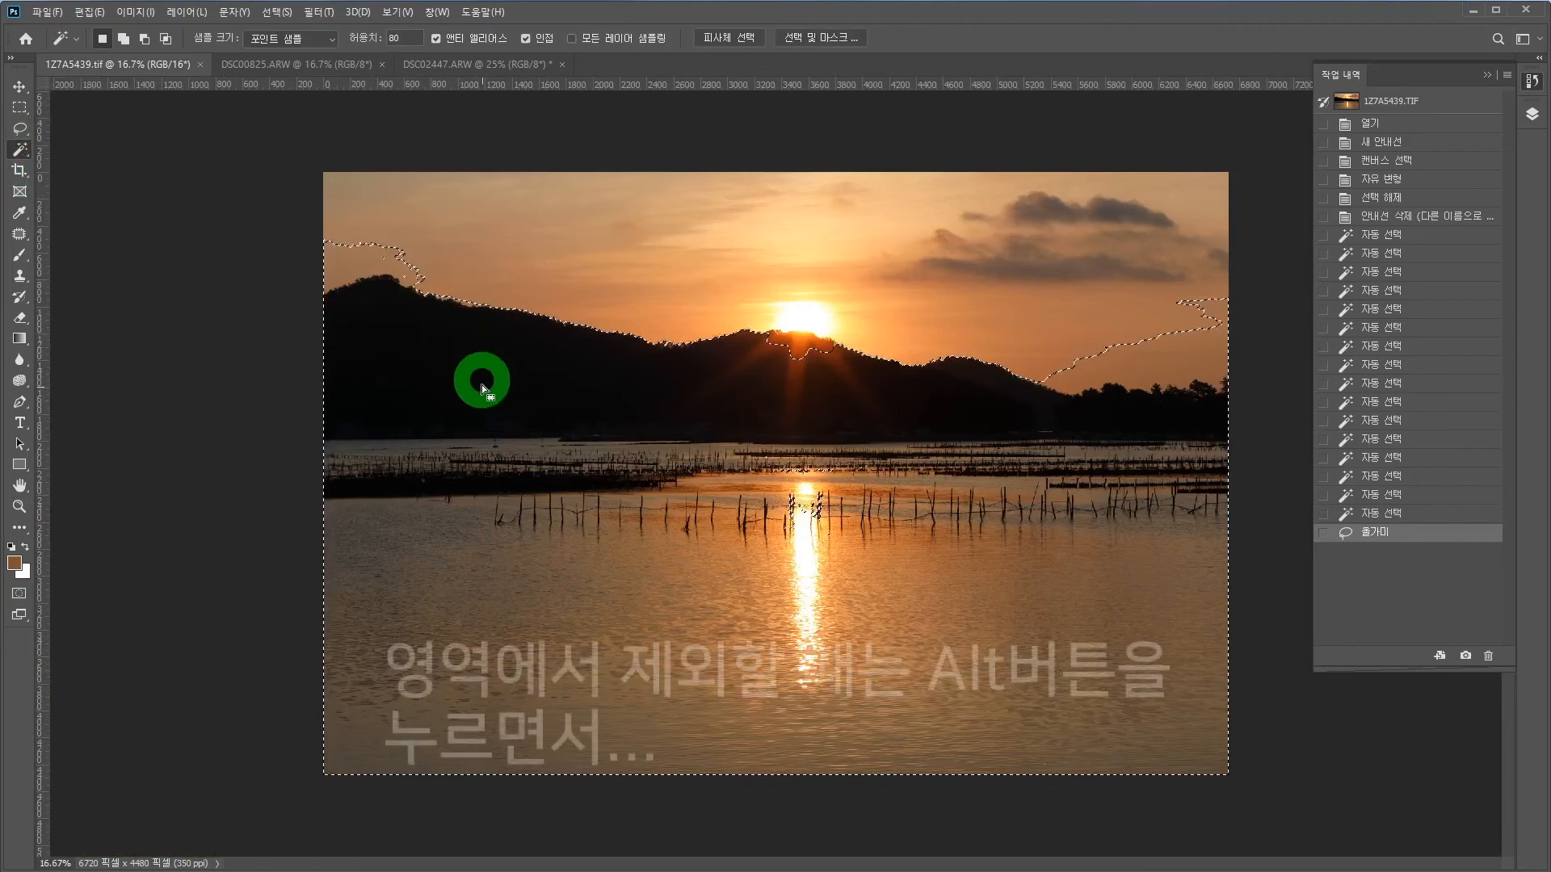
key(alt)
alt+click(610, 396)
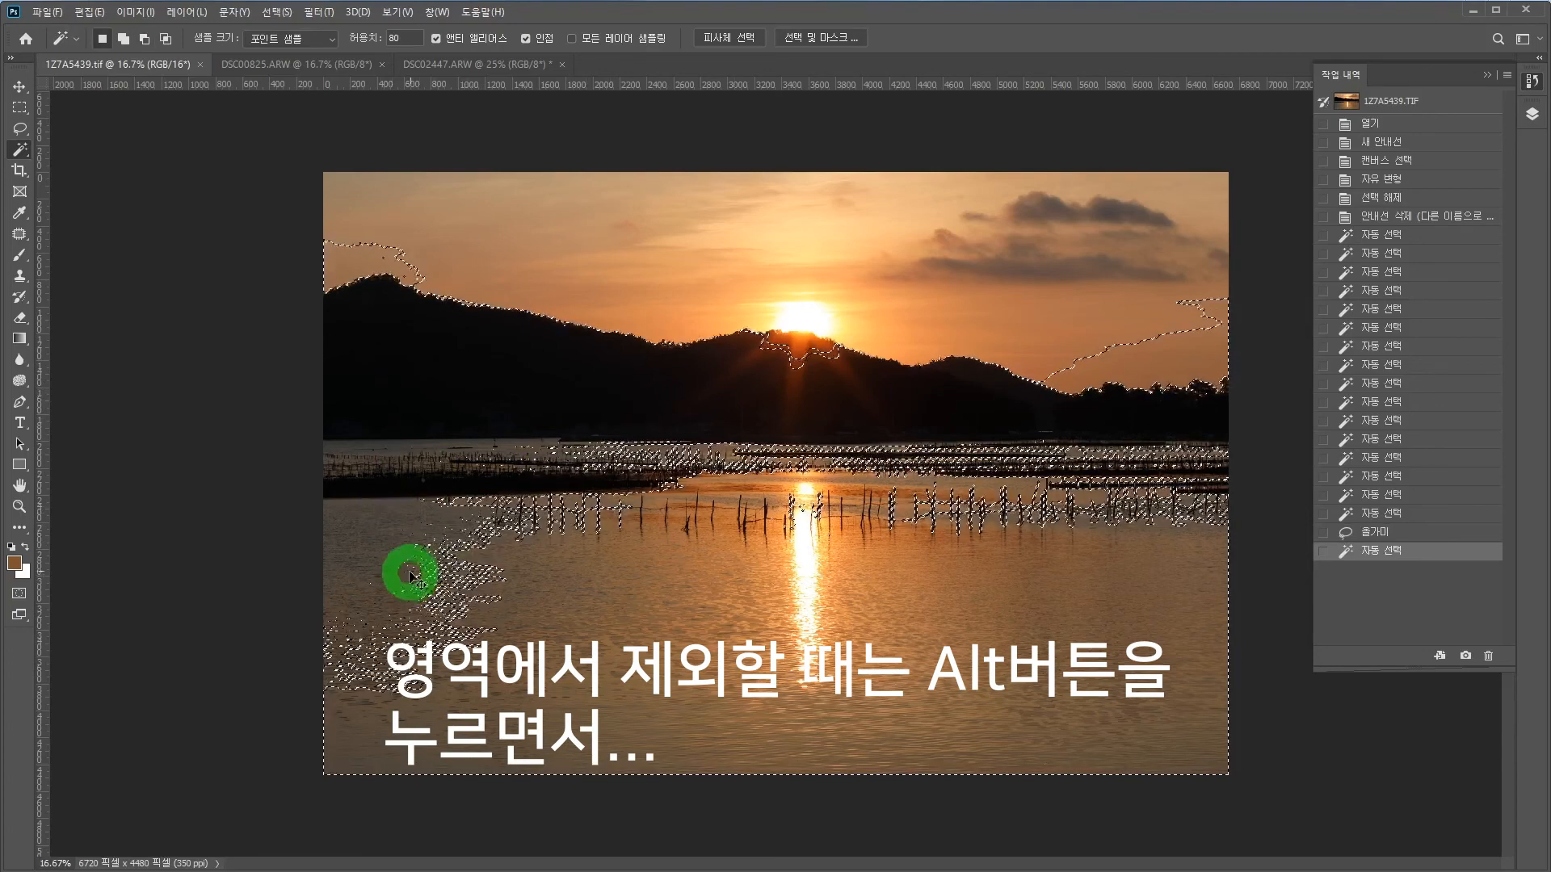
key(ctrl+z)
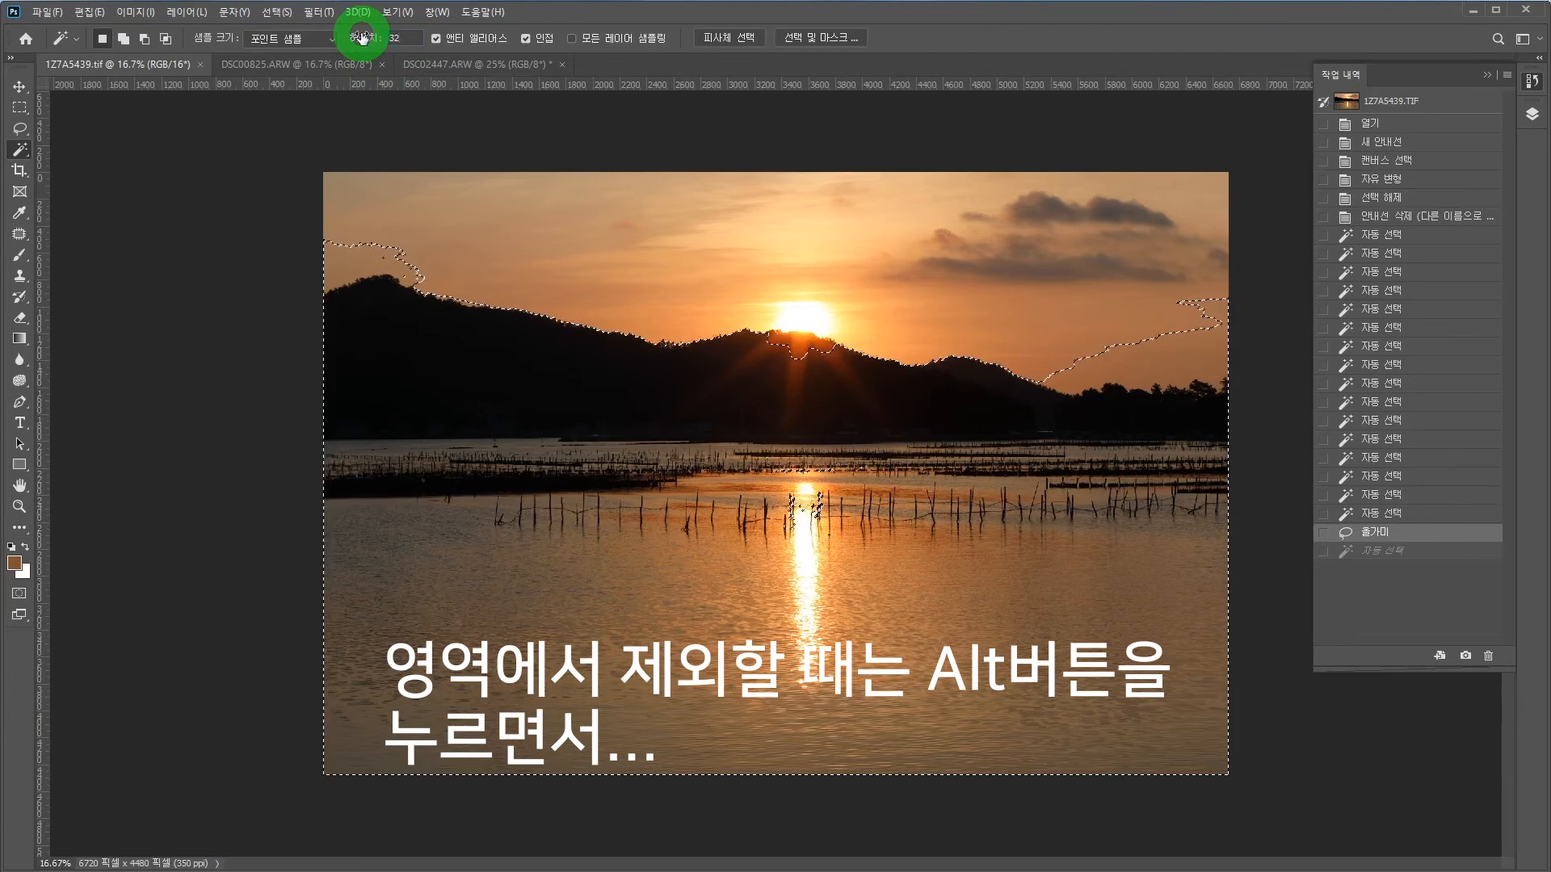
- Subtract the mountain and the dark shoreline strip with the Magic Wand at tolerance 32, and the remaining sky areas with the Lasso
key(alt)
alt+click(583, 397)
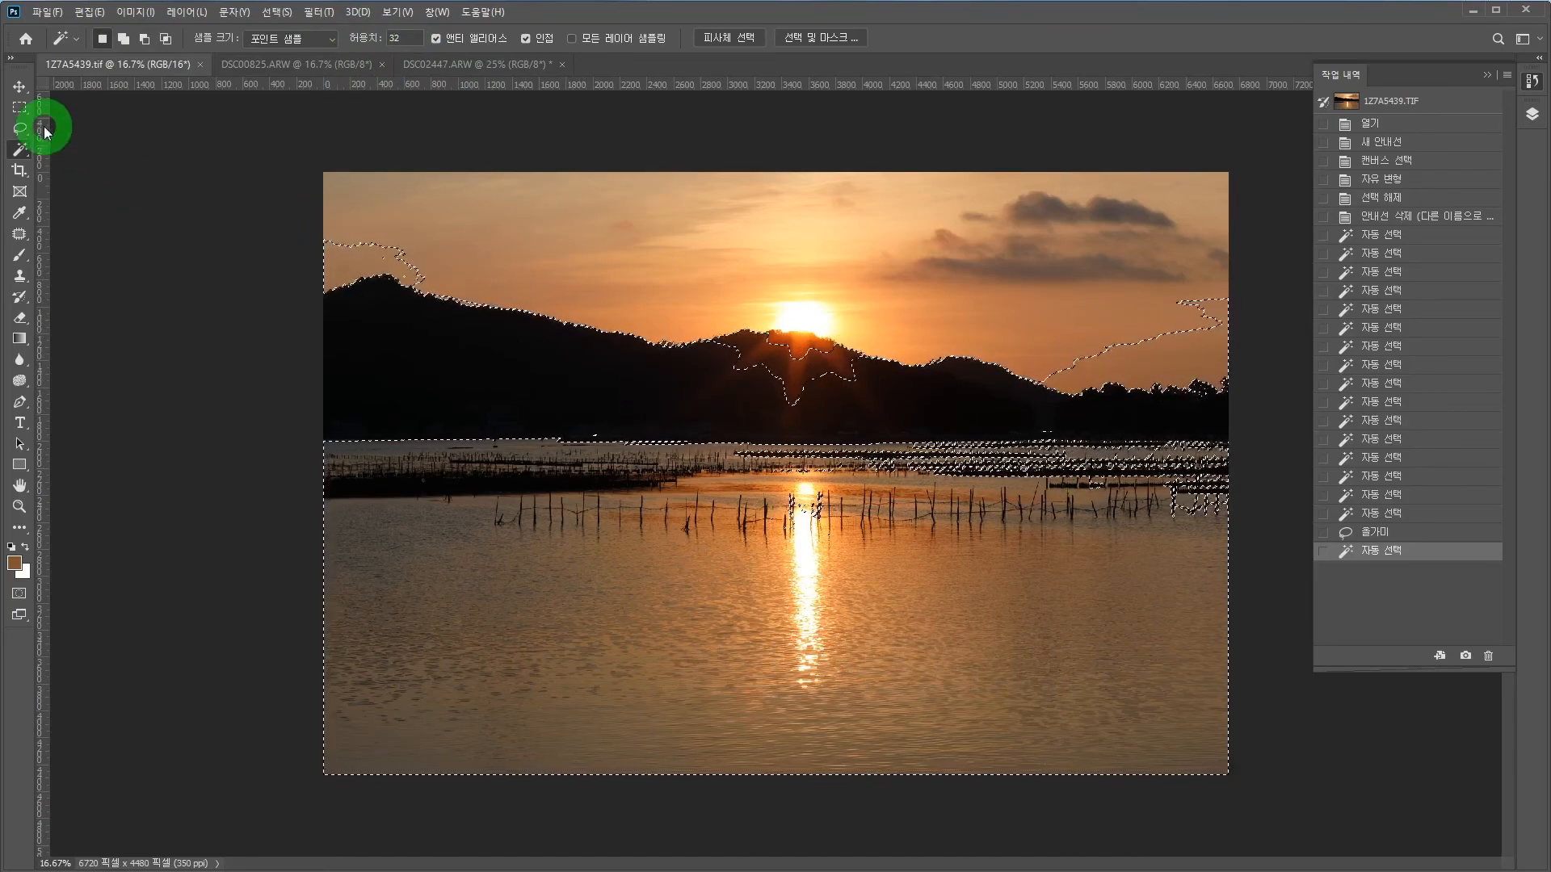
click(20, 128)
mouse_move(336, 153)
mouse_down()
mouse_move(312, 143)
mouse_move(270, 191)
mouse_move(357, 363)
mouse_move(554, 245)
mouse_move(356, 131)
mouse_up()
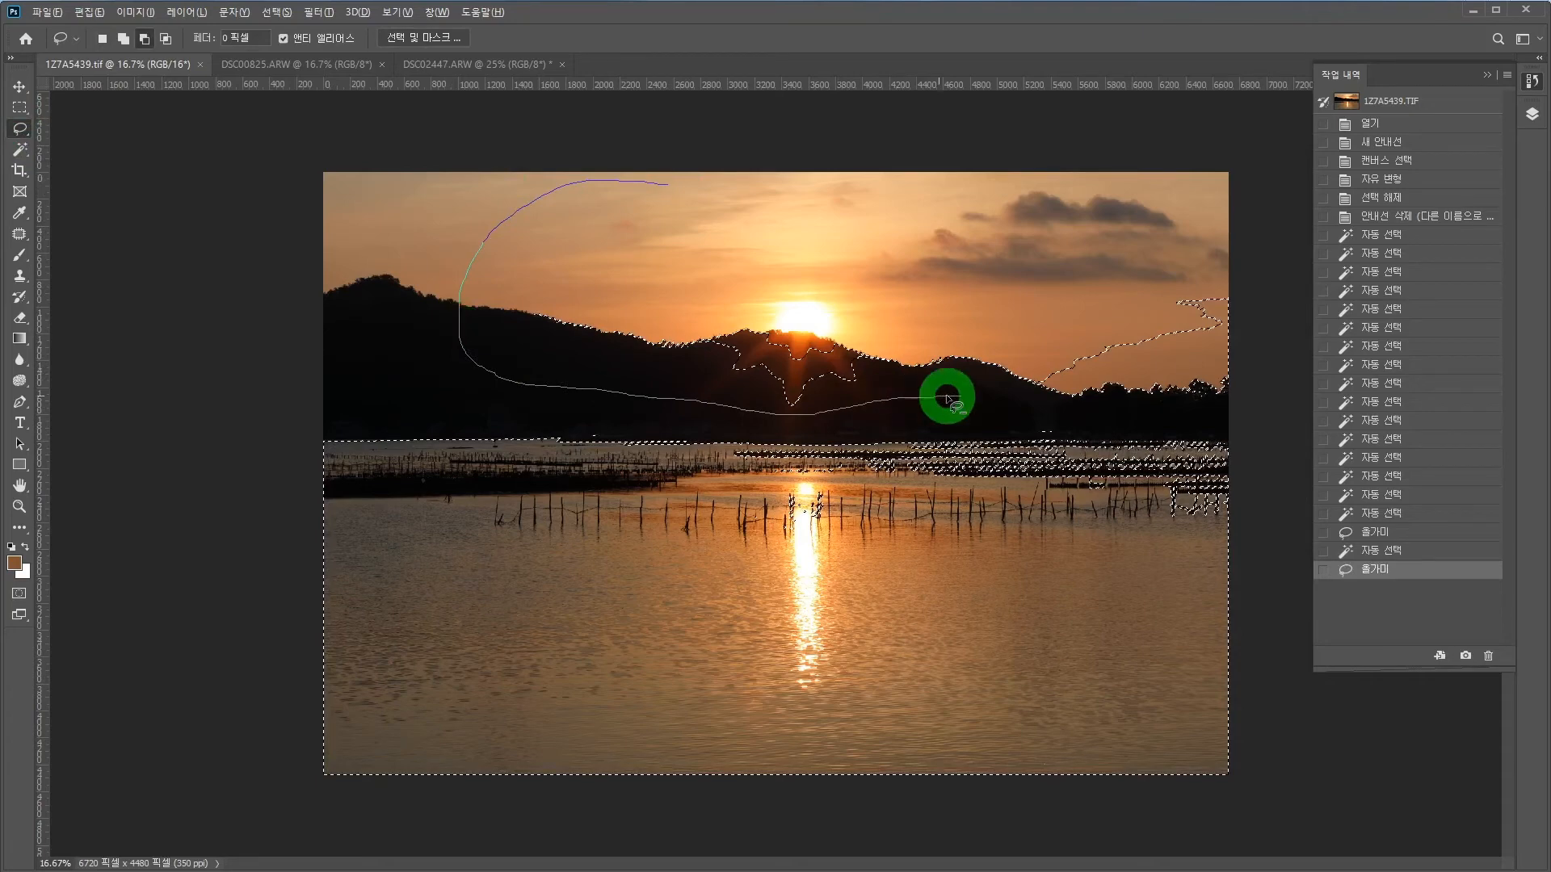
drag(813, 159, 815, 161)
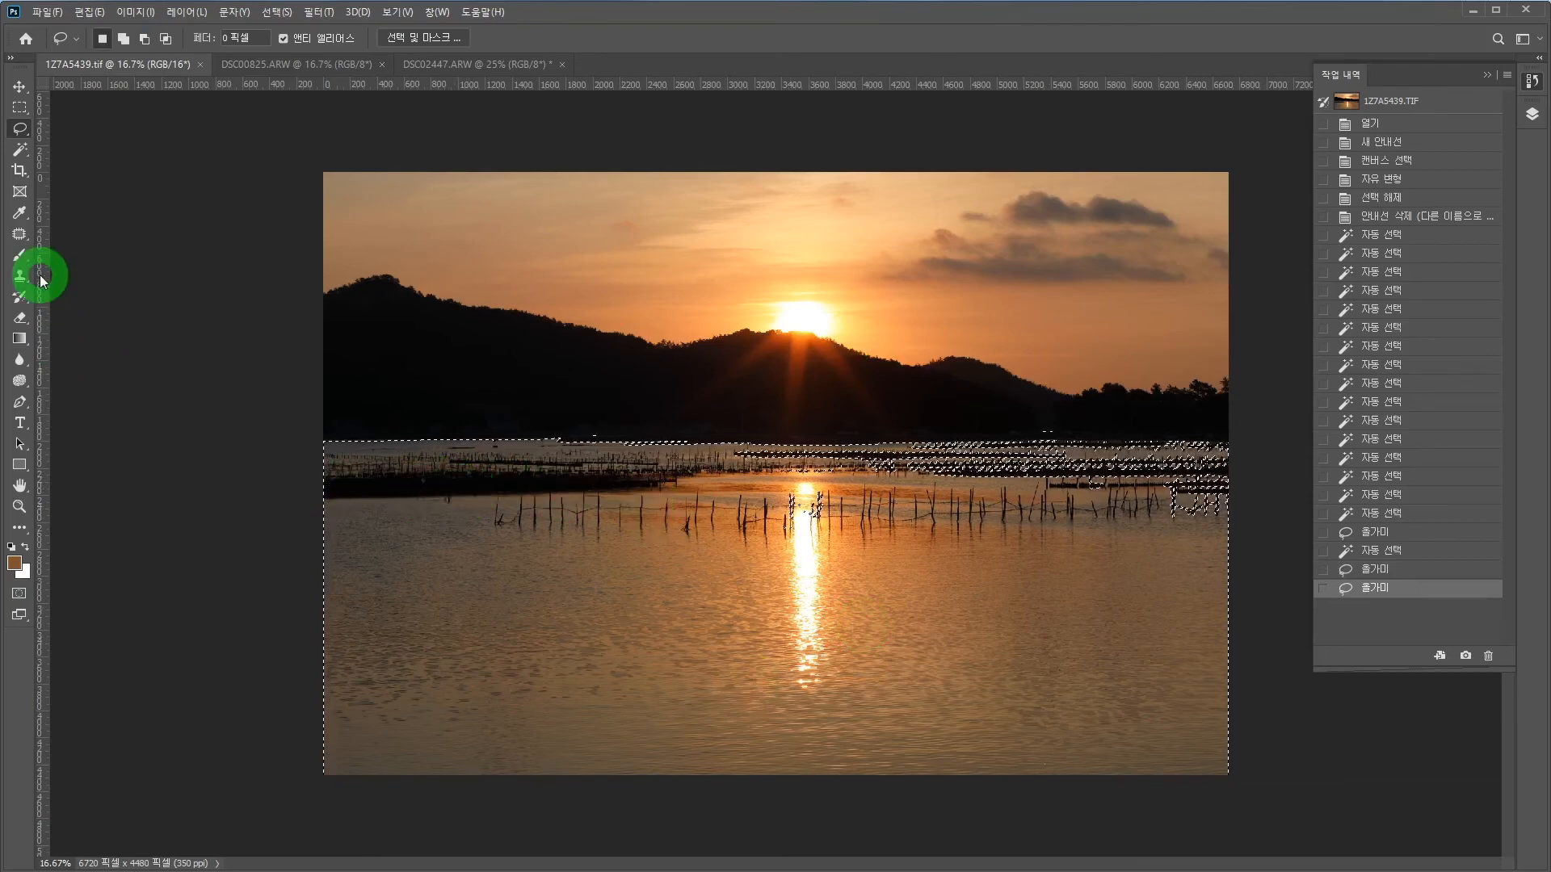
click(21, 157)
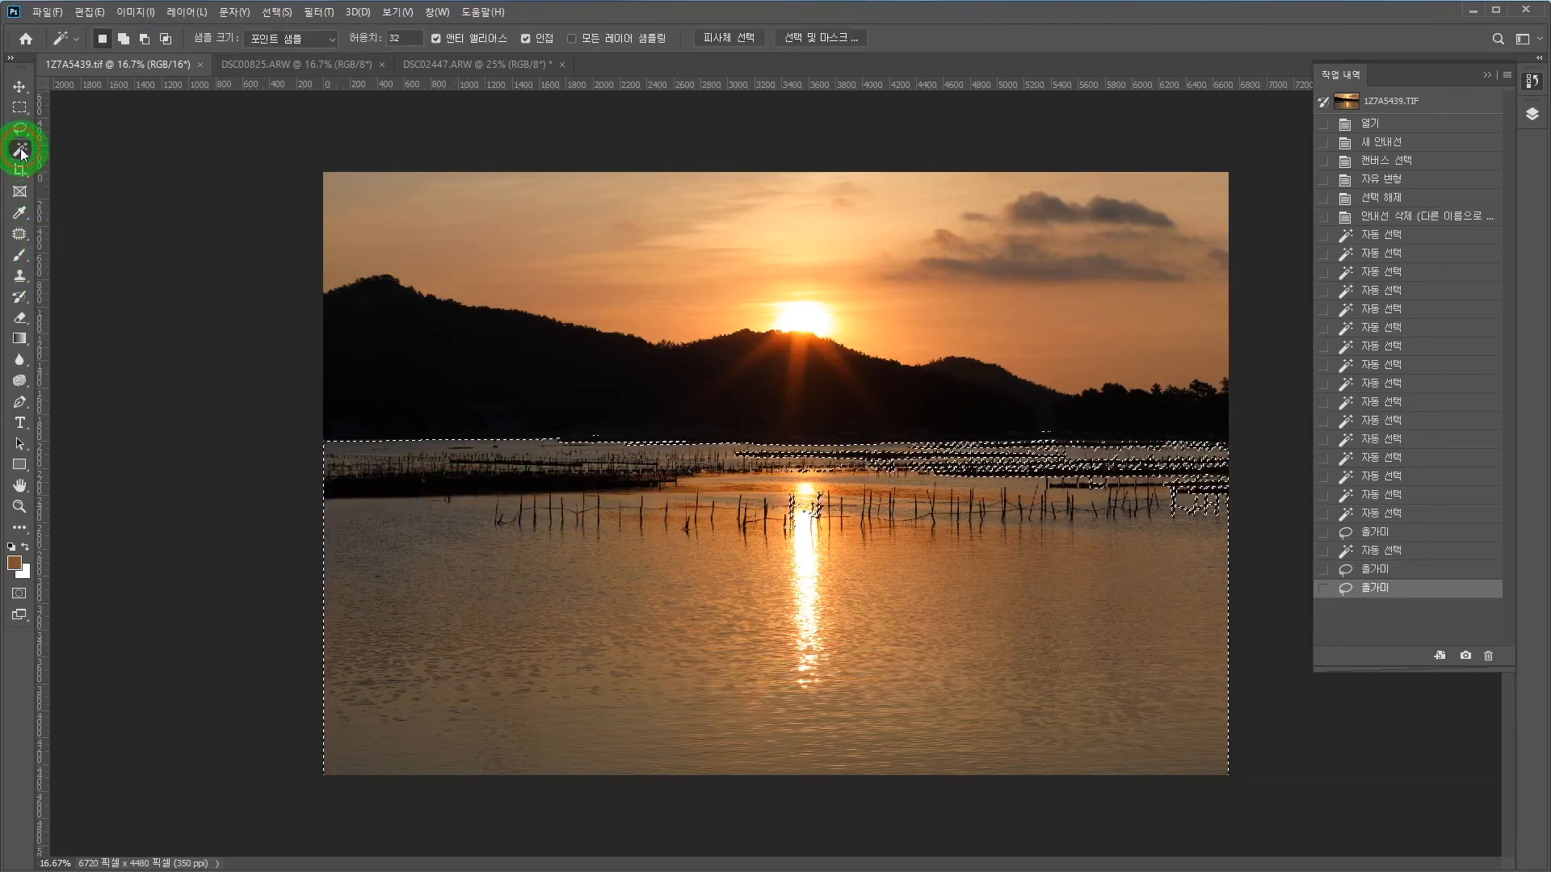
alt+click(399, 483)
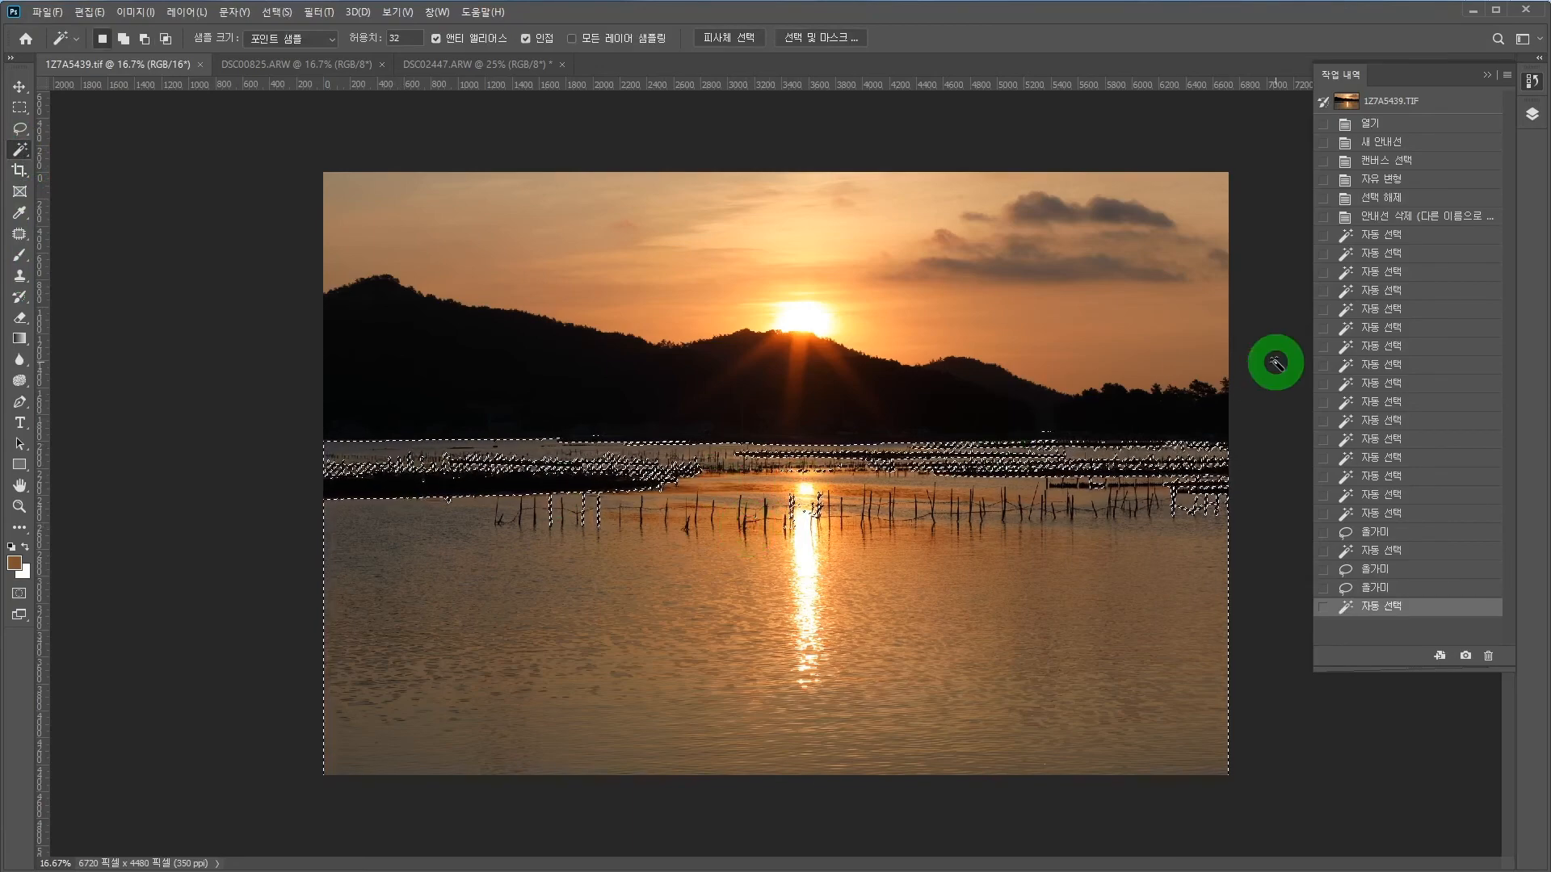
- Soften the edge of the water selection by applying a feather
click(1532, 114)
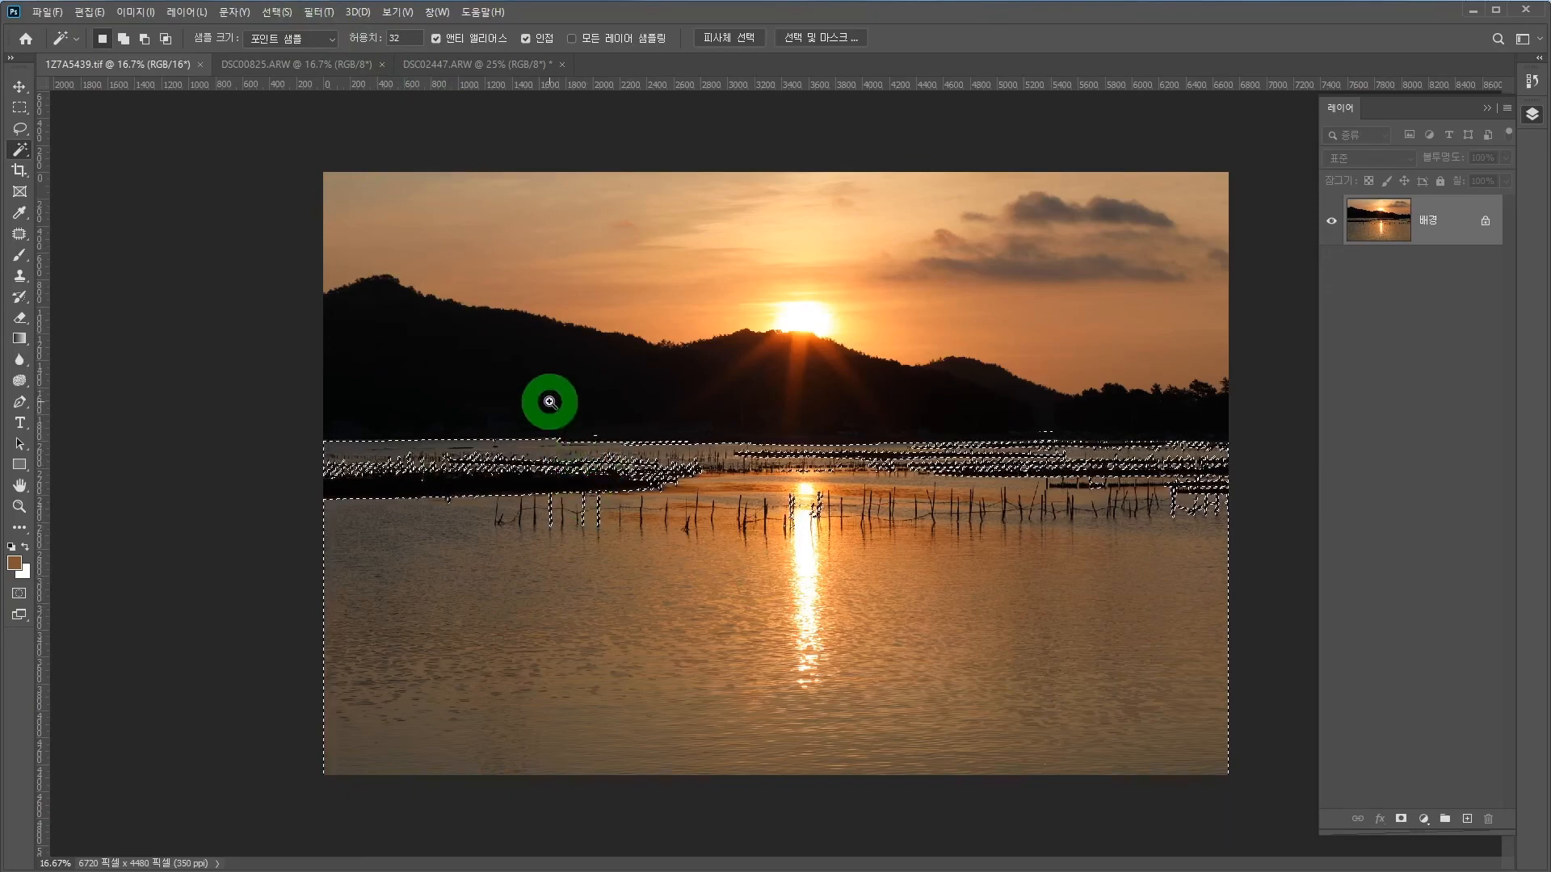
drag(550, 402, 661, 530)
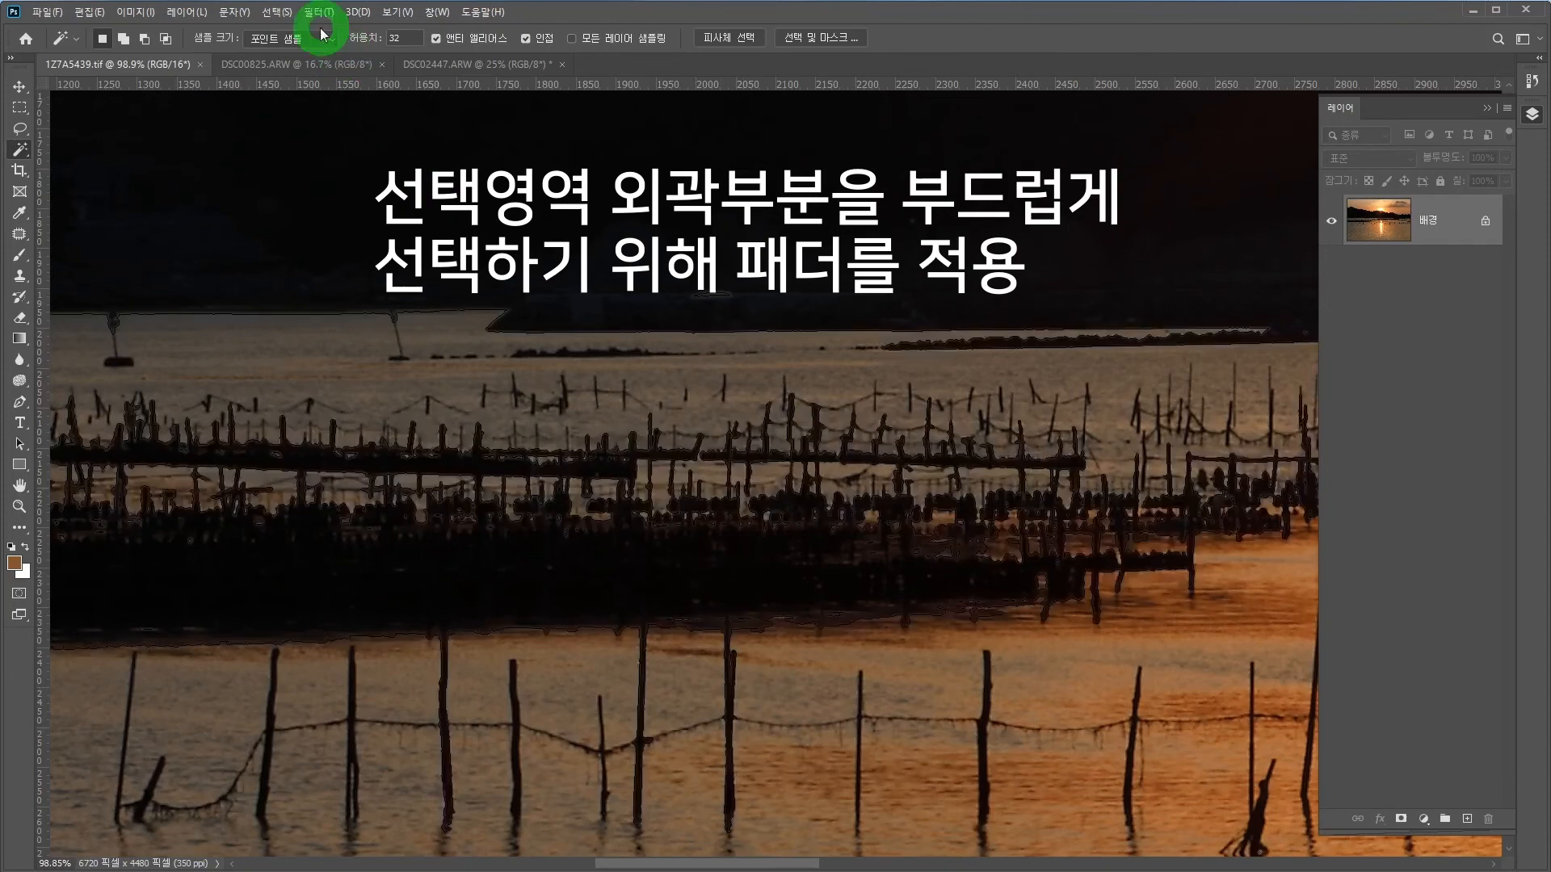
click(276, 11)
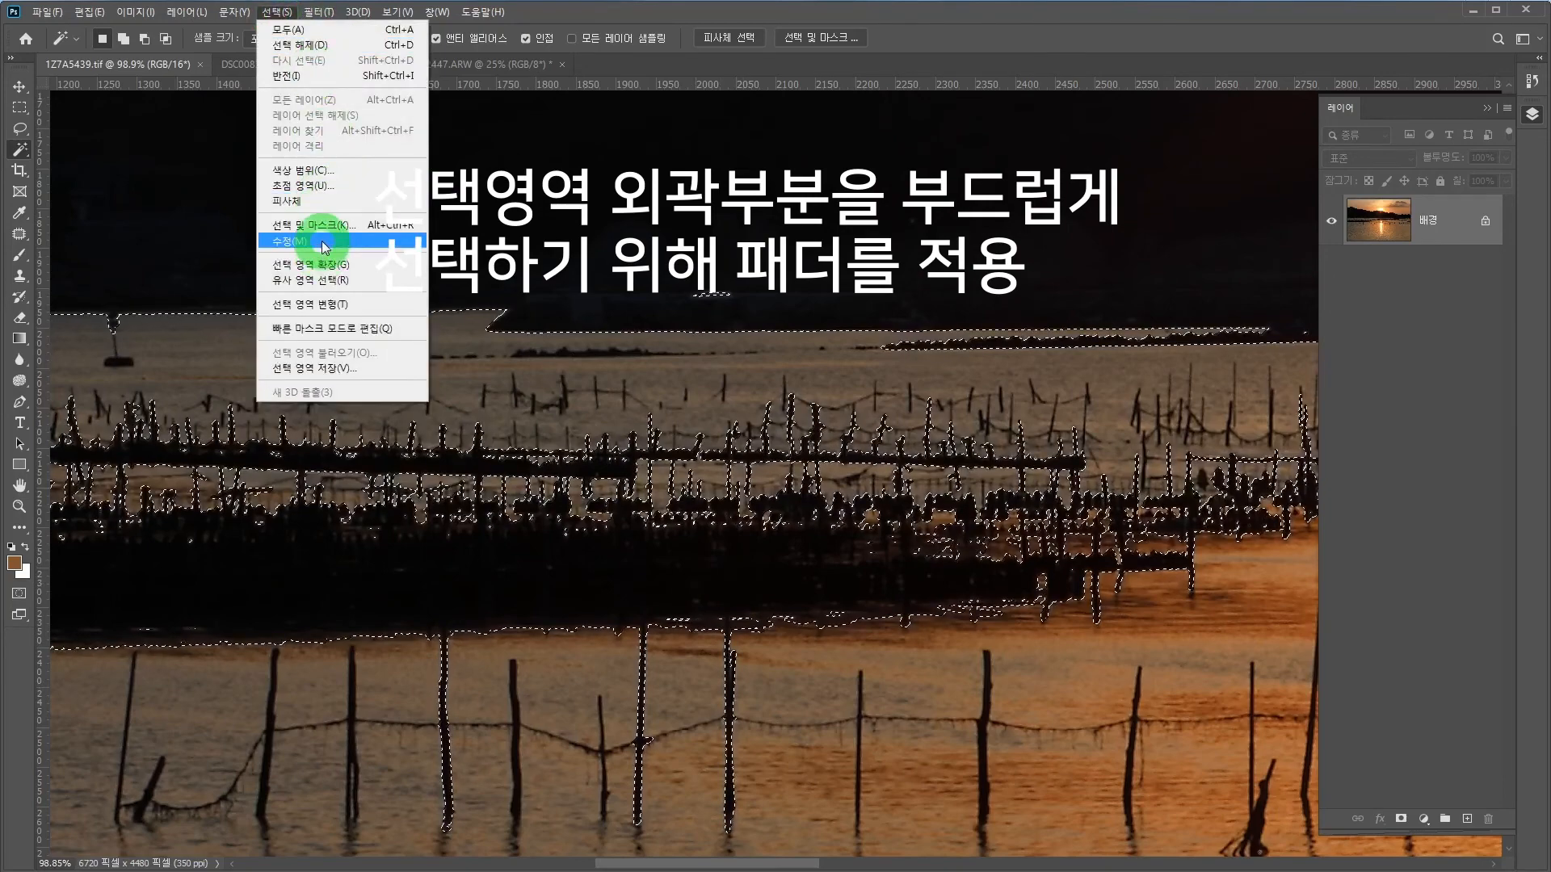
click(494, 301)
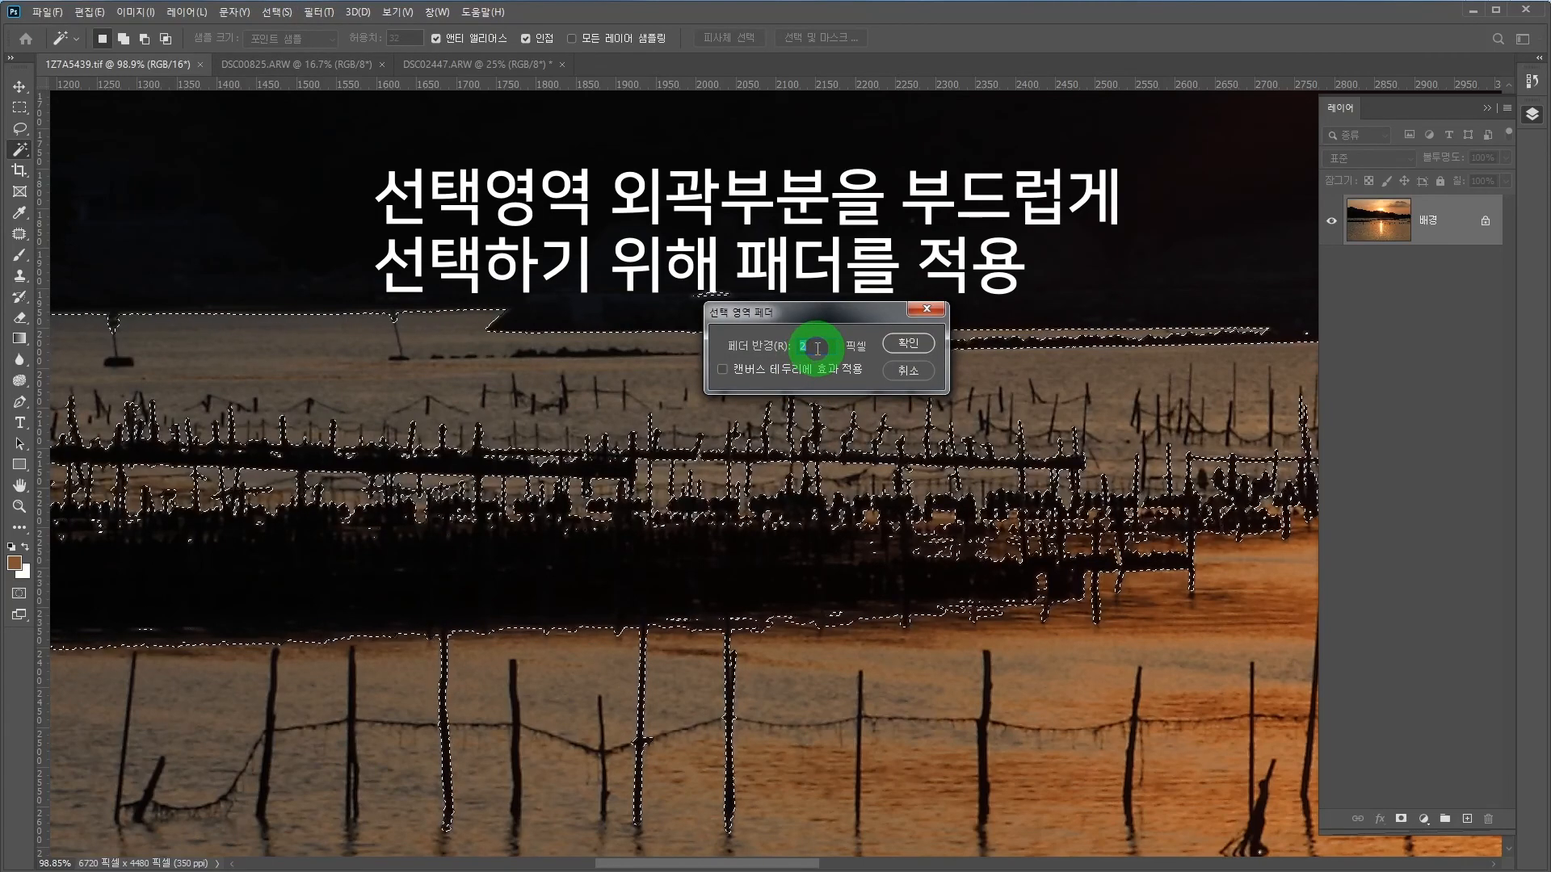
click(907, 344)
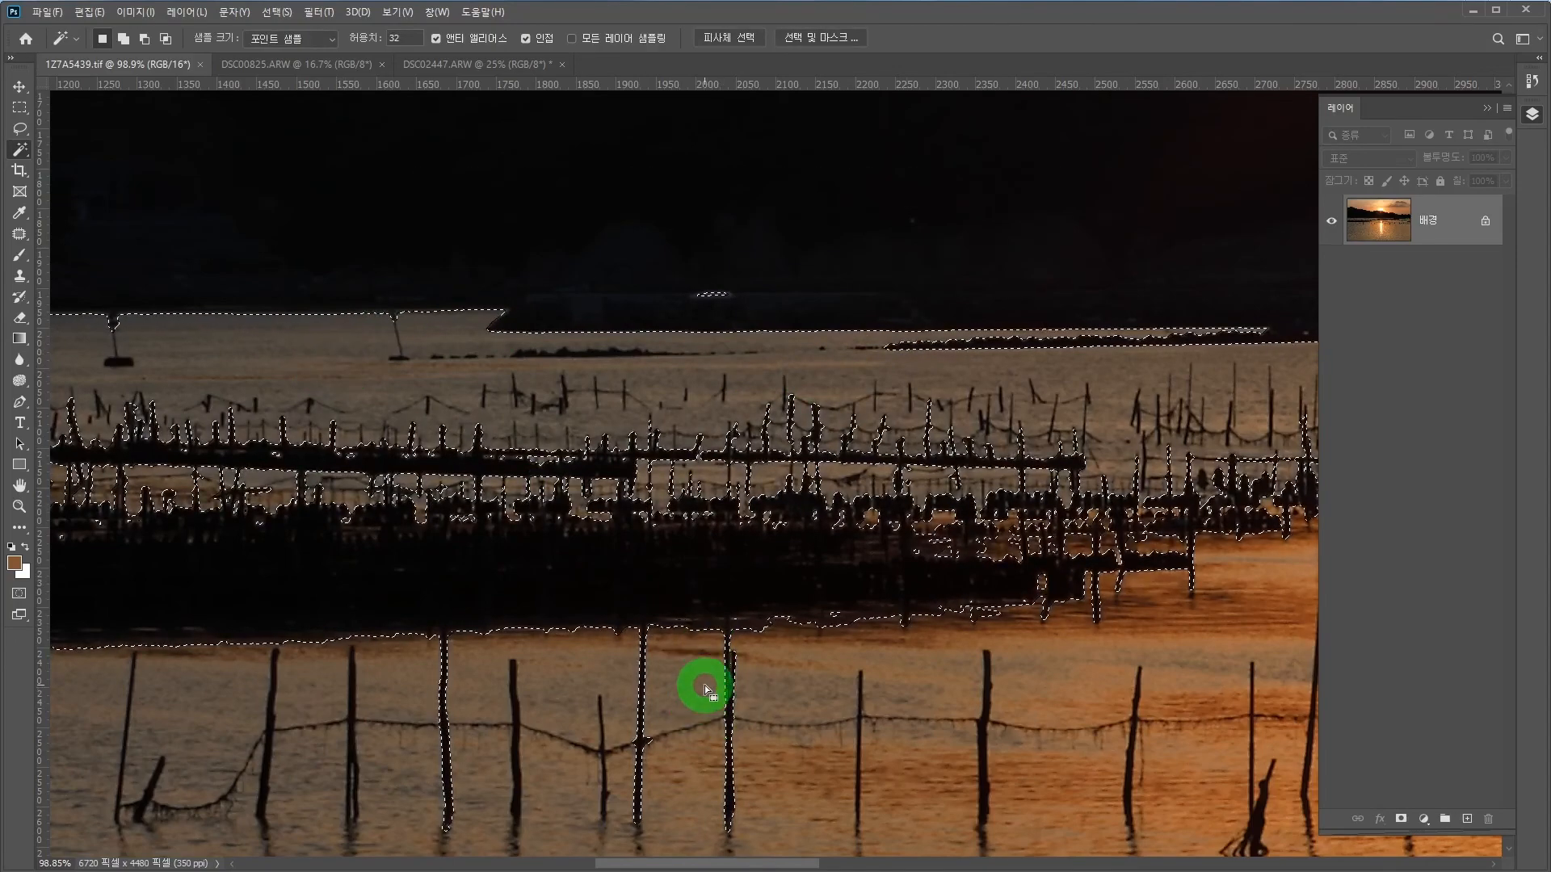
- Copy the selected water and paste it as a new layer above the background
click(88, 11)
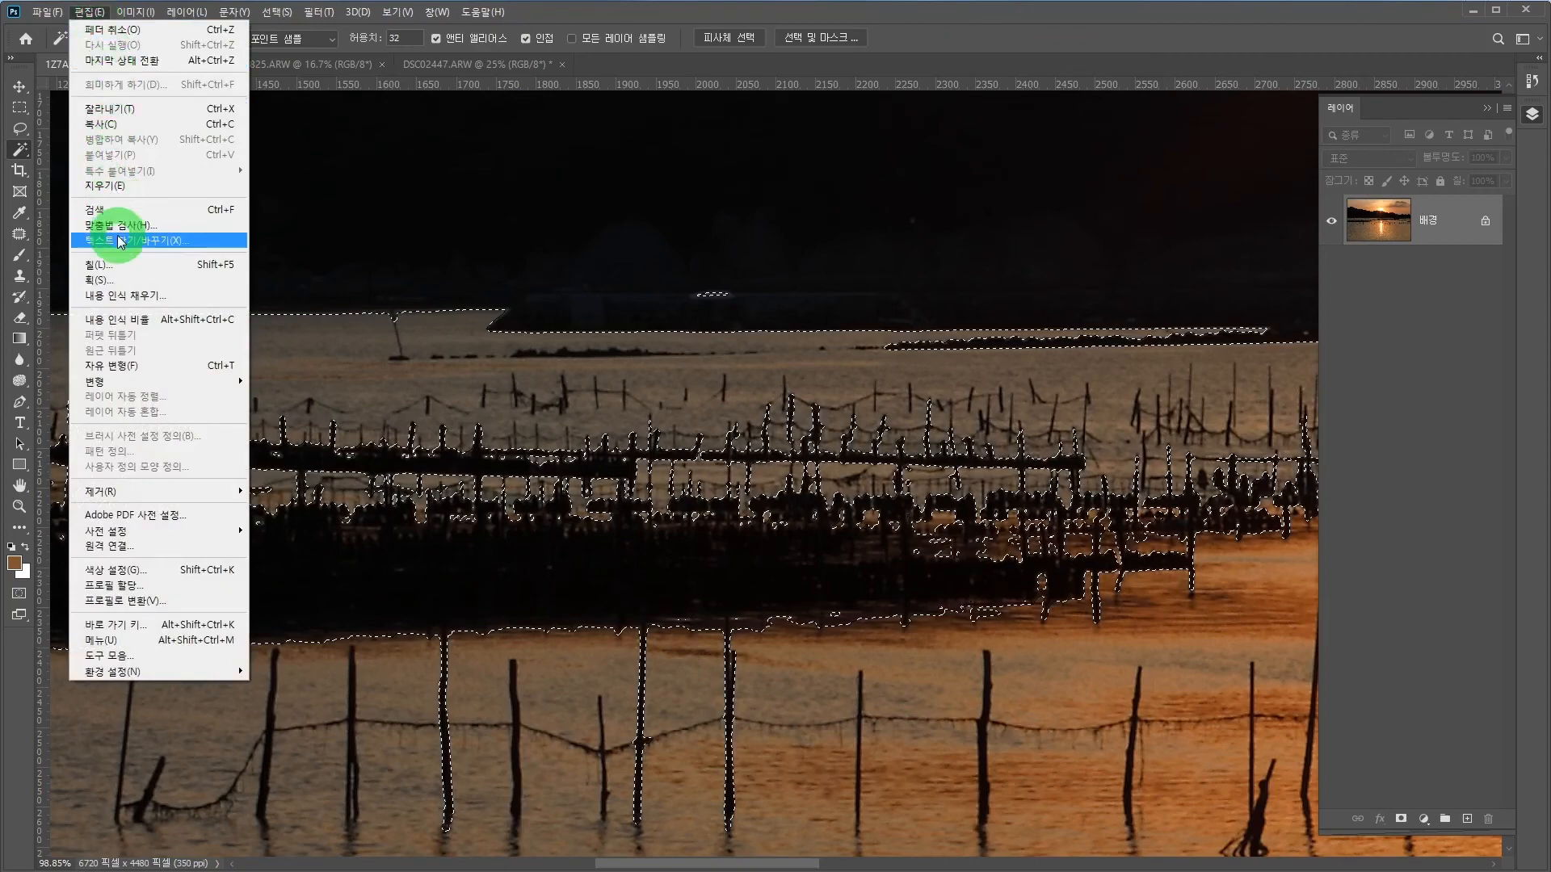
click(133, 122)
click(89, 11)
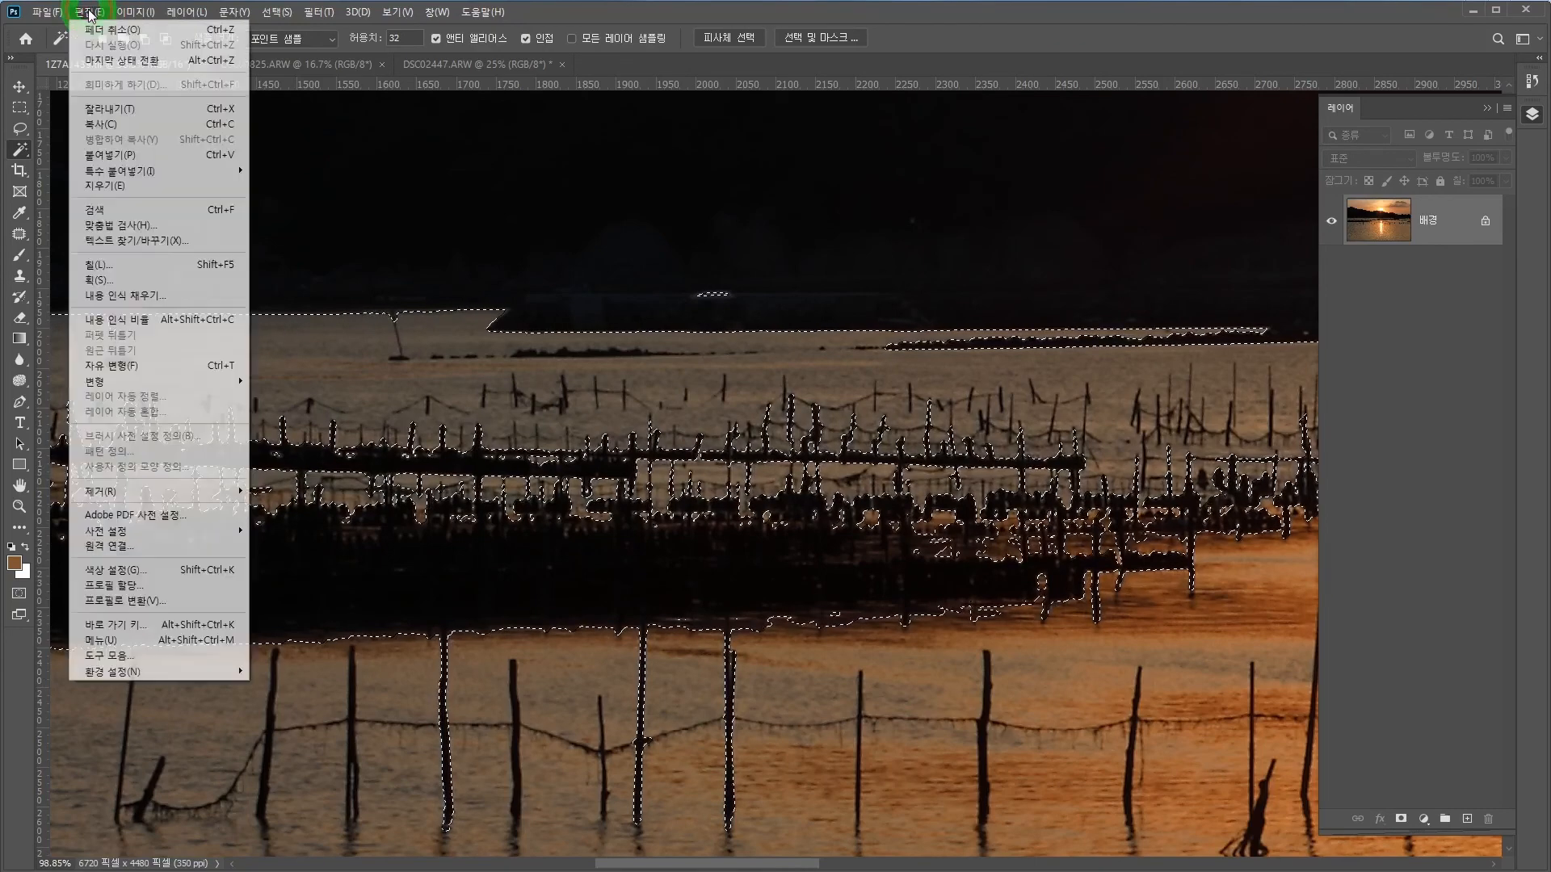
click(110, 154)
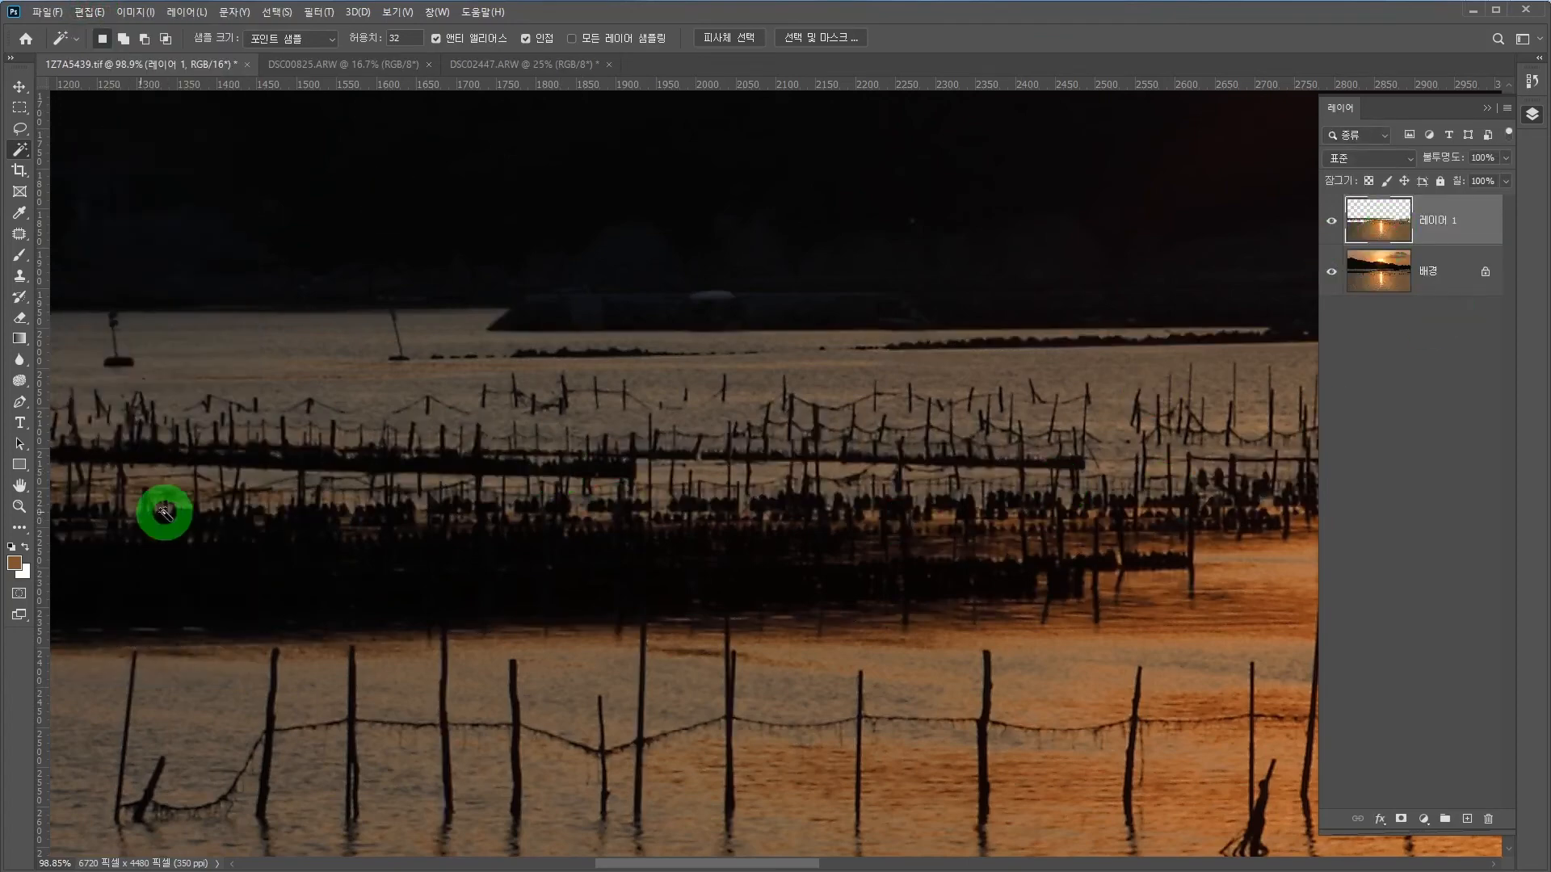
- Duplicate the pasted water layer
key(ctrl+minus)
key(ctrl+minus)
key(ctrl+minus)
key(ctrl+minus)
key(ctrl+minus)
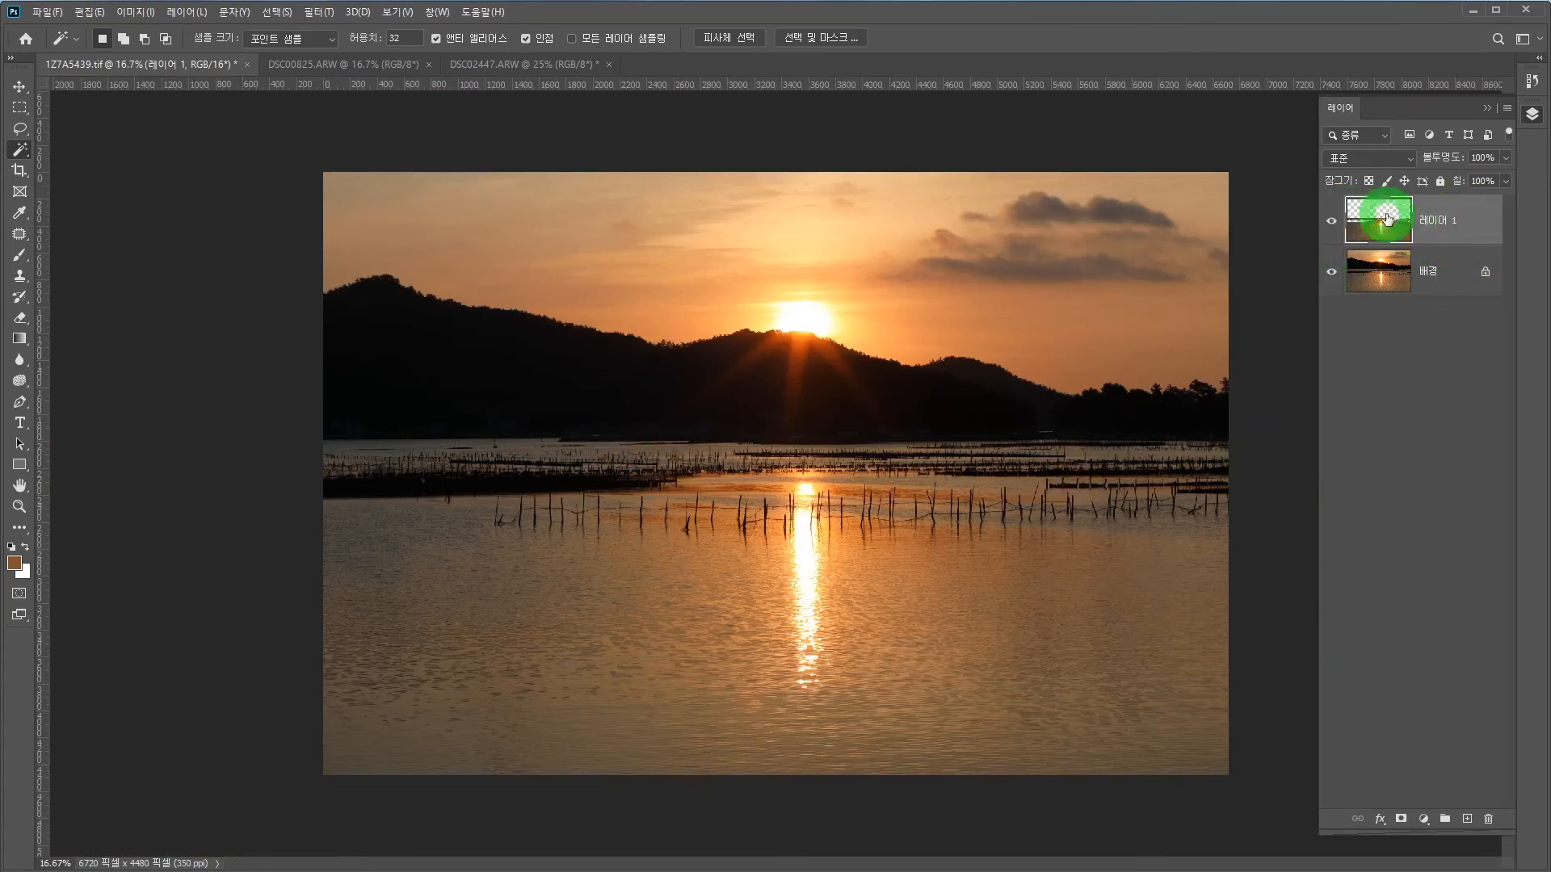
drag(1468, 219, 1468, 817)
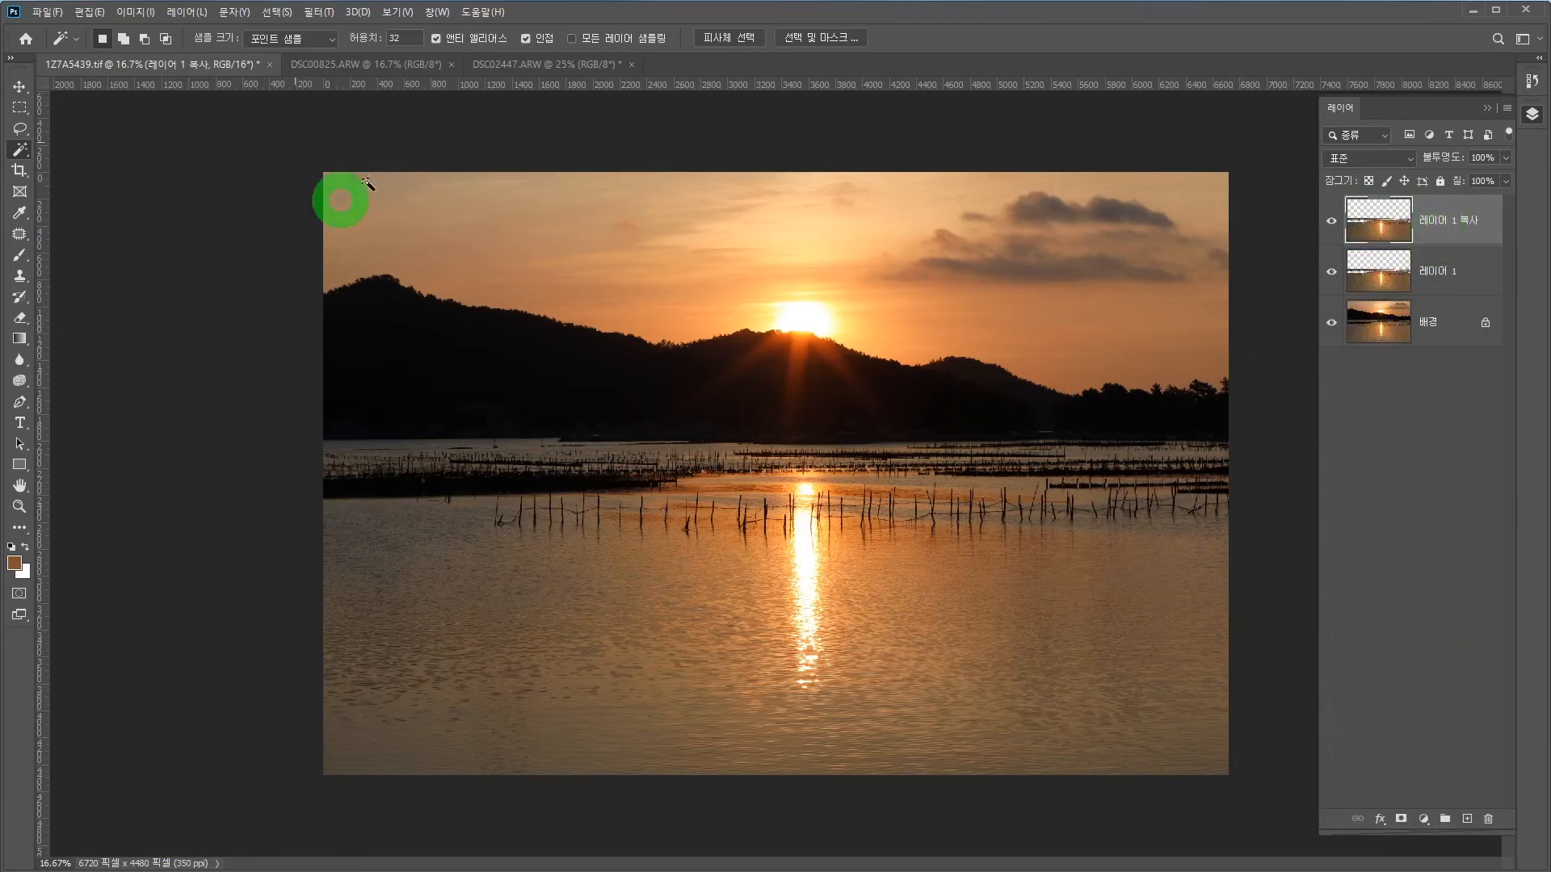
- Apply a Motion Blur to the duplicate water layer at a 0° angle and a distance of 250 pixels
click(318, 13)
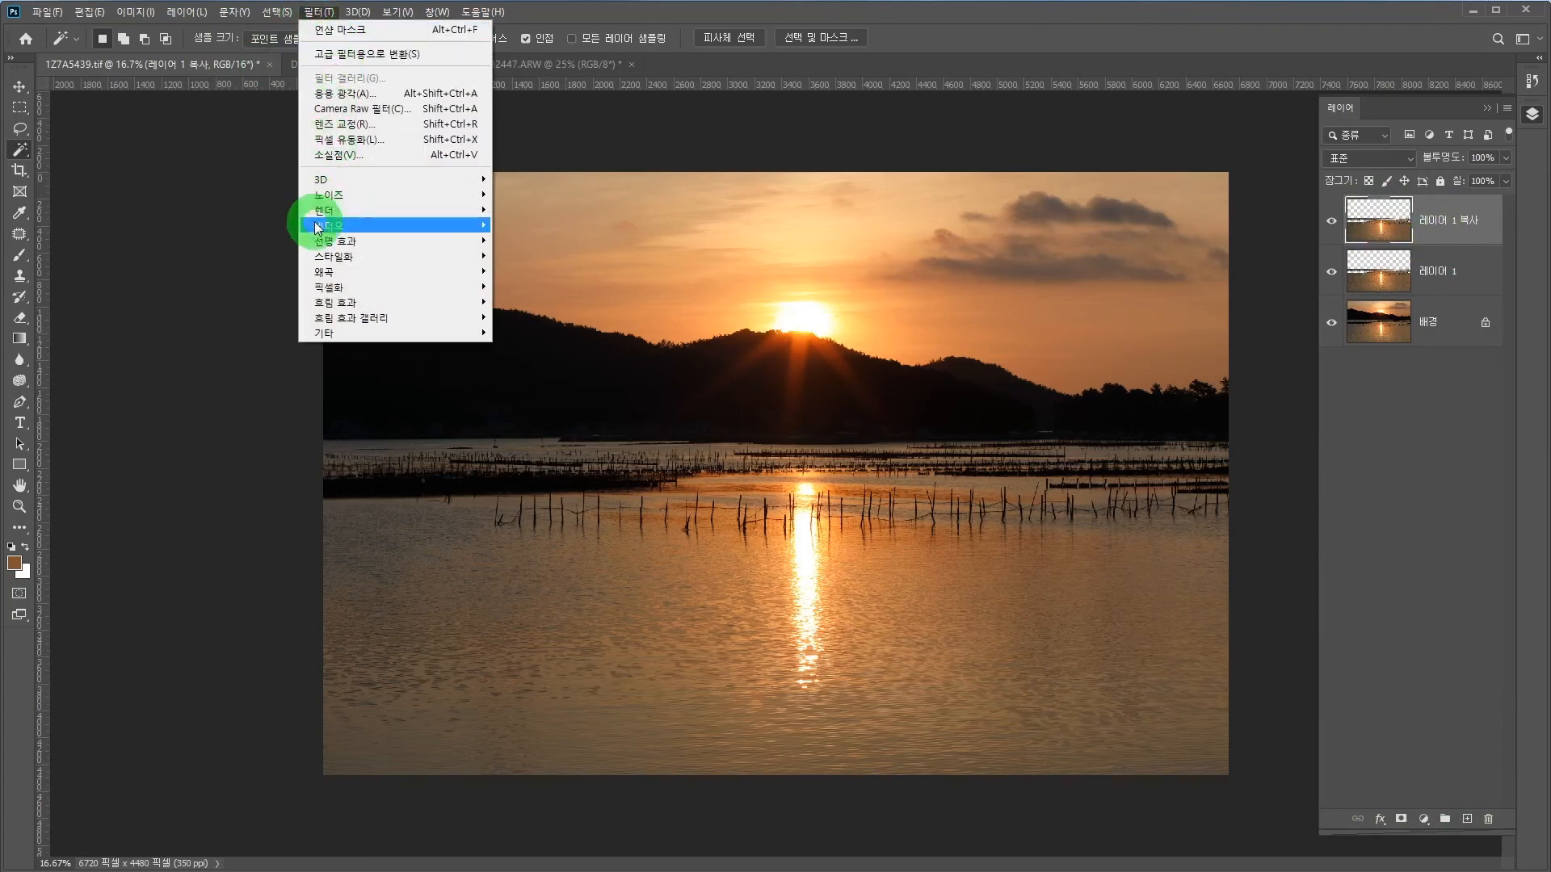
mouse_move(326, 285)
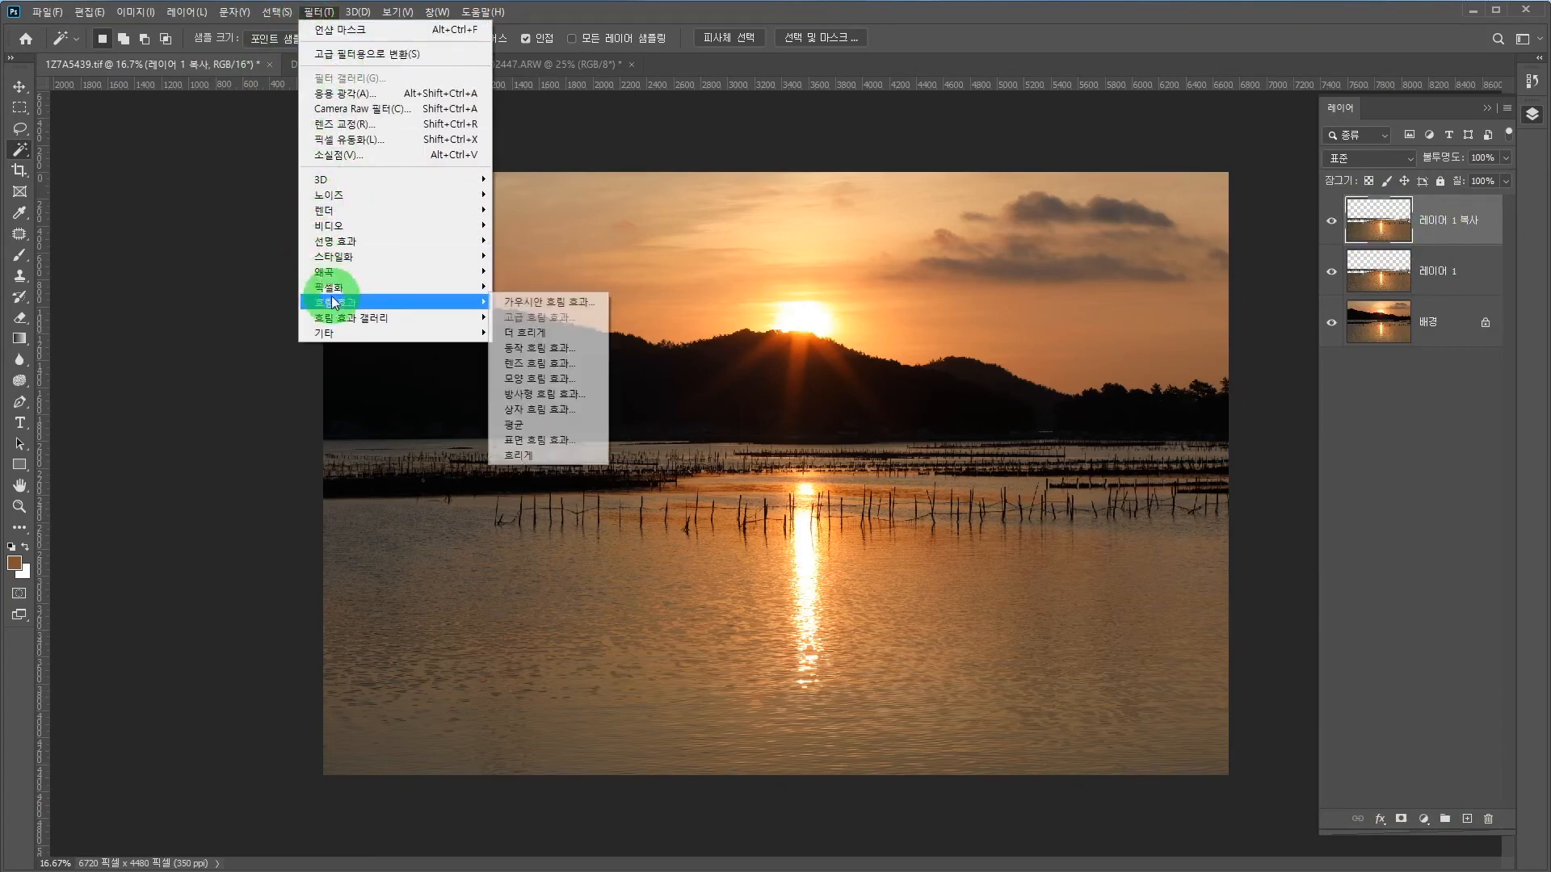
click(546, 349)
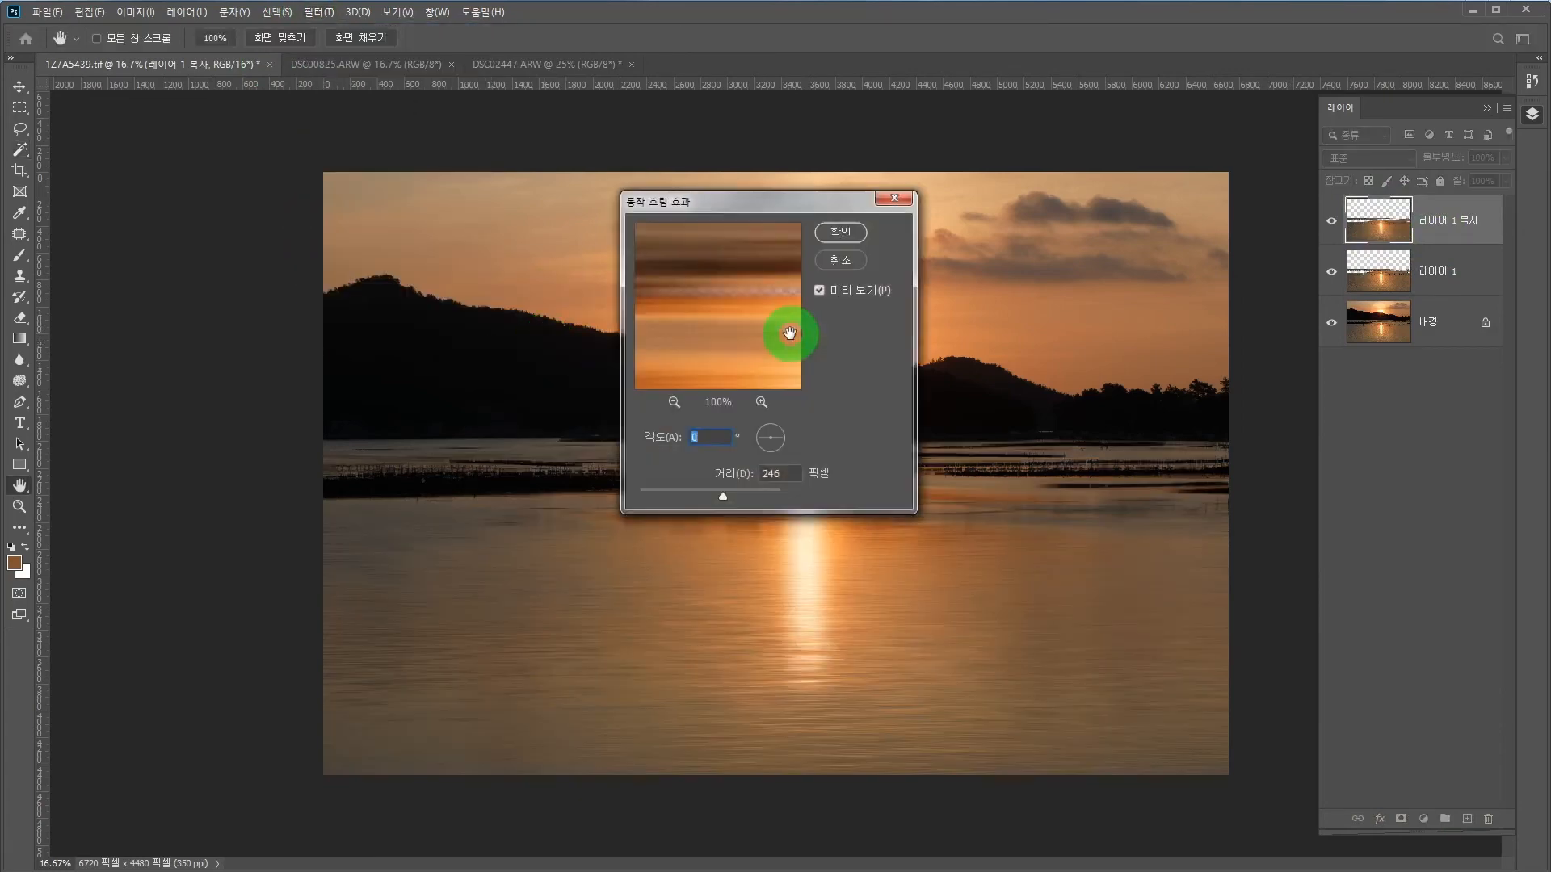
drag(818, 210, 982, 233)
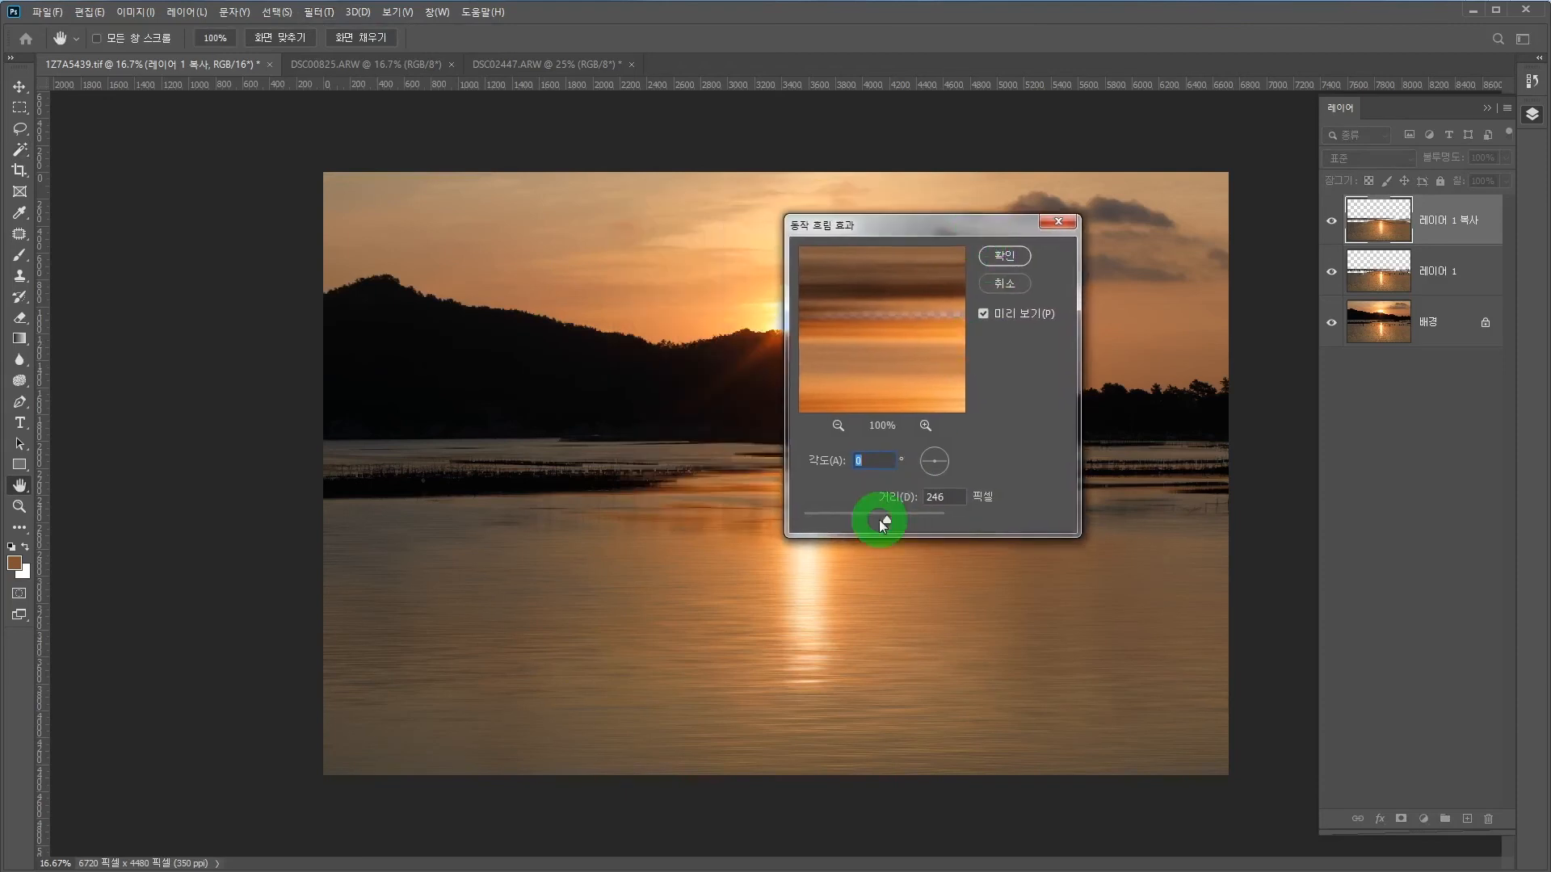
drag(886, 523, 962, 523)
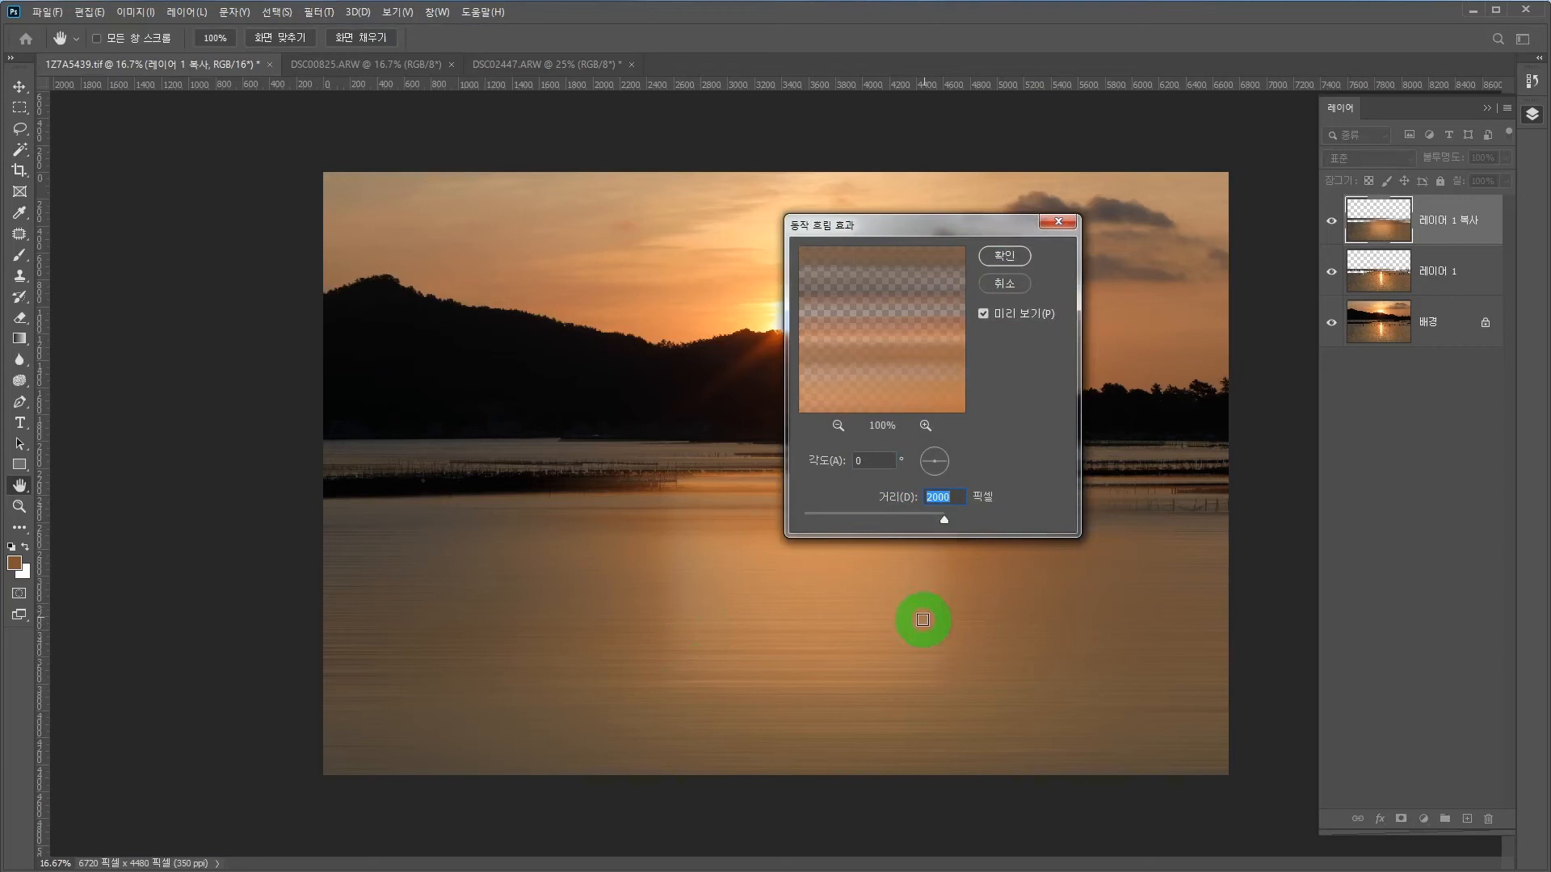
drag(898, 524, 886, 523)
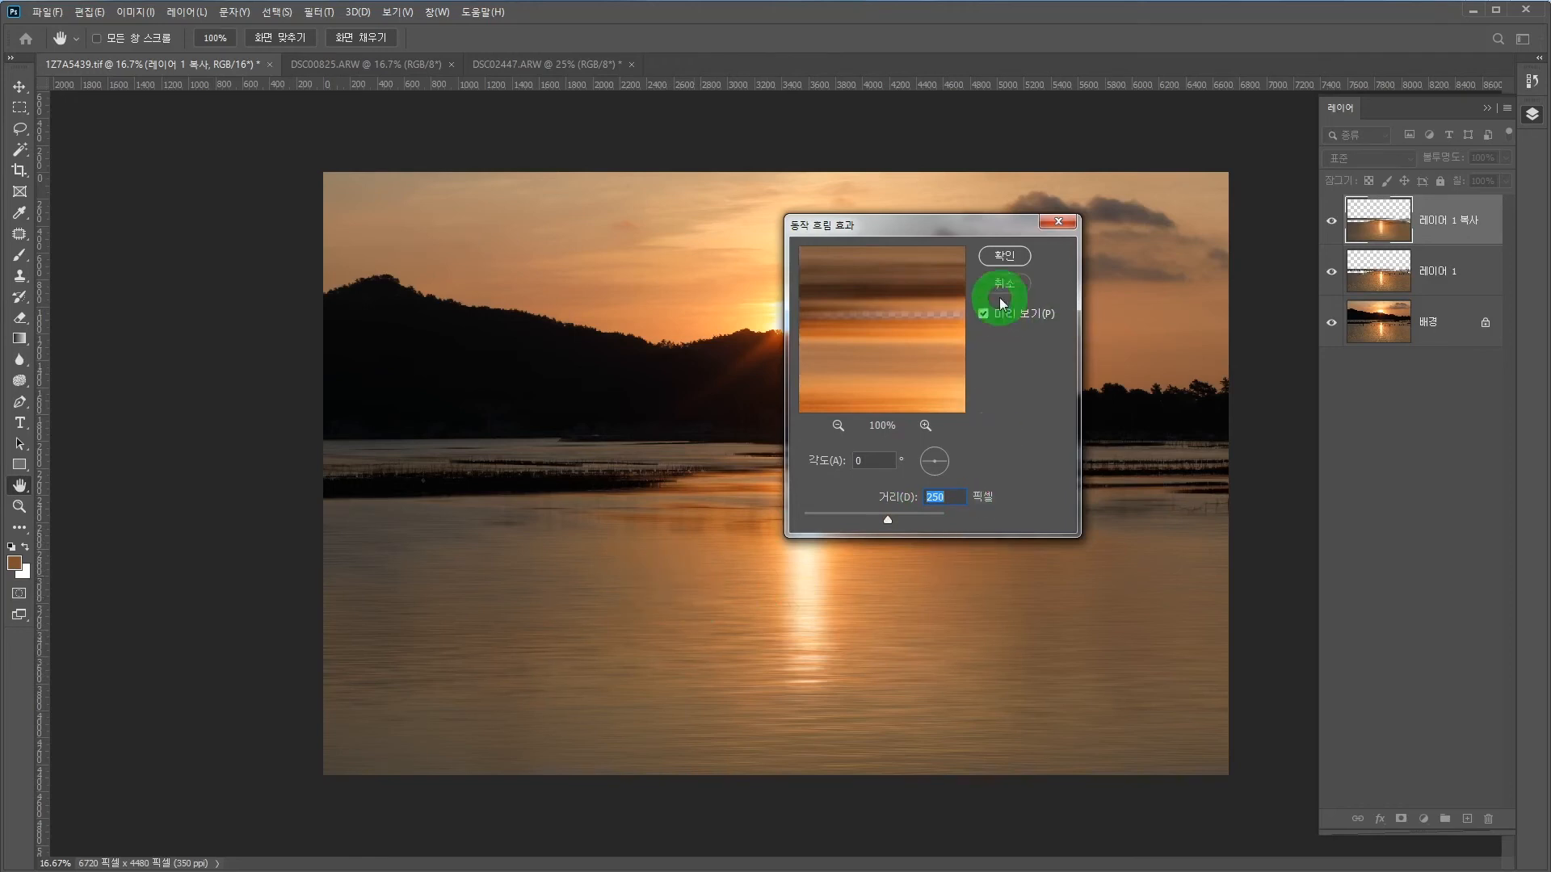
click(1005, 259)
key(w)
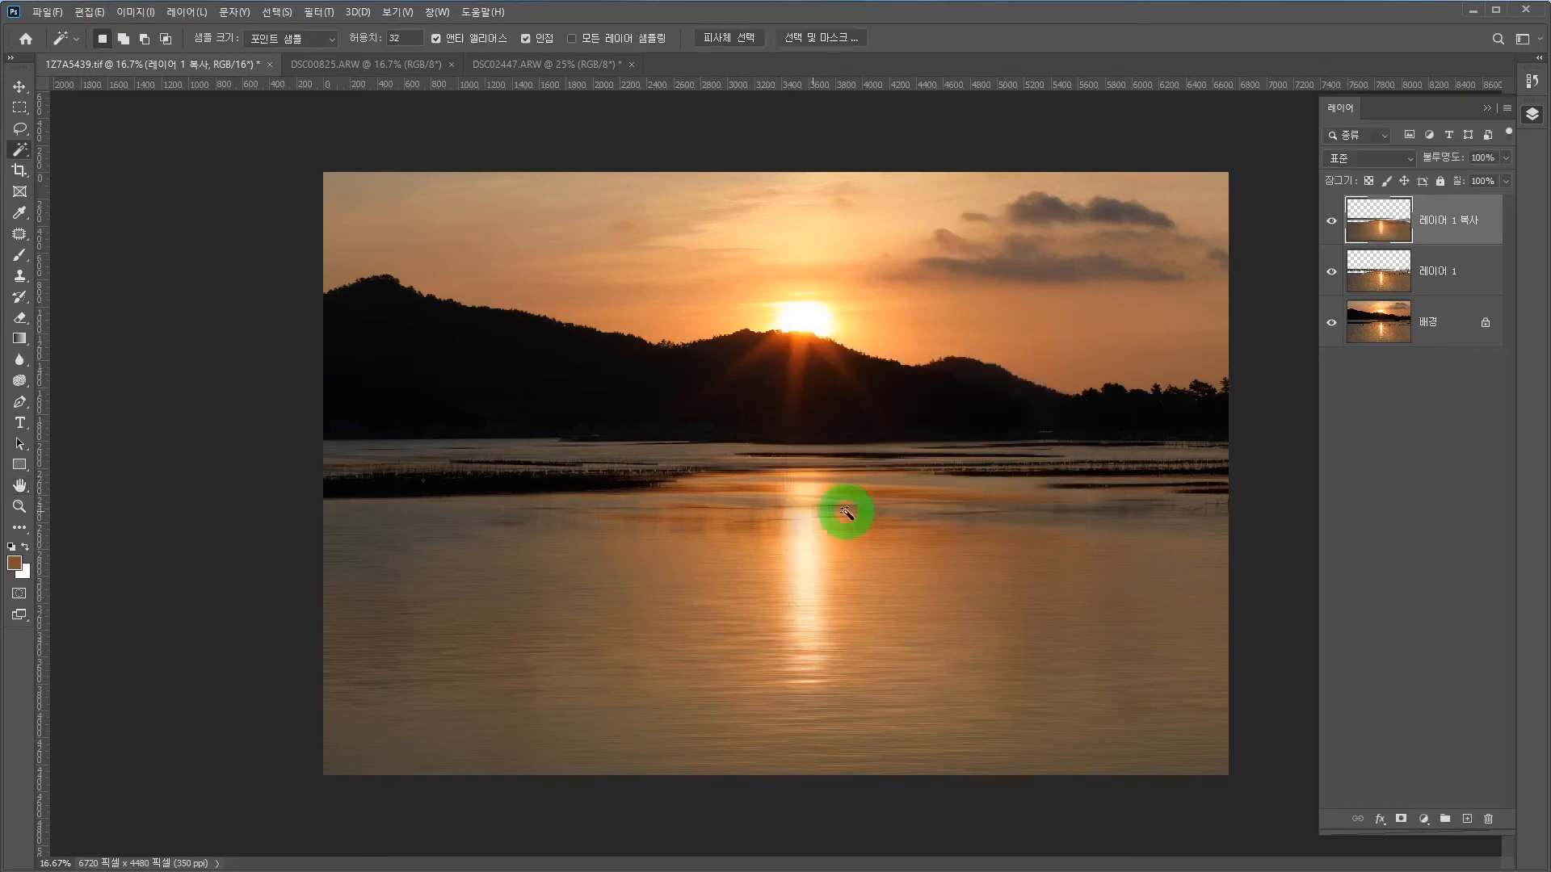
- Load the outline of the original, unblurred water layer as a selection, keeping the blurred duplicate as the active layer
ctrl+click(1377, 270)
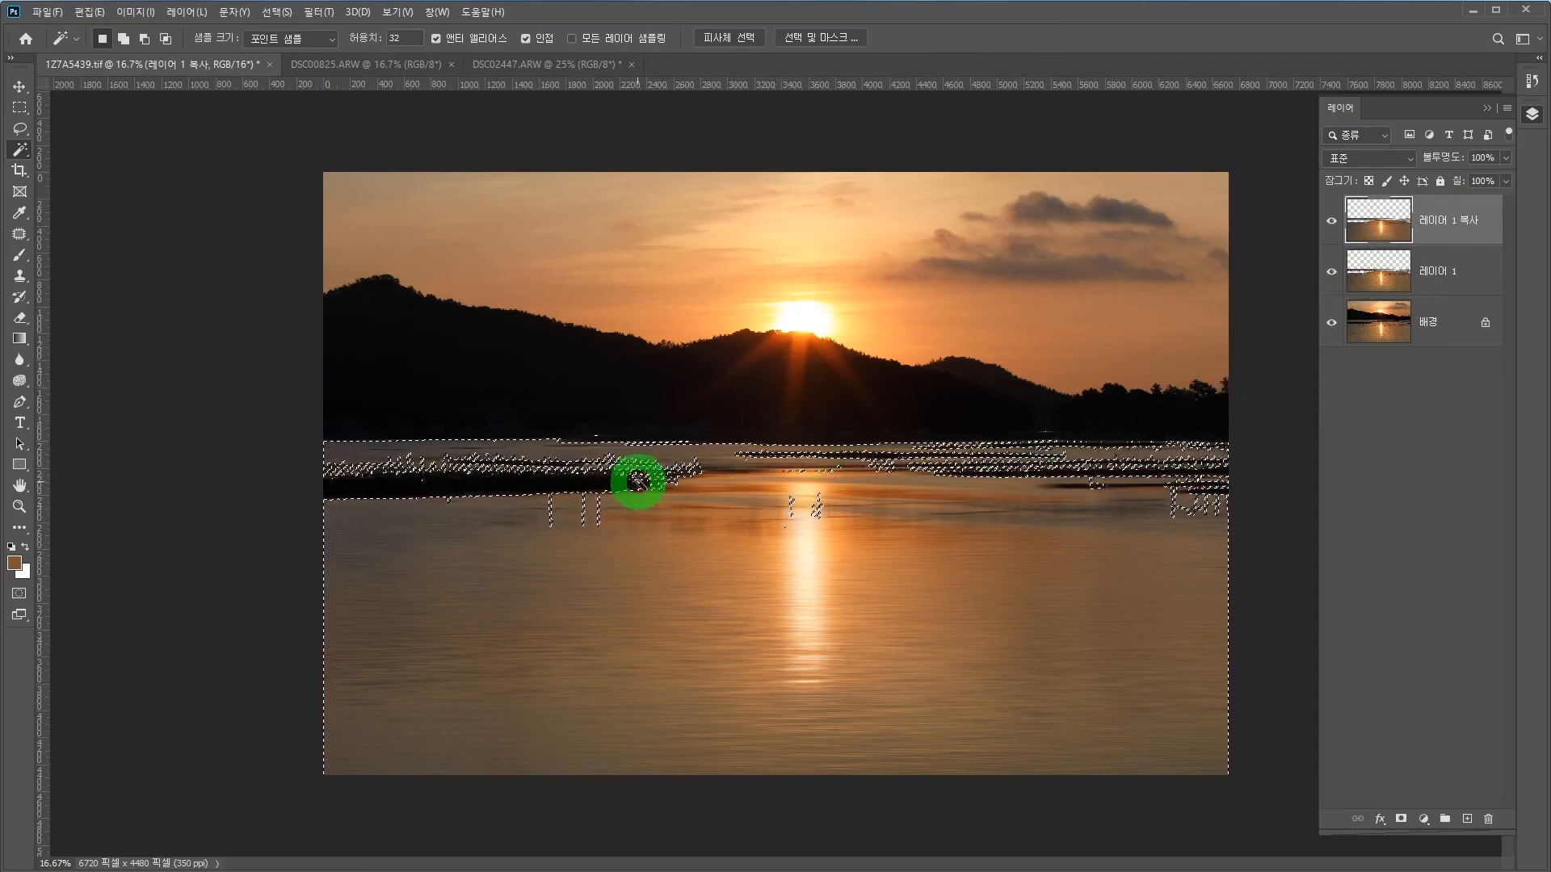
scroll(711, 525, up, 10)
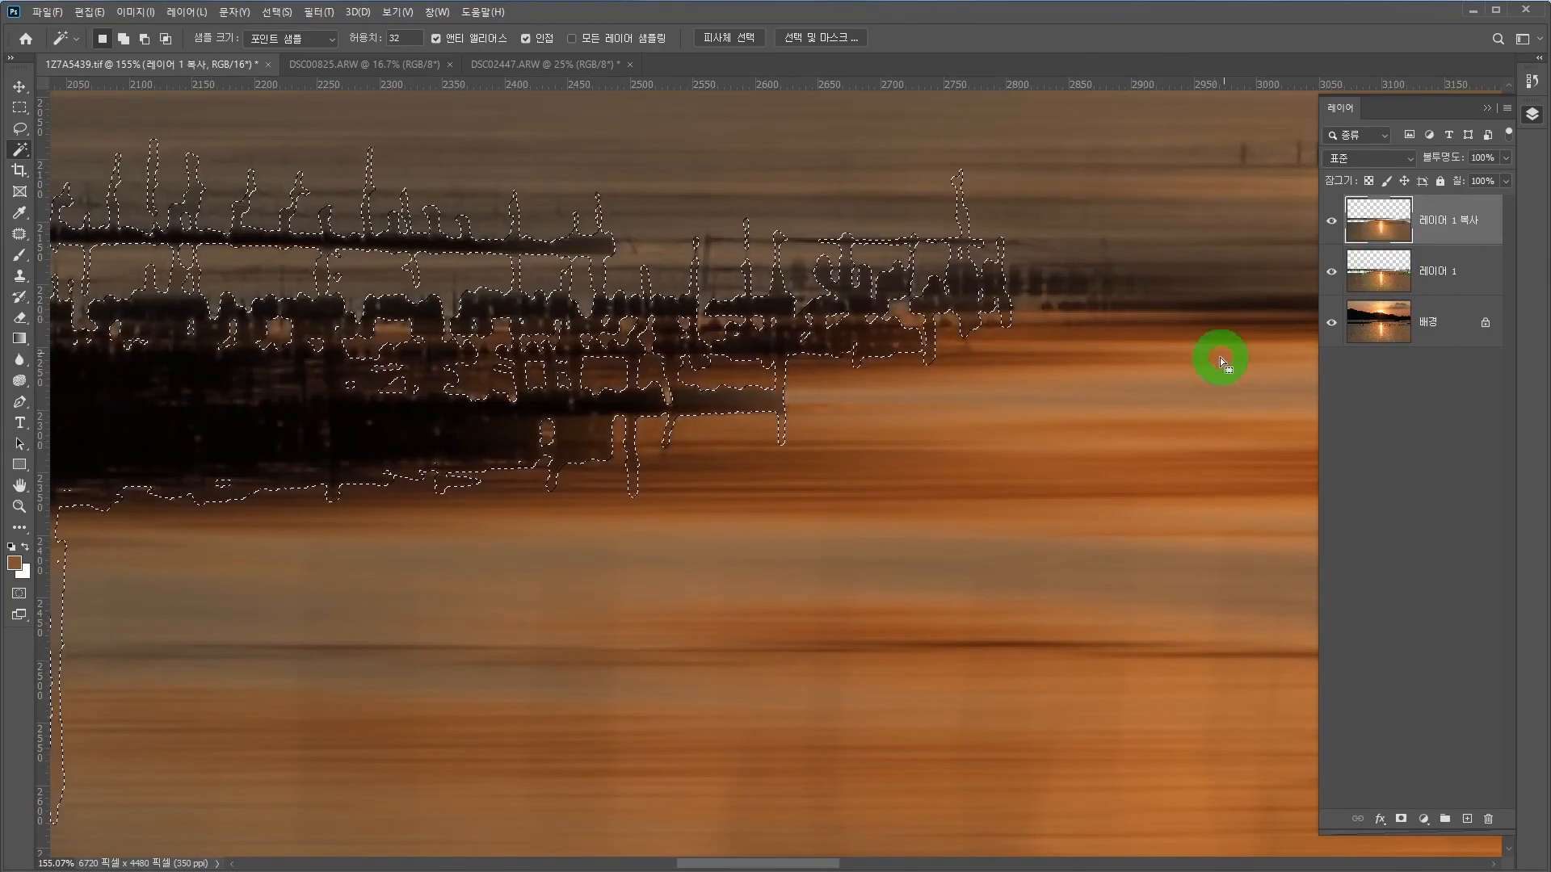
ctrl+click(1373, 231)
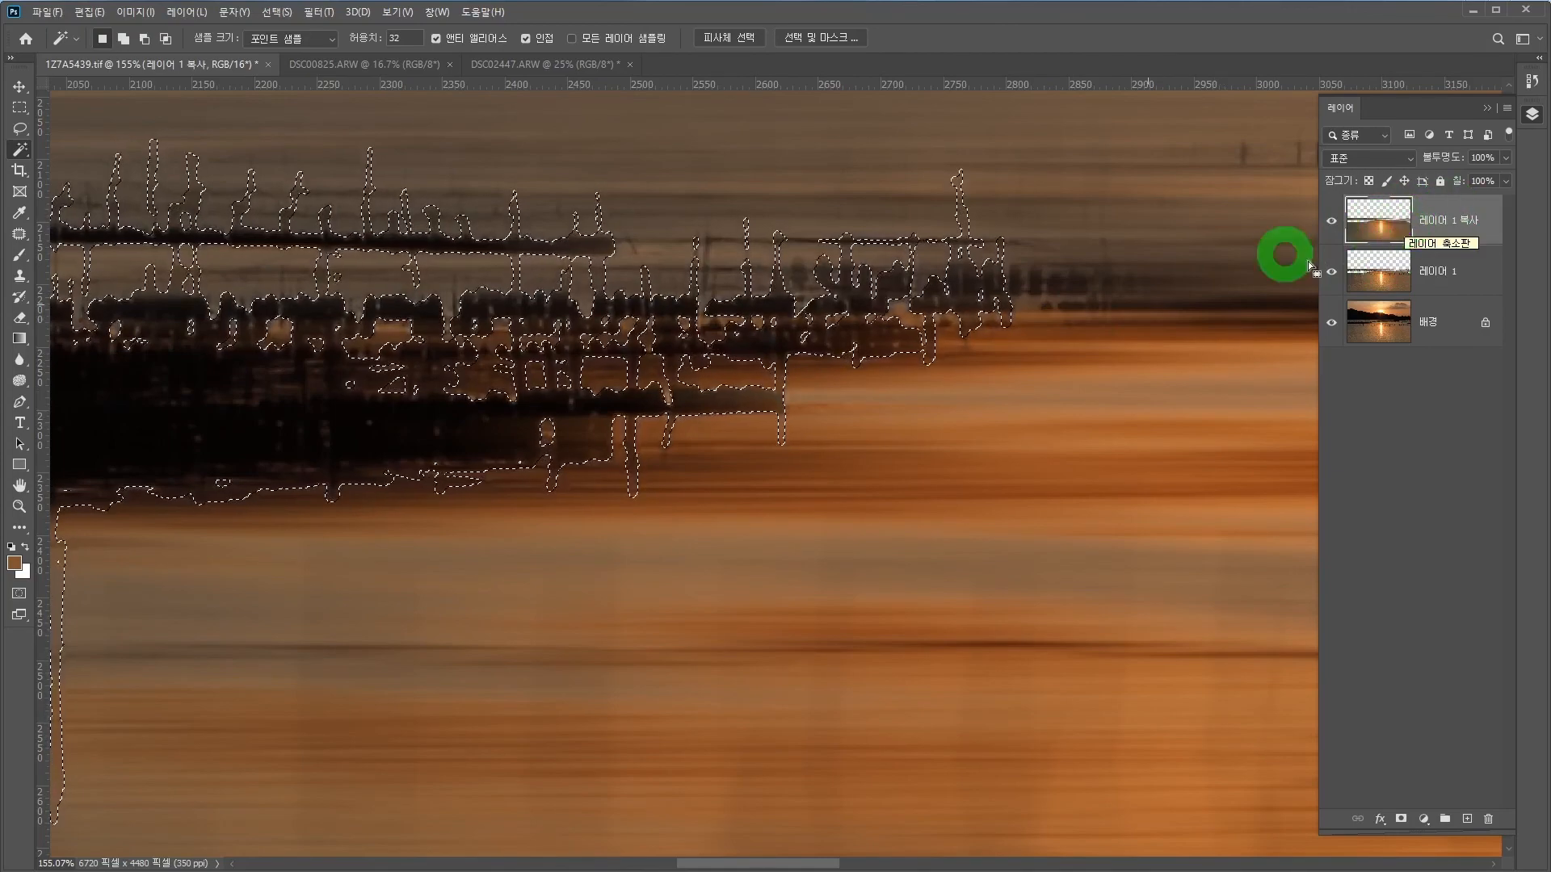
- Invert the selection, delete the blur spilling outside the water on the duplicate layer, and deselect
key(Delete)
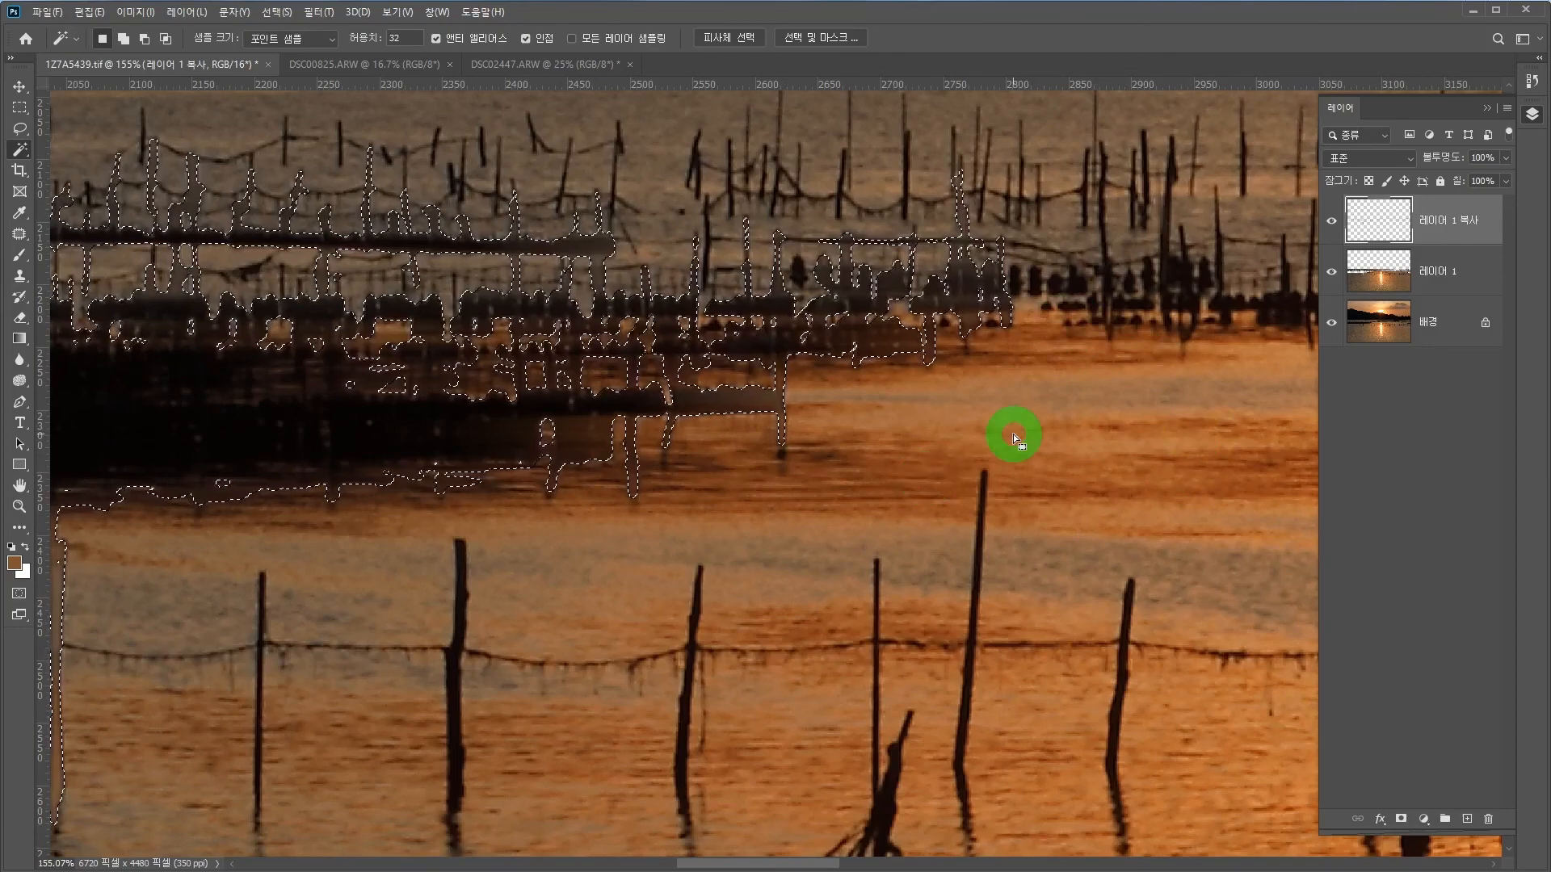
key(ctrl+z)
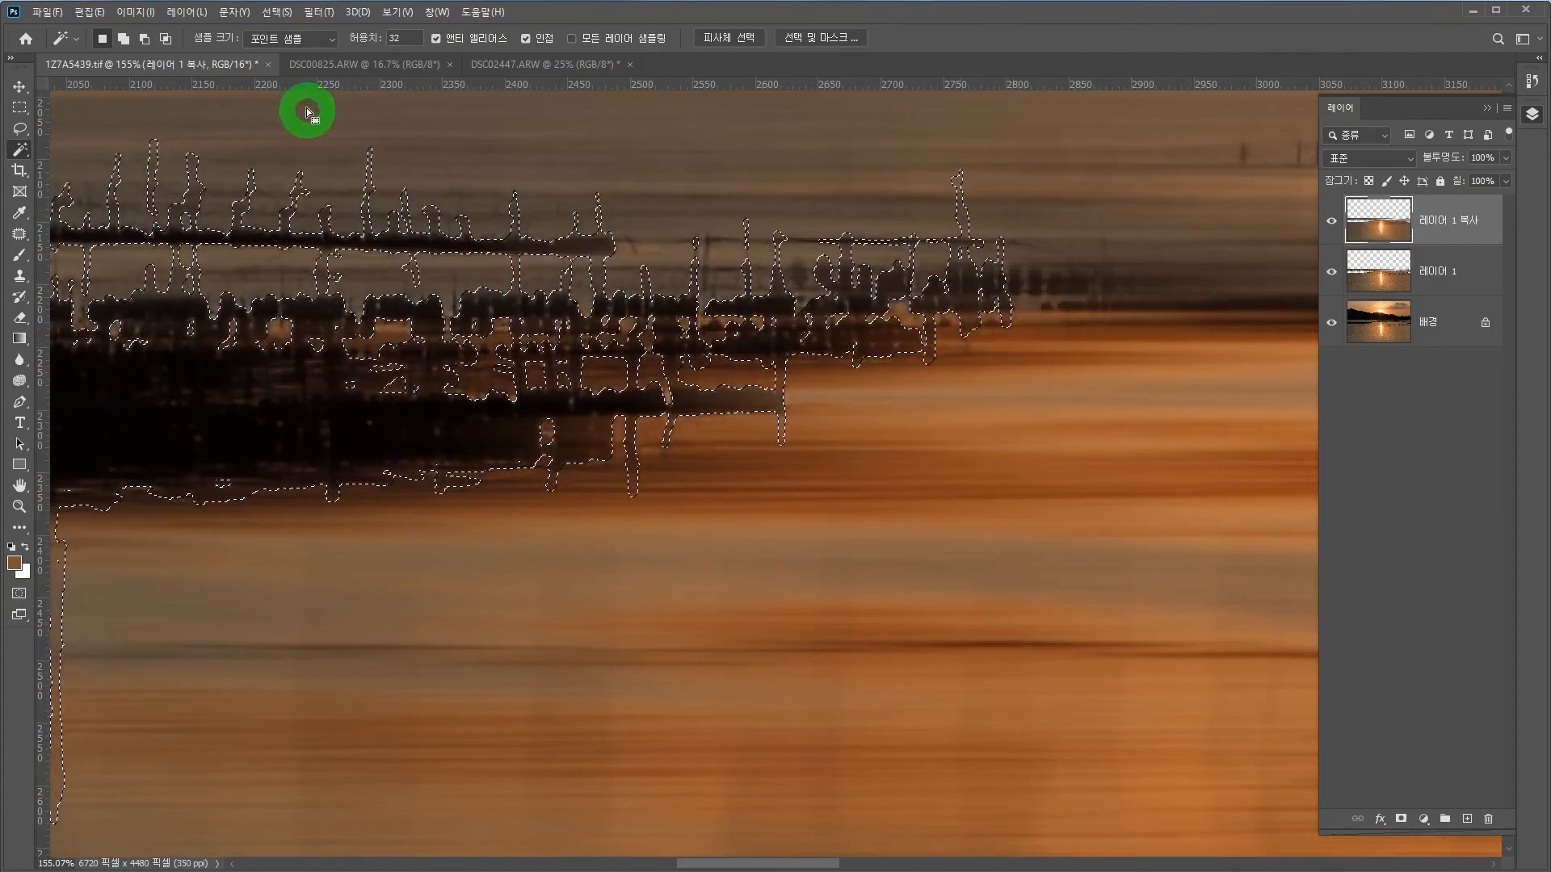
click(279, 11)
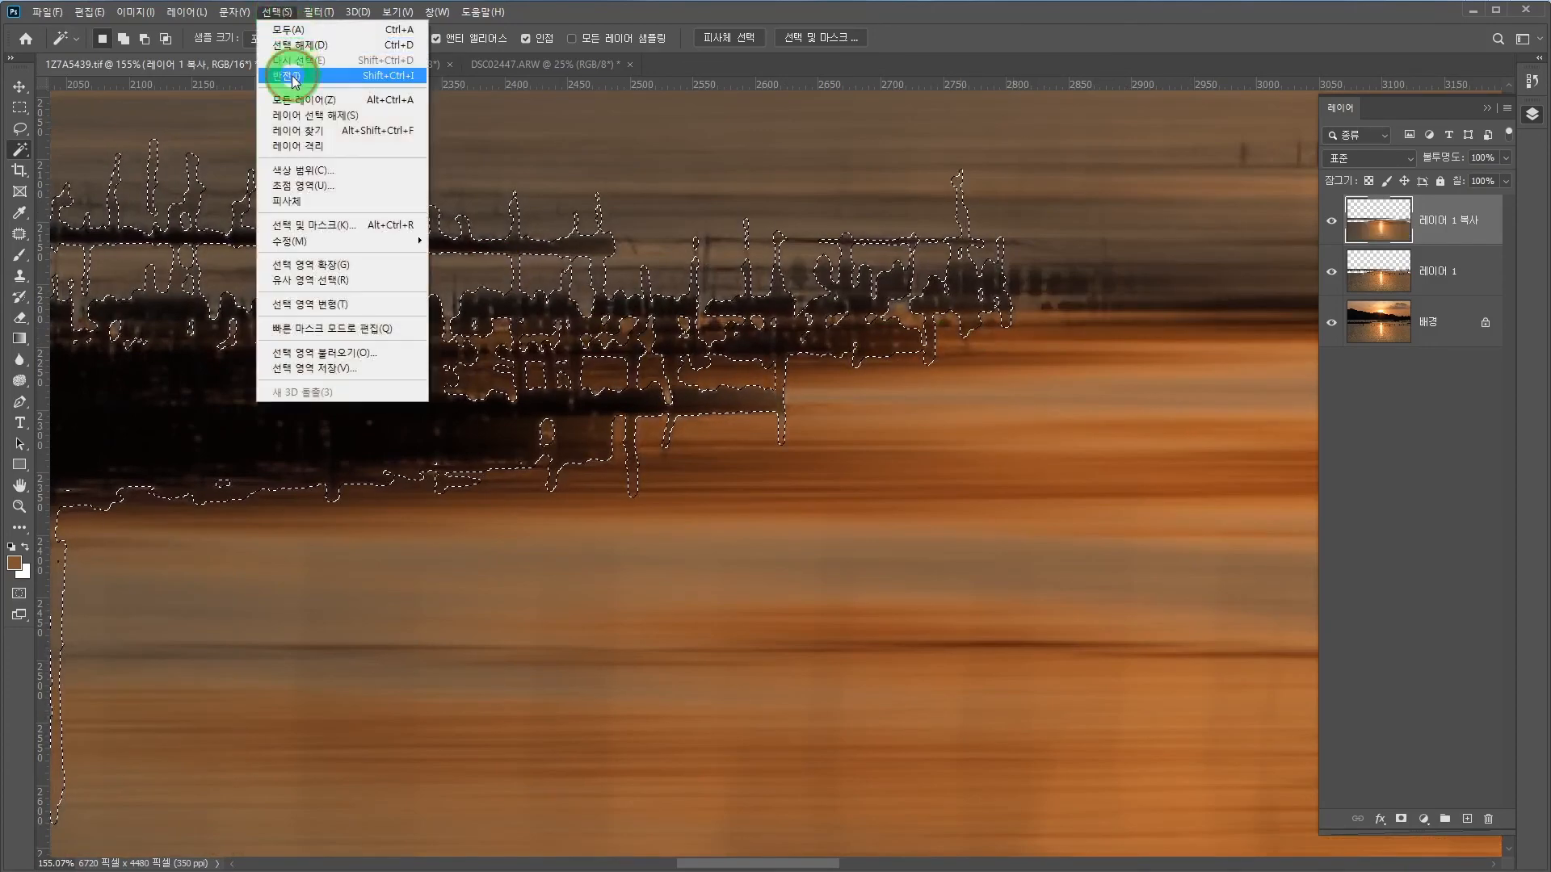
click(293, 76)
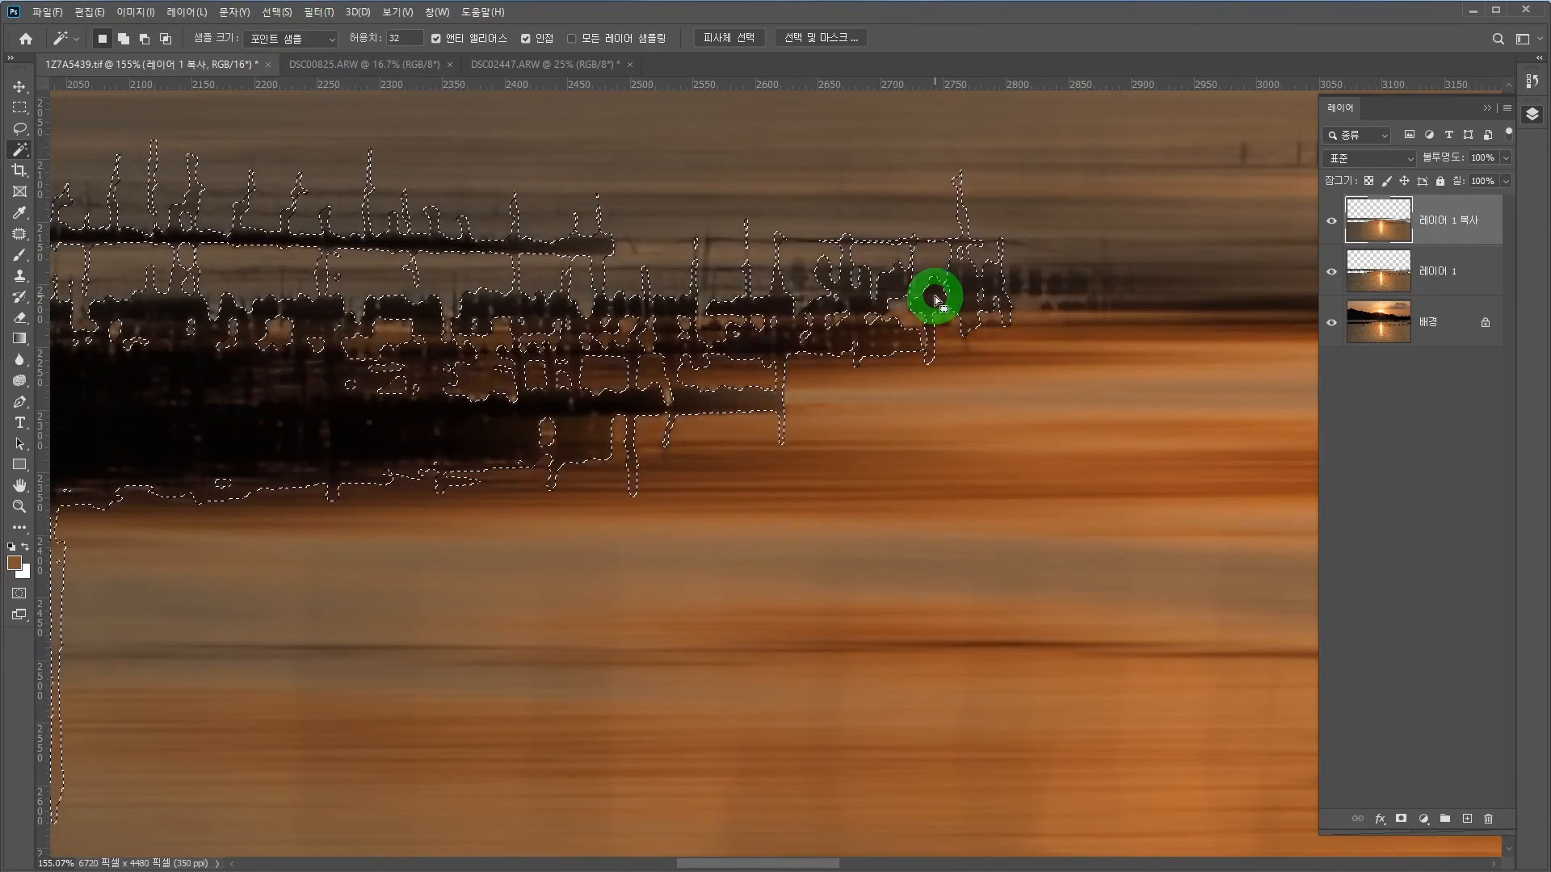
key(Delete)
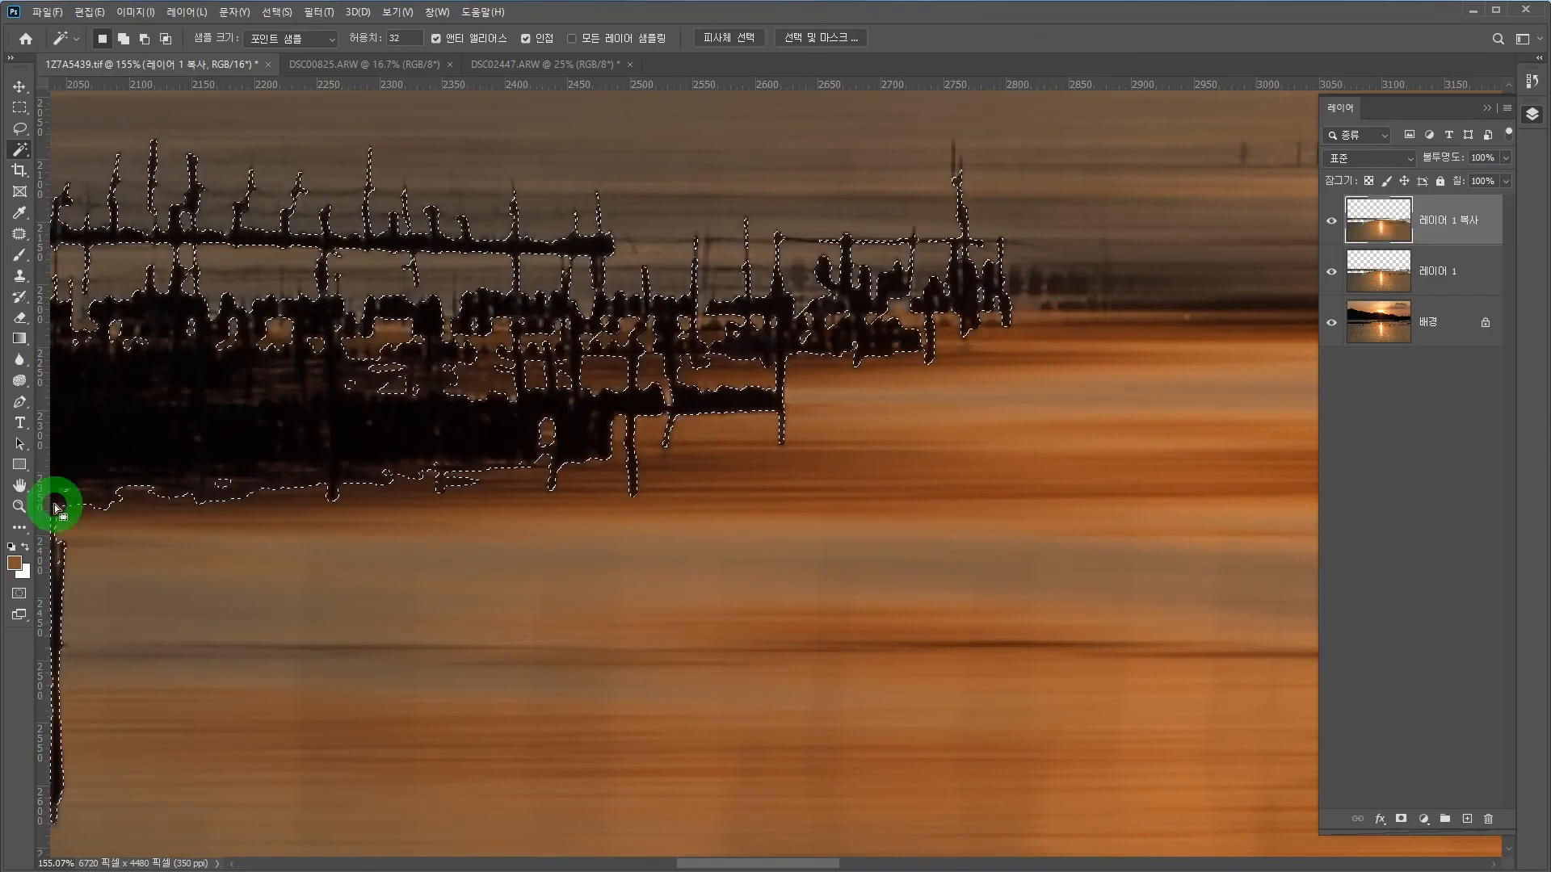
double_click(20, 486)
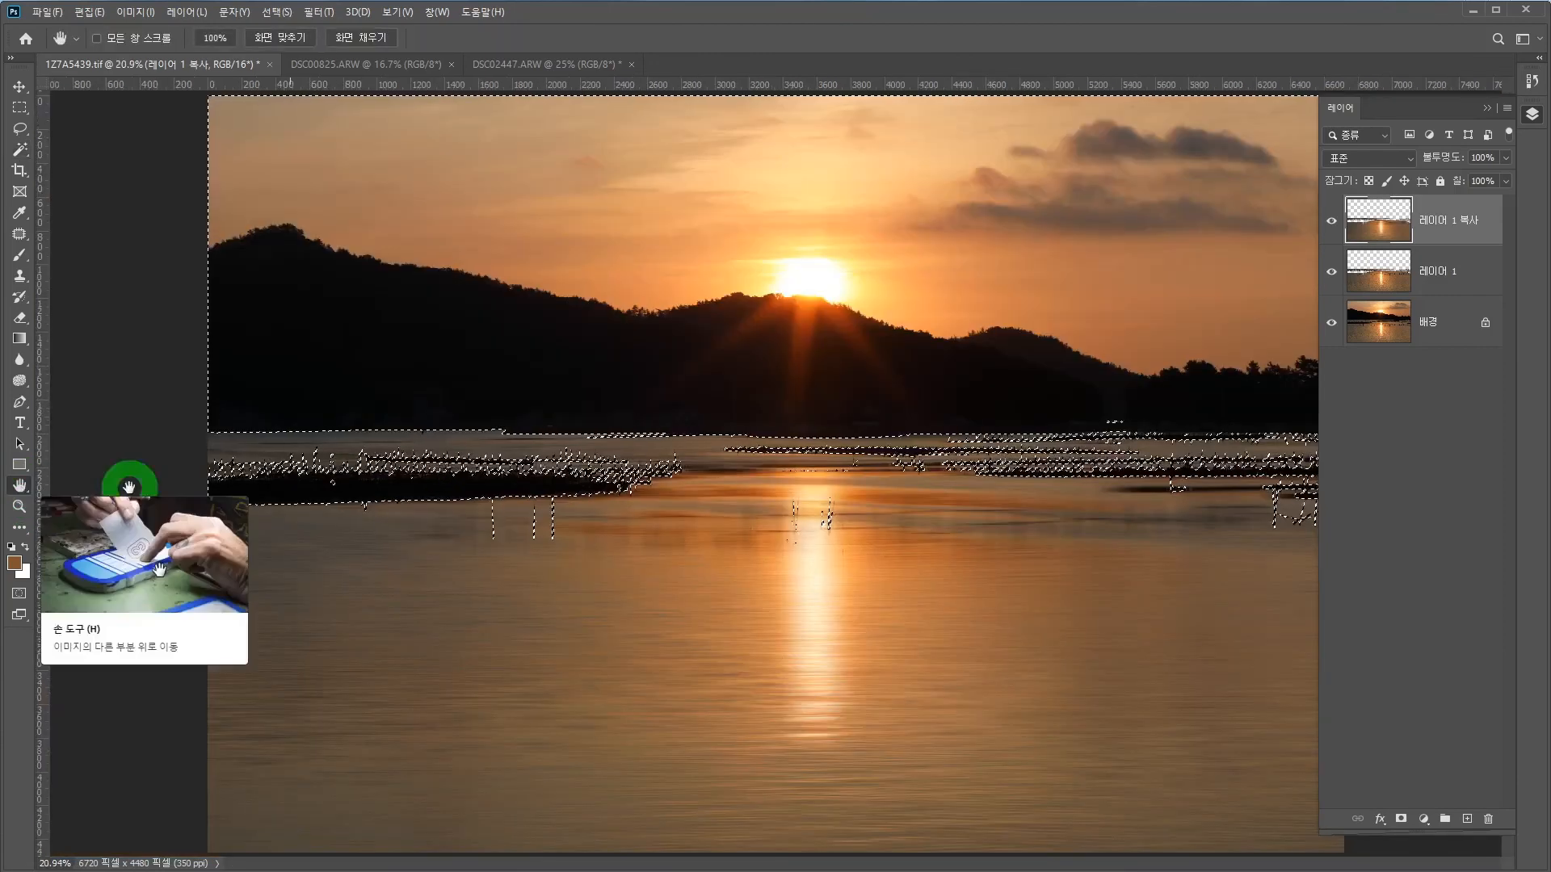
key(ctrl+d)
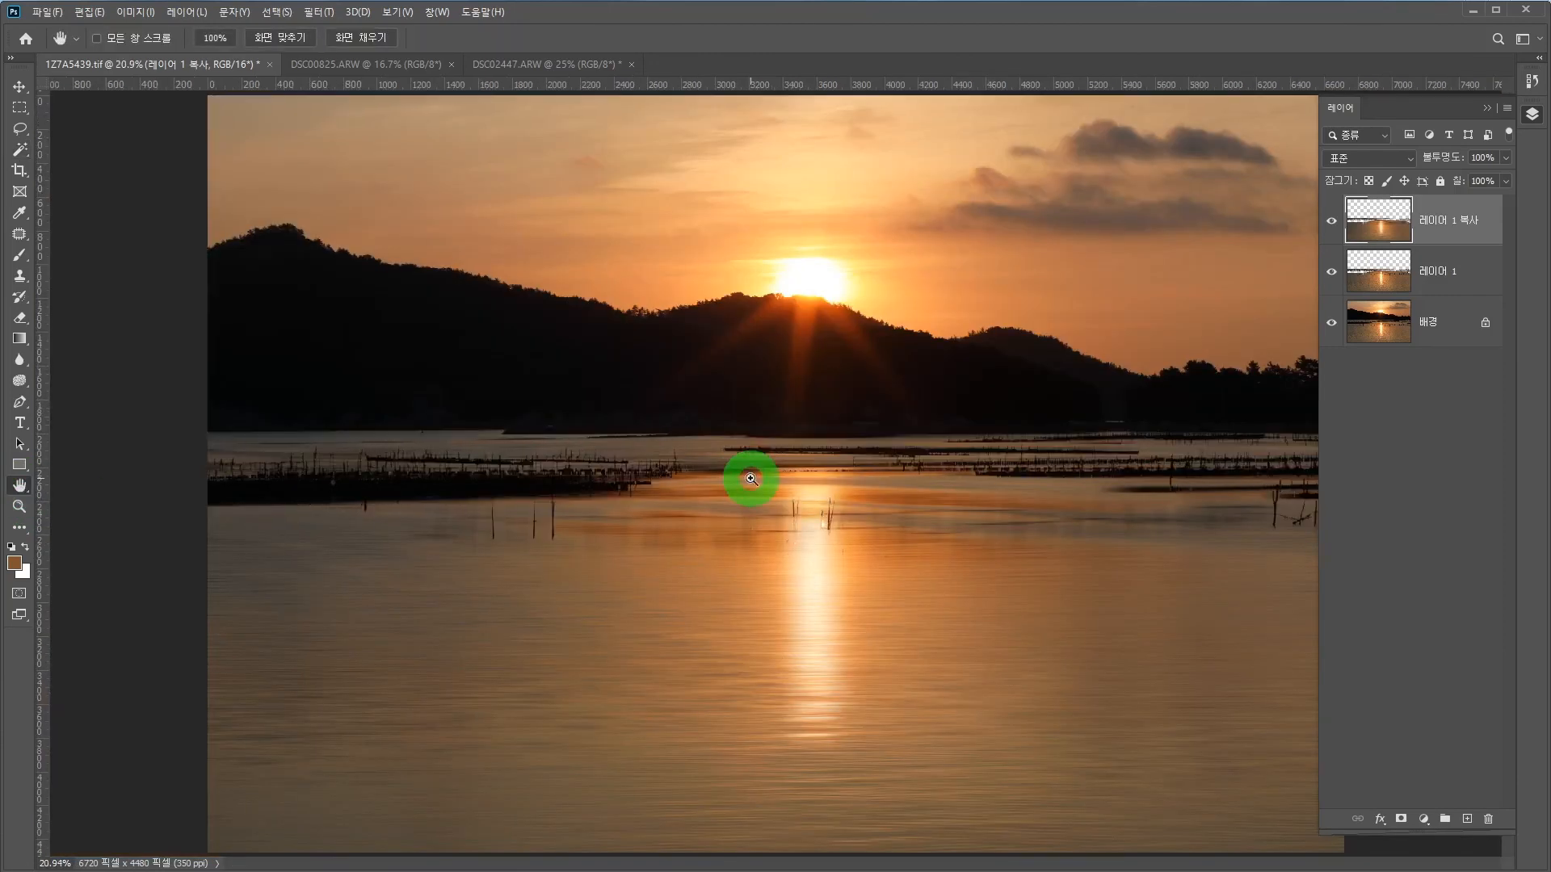
alt+click(751, 479)
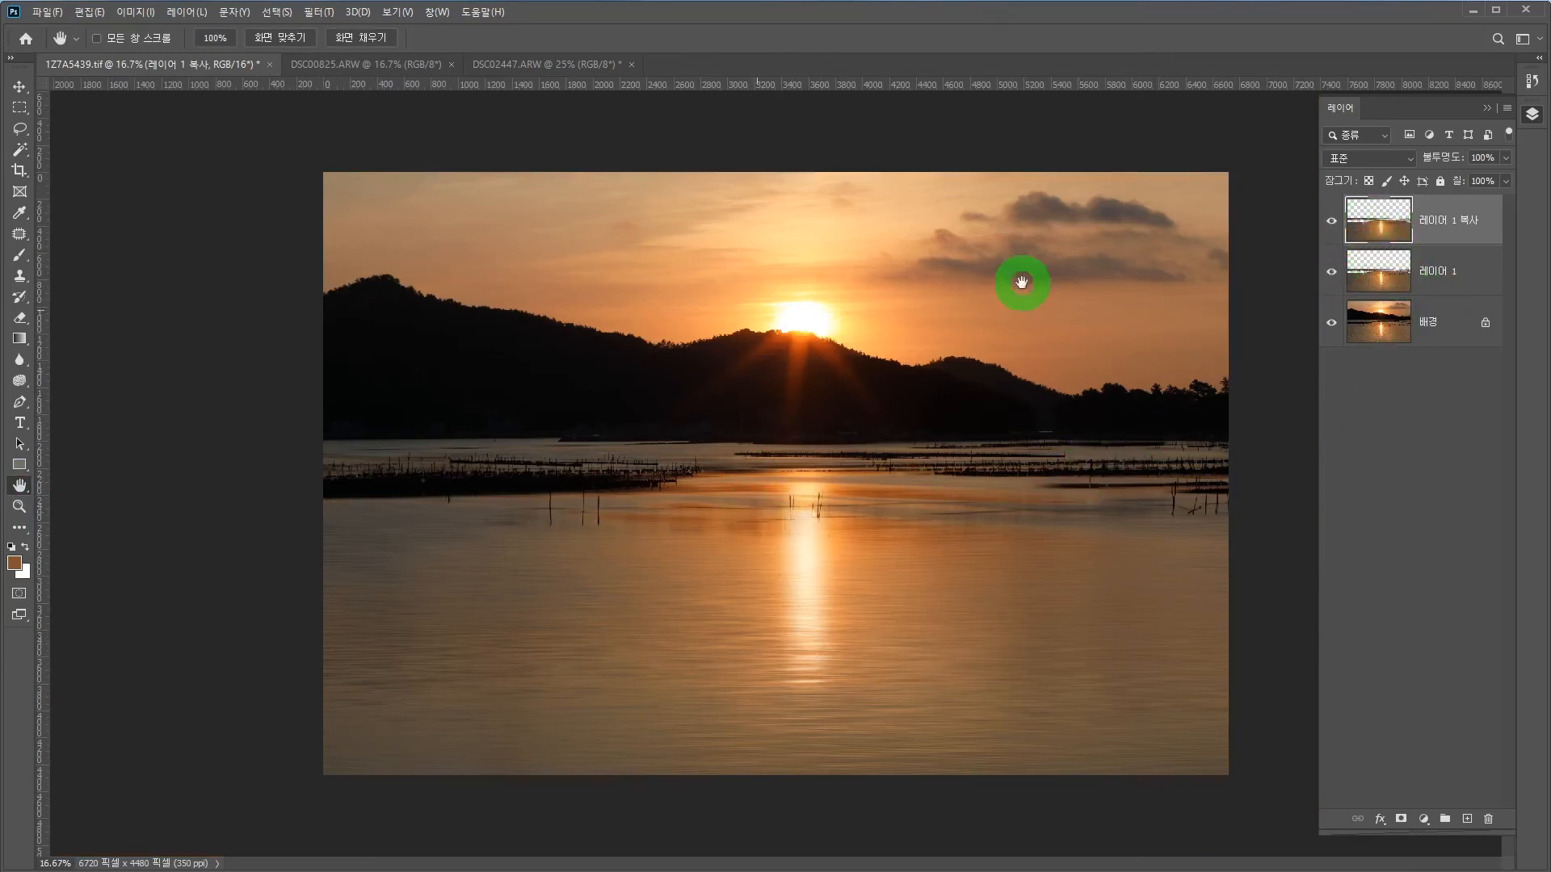
- Apply a slight Gaussian Blur to the duplicate water layer
click(317, 11)
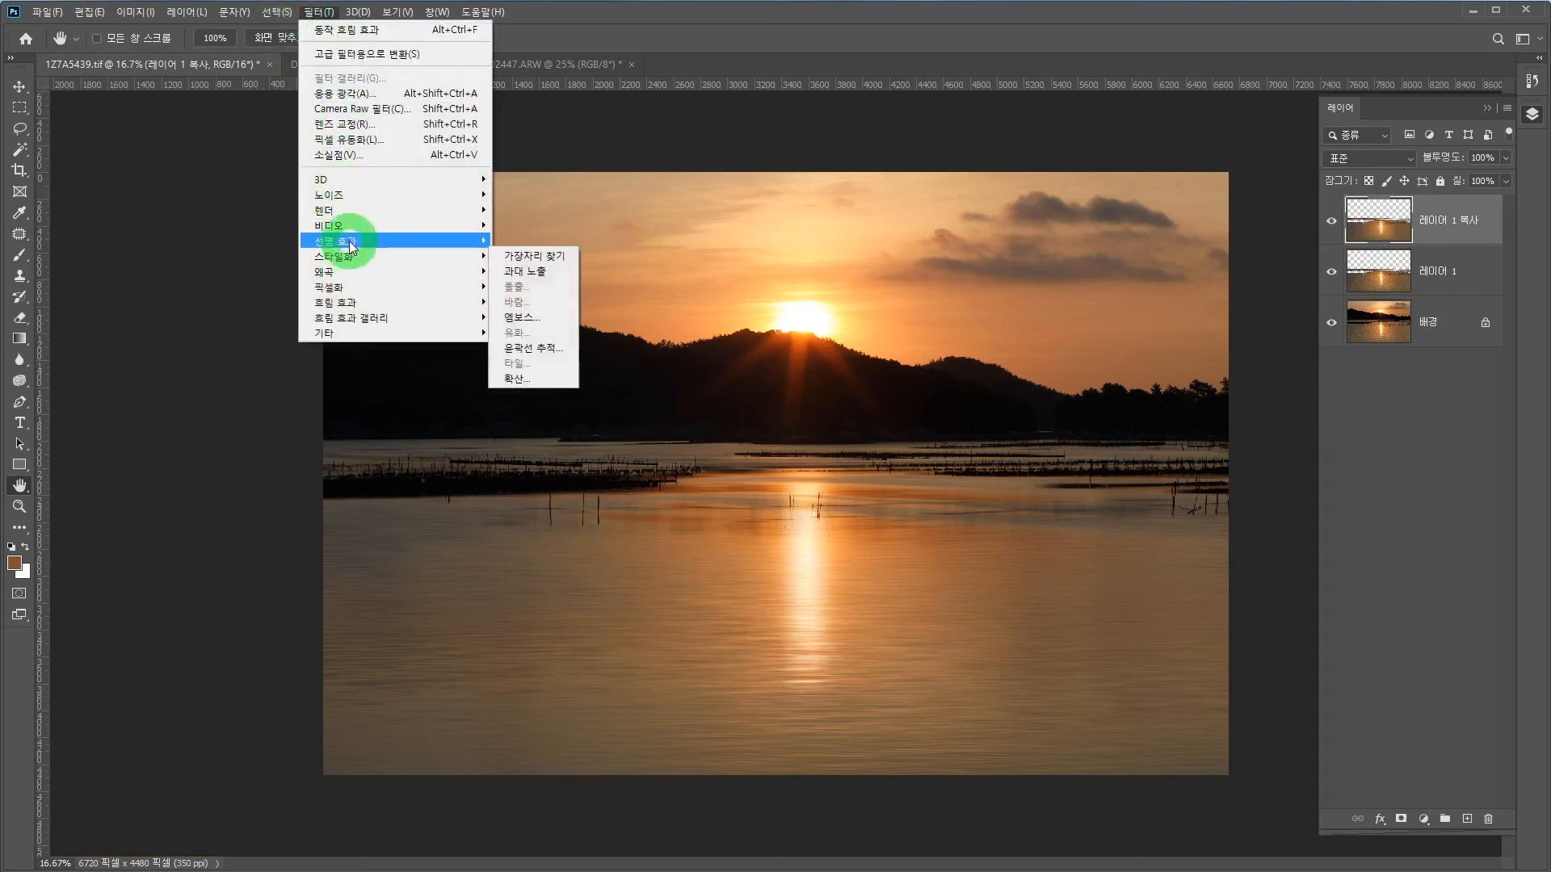
mouse_move(414, 302)
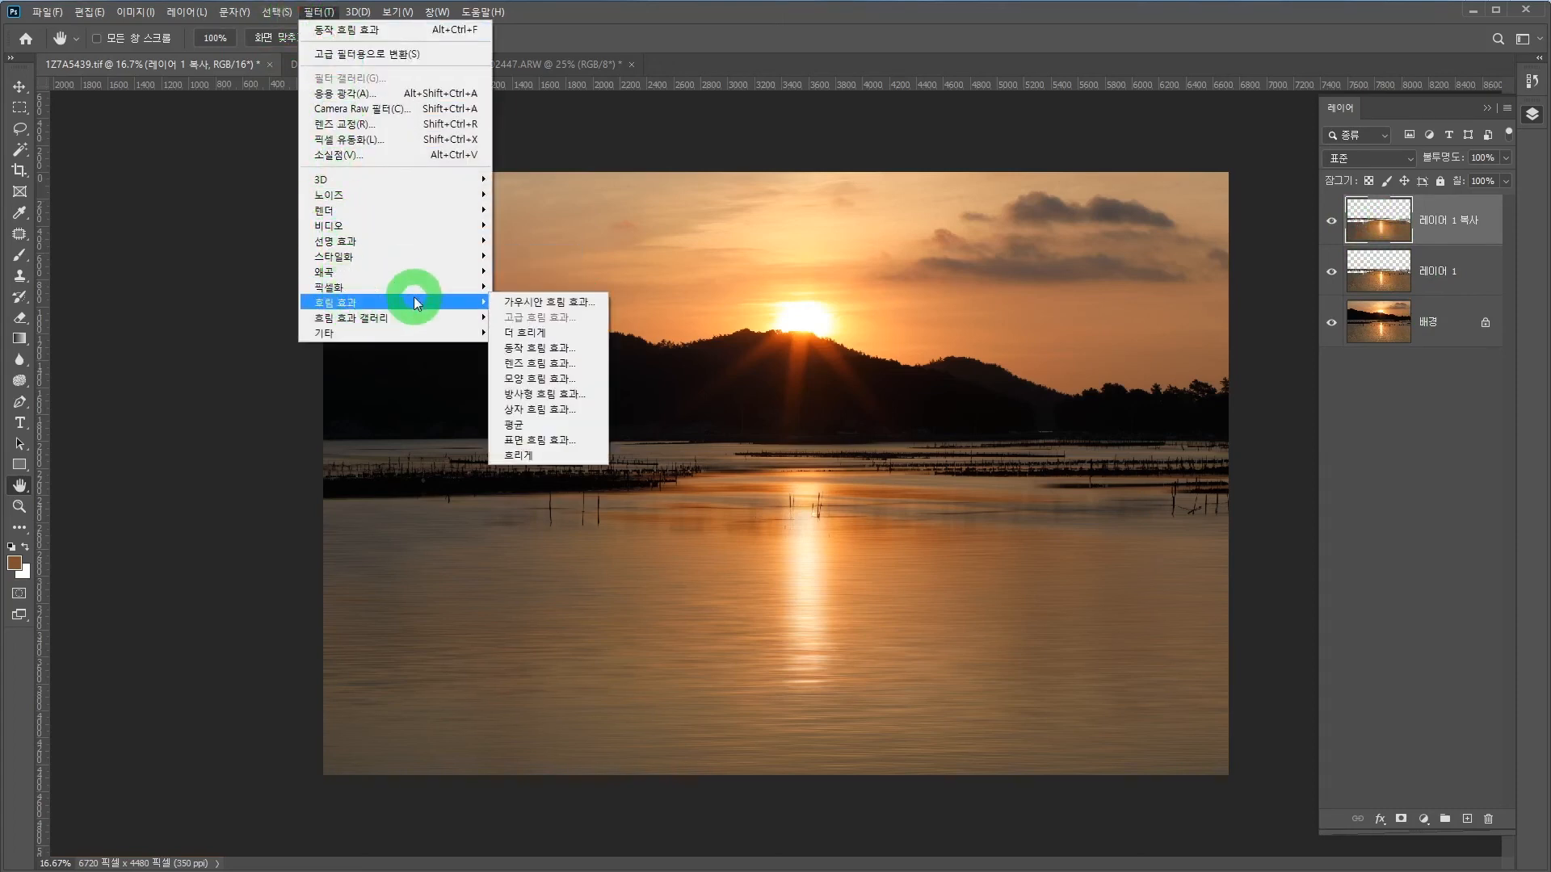
click(531, 299)
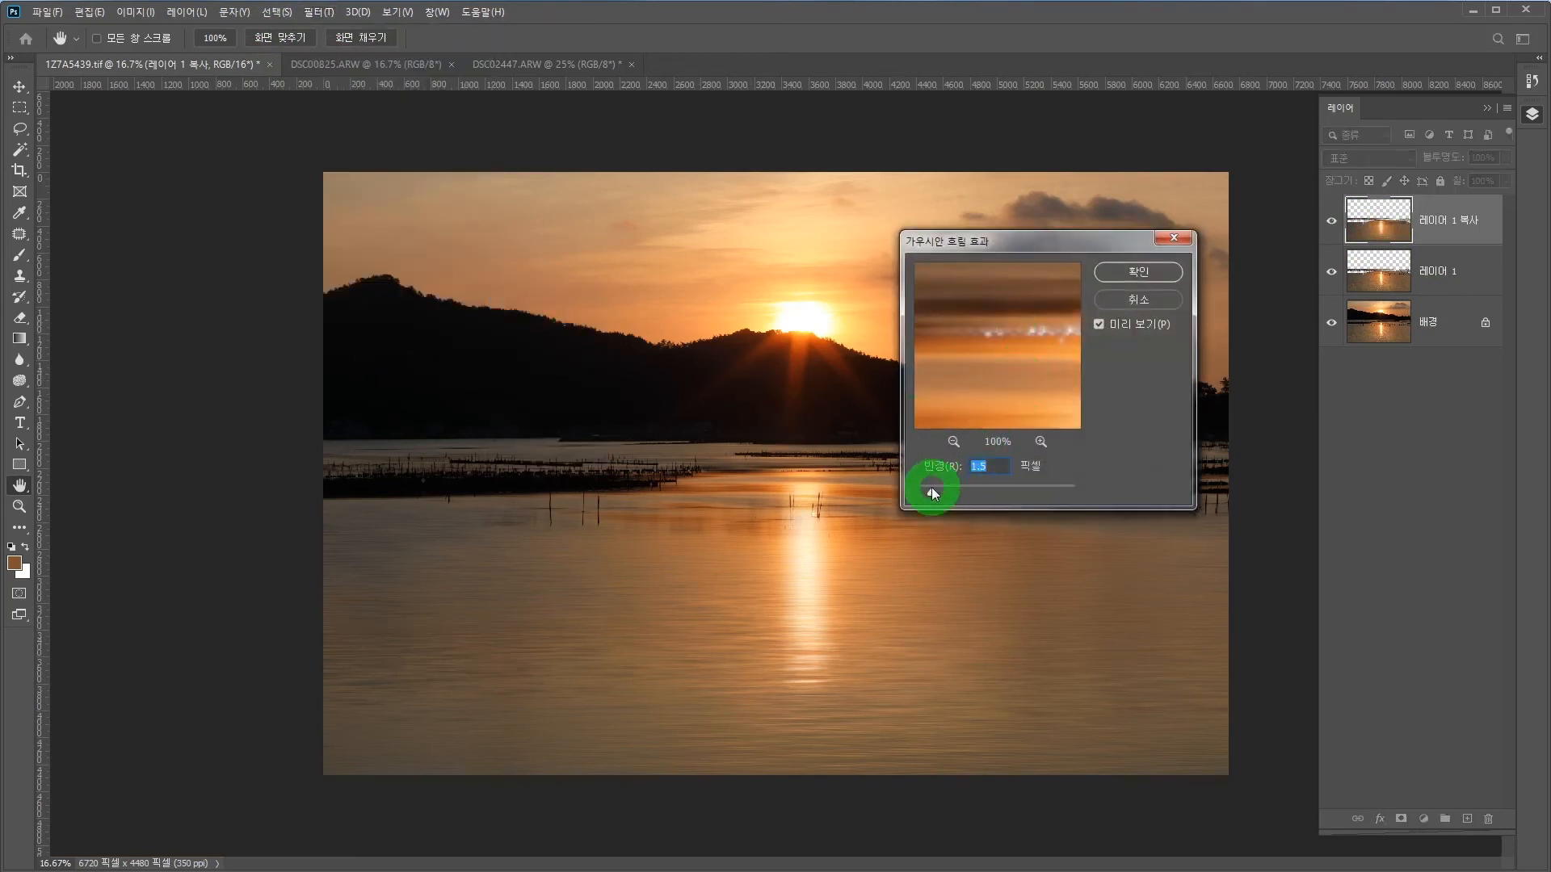
drag(935, 499, 938, 496)
click(1127, 272)
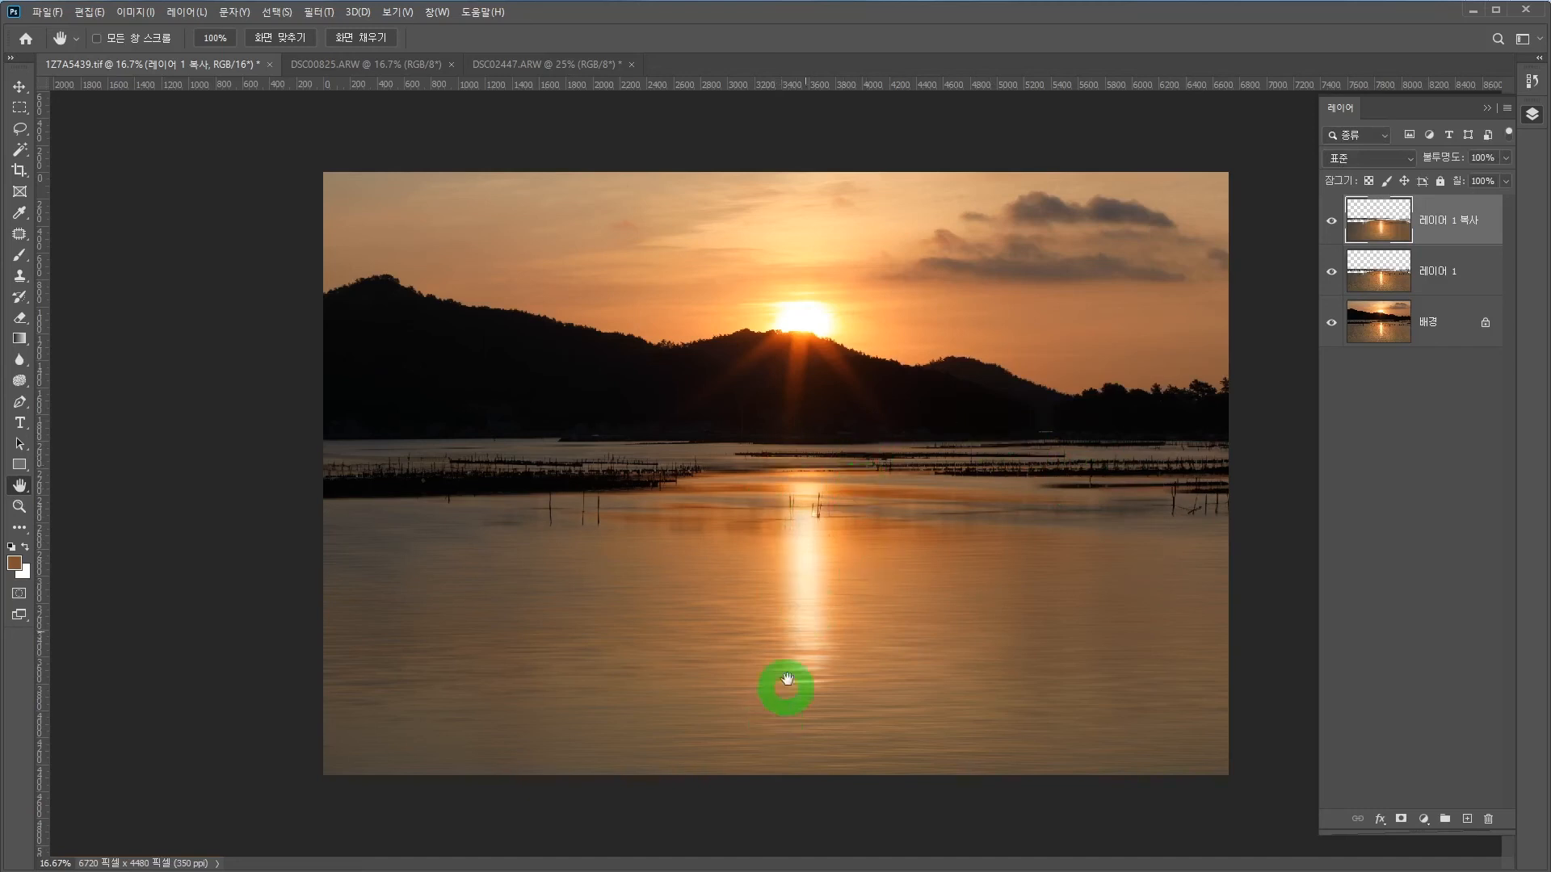
- Hide the original water layer and add a layer mask to the blurred duplicate
click(1331, 275)
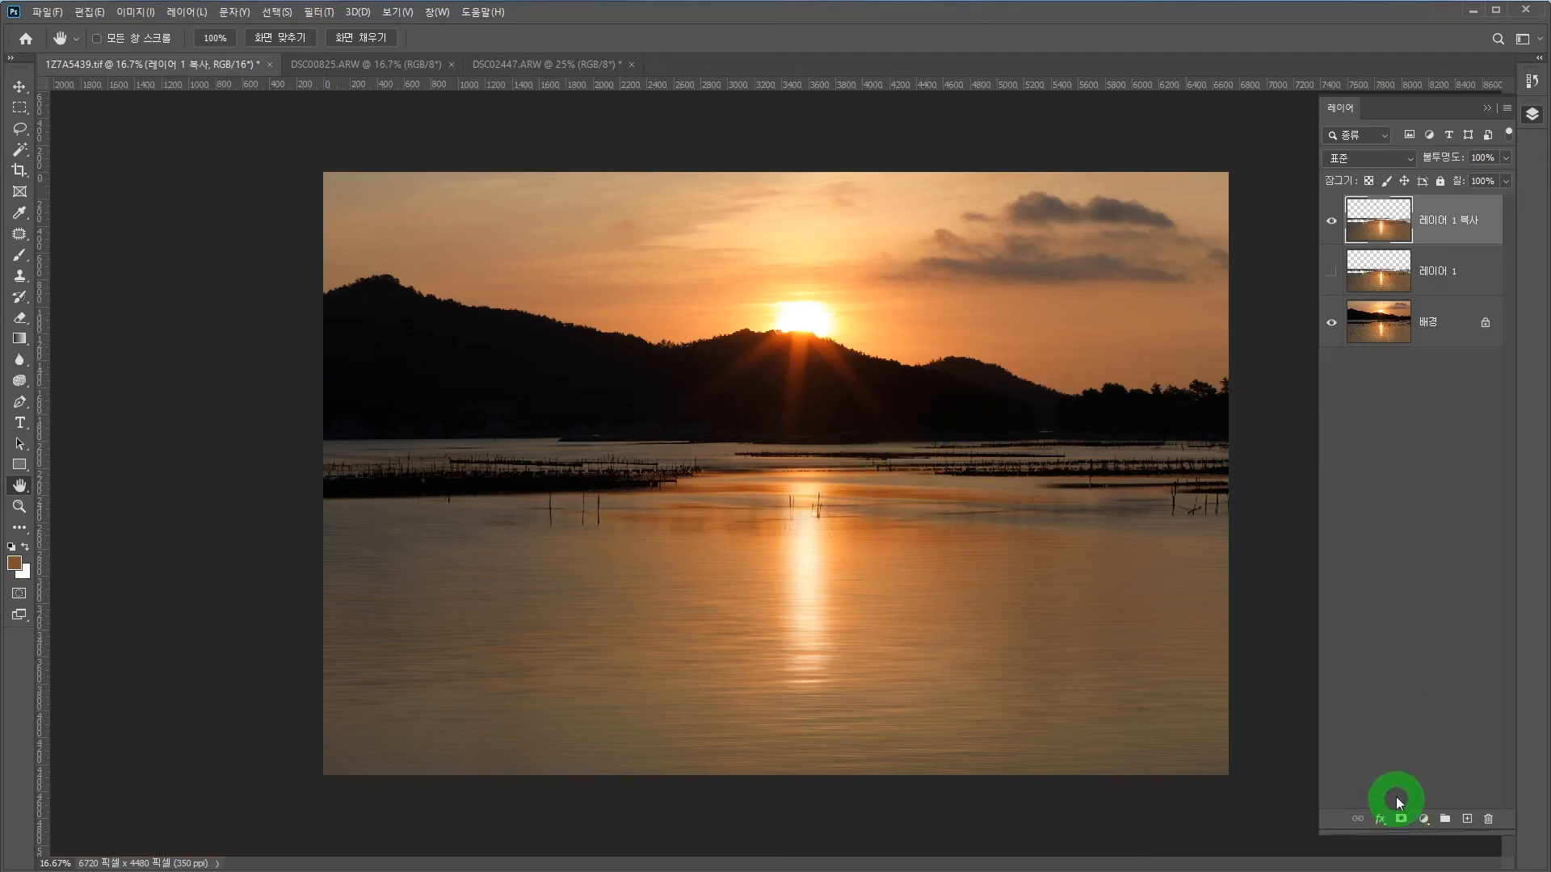
drag(1400, 832, 1395, 477)
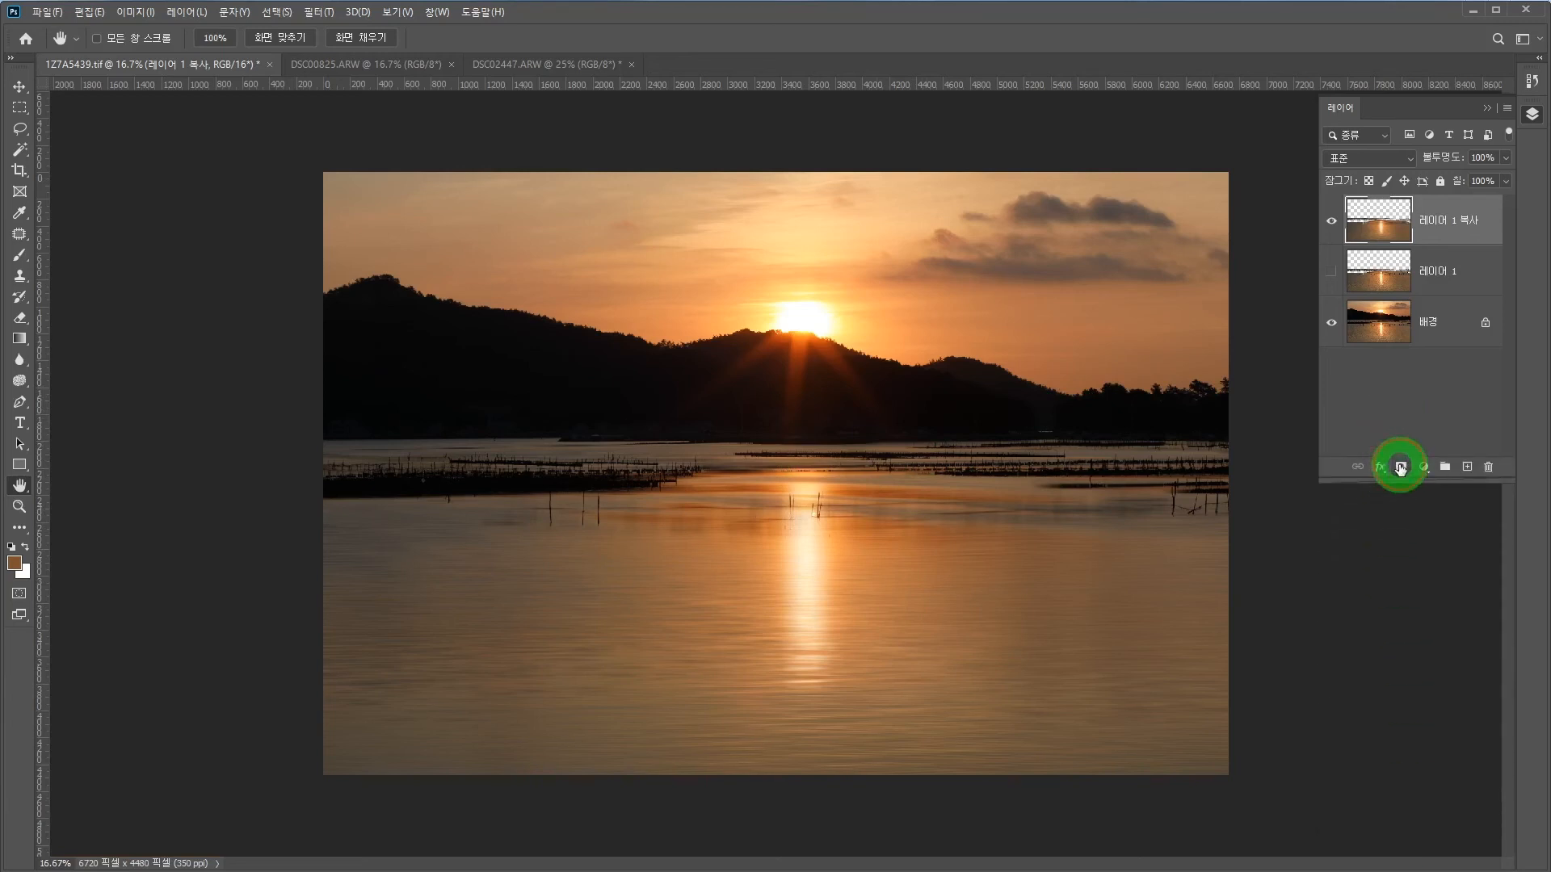
click(1400, 467)
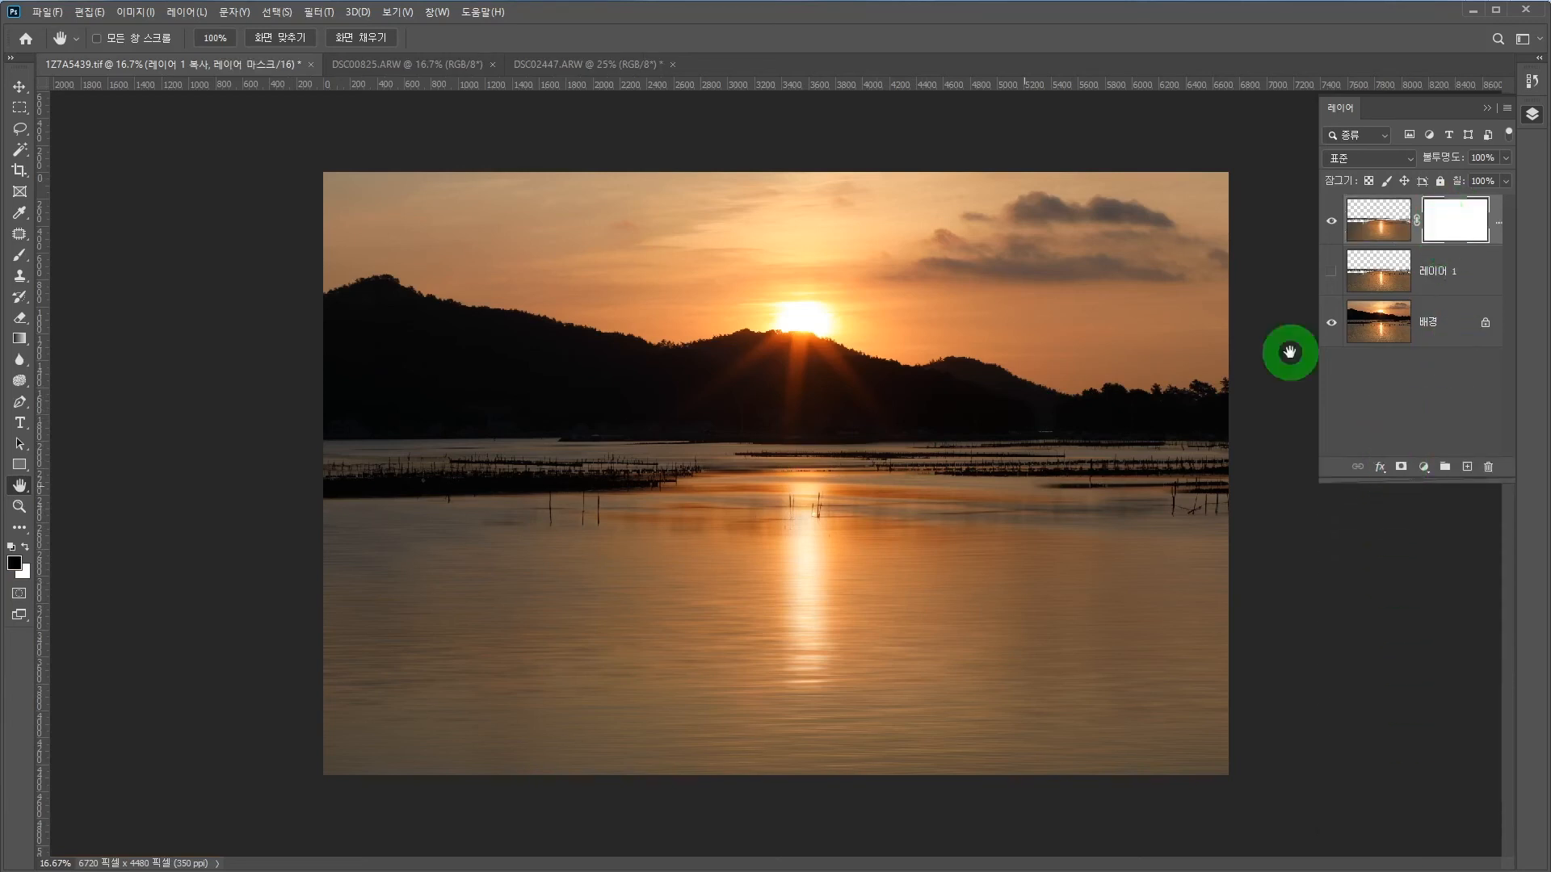
- Draw a short vertical black-to-transparent linear gradient on the mask, from the row of stakes down into the water, to restore the sharp stakes
click(21, 340)
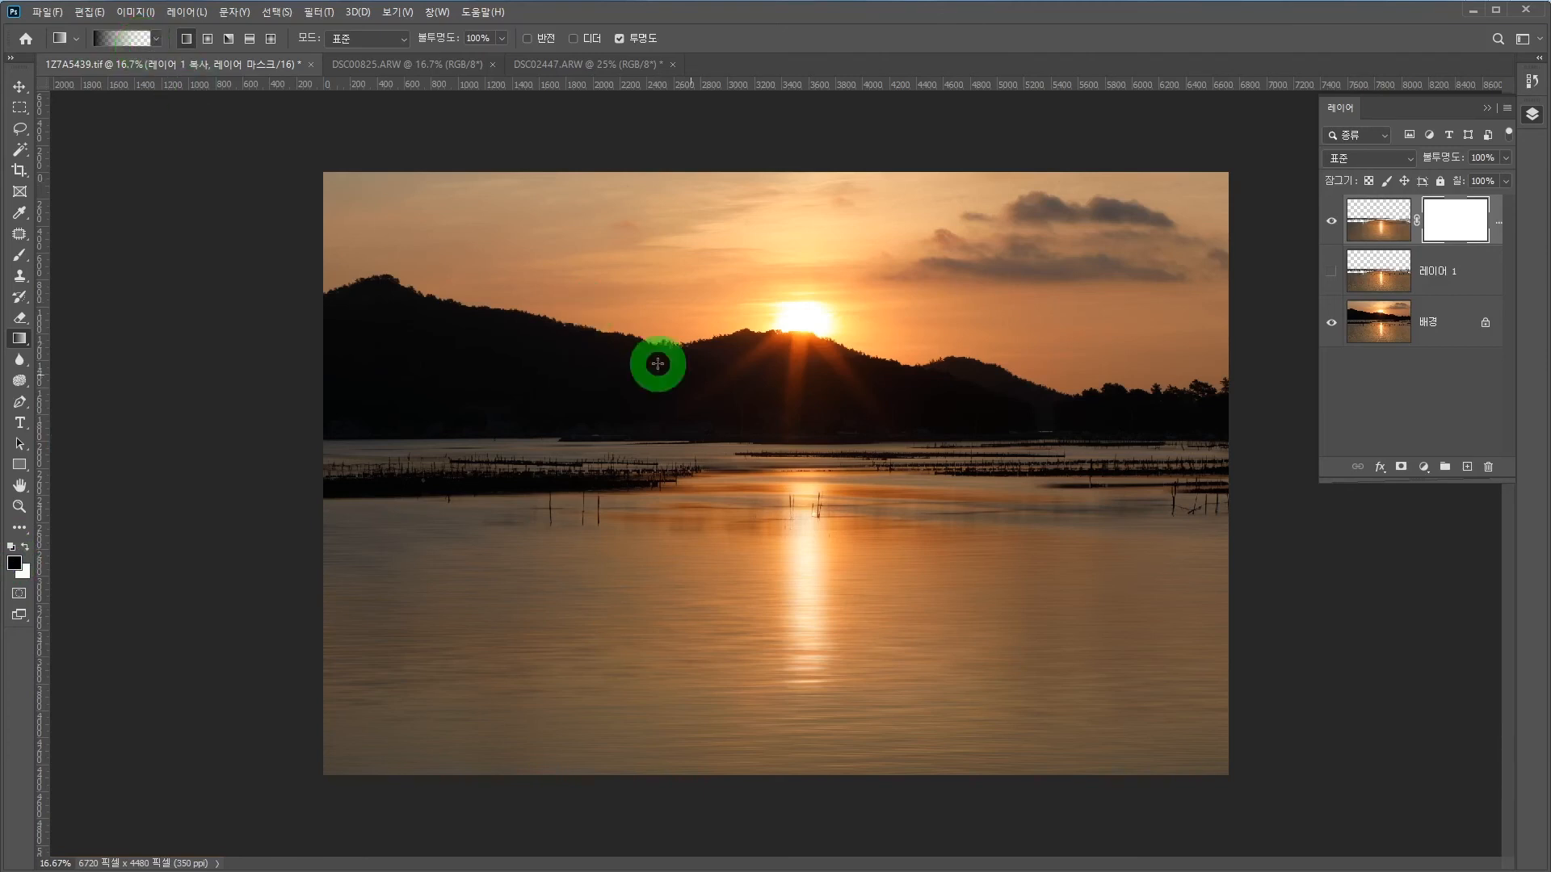
drag(779, 428, 778, 507)
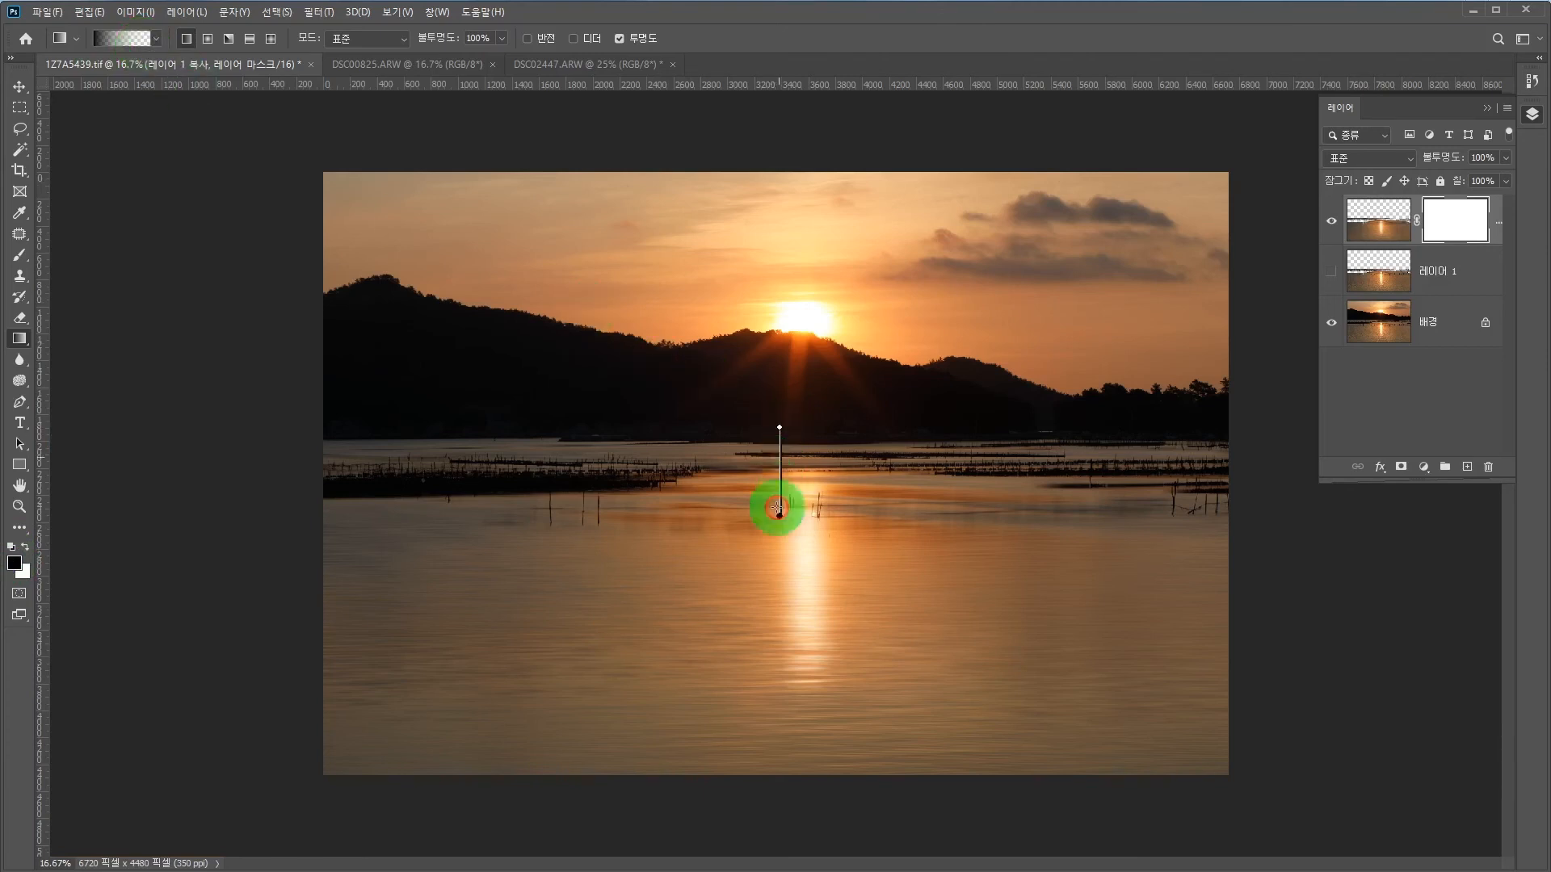
drag(777, 623, 777, 623)
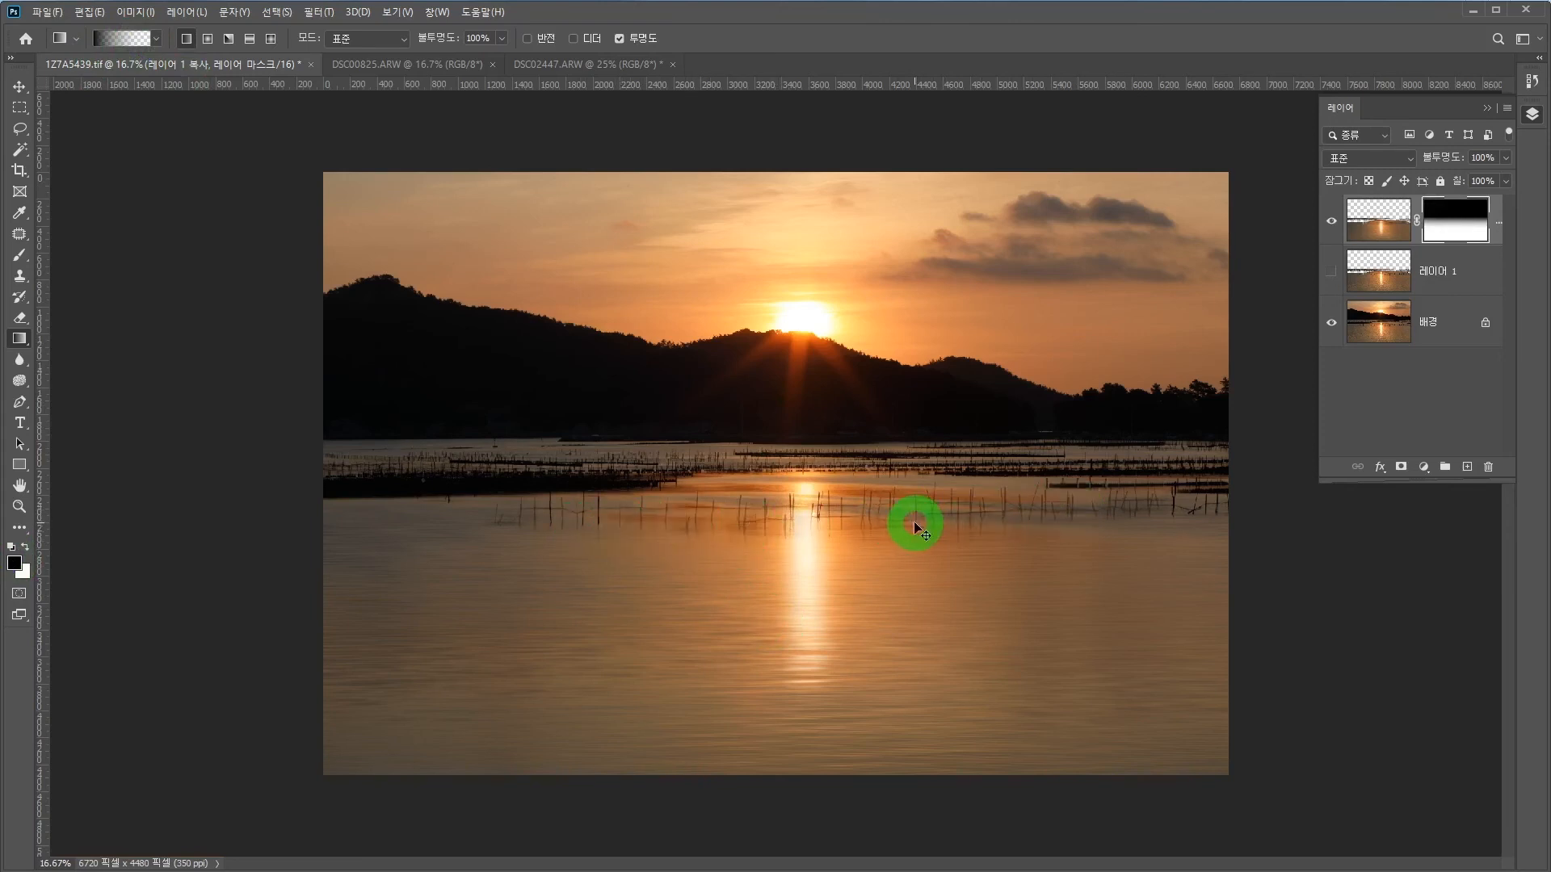
key(ctrl+z)
drag(807, 465, 807, 622)
key(ctrl+z)
drag(816, 507, 816, 584)
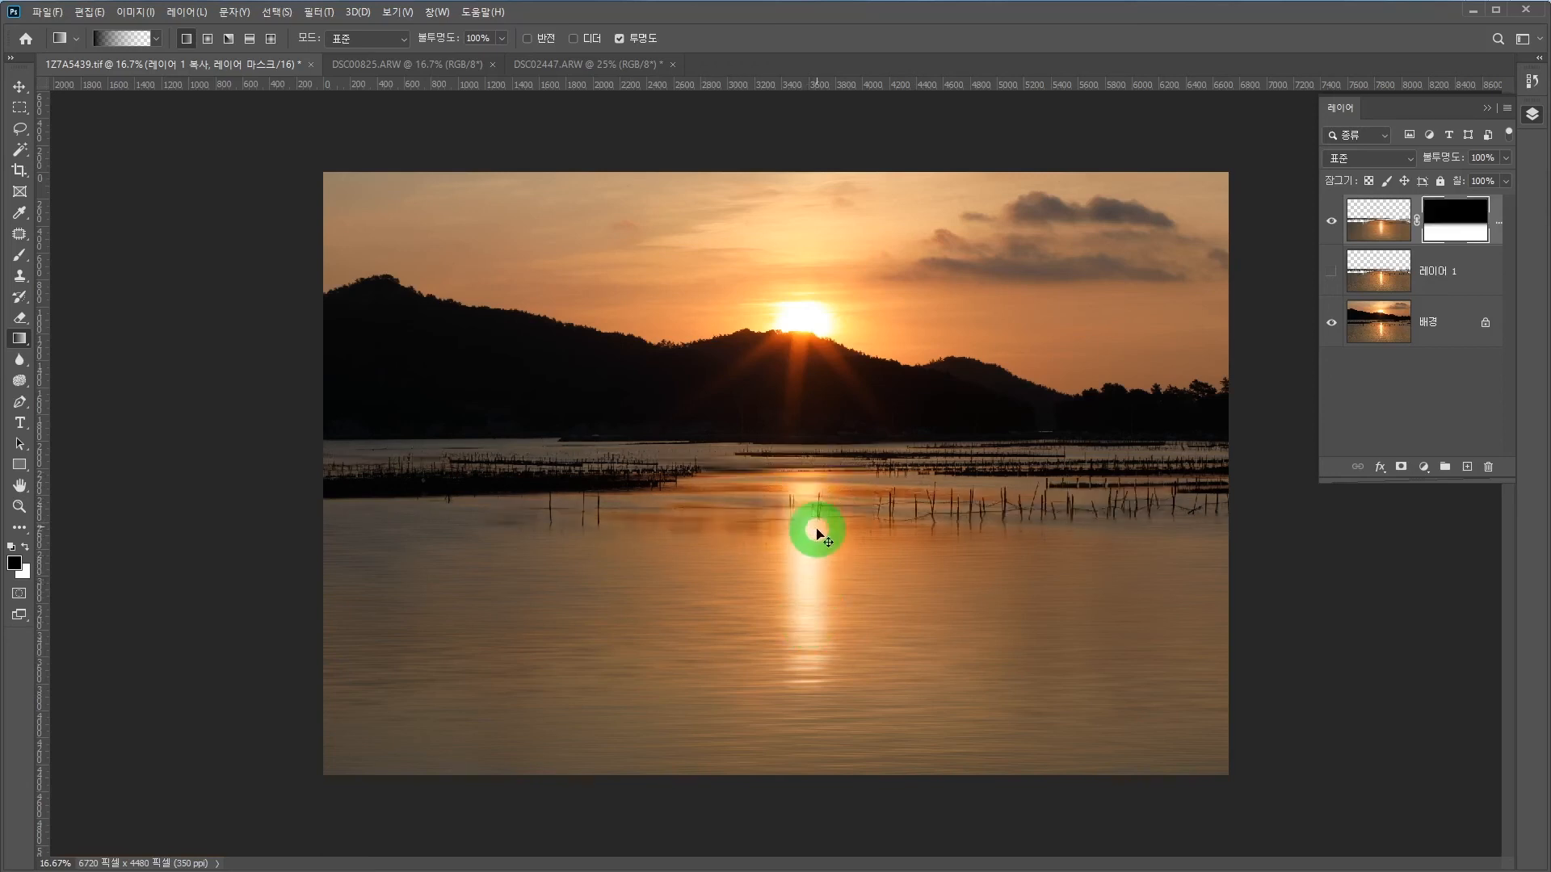
key(ctrl+z)
drag(800, 460, 799, 597)
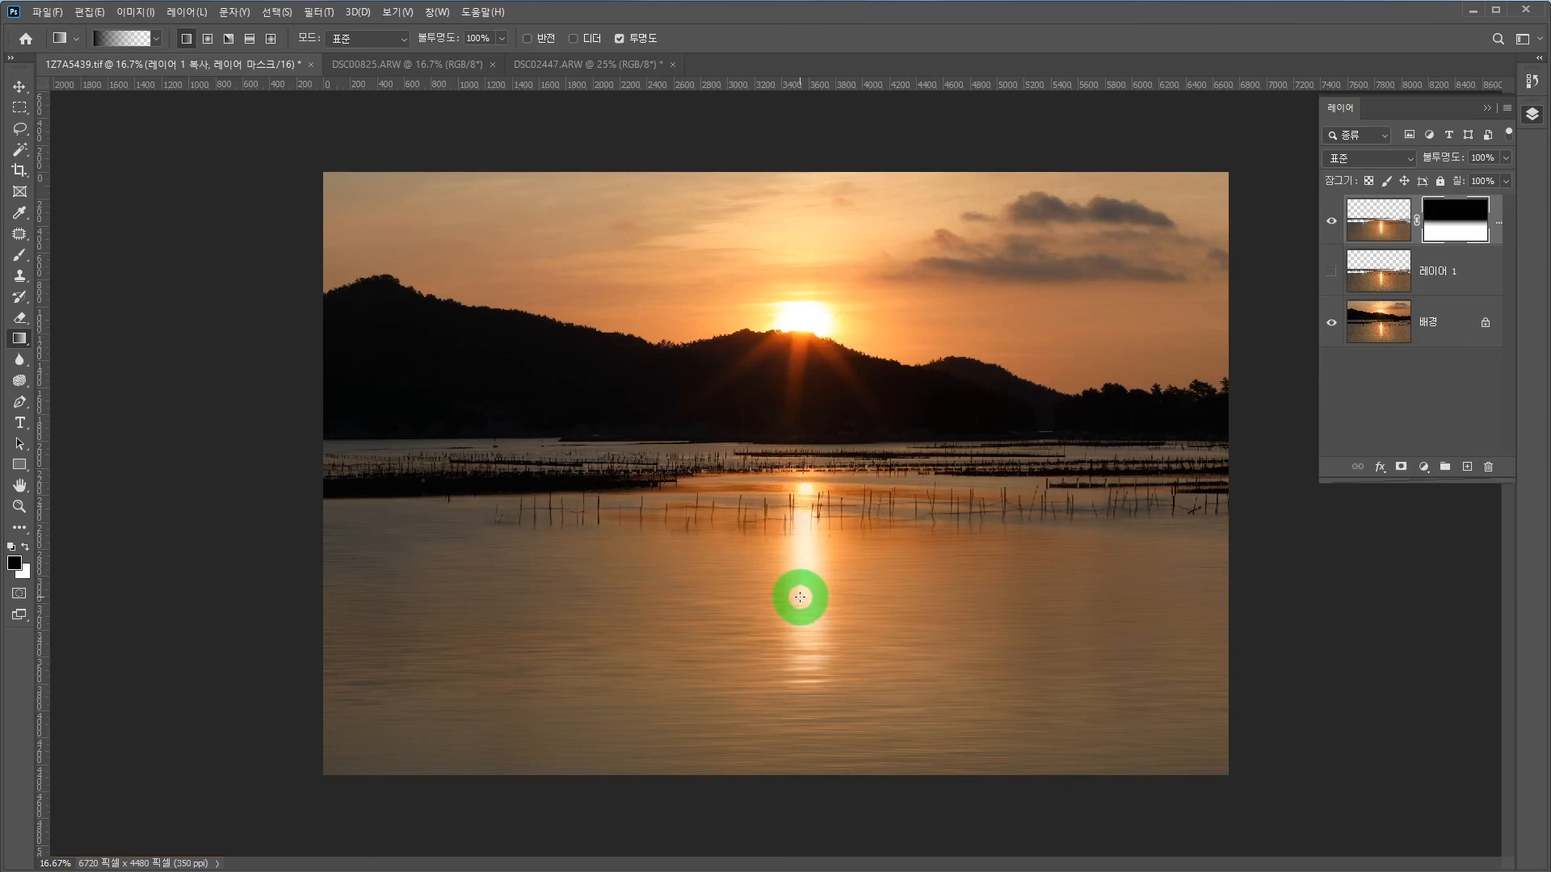
drag(807, 496, 817, 587)
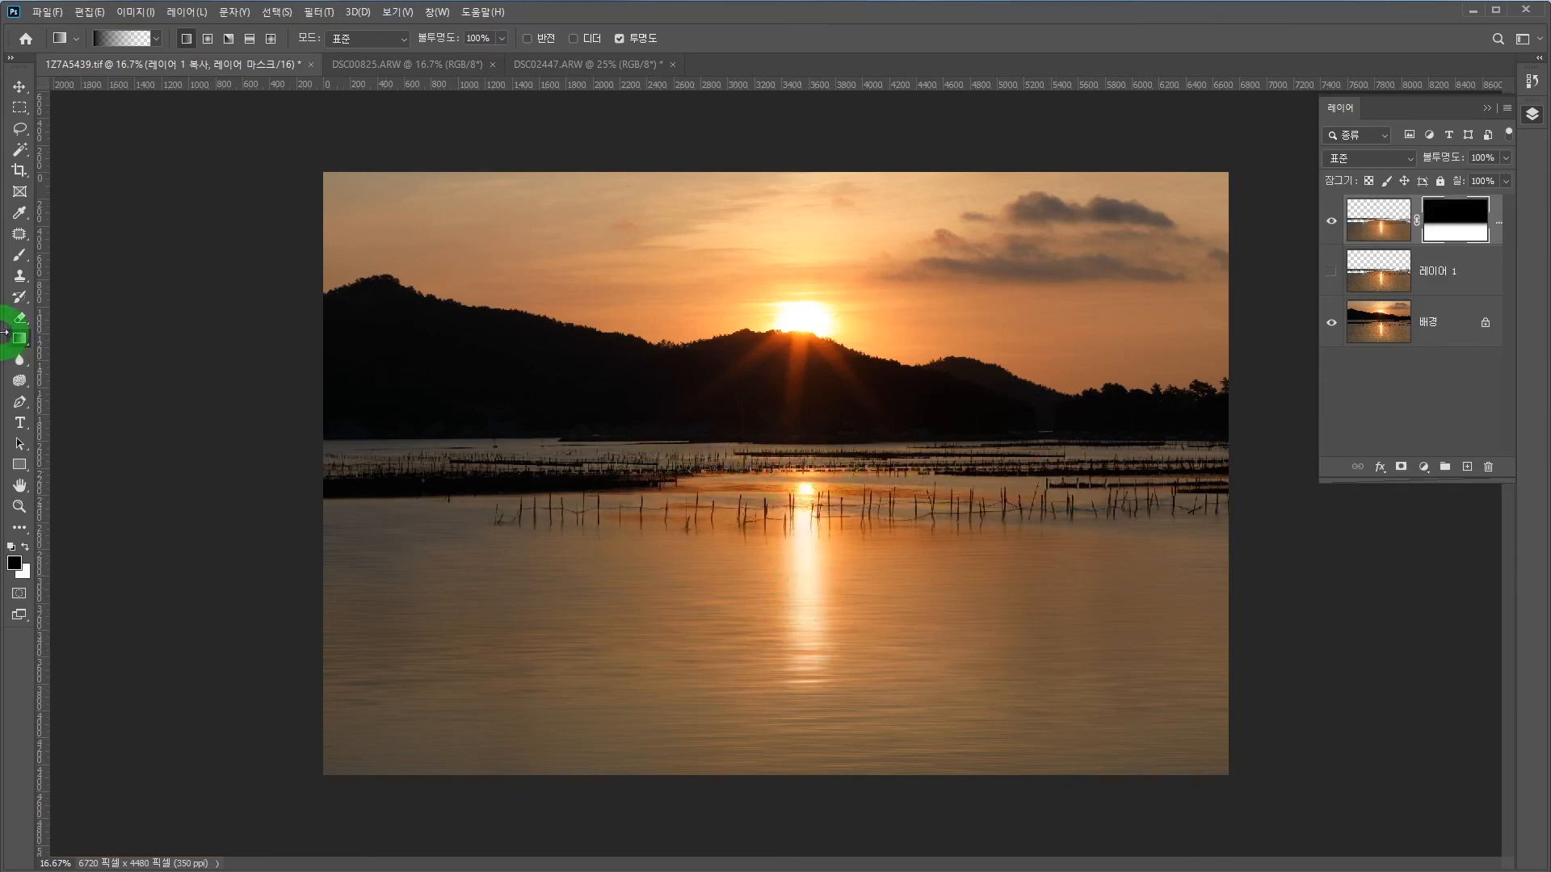
- Paint the mask with a soft 1000-pixel brush at 10% opacity, first black and then white, over the distant water below the mountains
click(19, 259)
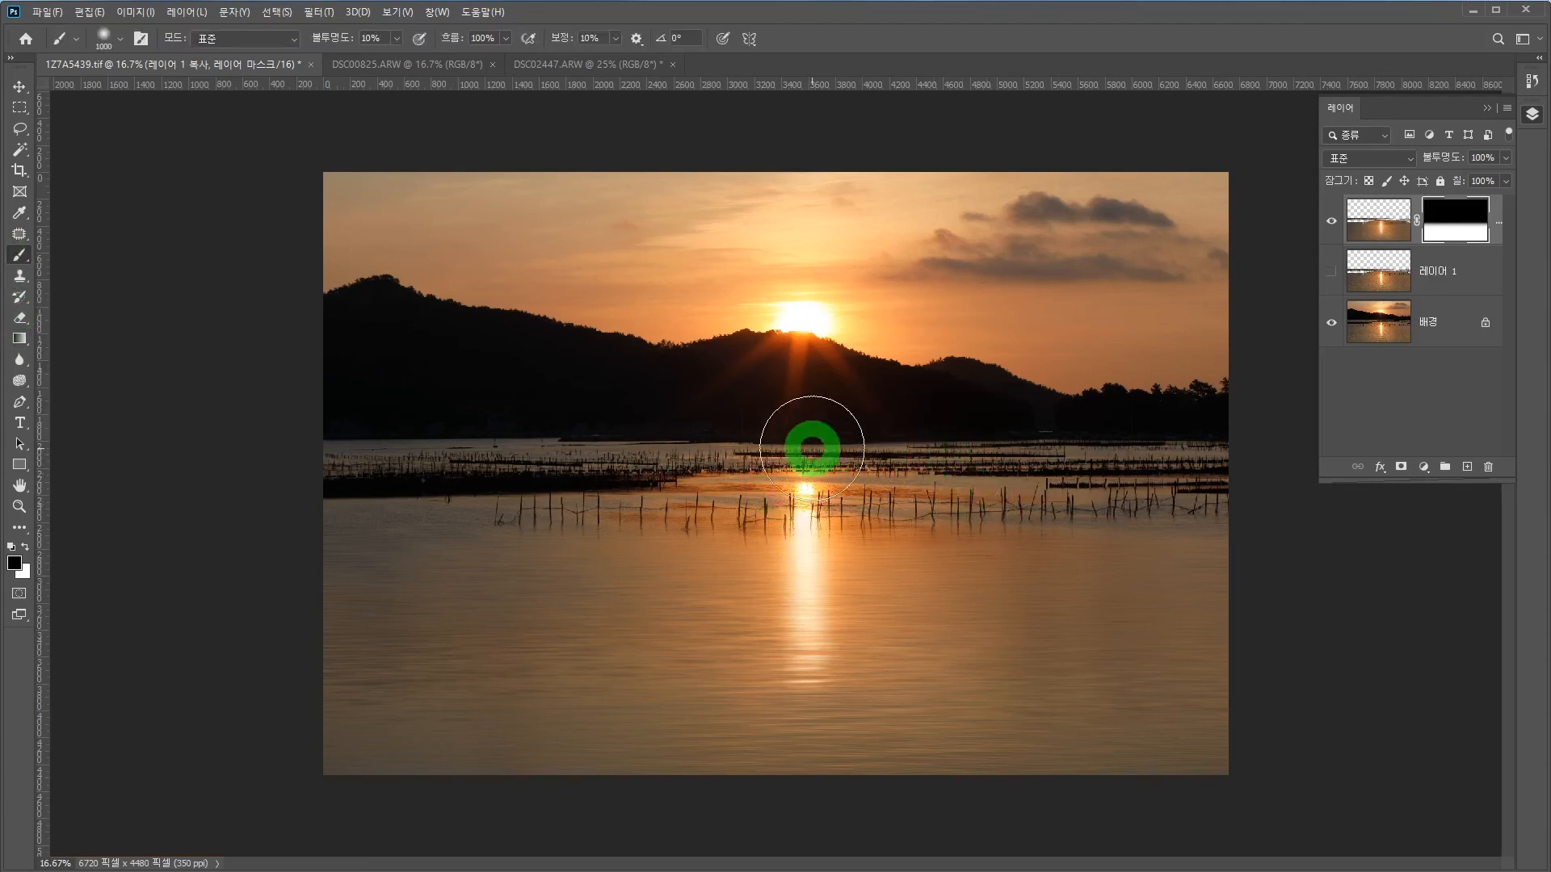
mouse_move(812, 448)
mouse_down()
mouse_move(786, 471)
mouse_move(826, 412)
mouse_move(813, 462)
mouse_move(696, 444)
mouse_move(259, 486)
mouse_move(395, 474)
mouse_move(331, 441)
mouse_move(1202, 464)
mouse_move(545, 479)
mouse_move(501, 457)
mouse_move(1091, 462)
mouse_move(620, 444)
mouse_move(372, 455)
mouse_move(1178, 469)
mouse_move(738, 444)
mouse_up()
click(24, 547)
click(1386, 248)
mouse_move(1161, 428)
mouse_down()
mouse_move(1165, 464)
mouse_move(802, 449)
mouse_move(1101, 464)
mouse_move(481, 471)
mouse_move(744, 476)
mouse_move(314, 449)
mouse_move(450, 506)
mouse_move(899, 516)
mouse_move(643, 514)
mouse_move(1113, 515)
mouse_move(920, 523)
mouse_move(667, 471)
mouse_move(1112, 473)
mouse_move(670, 458)
mouse_move(1133, 482)
mouse_move(450, 458)
mouse_up()
- Flatten the image into a single background layer, discarding the hidden original water layer
click(21, 112)
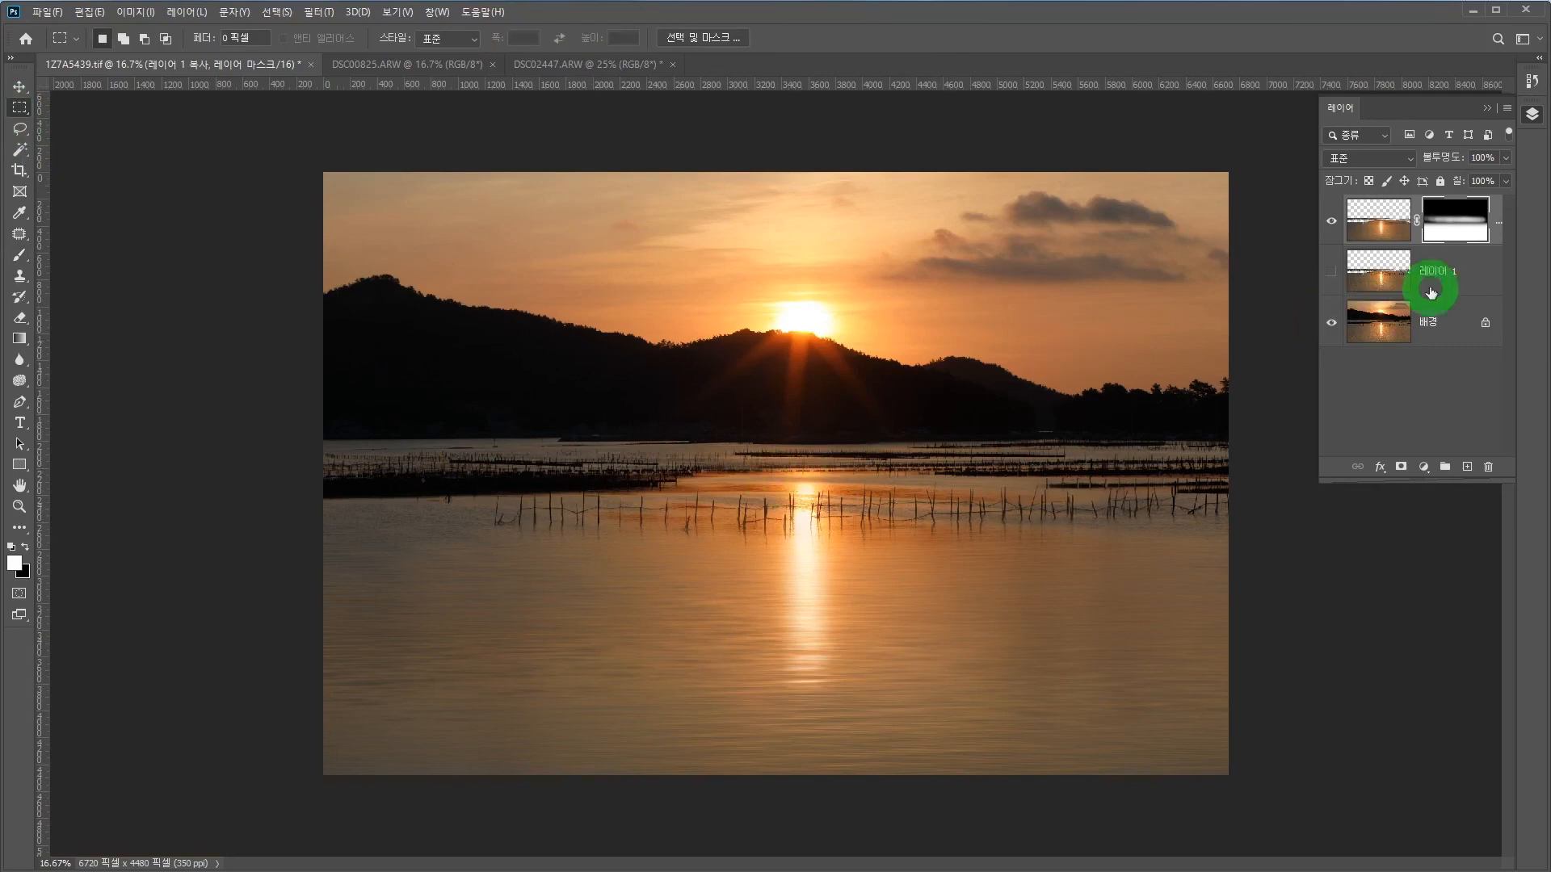
click(1386, 224)
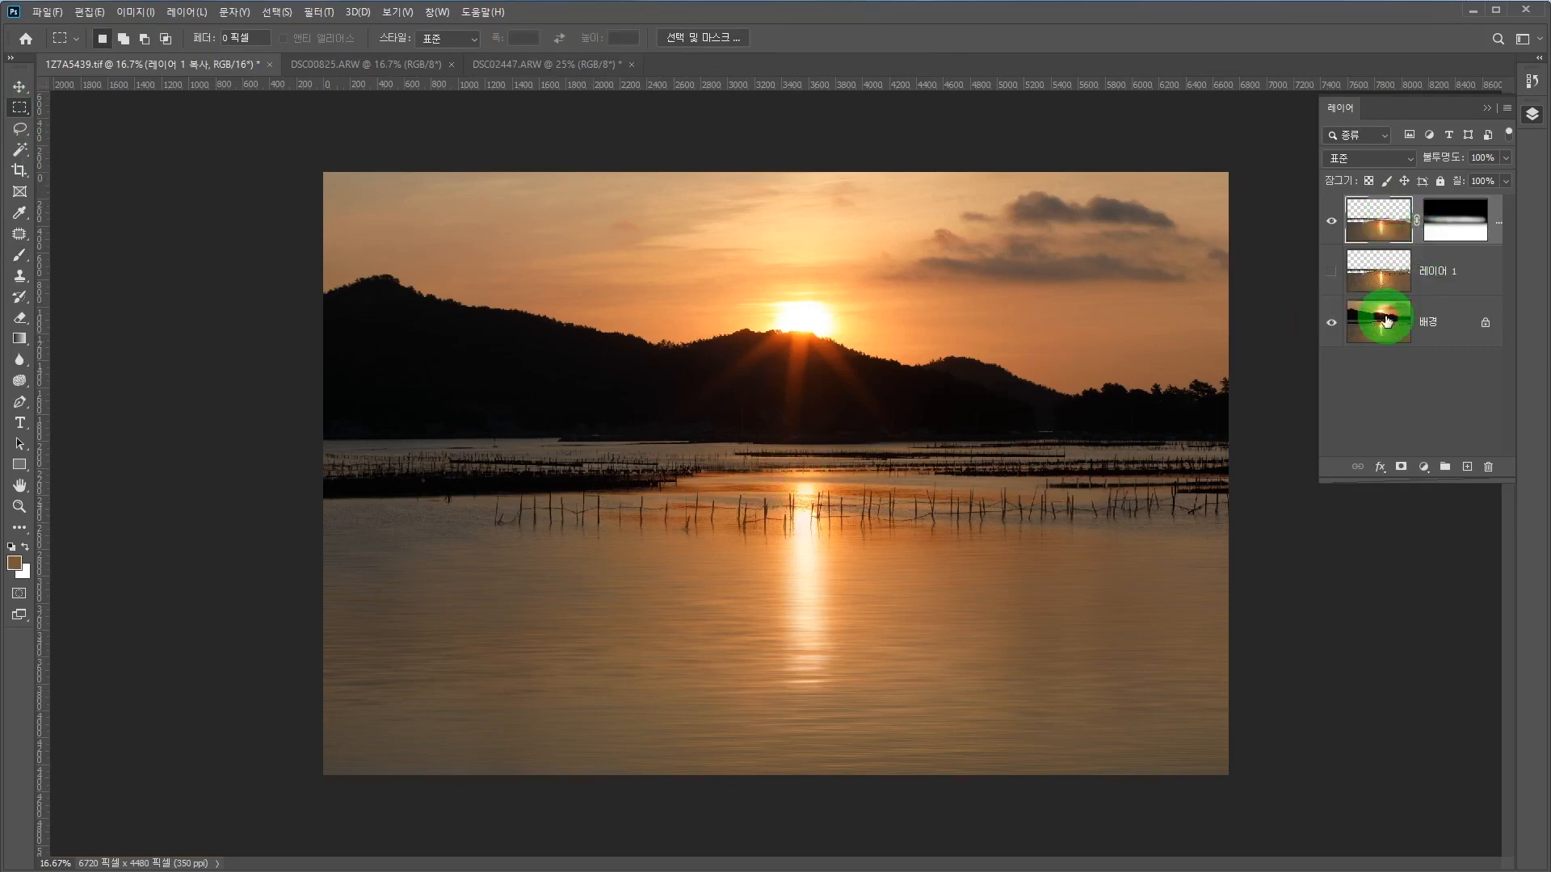
click(1507, 115)
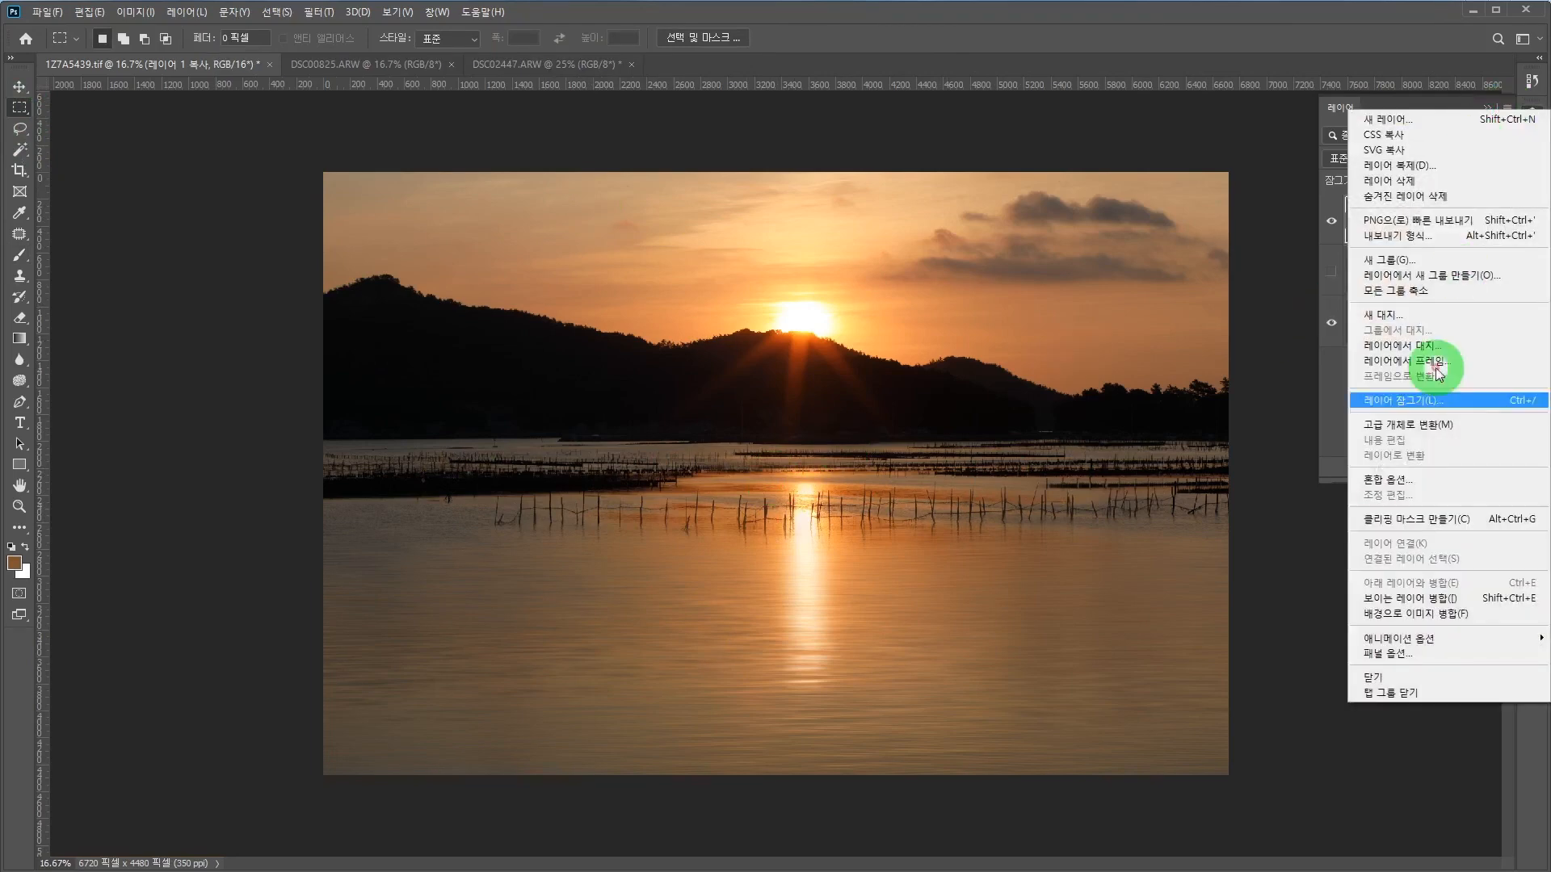
click(1412, 614)
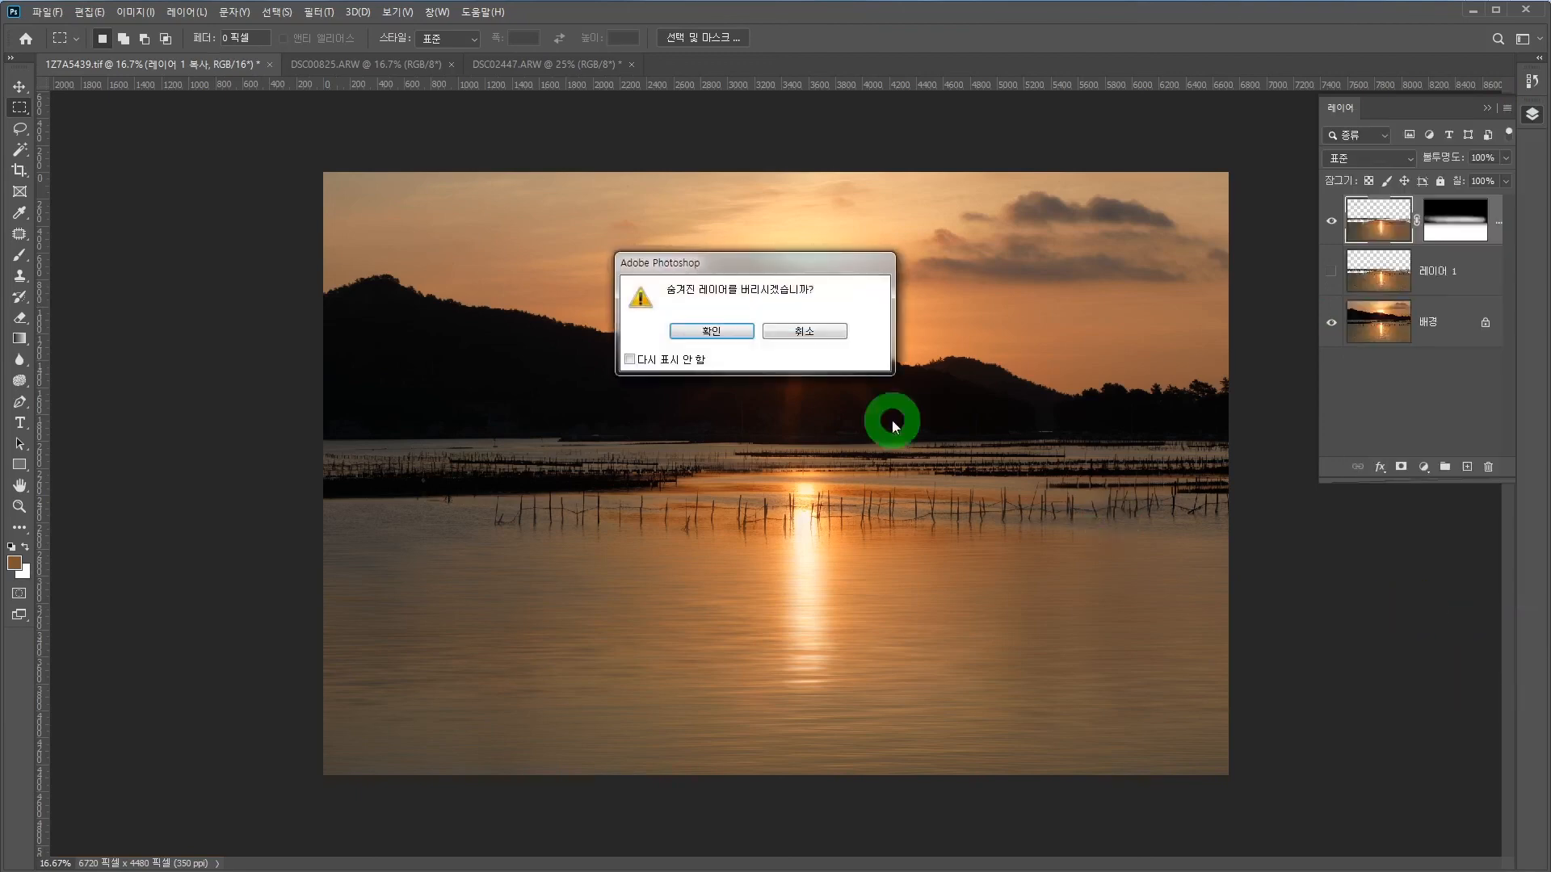
click(737, 333)
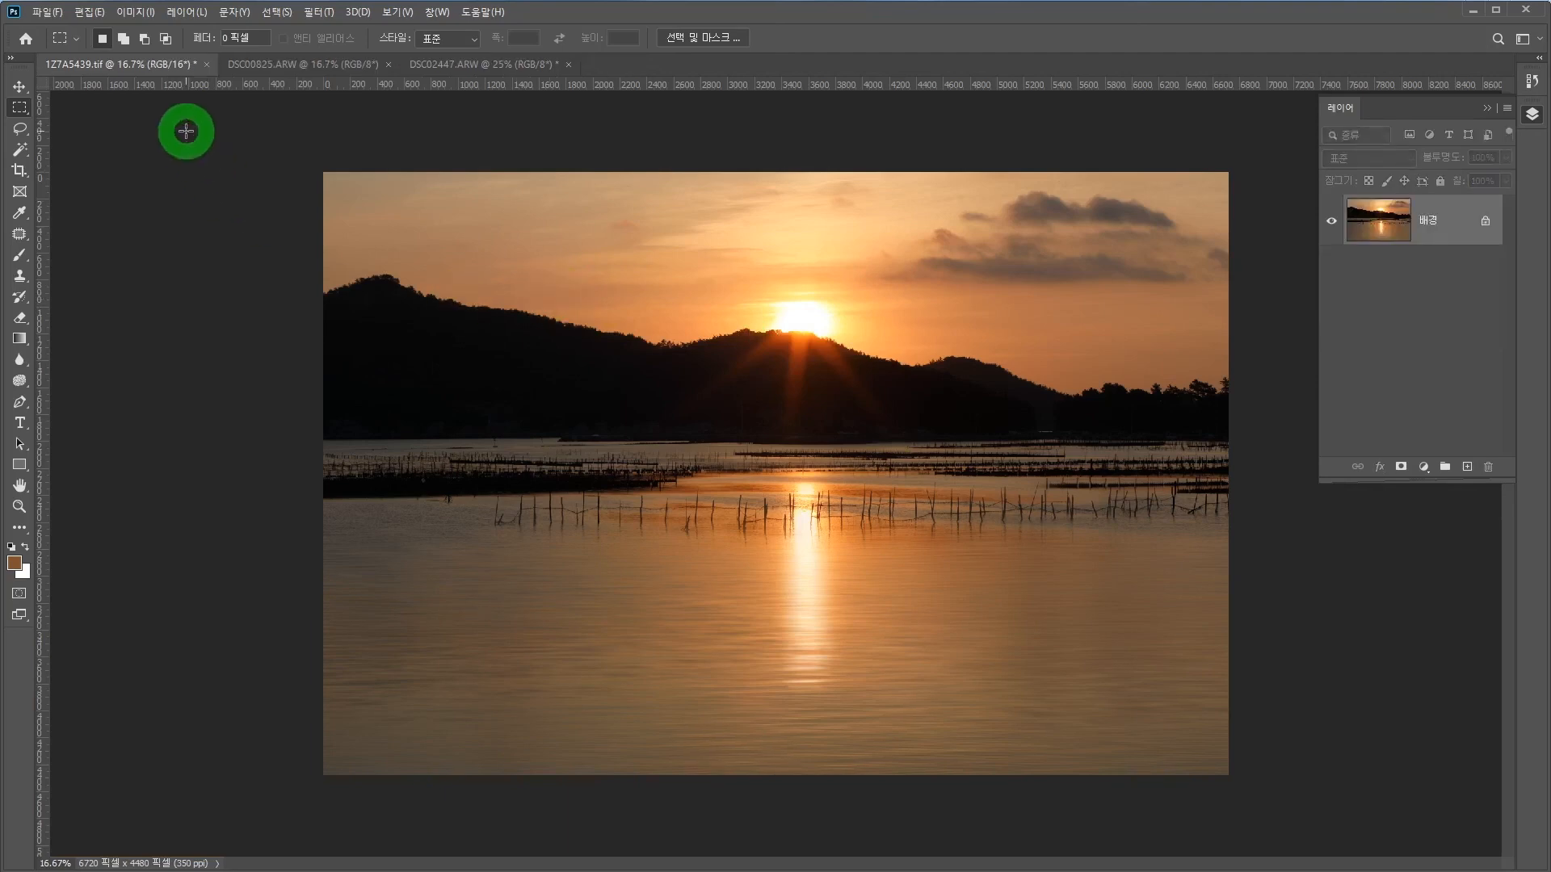
- Brighten the midtones of the flattened photo with an RGB Curves point at about input 121, output 139
click(144, 11)
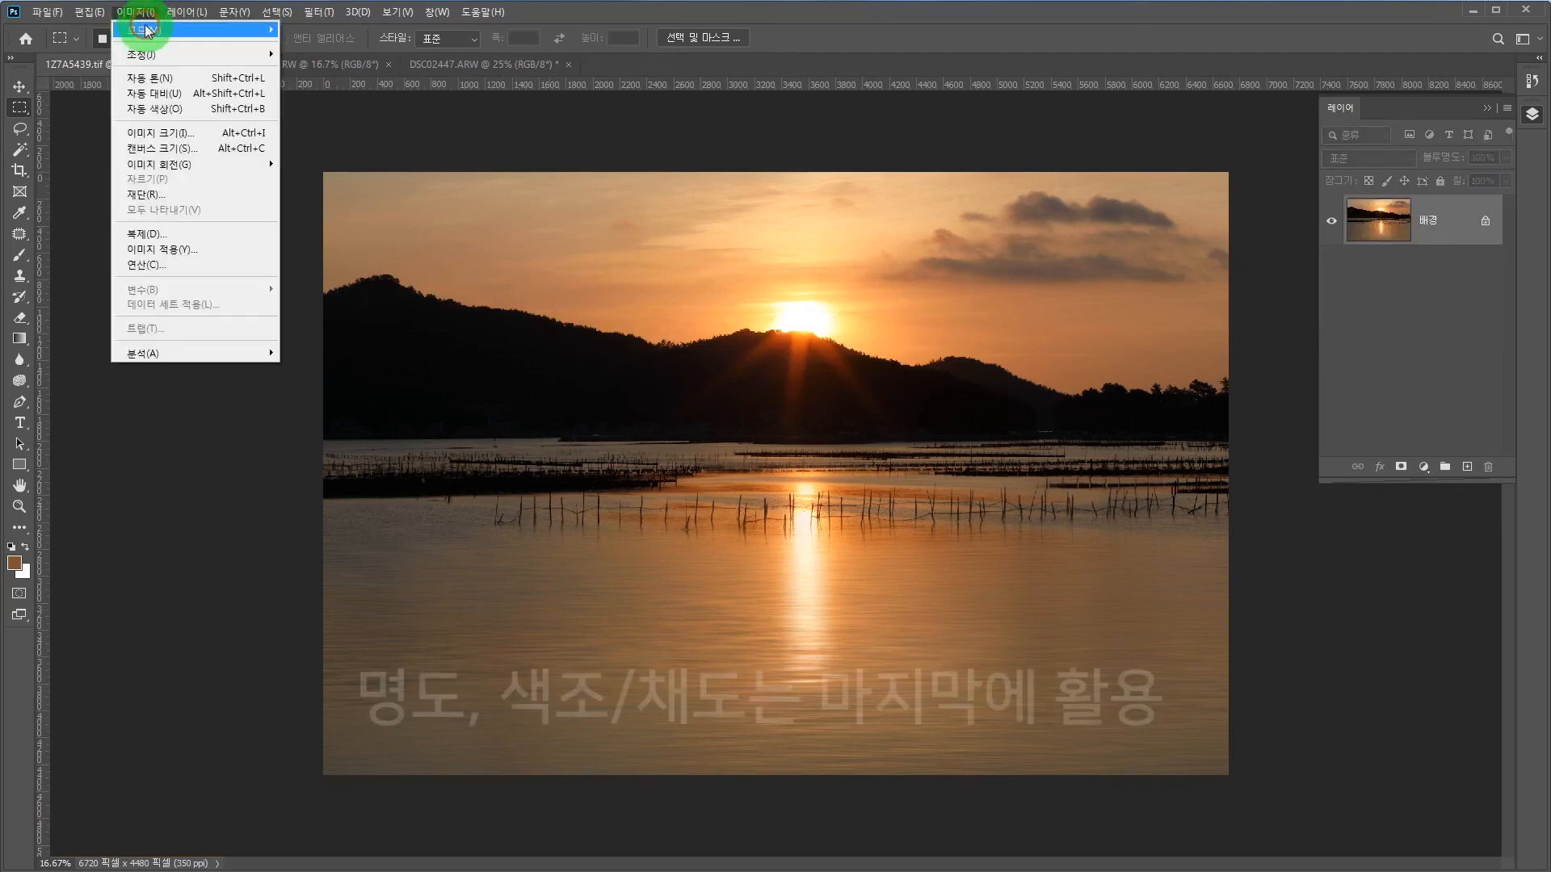
mouse_move(148, 60)
click(361, 73)
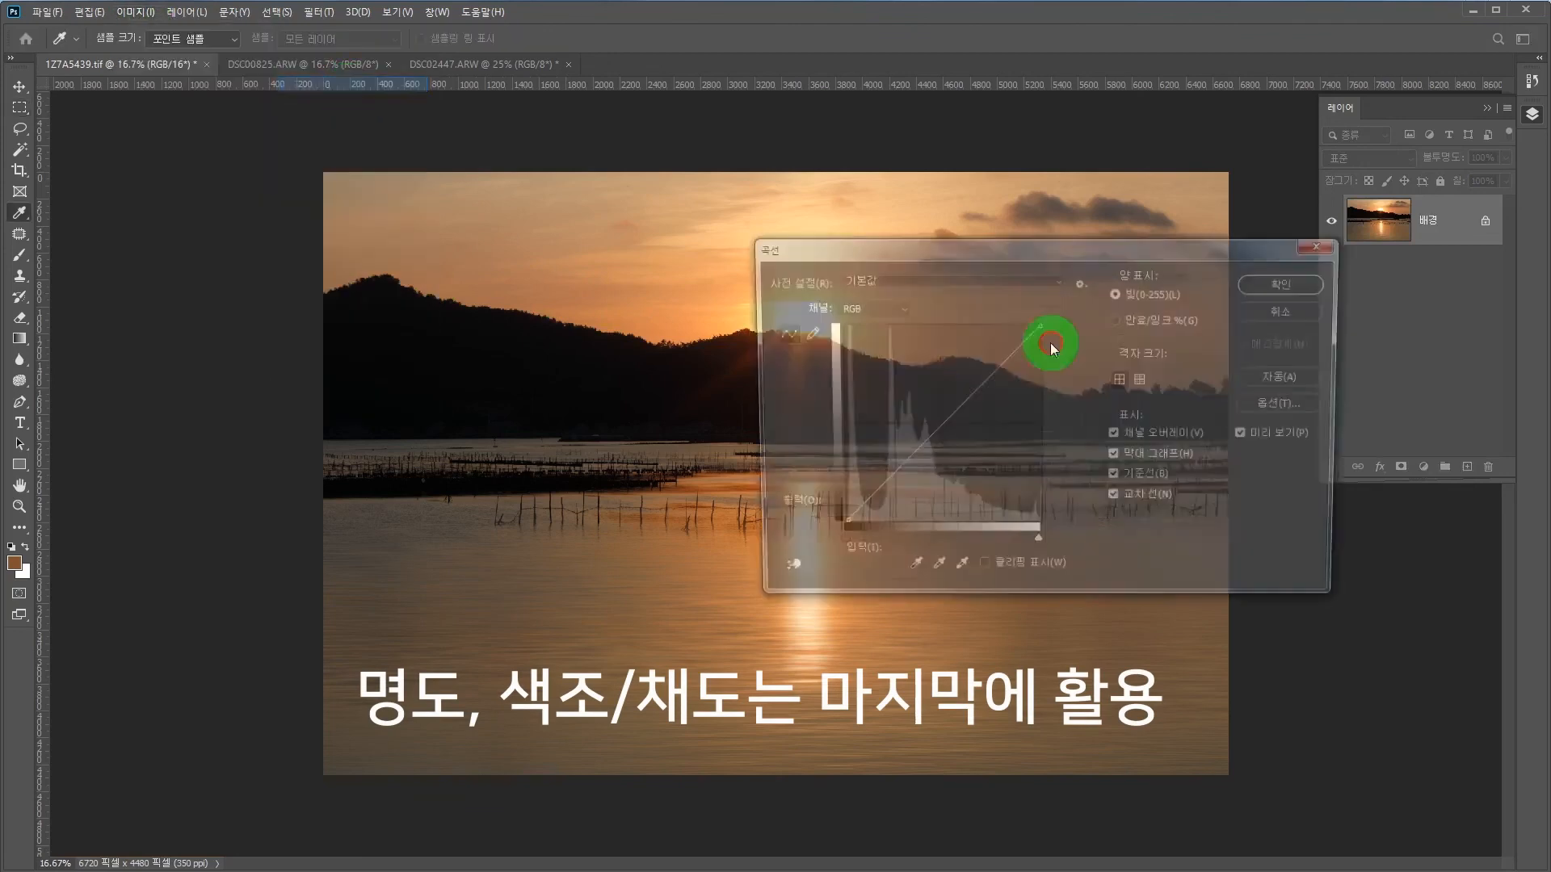
click(939, 423)
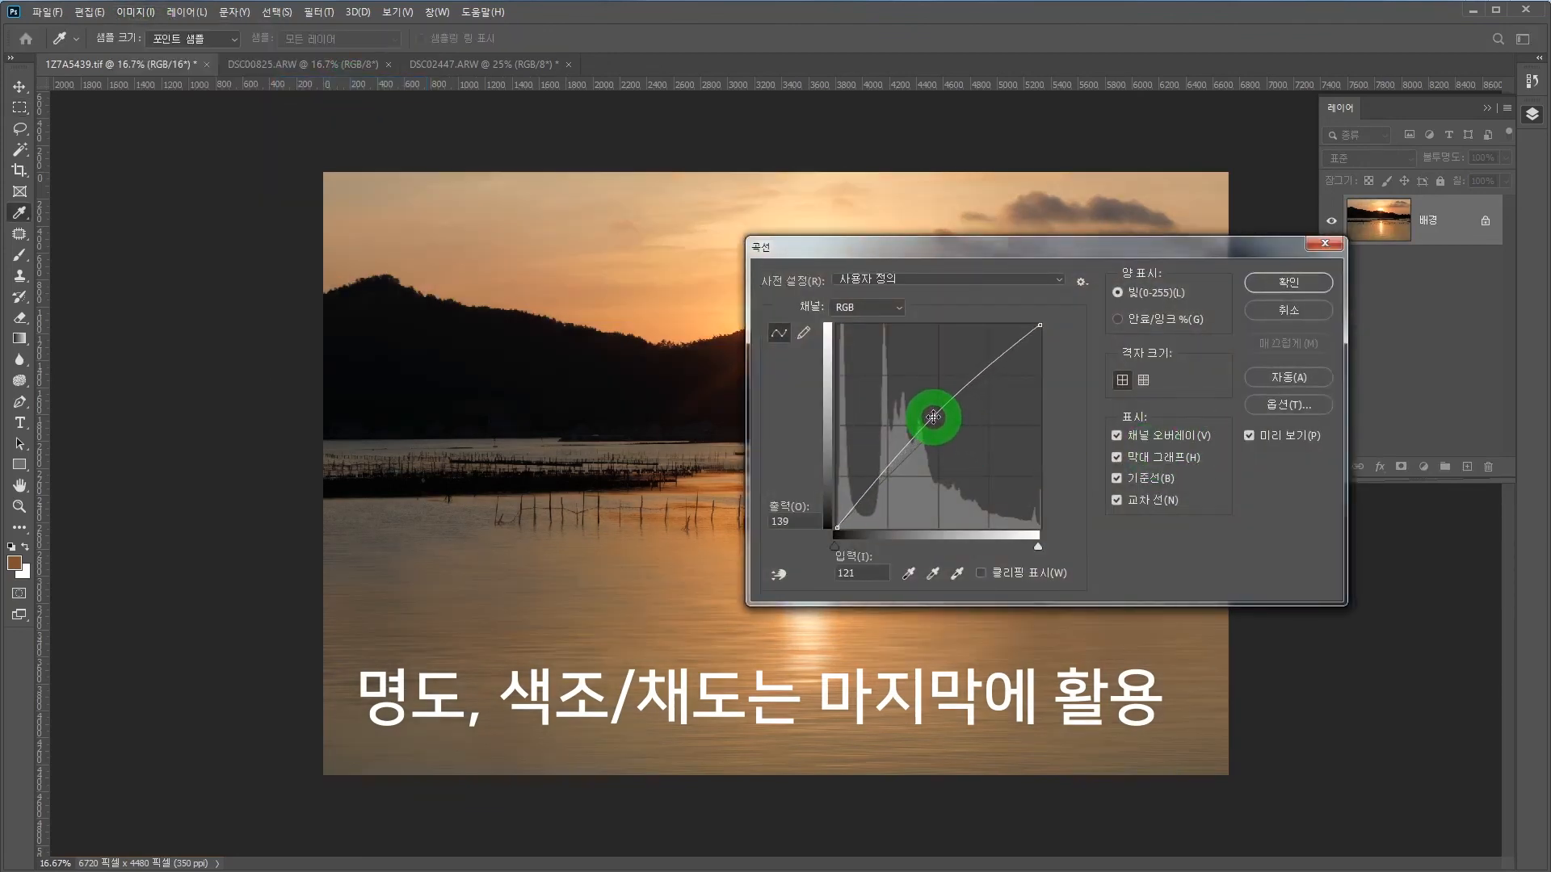
click(1289, 282)
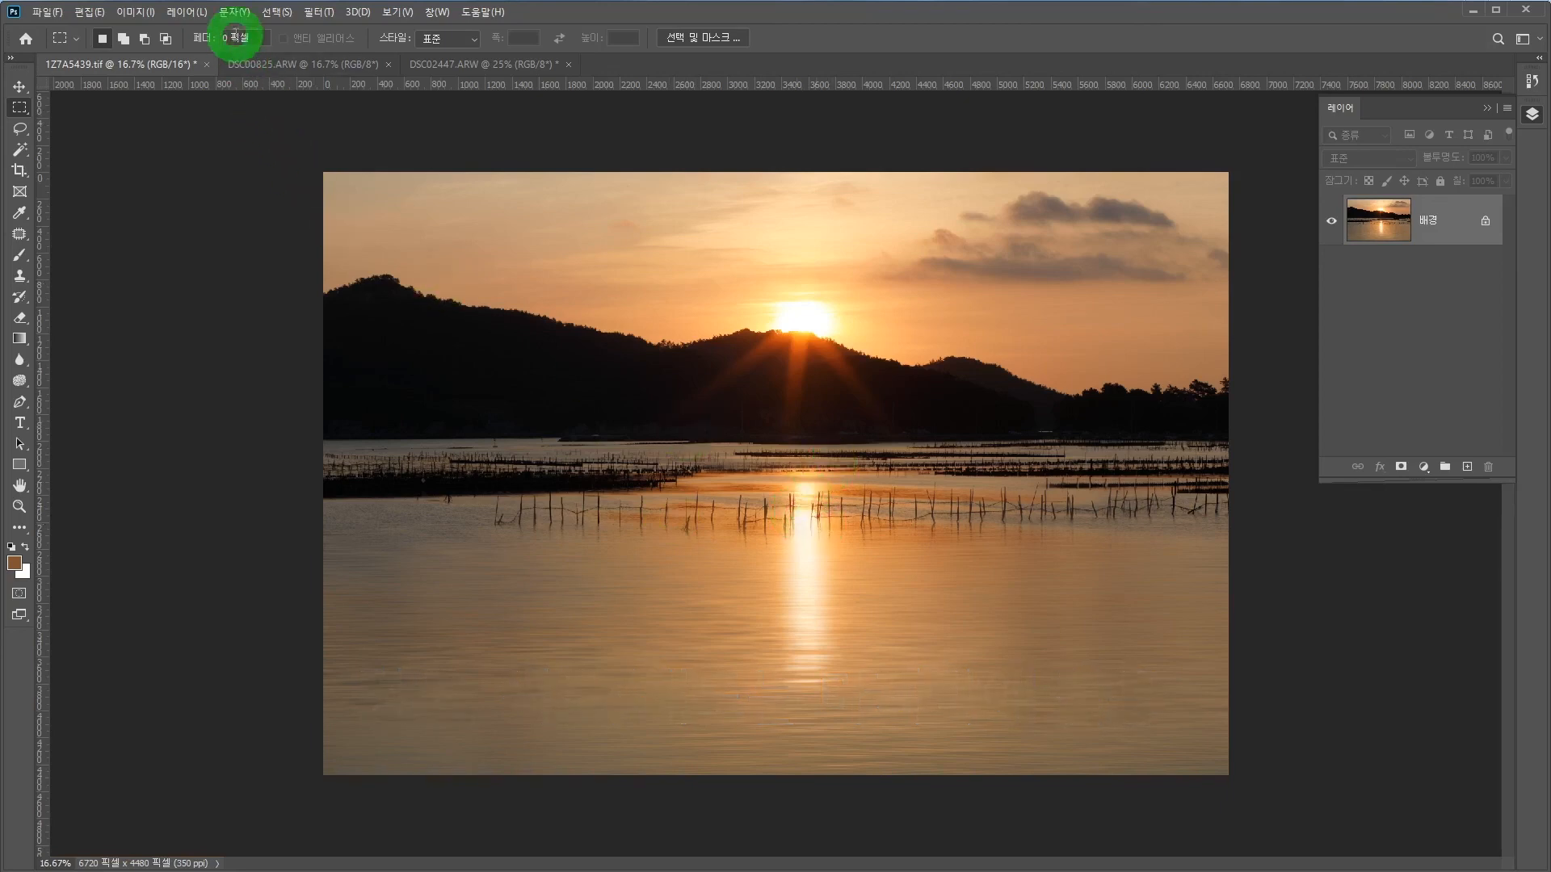
- Raise the photo's master saturation slightly to +4 with Hue/Saturation
click(135, 11)
mouse_move(154, 53)
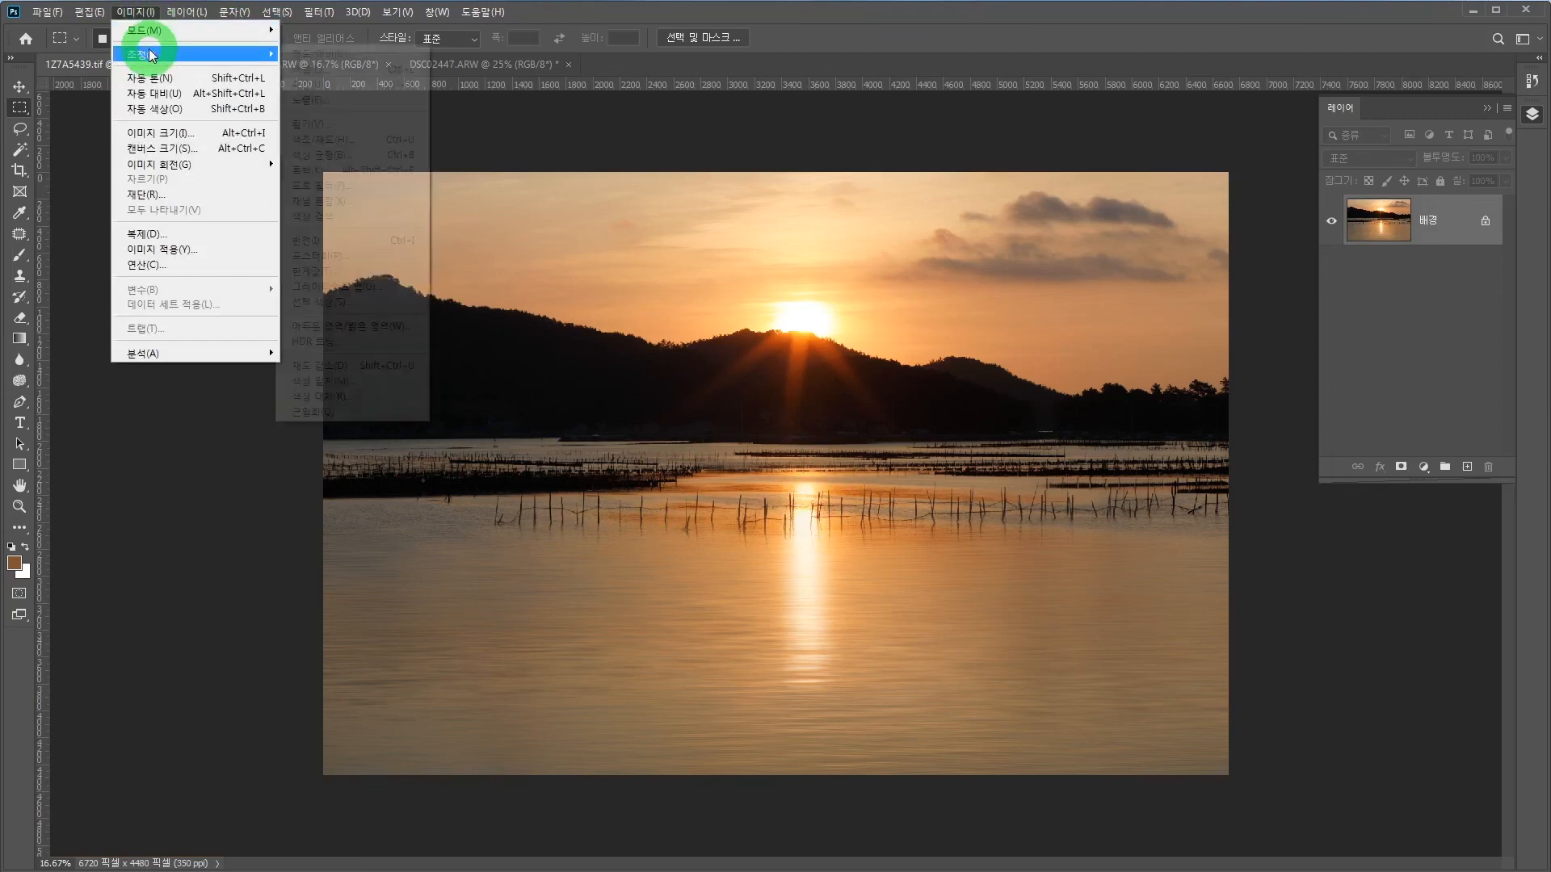
click(356, 139)
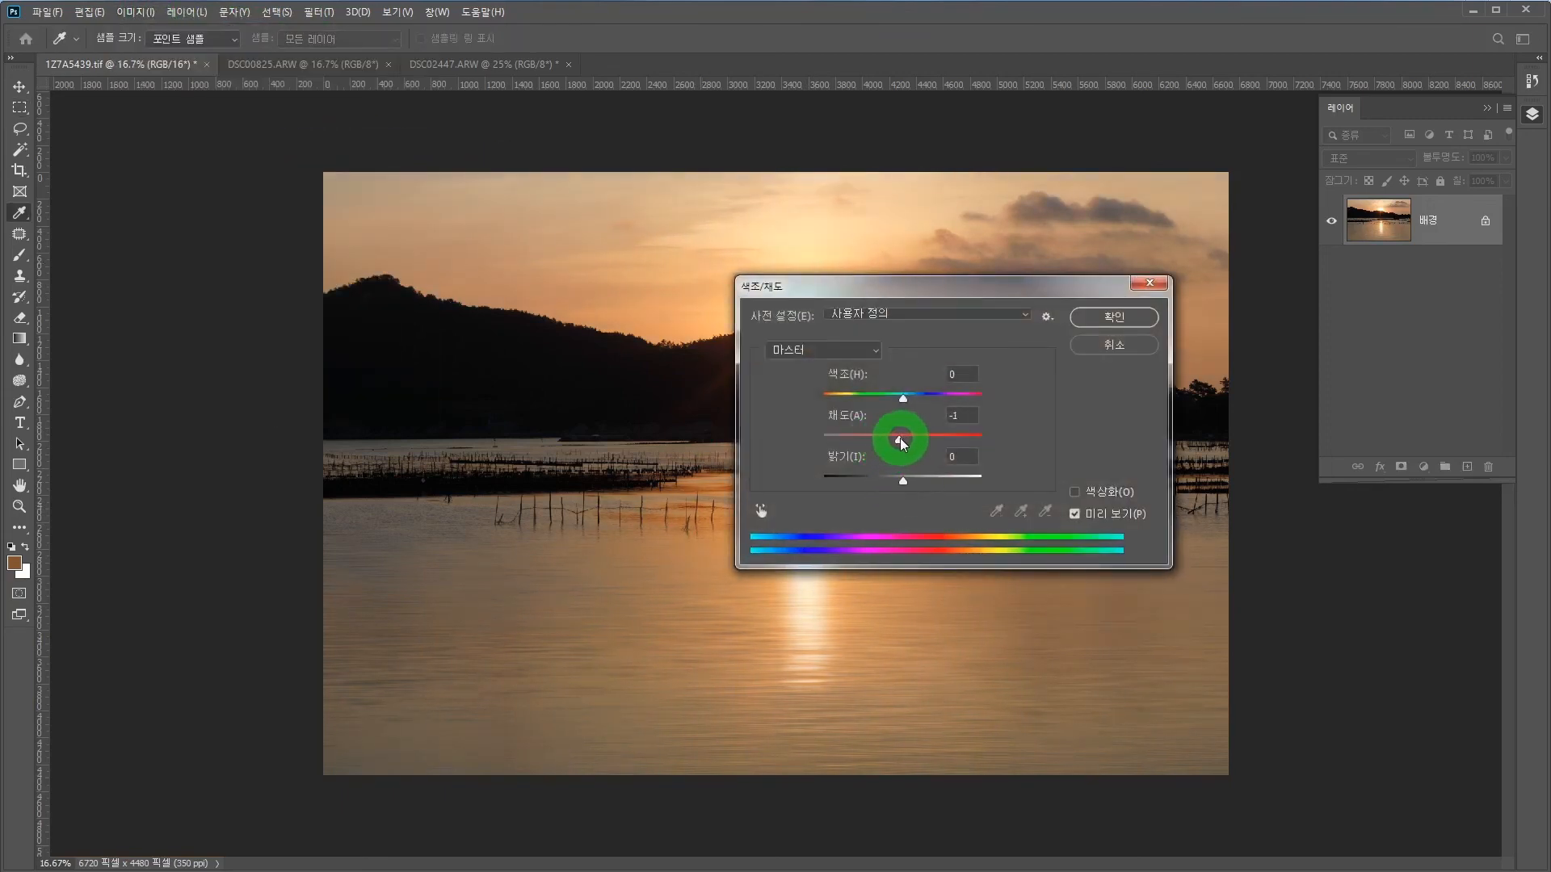
click(1114, 316)
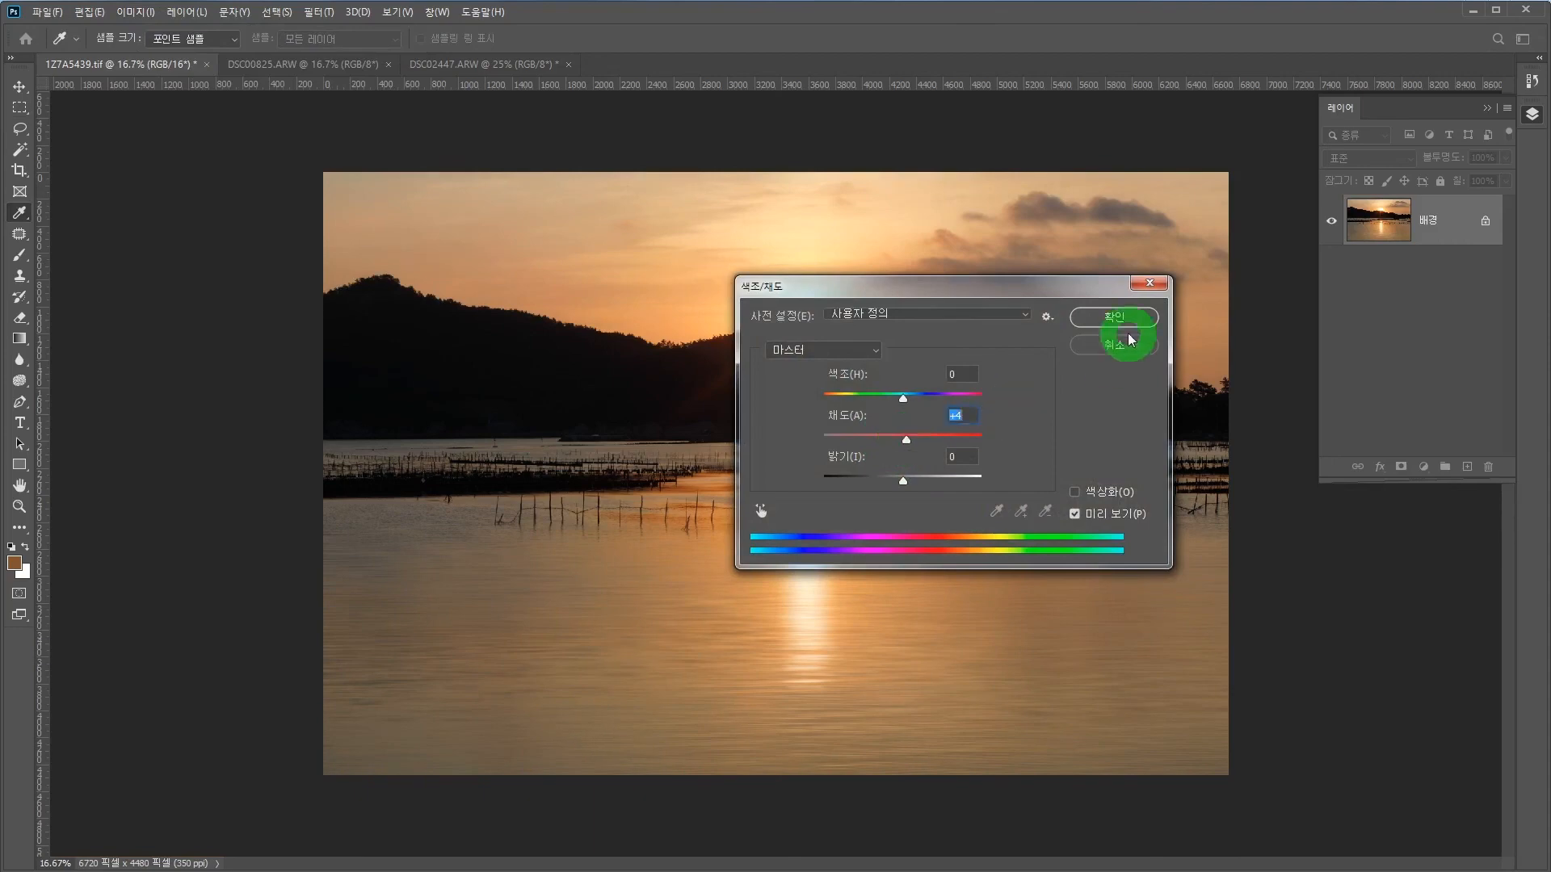
key(m)
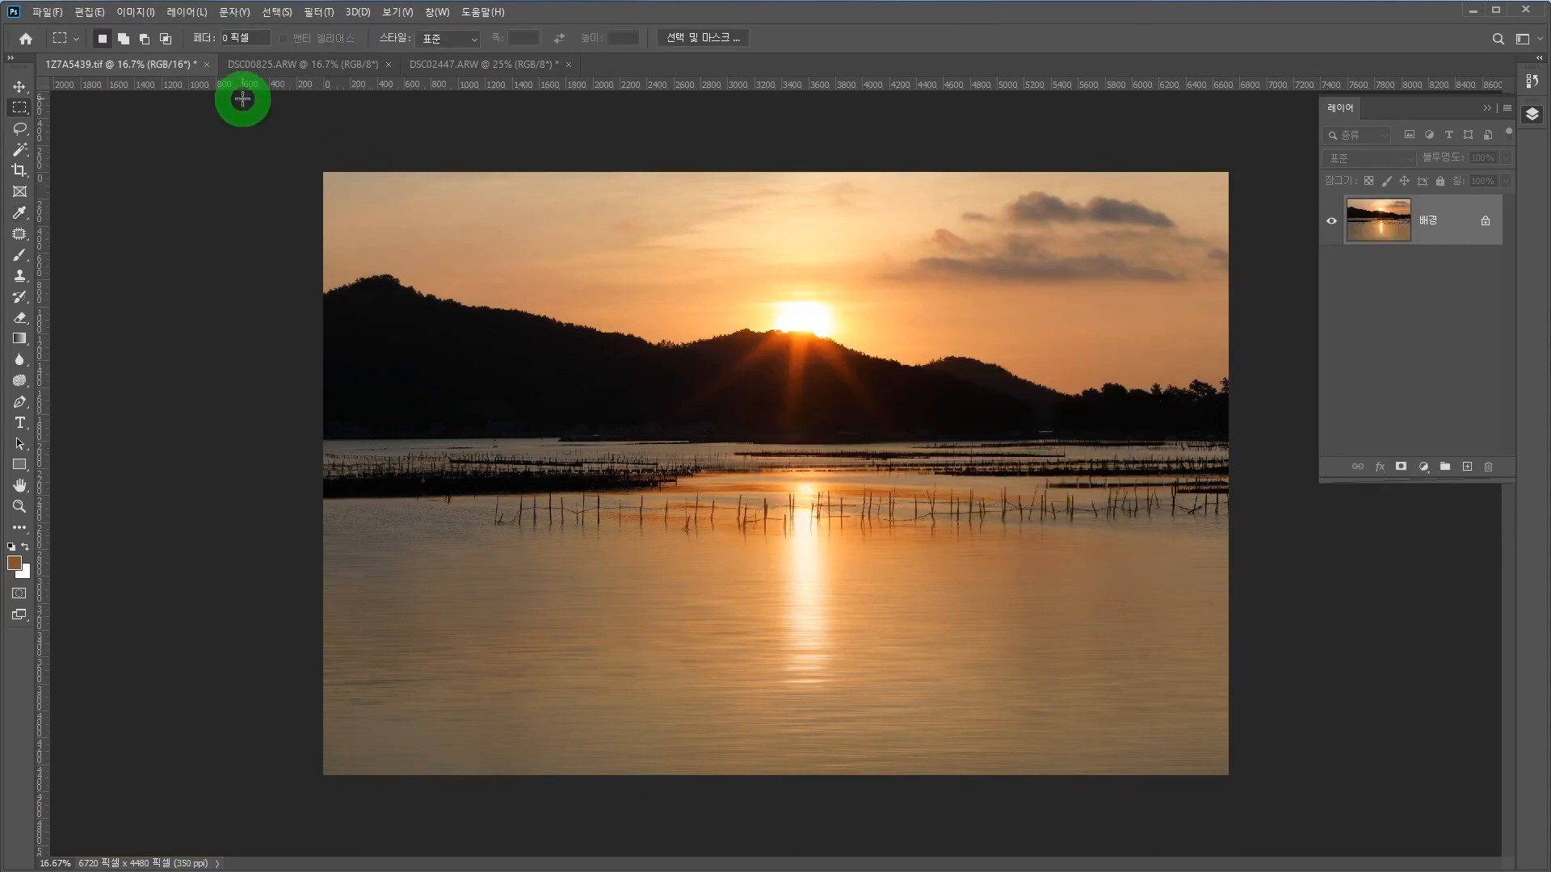
- Sharpen the whole photo with Unsharp Mask at 200% amount, 3-pixel radius and threshold 10
click(289, 16)
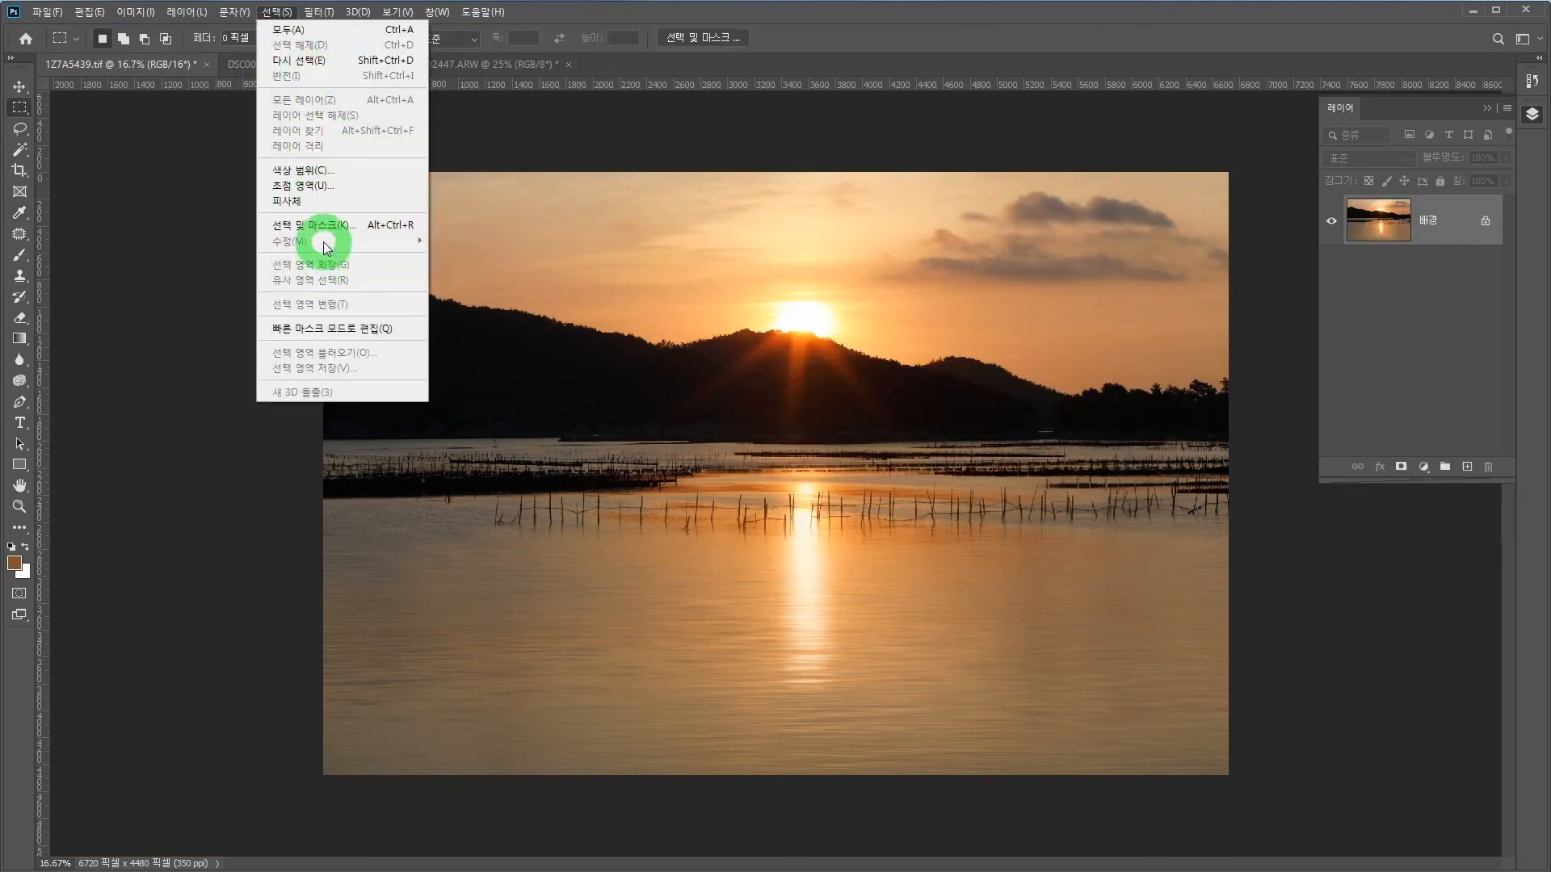
mouse_move(314, 12)
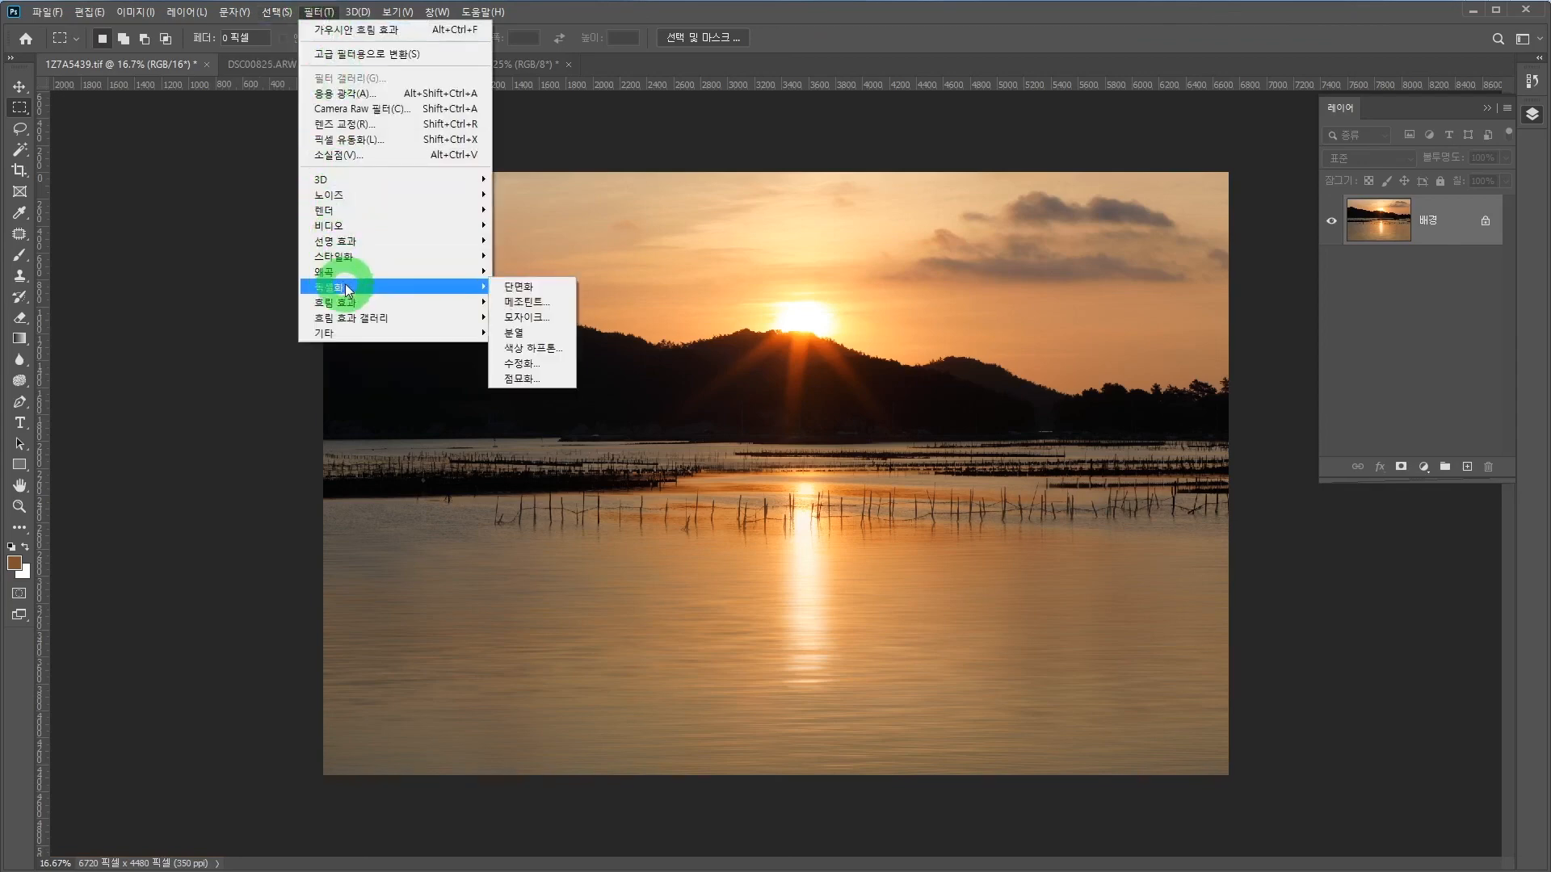
mouse_move(430, 244)
click(531, 301)
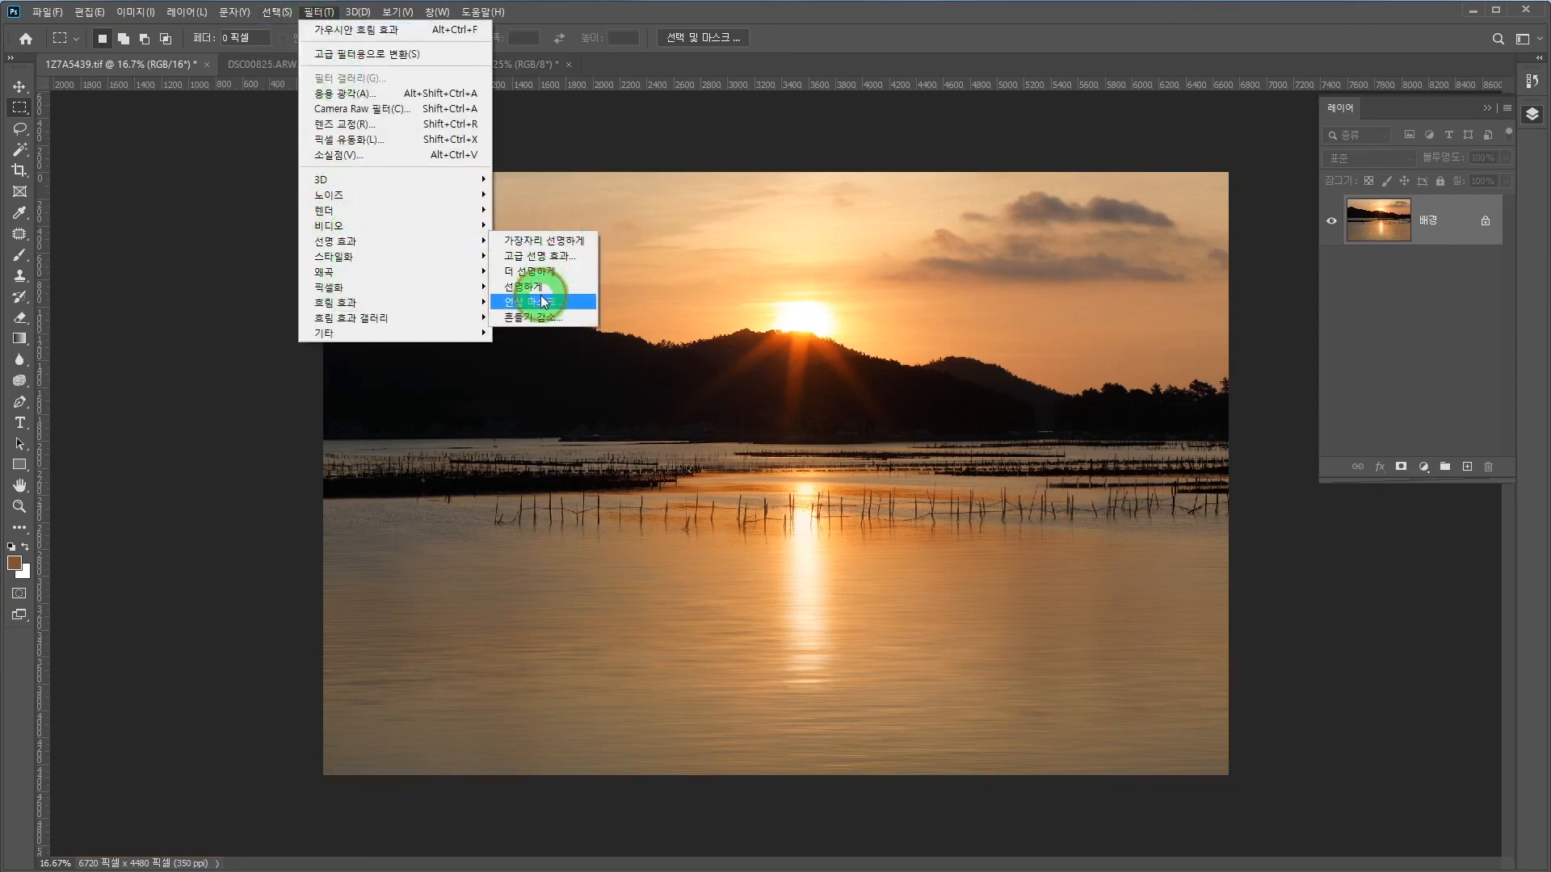
click(1026, 619)
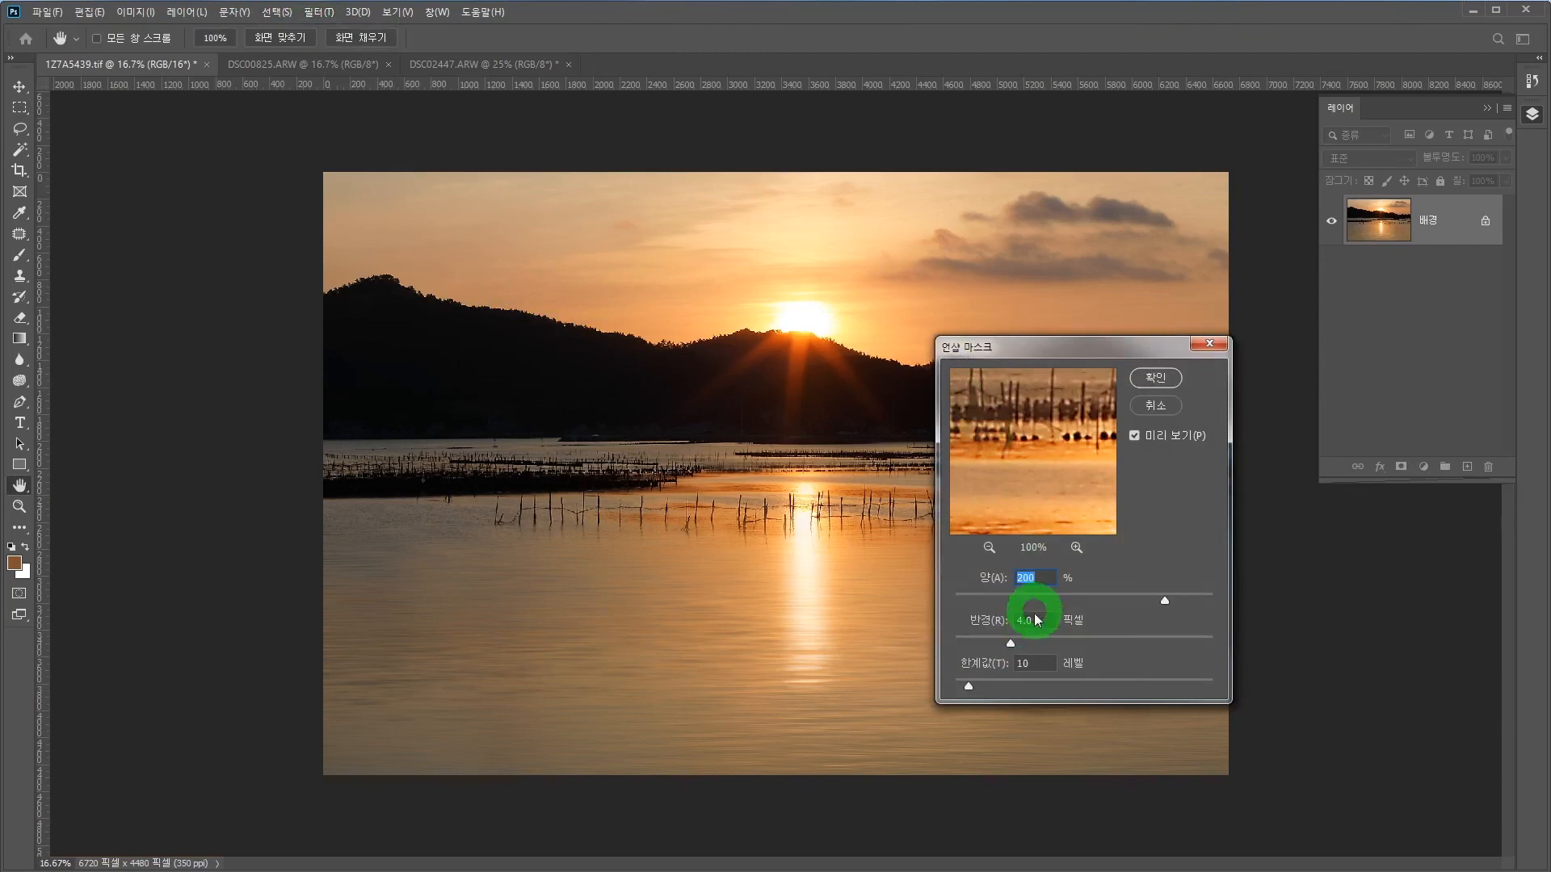
click(977, 620)
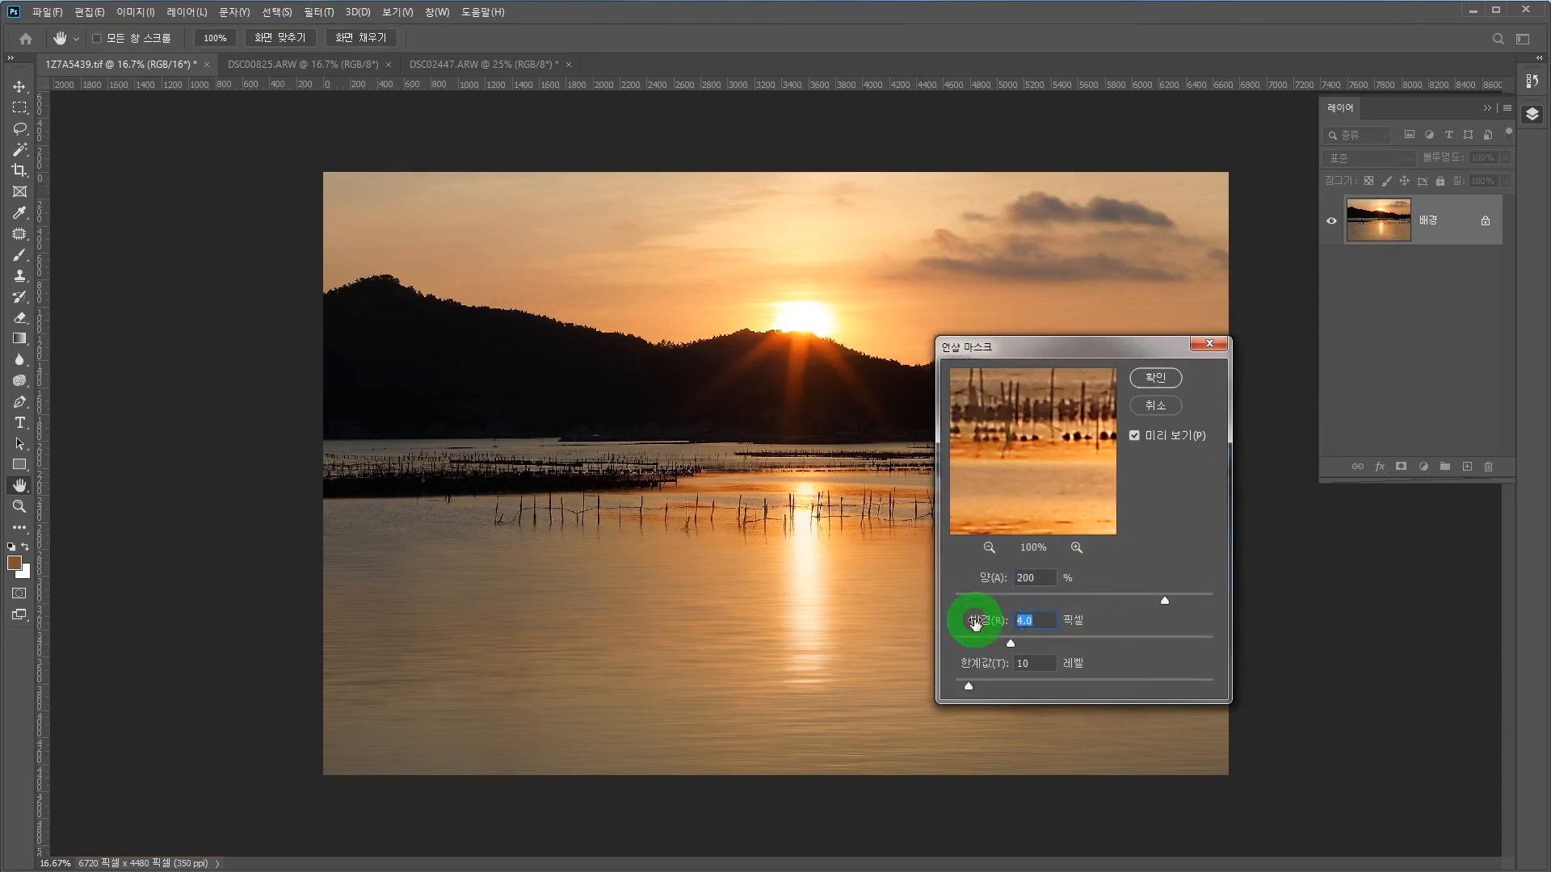
text(3)
click(1155, 407)
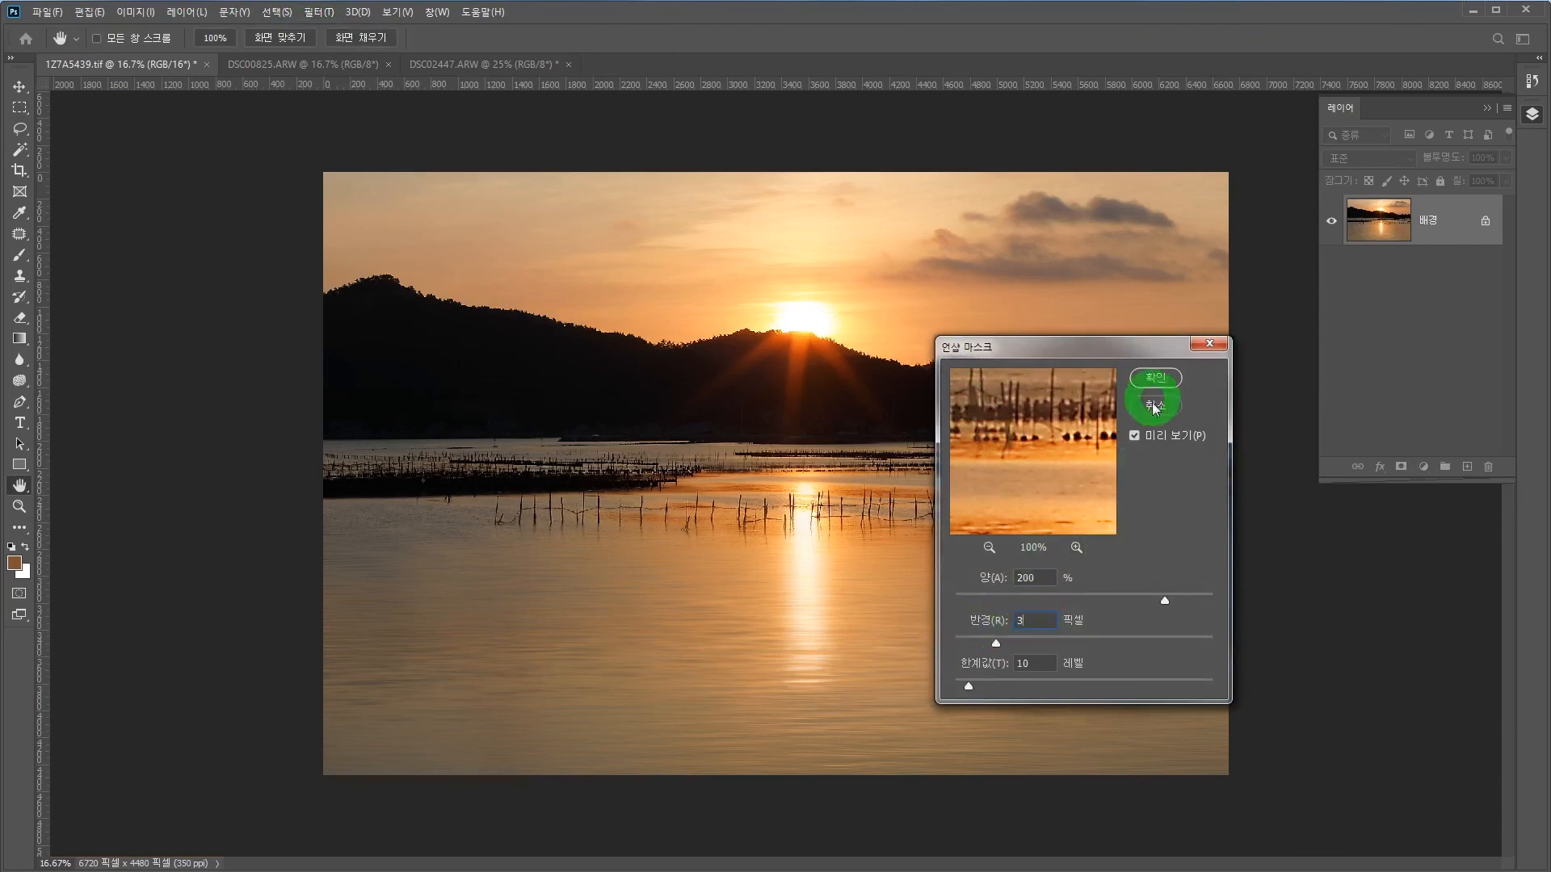
click(1157, 375)
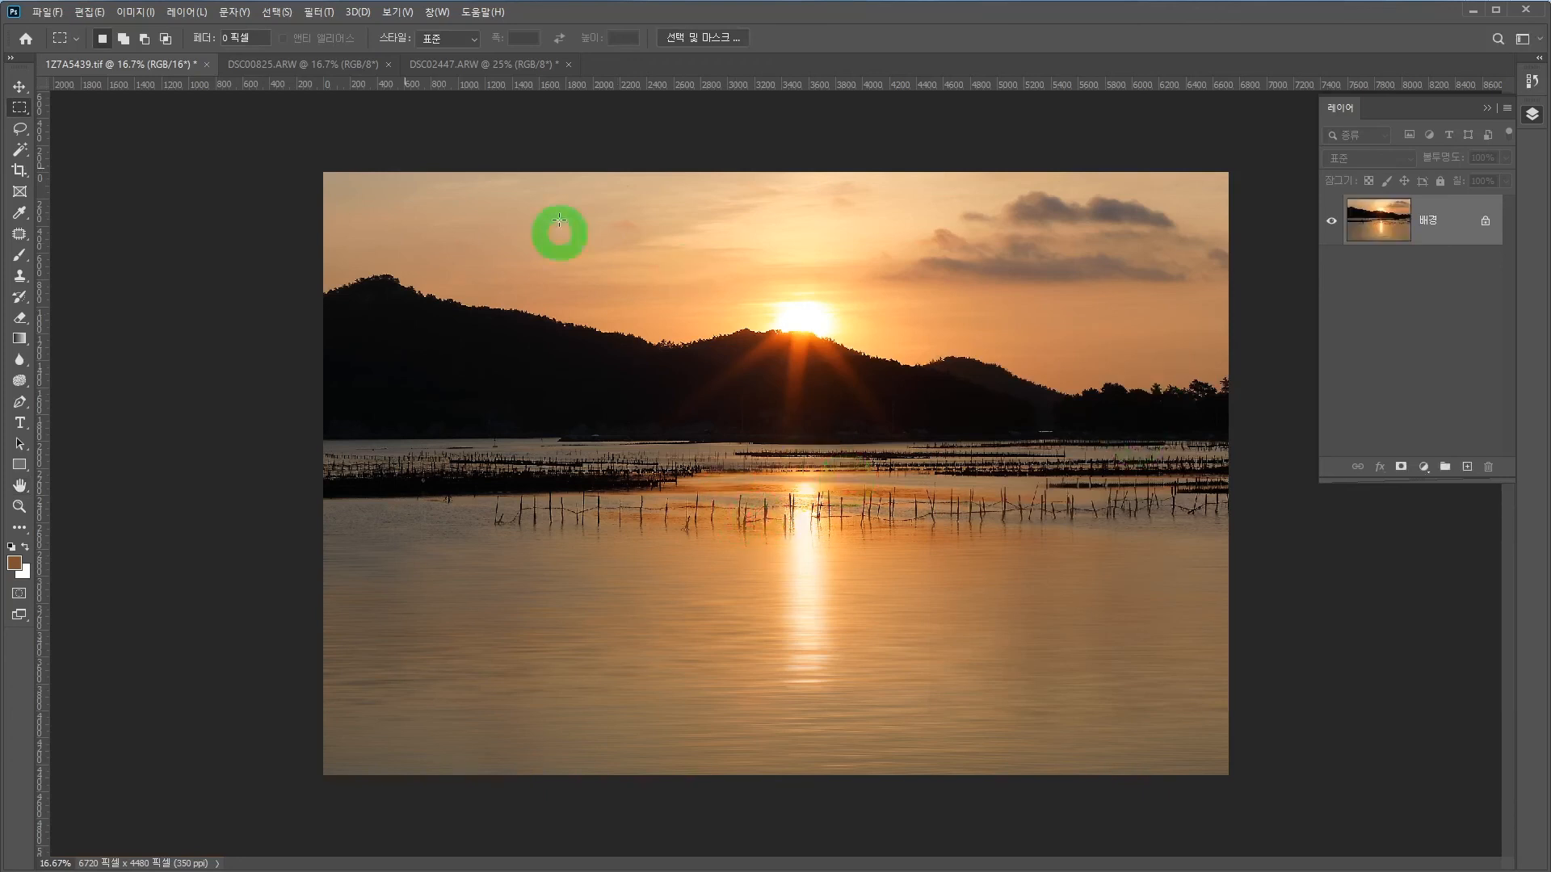
- Try a Radial Blur on the whole photo with amount 10, Spin method and Good quality, and undo it
click(319, 12)
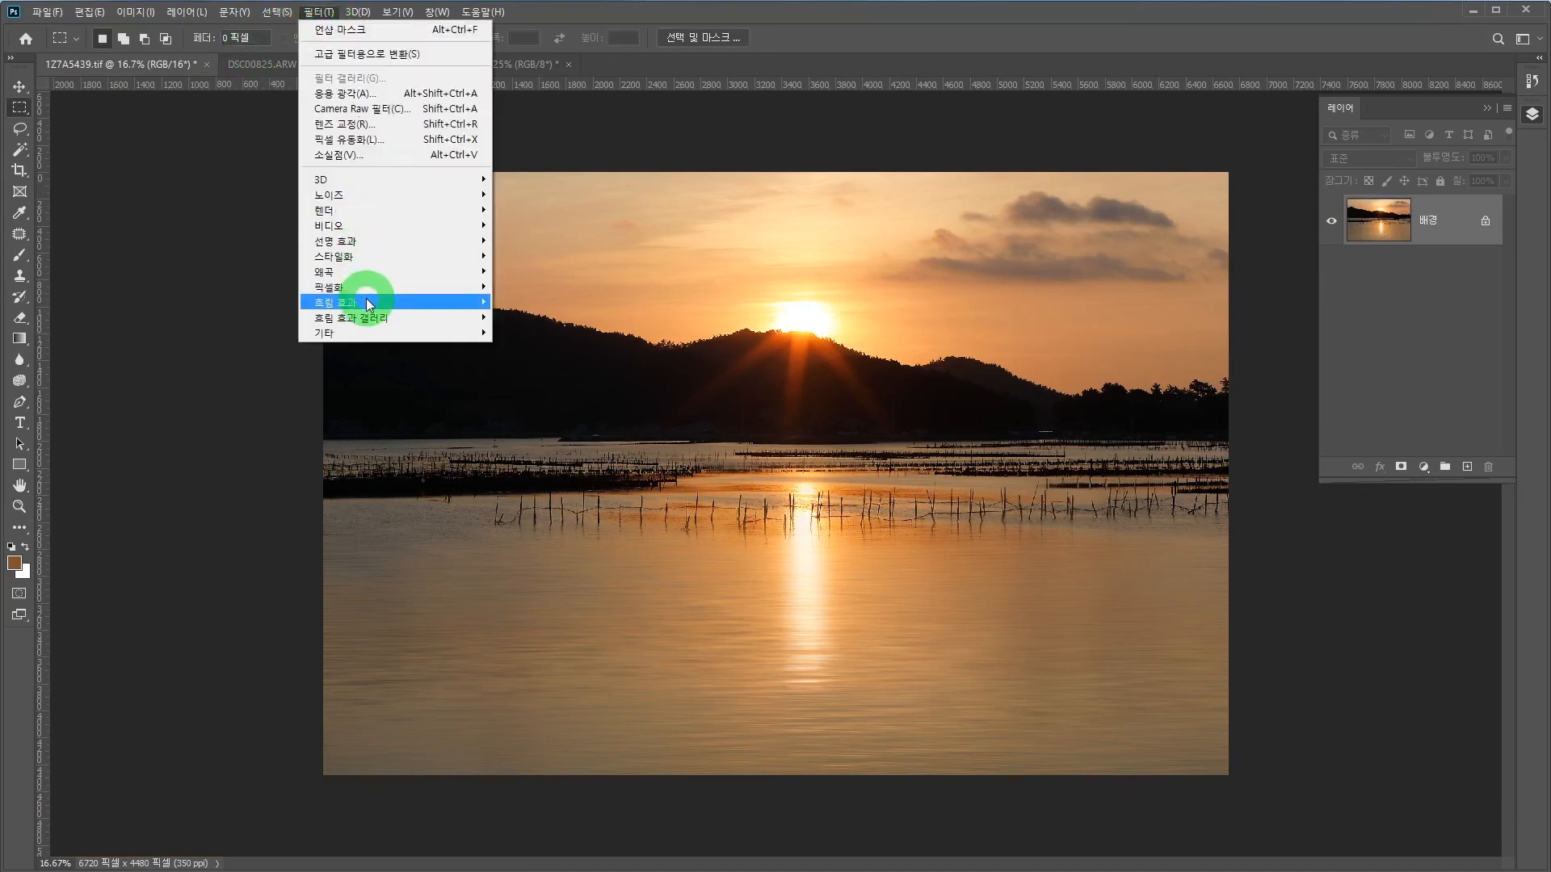
mouse_move(388, 302)
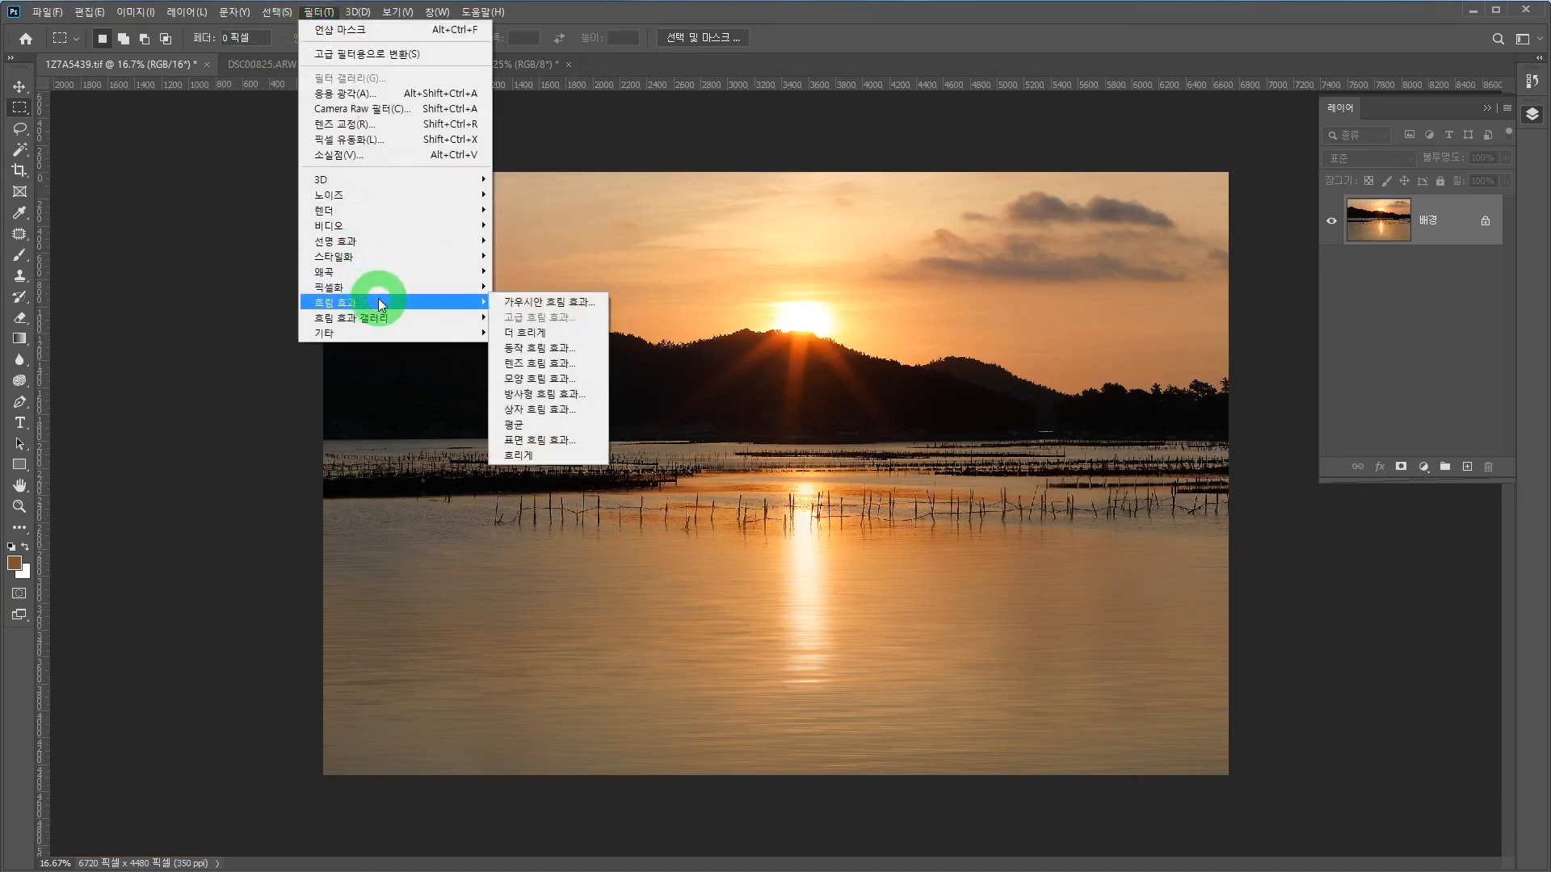
click(572, 397)
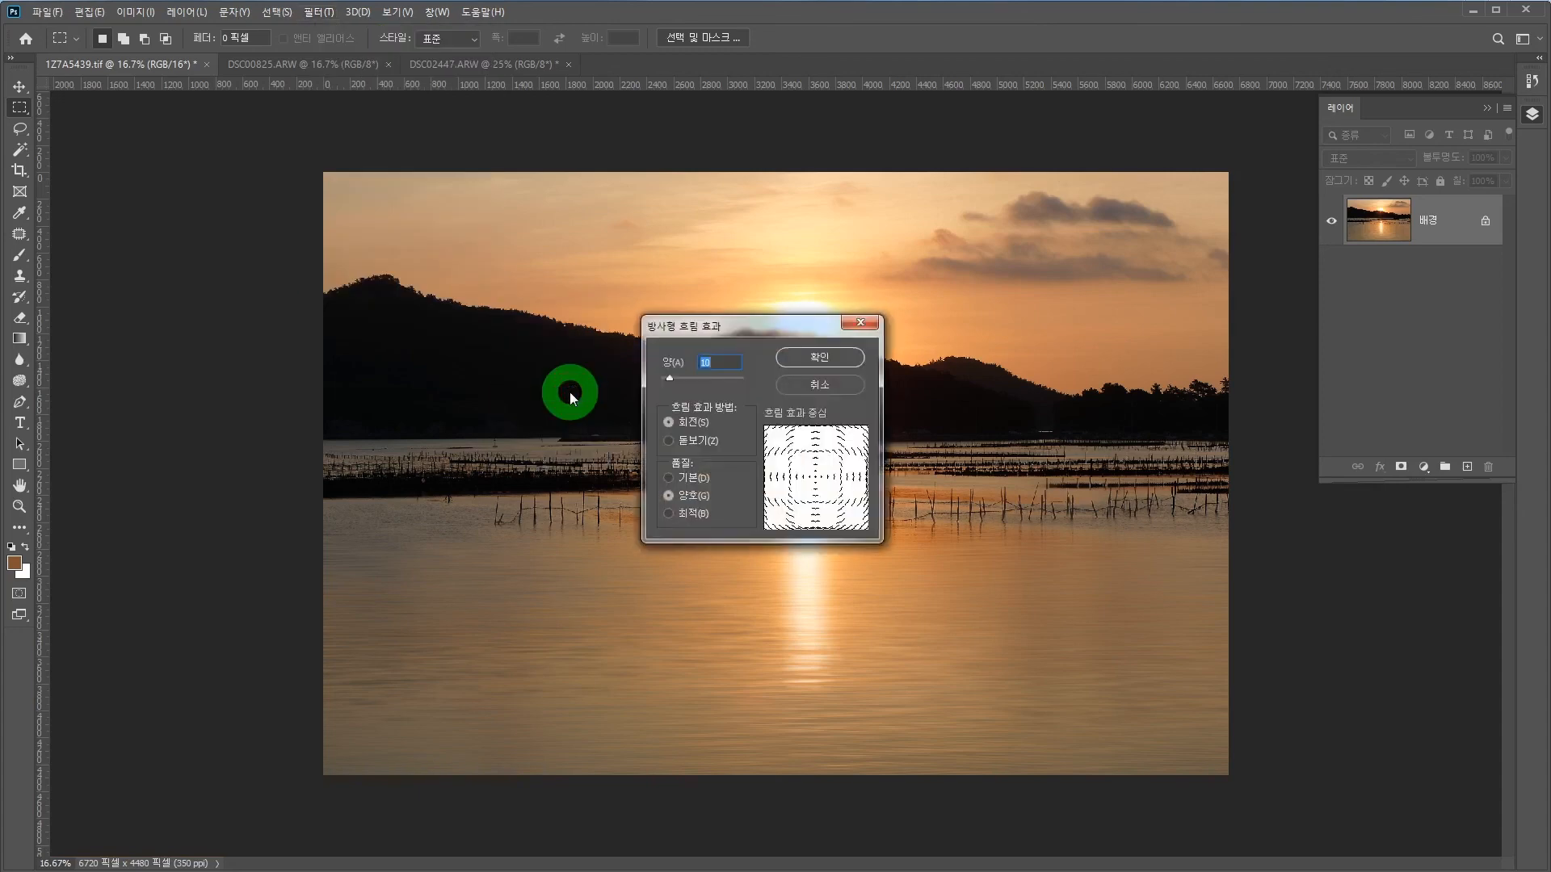
click(821, 359)
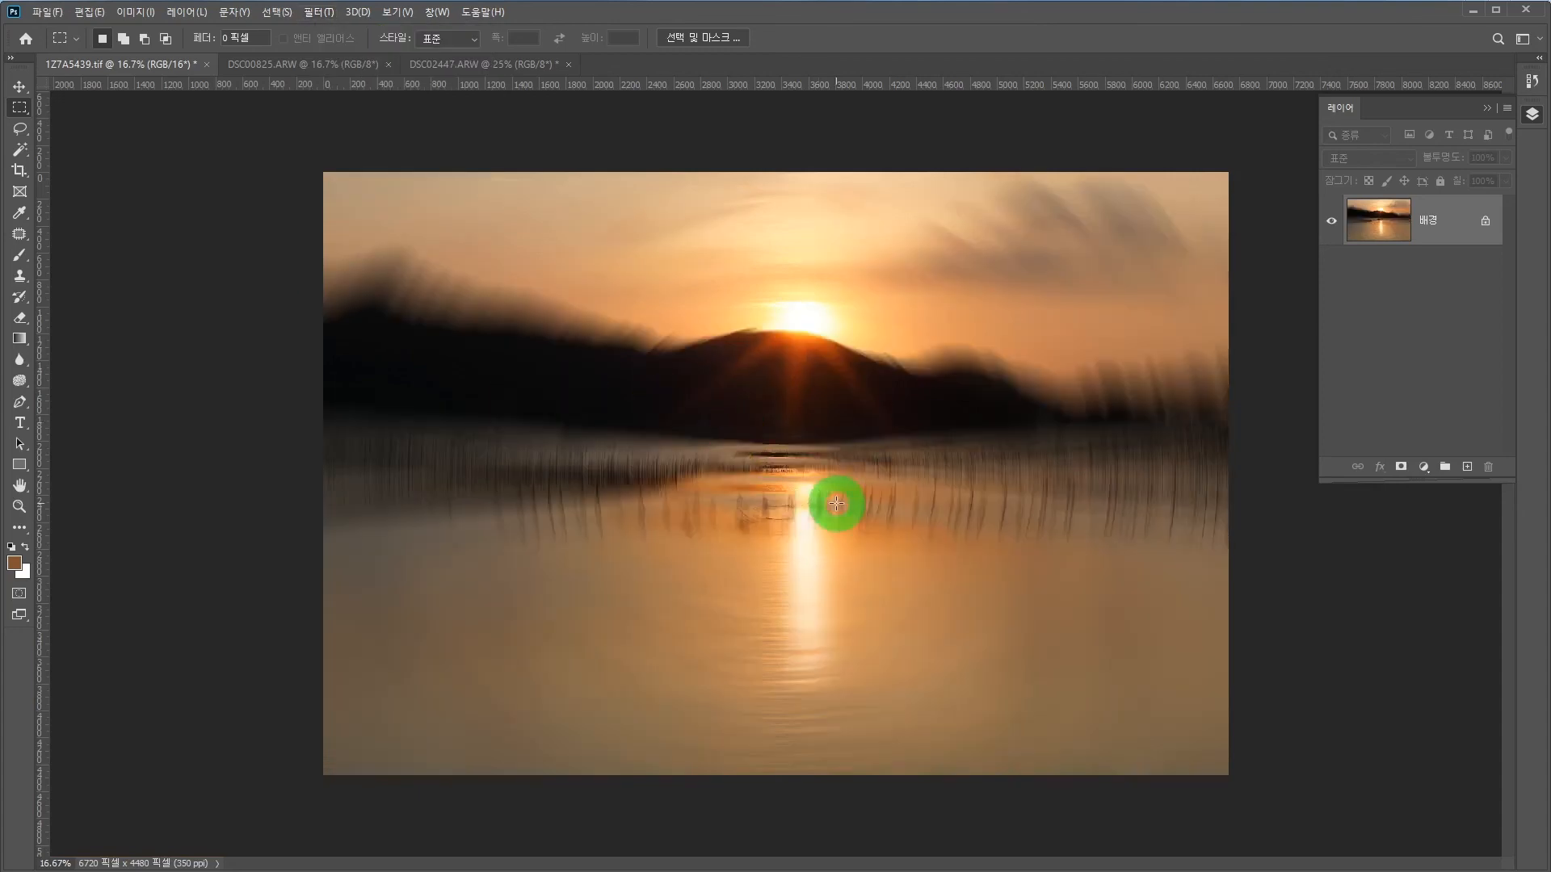
key(ctrl+z)
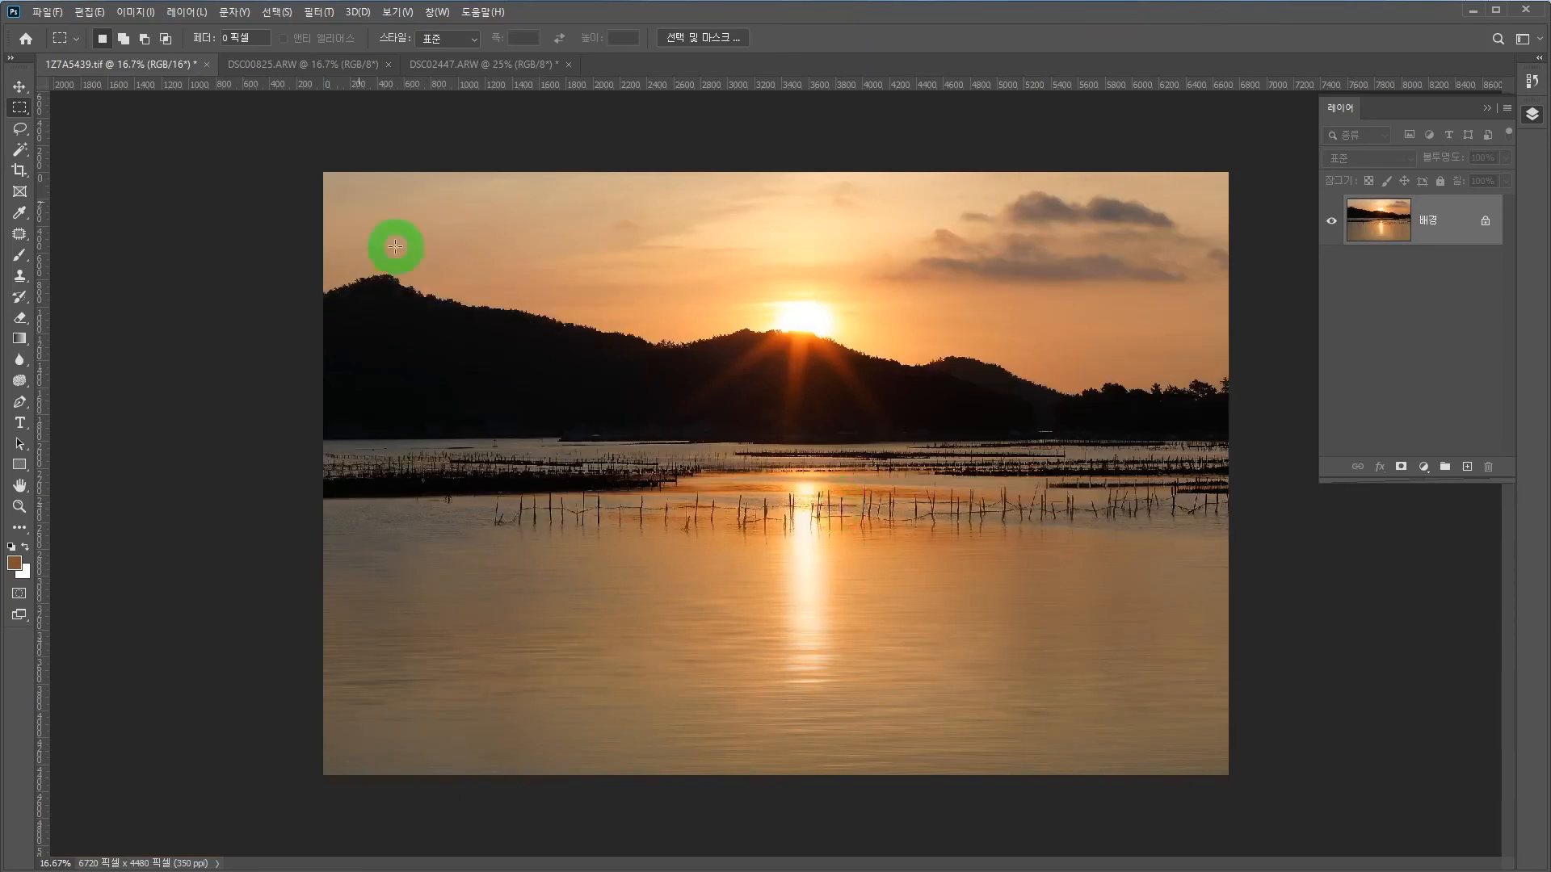
- Try a Radial Blur on the whole photo with amount 10, Zoom method and Good quality, and undo it
click(277, 12)
mouse_move(319, 13)
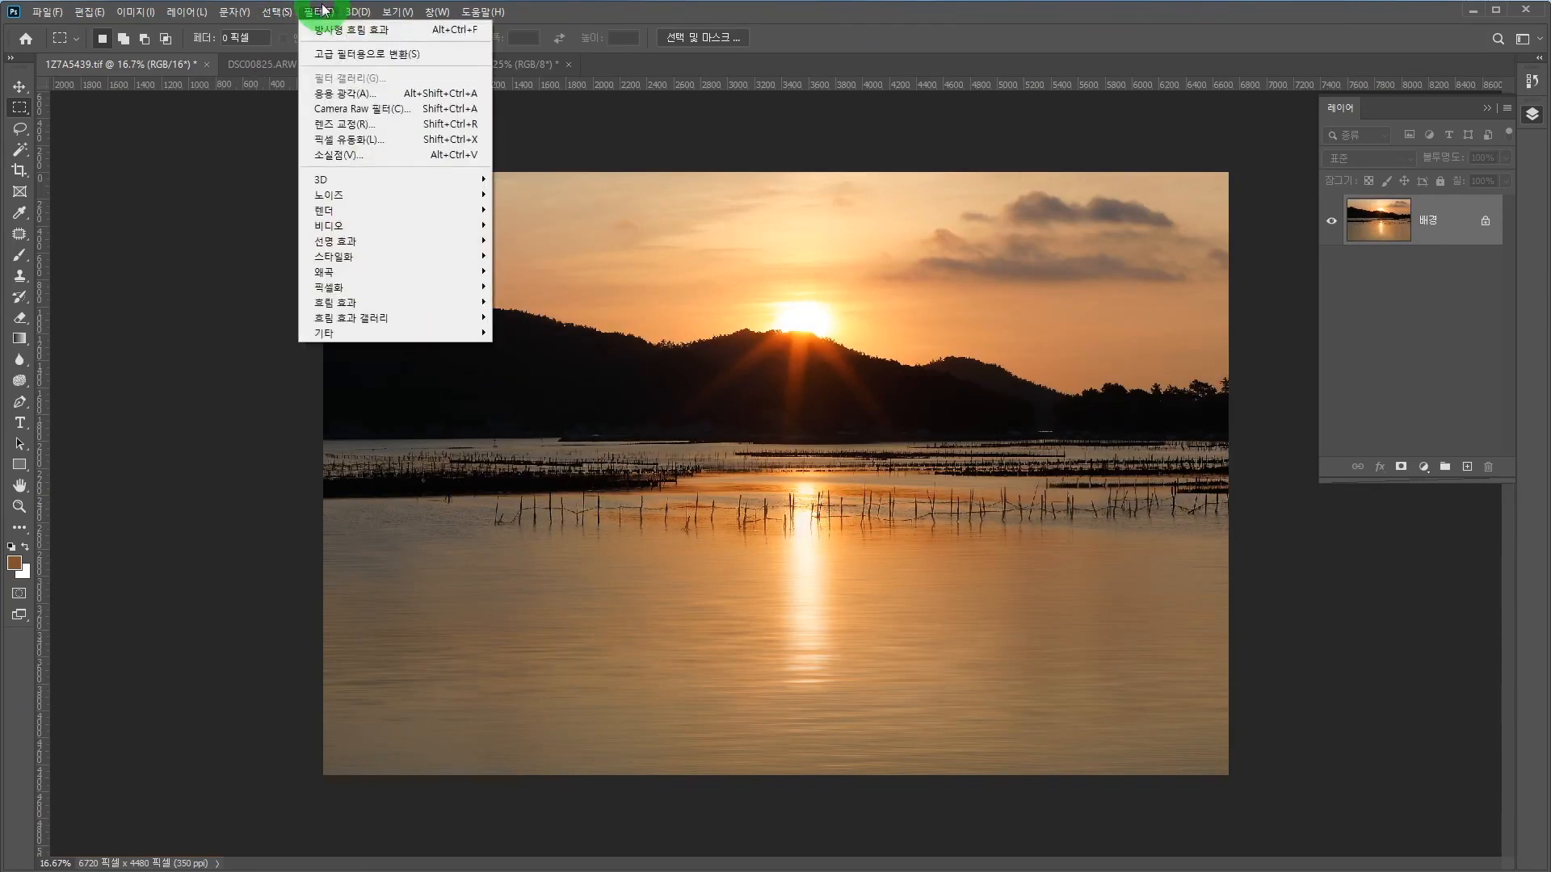
mouse_move(353, 307)
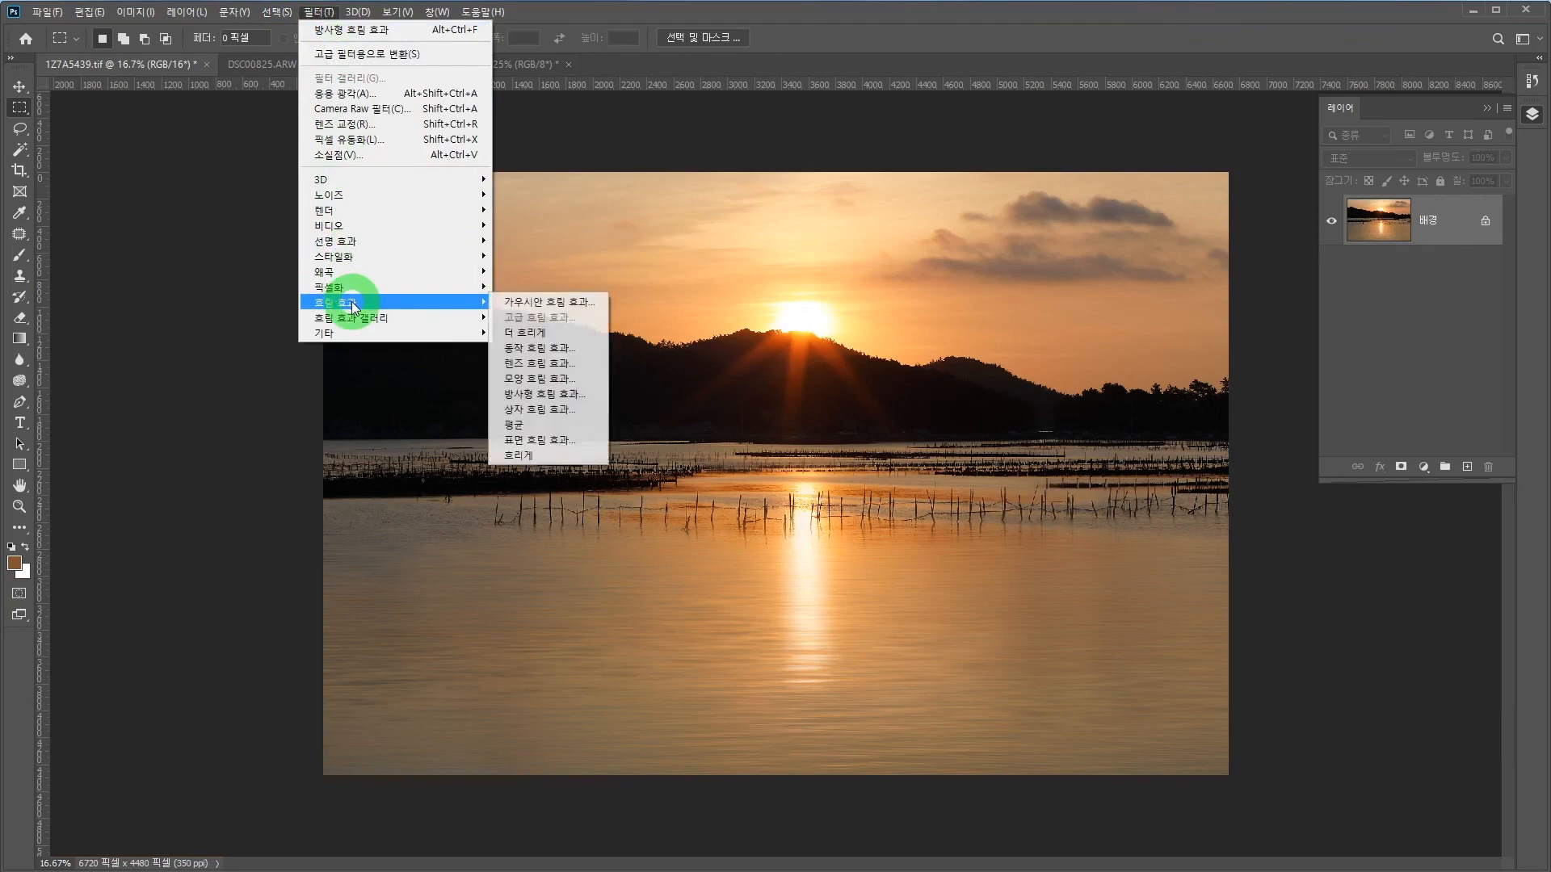
click(581, 393)
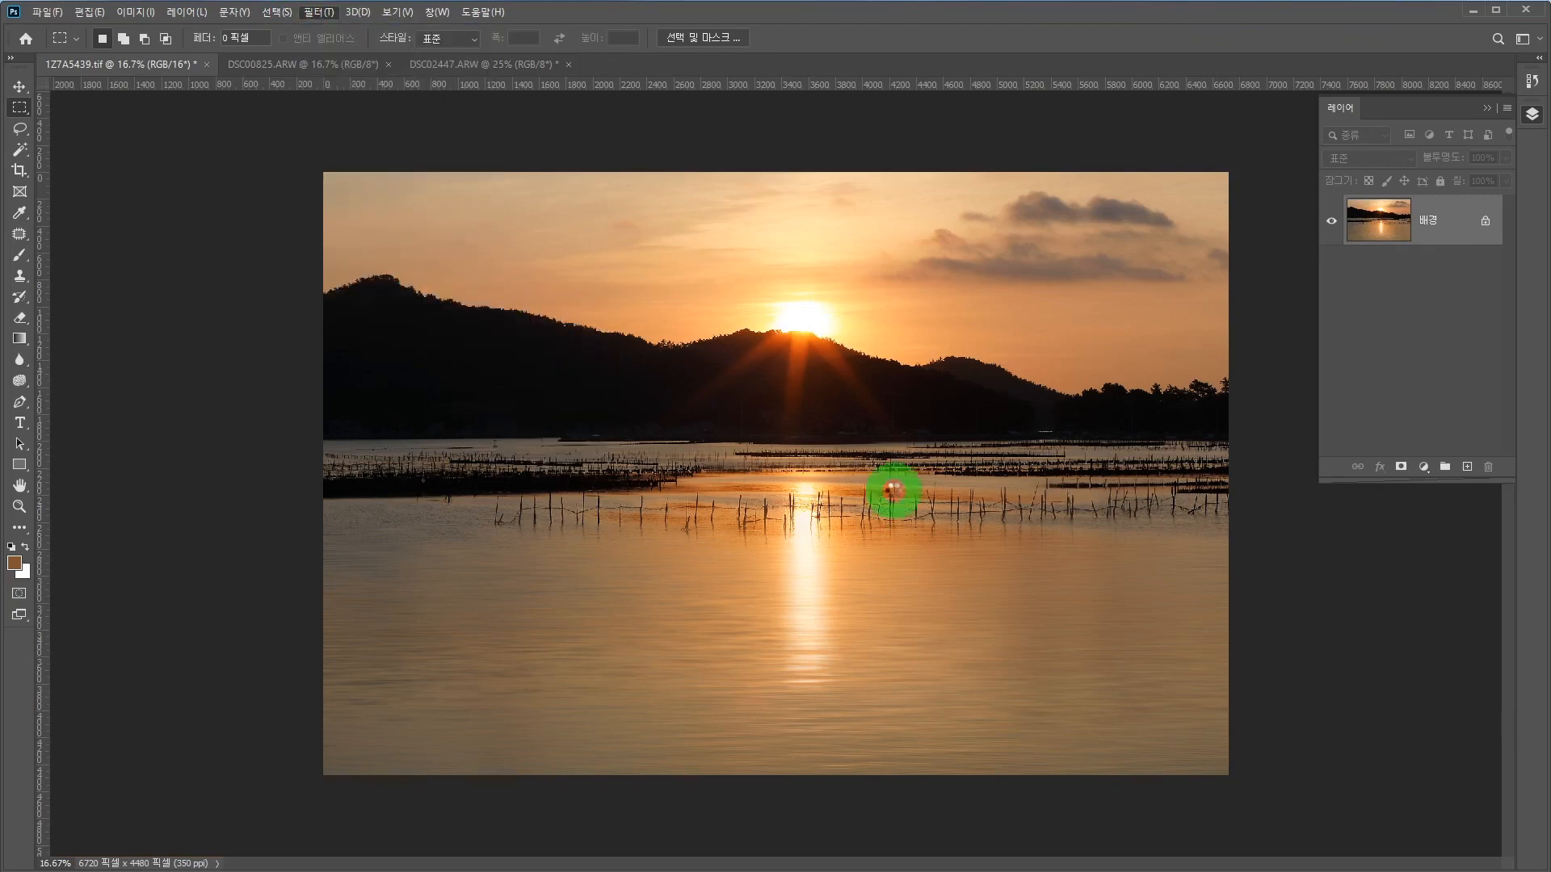
click(670, 442)
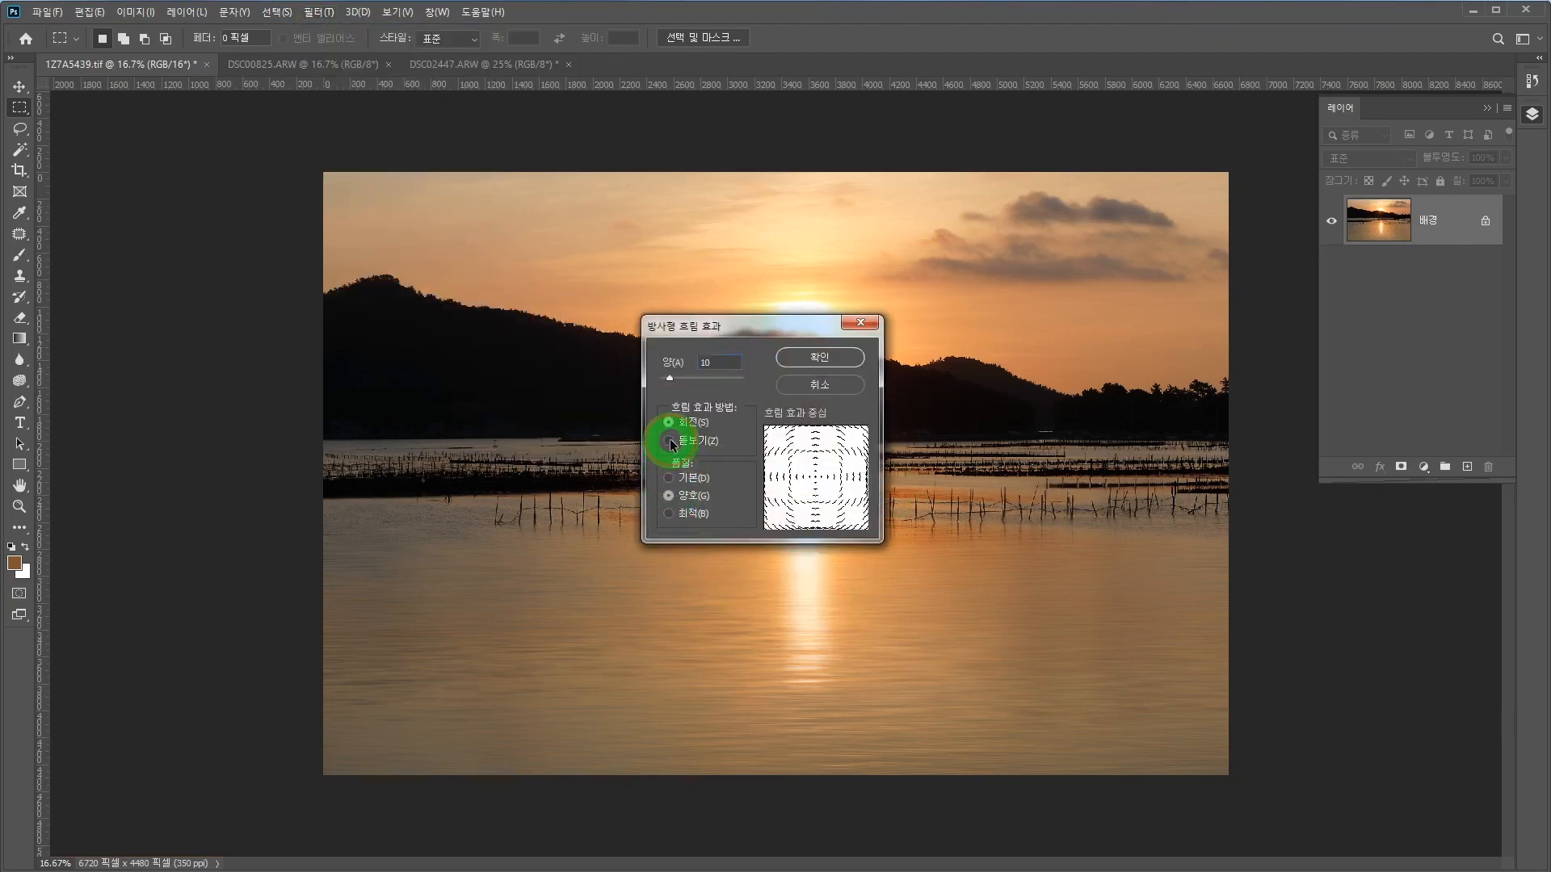
click(834, 368)
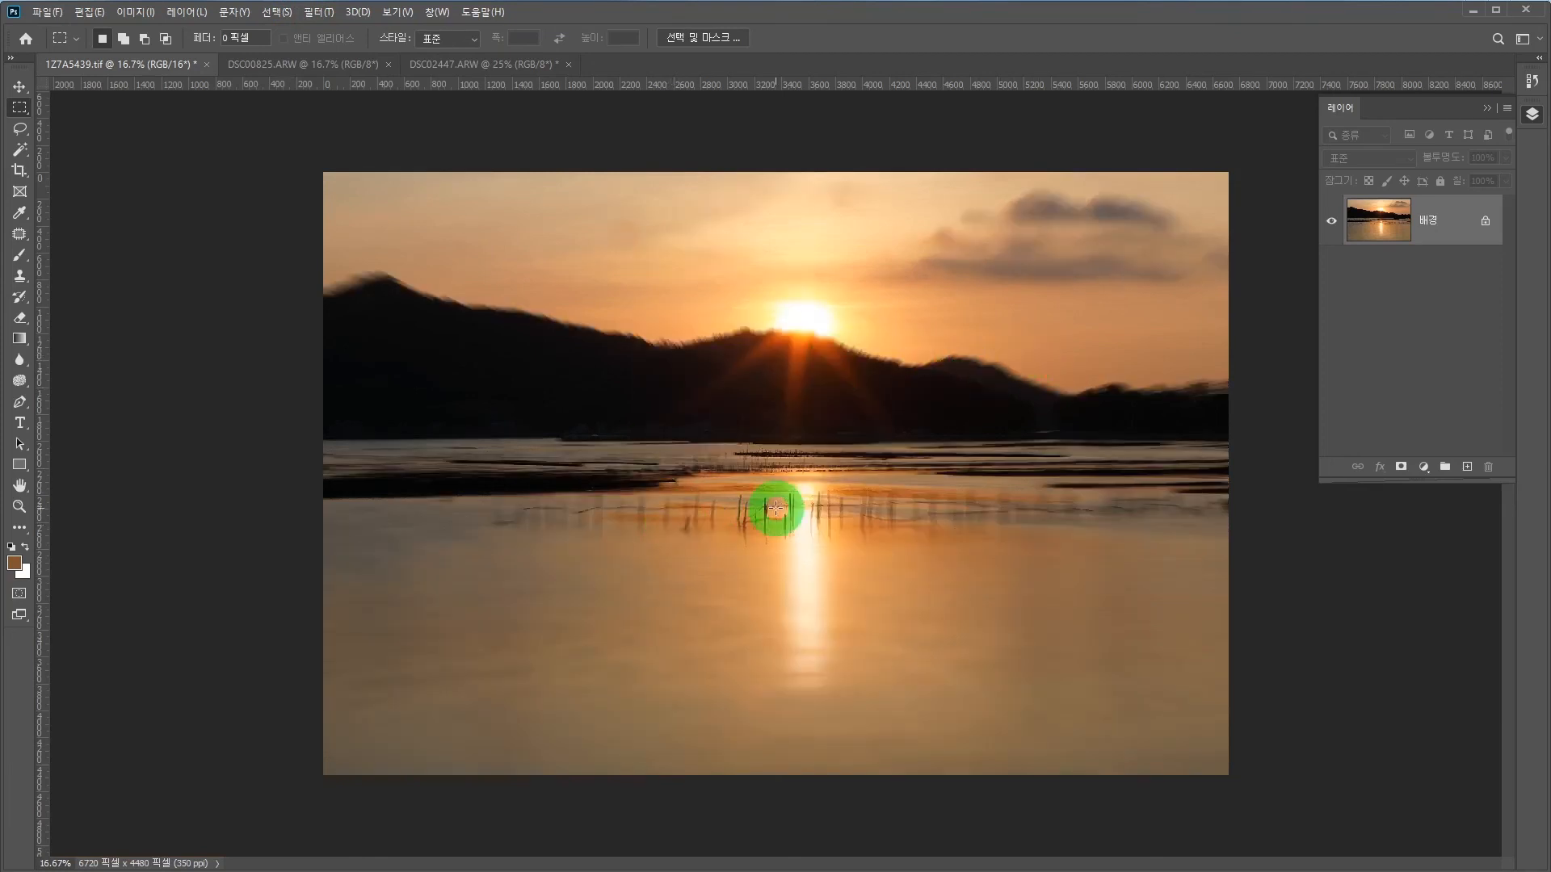
key(ctrl+z)
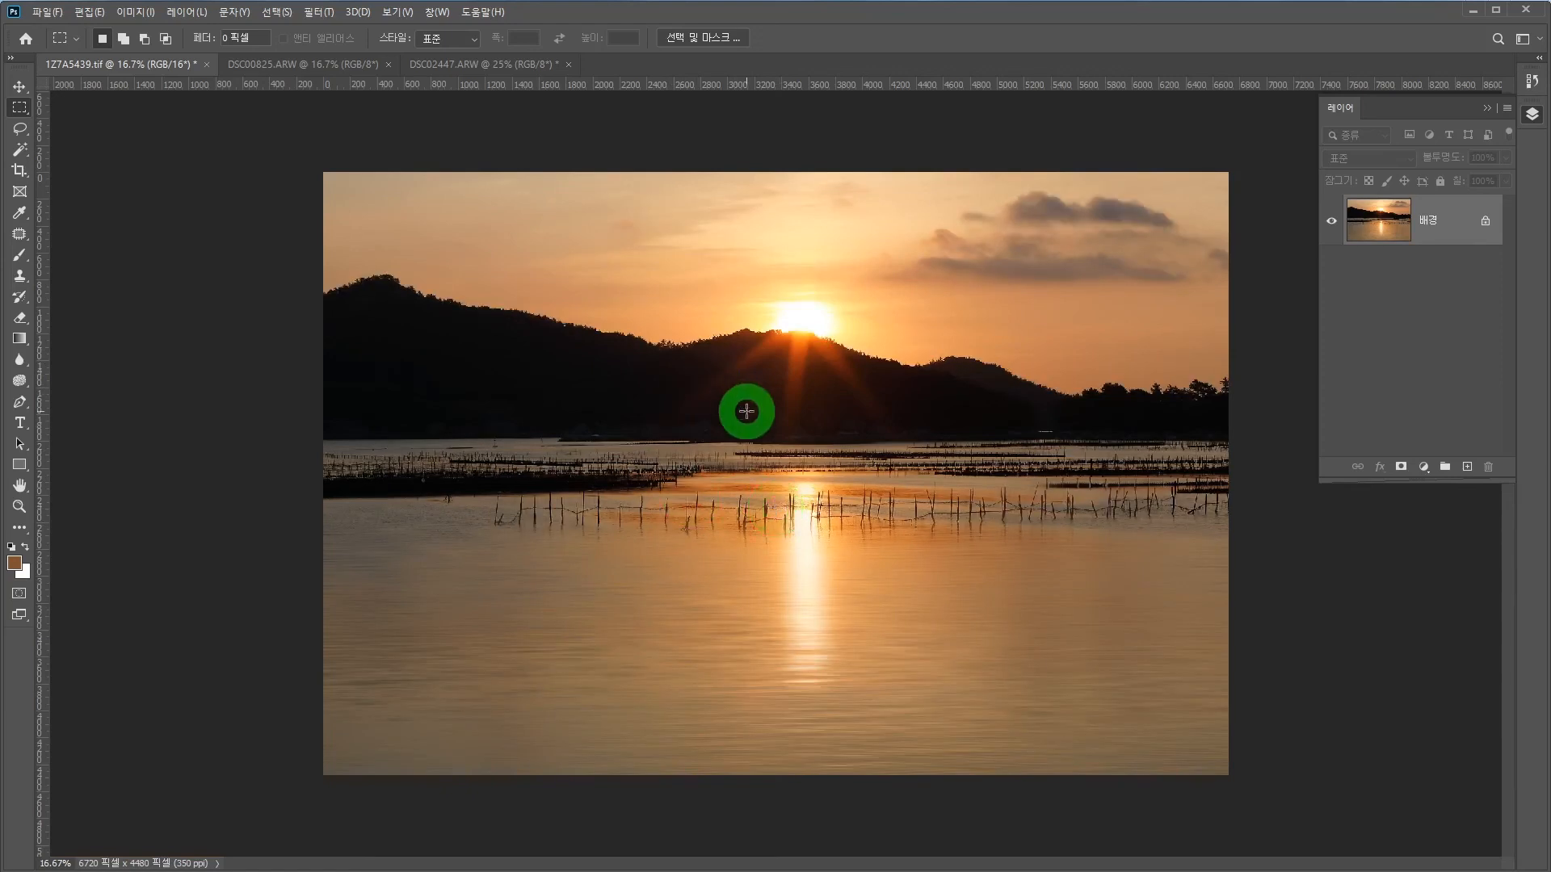